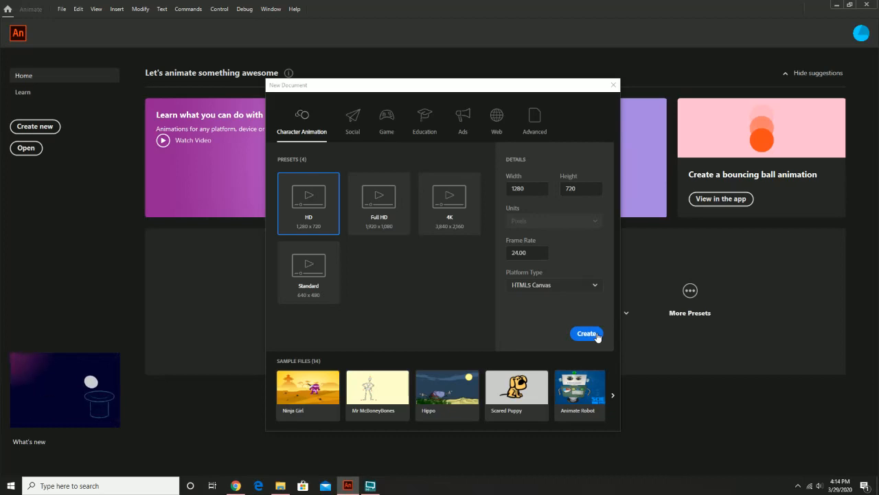
Step: Create a 1280 × 720 HTML5 Canvas document at 24 fps and group the Paint Brush Tool with the Fluid Brush Tool
click(586, 333)
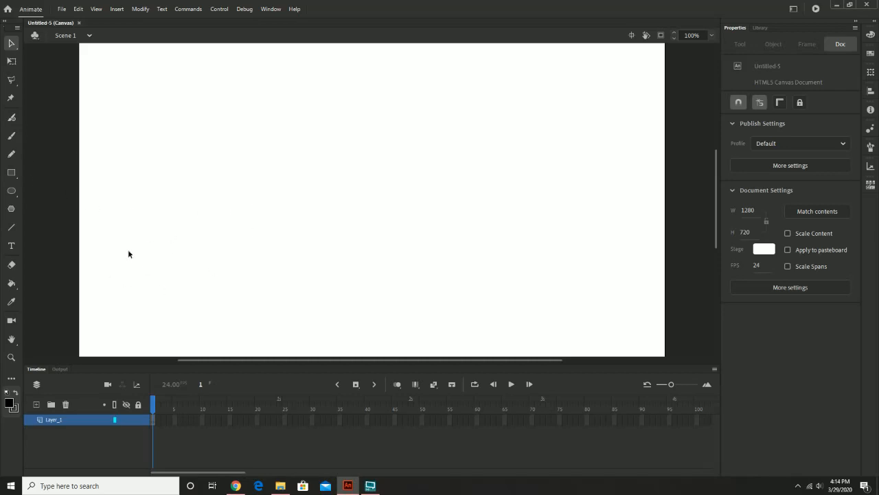
click(11, 382)
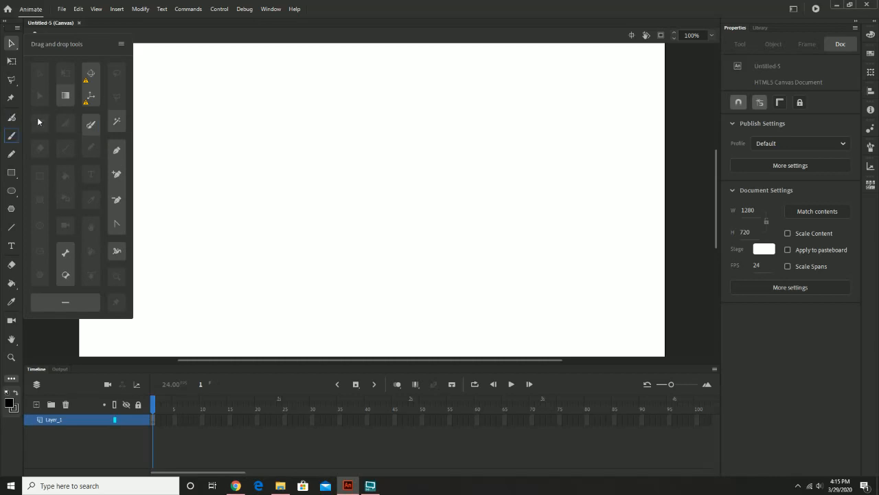
mouse_move(91, 125)
mouse_down()
mouse_move(12, 129)
mouse_move(11, 118)
mouse_up()
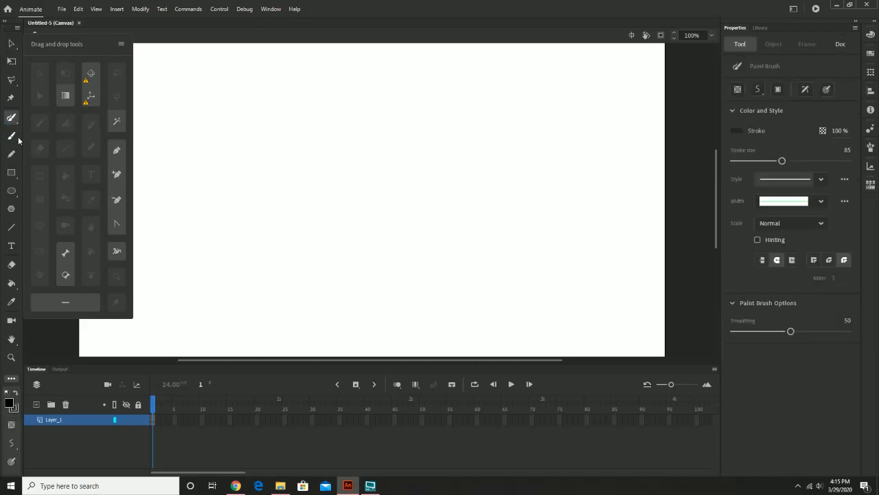
click(15, 125)
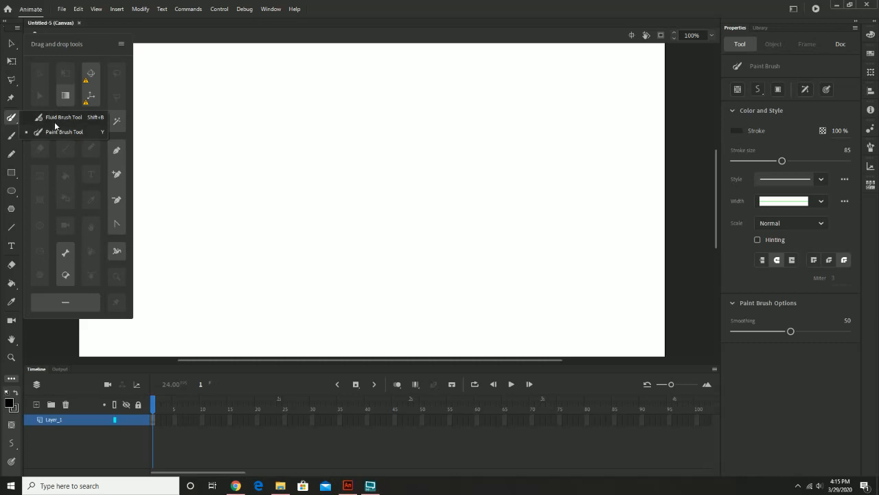
click(1, 157)
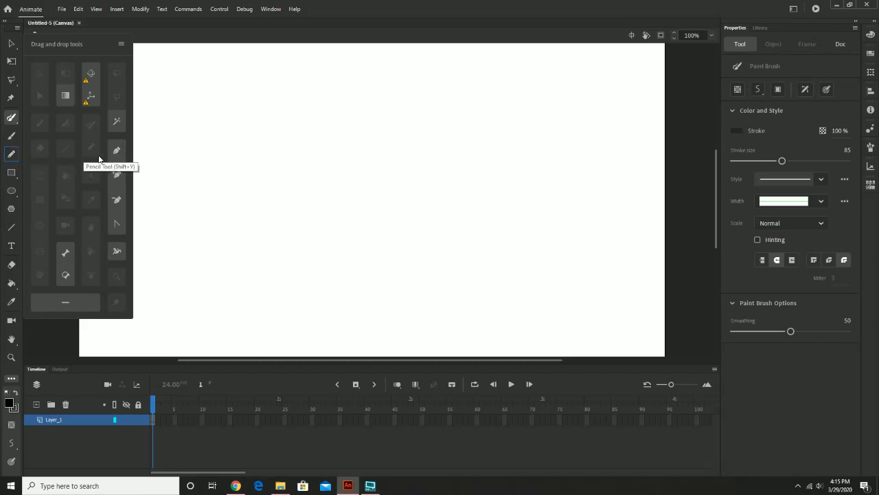
Step: Group the Pen, Add, Delete and Convert Anchor Point tools with the Pencil Tool and activate the Pen Tool
drag(117, 150, 14, 158)
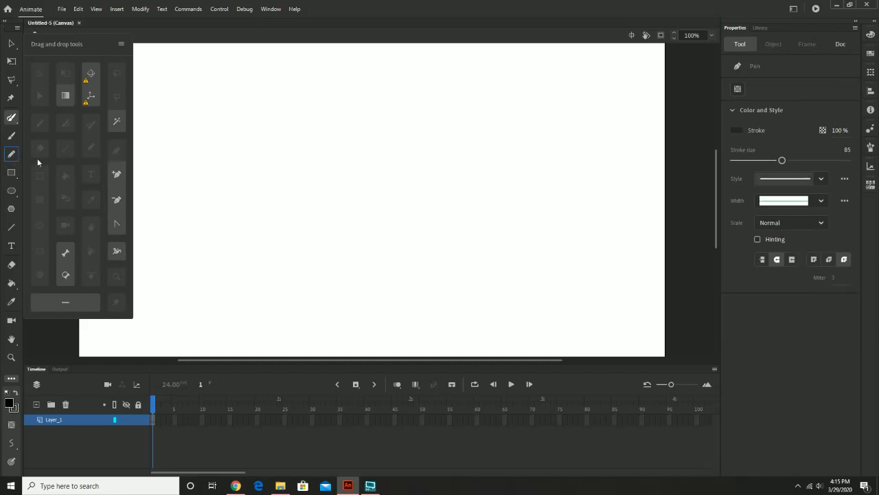
mouse_move(104, 177)
mouse_down()
mouse_move(13, 164)
mouse_move(13, 172)
mouse_move(12, 159)
mouse_up()
drag(118, 200, 11, 159)
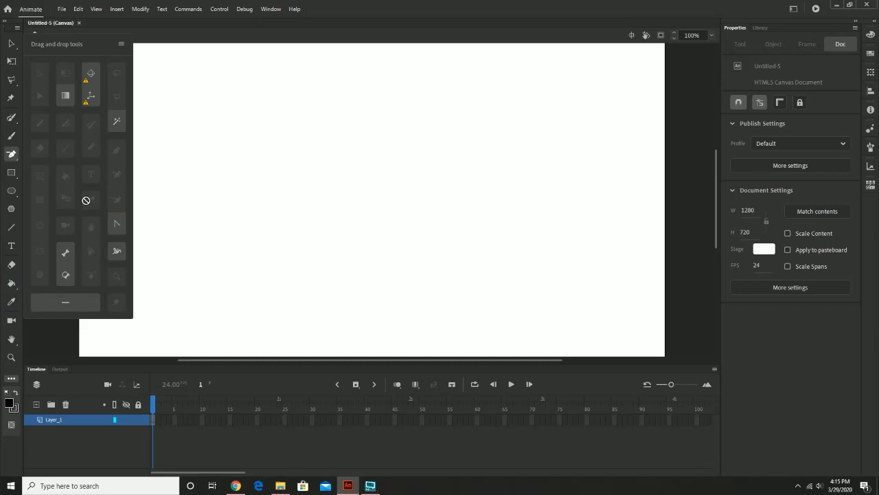
click(14, 157)
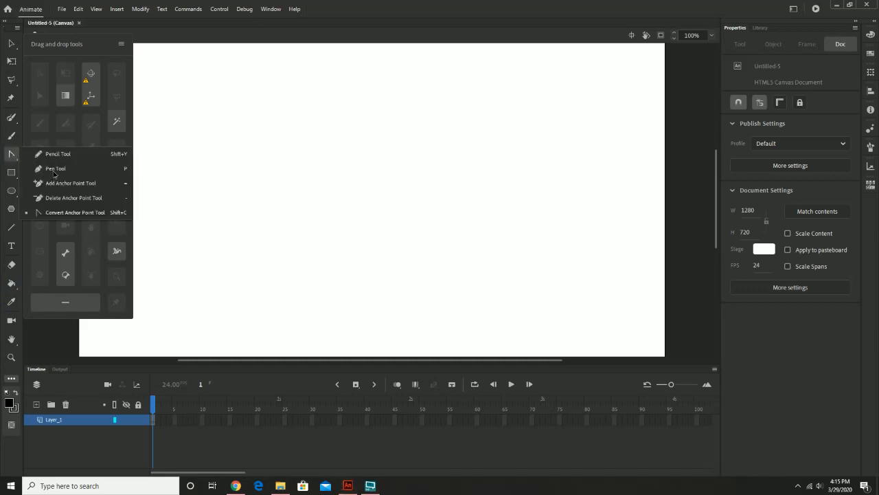
click(54, 171)
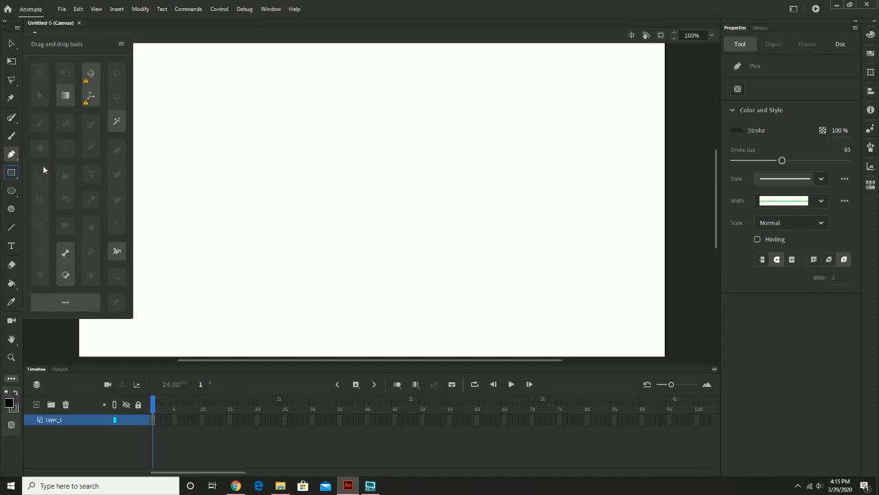
click(253, 33)
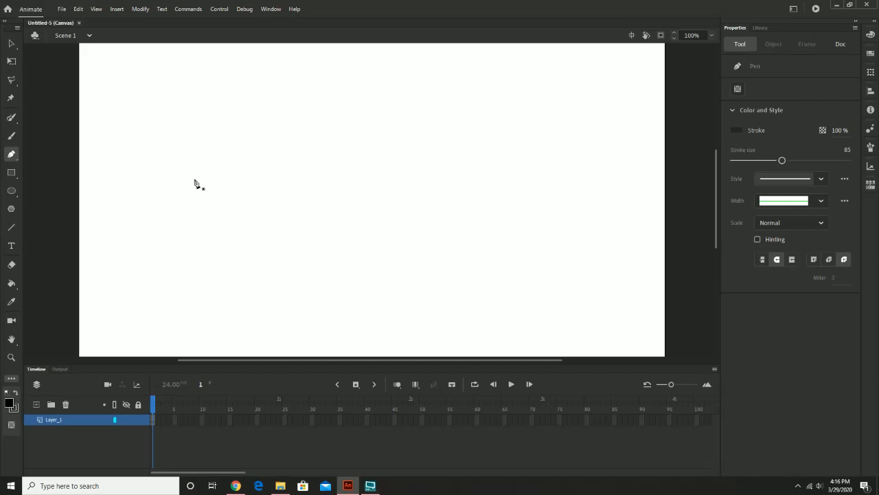
Step: Import charlie.psd to the stage with its ink, Layer 1 and background layers converted to Animate layers at their original position
click(61, 9)
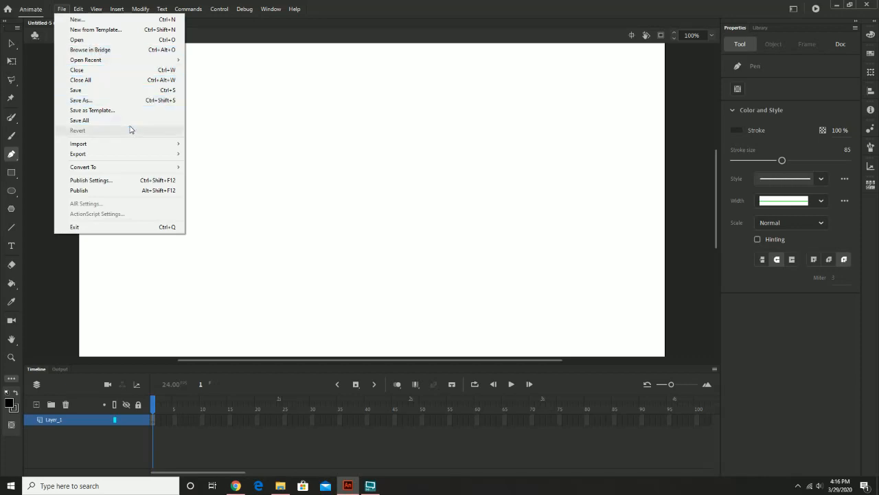
mouse_move(135, 149)
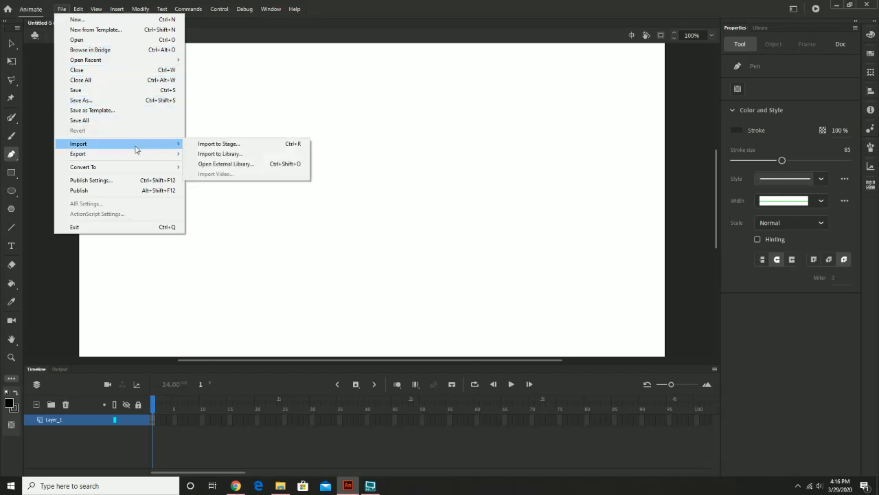
click(227, 145)
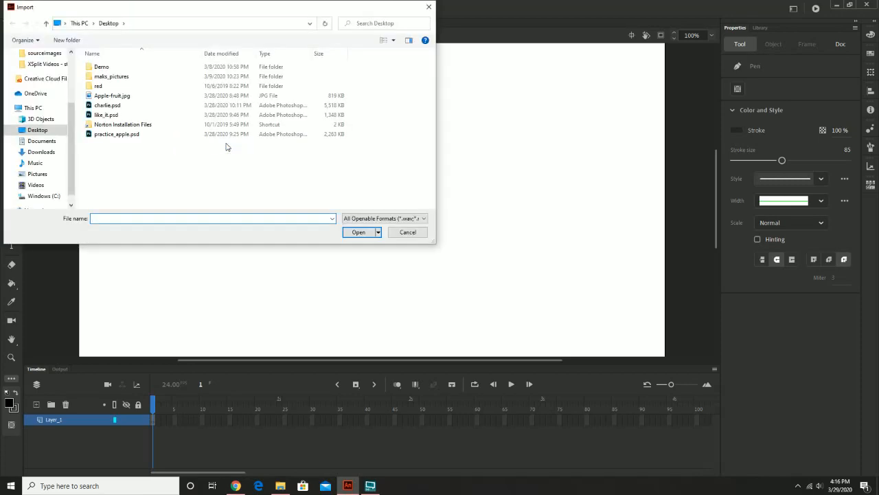
click(128, 107)
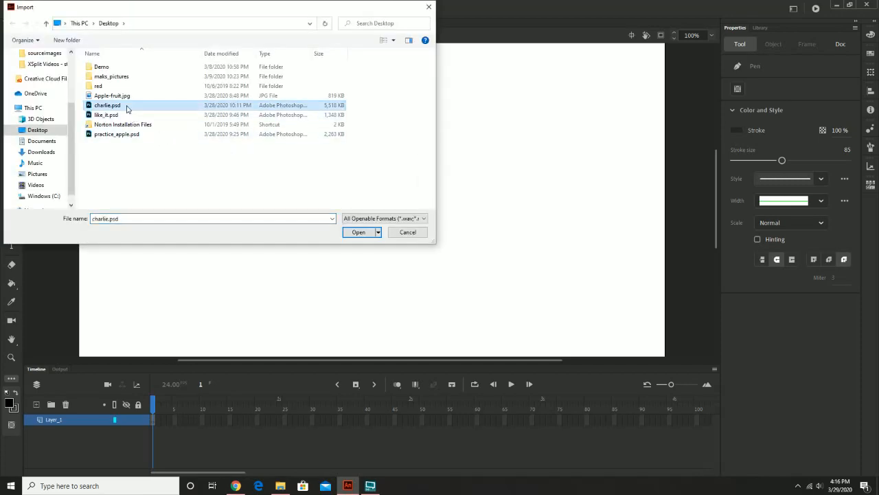
double_click(126, 108)
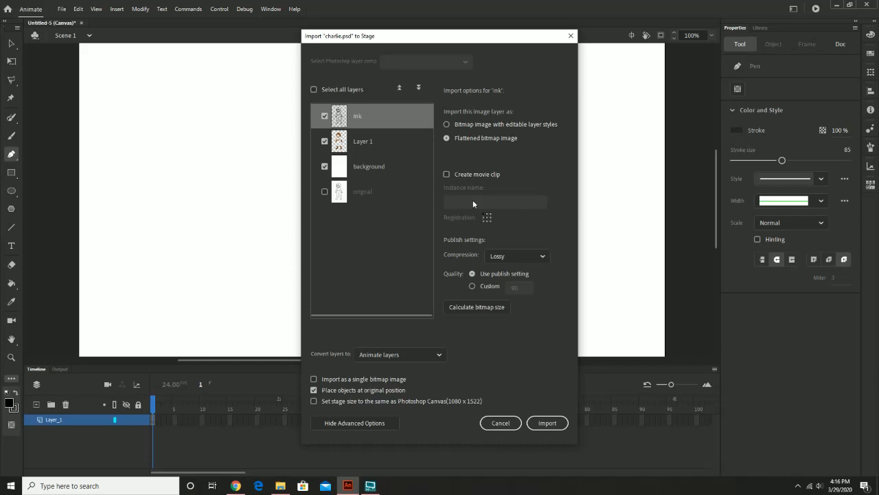
click(549, 423)
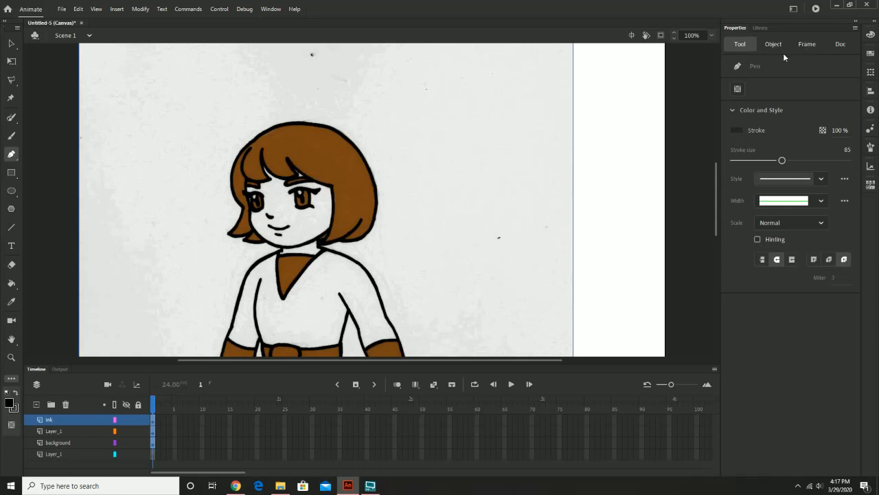
Step: Check the charlie.psd assets in the library and delete the empty Layer_1 beneath the background layer
click(768, 28)
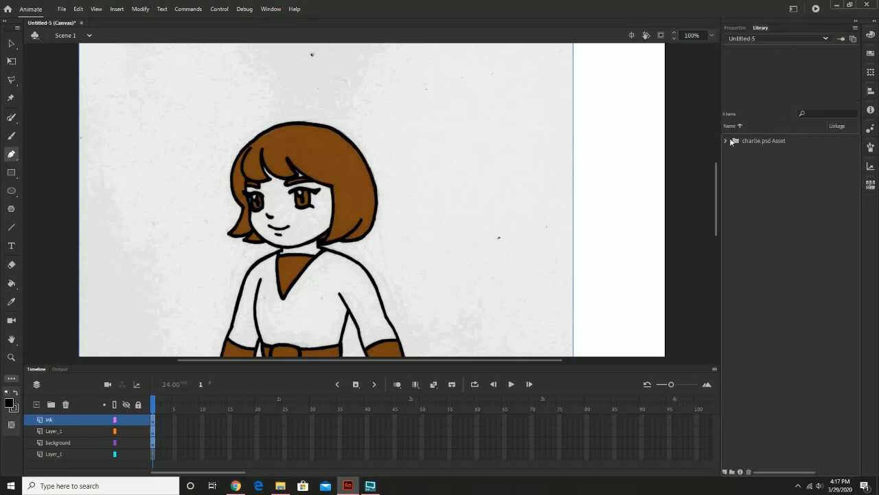
click(726, 140)
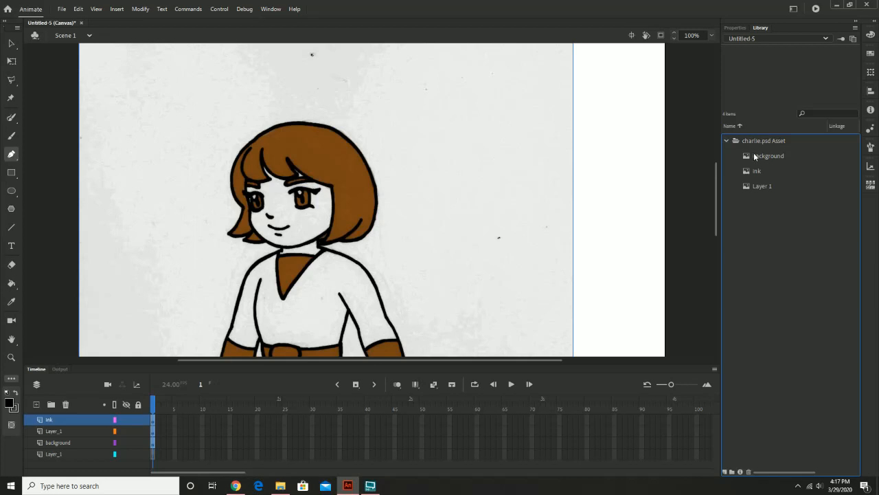
click(726, 140)
click(58, 441)
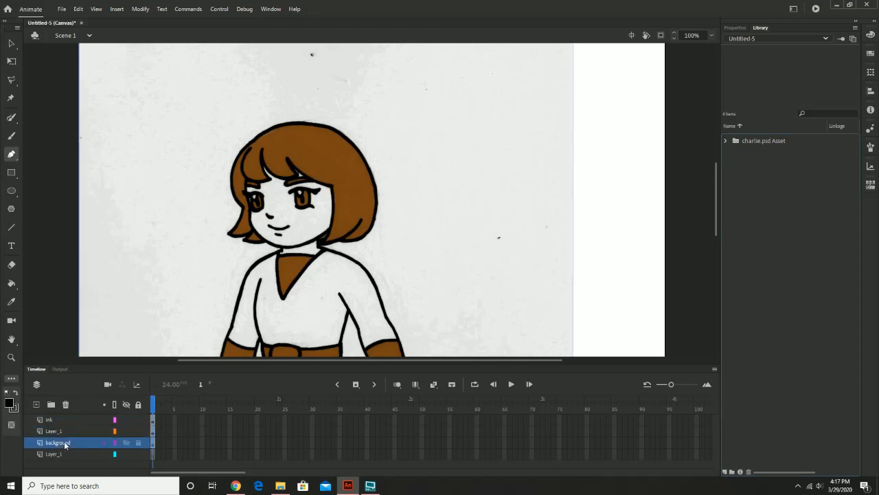
click(61, 453)
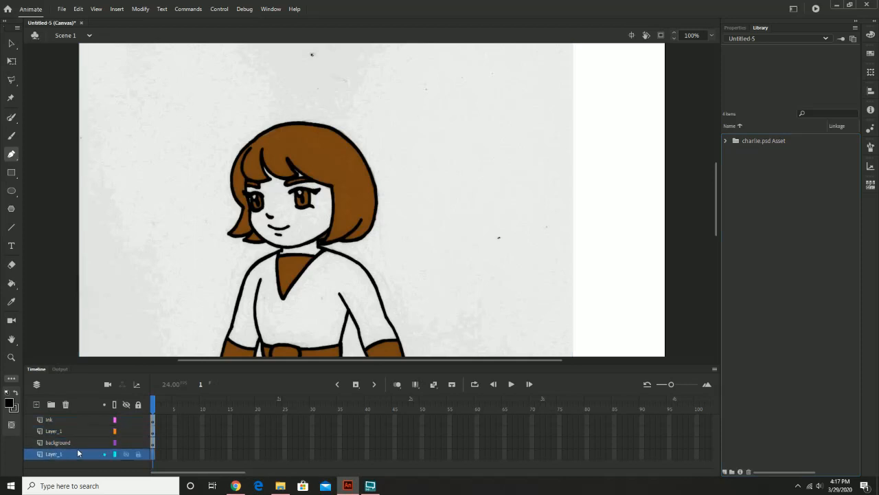
click(66, 404)
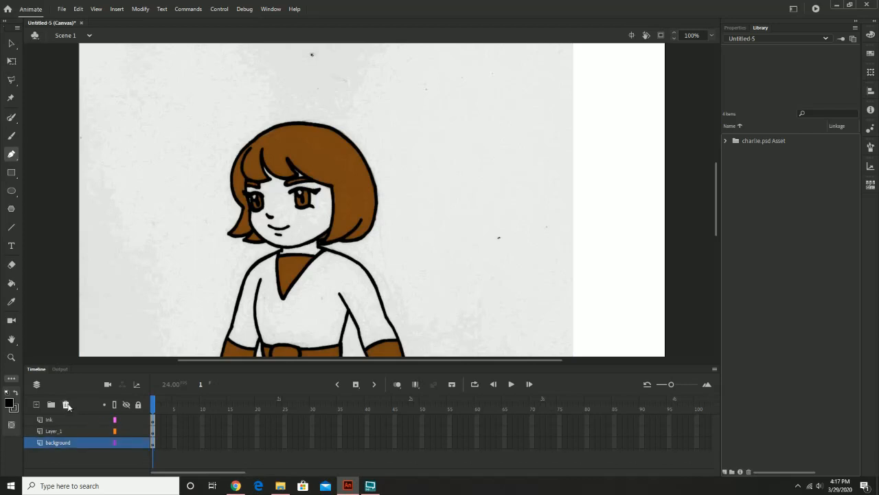
Step: Set the stage height to 1280 pixels in the document settings, using the top-centre anchor
key(z)
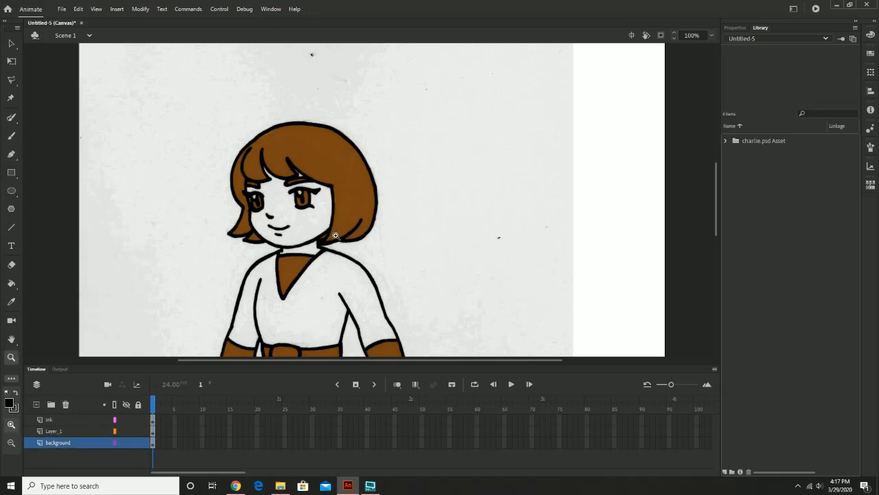
alt+click(335, 235)
alt+click(336, 235)
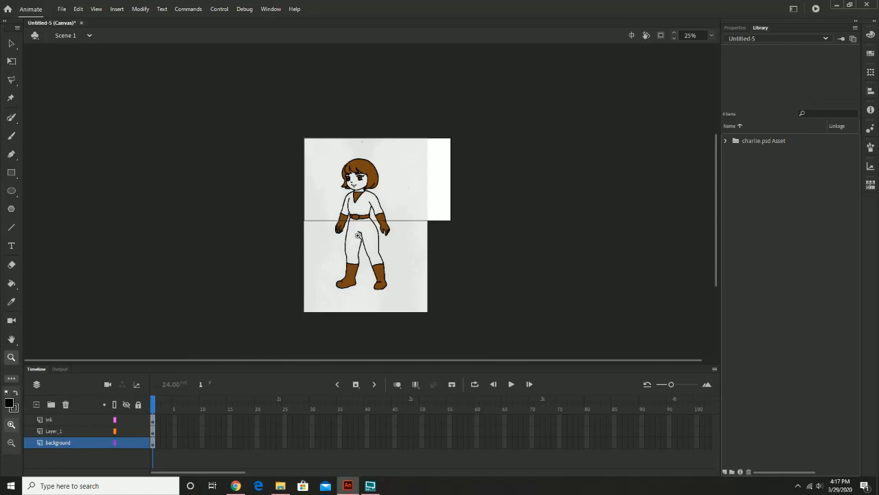
click(405, 208)
drag(377, 209, 407, 202)
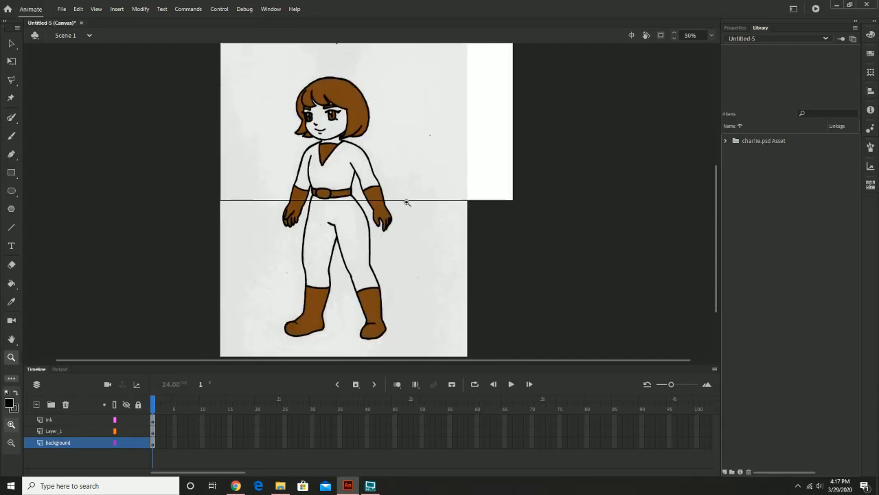
alt+click(453, 198)
drag(394, 171, 397, 185)
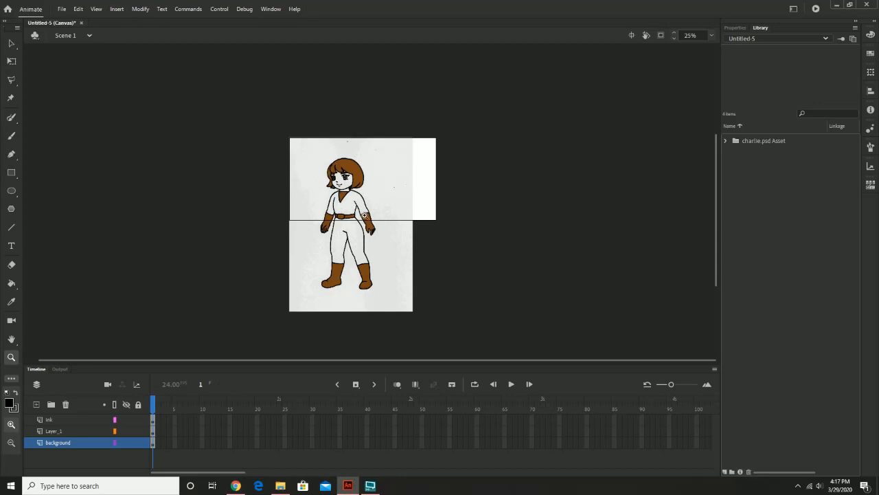
click(140, 9)
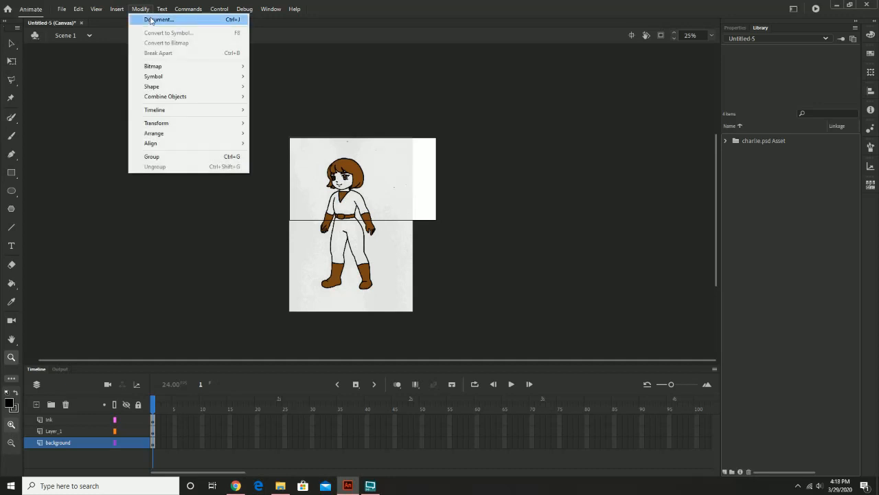
click(152, 20)
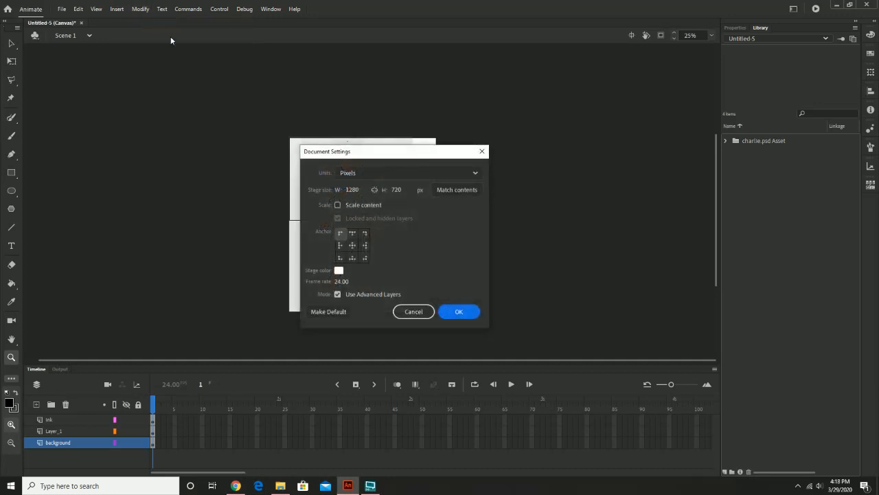
click(353, 235)
click(396, 190)
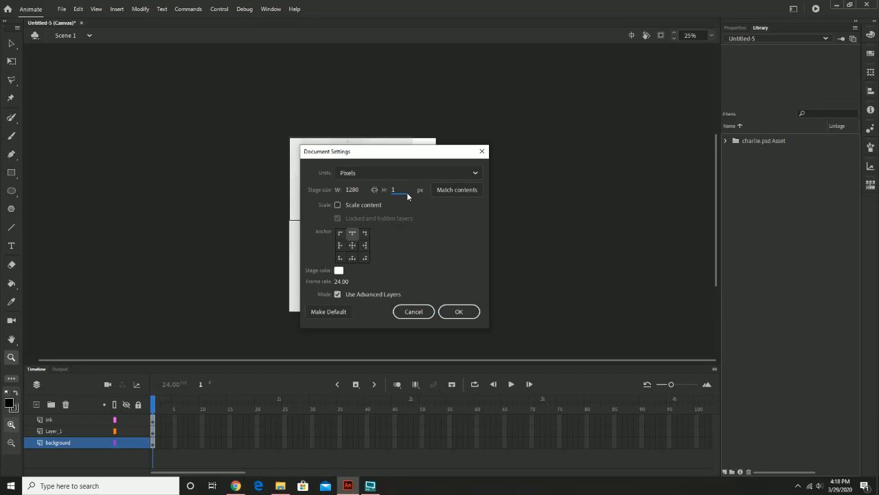
click(460, 312)
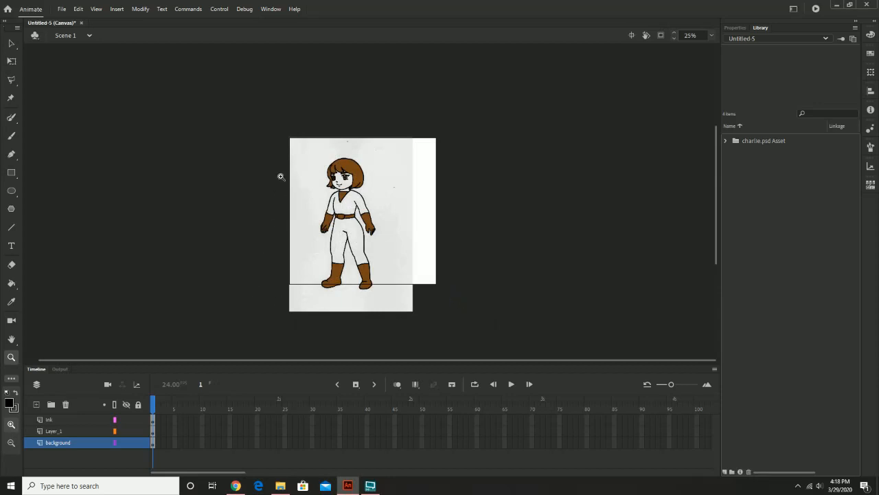
Step: Select all the imported artwork and move it together so the character is centred on the stage
key(v)
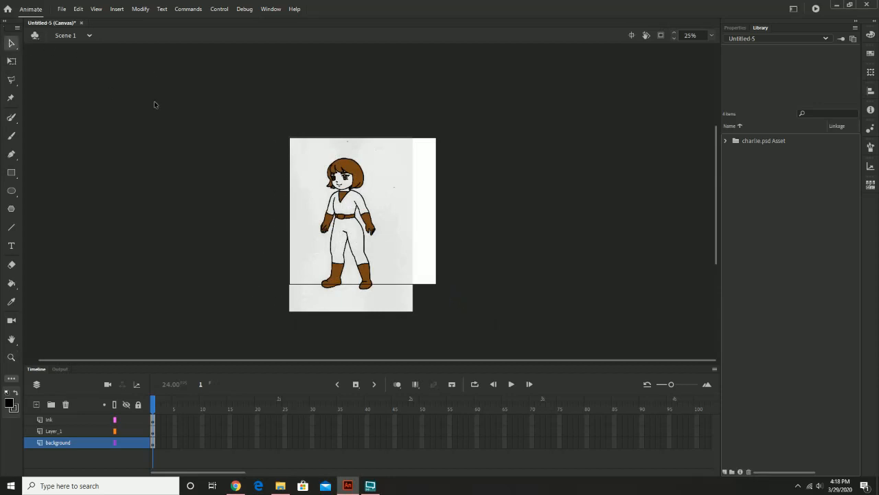
drag(154, 102, 537, 342)
mouse_move(375, 238)
mouse_down()
mouse_move(390, 224)
mouse_move(390, 231)
mouse_up()
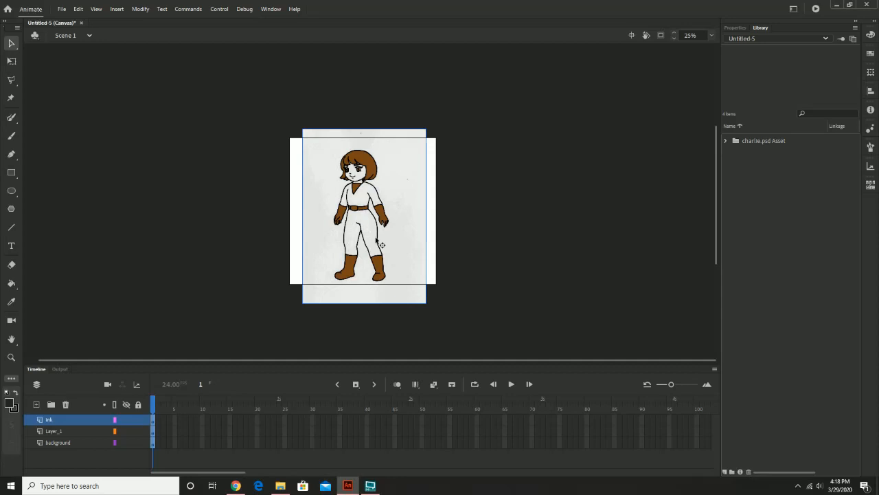
Step: Lock the ink, Layer_1 and background layers and add a new layer above them
key(z)
click(350, 201)
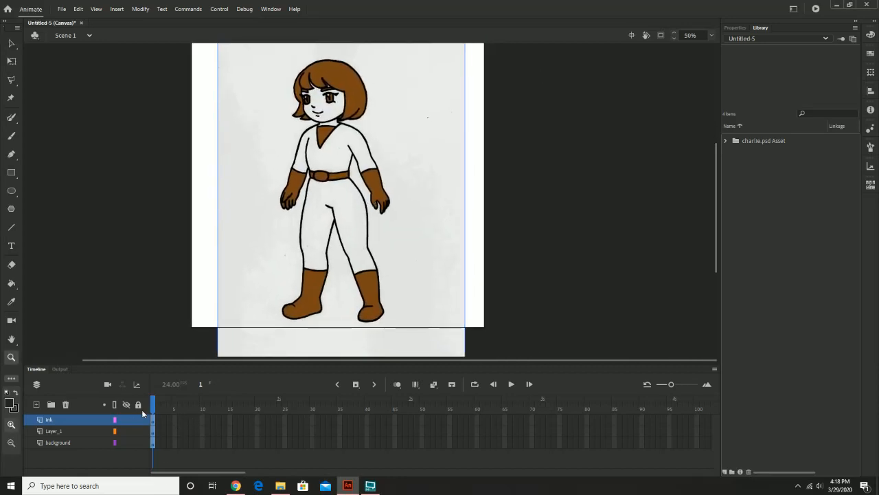
click(139, 431)
click(138, 443)
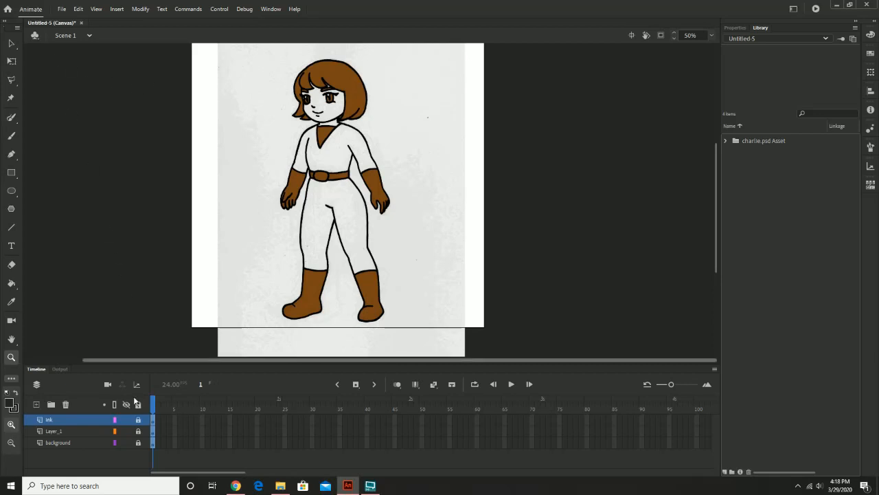
click(36, 405)
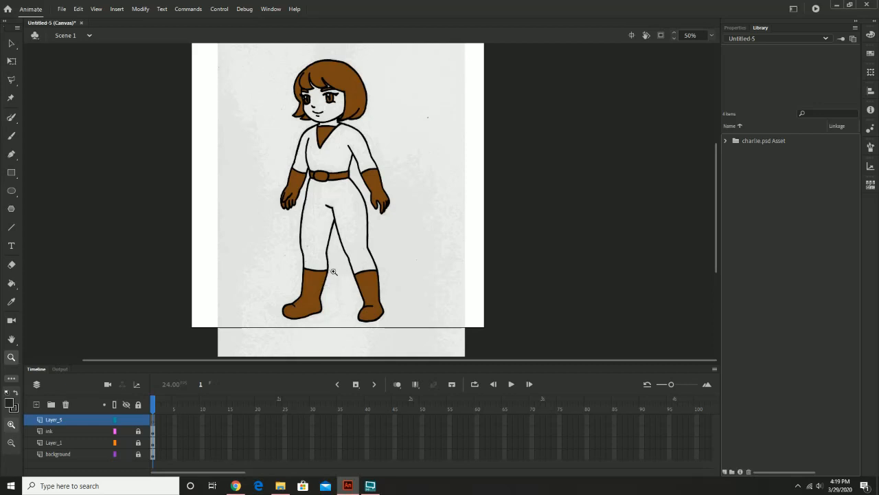
click(349, 122)
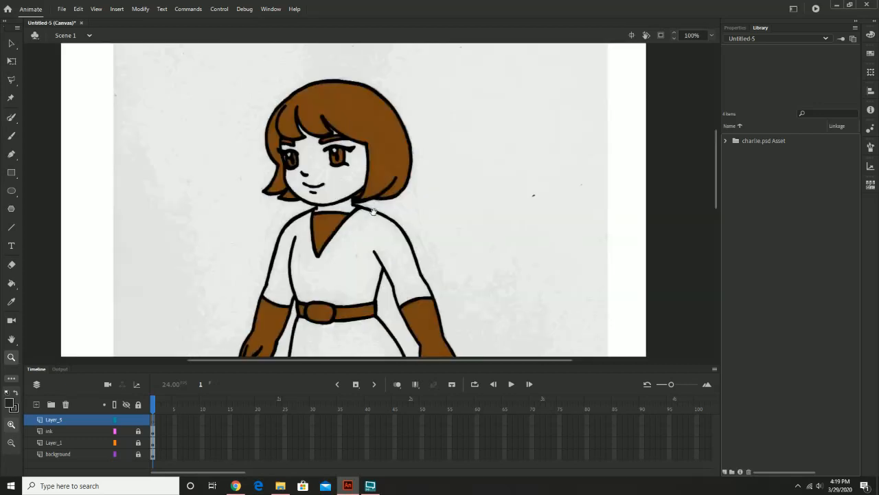
Step: Try a Paint Brush stroke across the character's fringe on the new layer and undo it
click(373, 190)
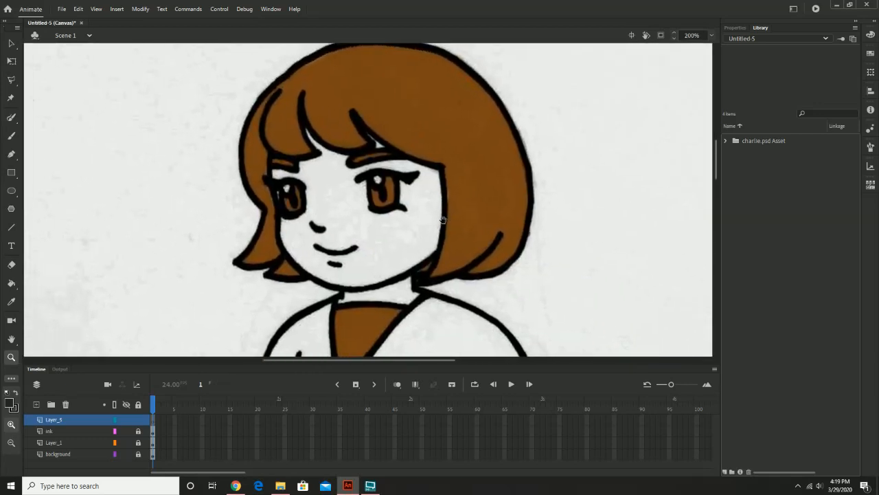
drag(443, 220, 446, 228)
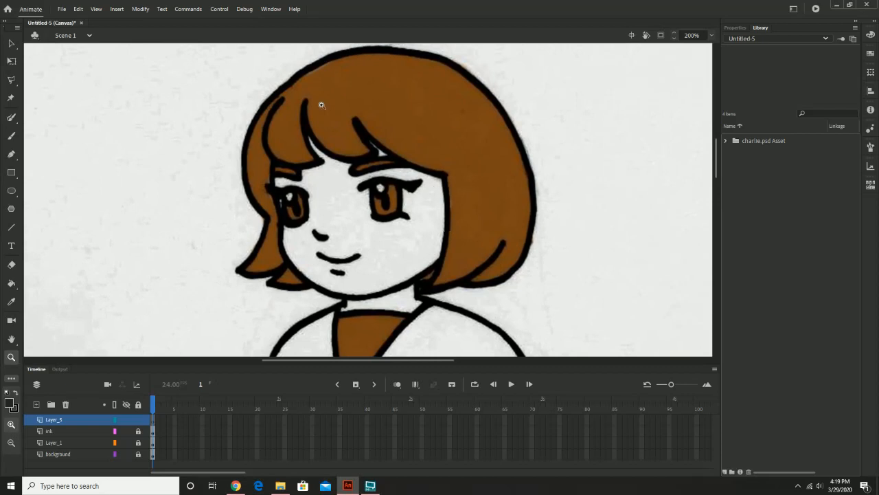
click(15, 120)
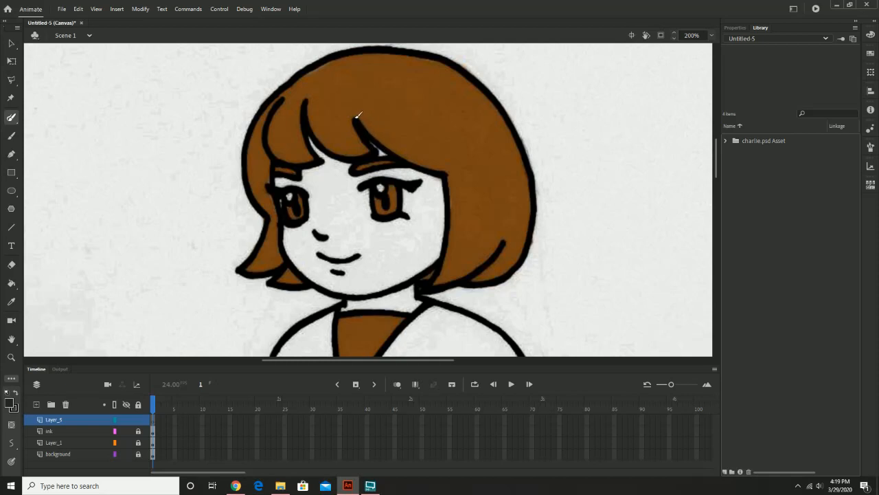
mouse_move(356, 116)
mouse_down()
mouse_move(371, 141)
mouse_move(409, 154)
mouse_up()
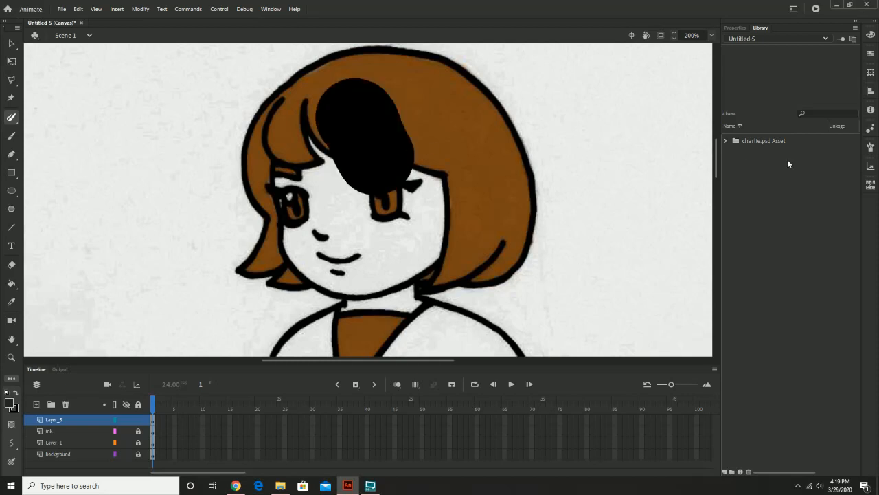
key(ctrl+z)
Step: Reduce the Paint Brush stroke size to 6, checking it with test strokes that are undone
click(737, 28)
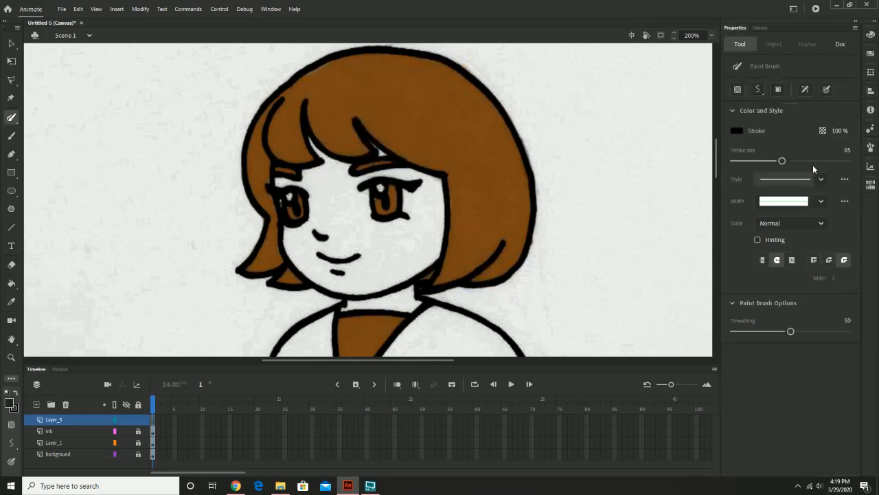
drag(782, 161, 758, 161)
mouse_move(563, 139)
mouse_down()
mouse_move(599, 147)
mouse_move(615, 172)
mouse_up()
key(ctrl+z)
drag(759, 161, 737, 162)
drag(355, 120, 384, 153)
key(ctrl+z)
Step: Paint a stroke along the middle fringe curve and show its anchor points with the Subselection tool
mouse_move(306, 105)
mouse_down()
mouse_move(331, 146)
mouse_move(355, 159)
mouse_move(381, 153)
mouse_up()
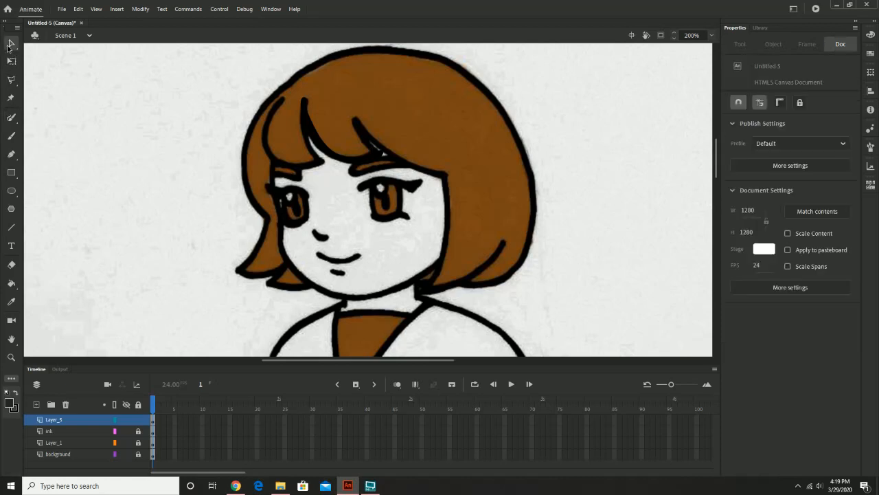
click(10, 44)
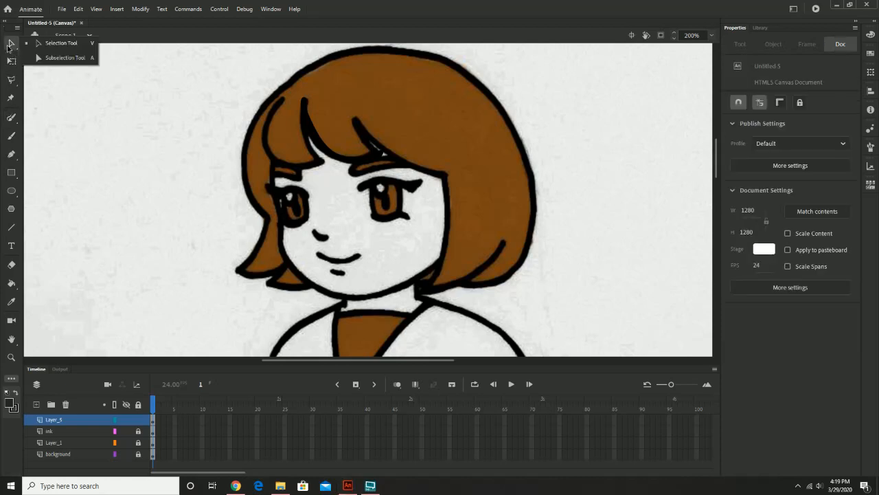
click(319, 144)
drag(319, 144, 328, 157)
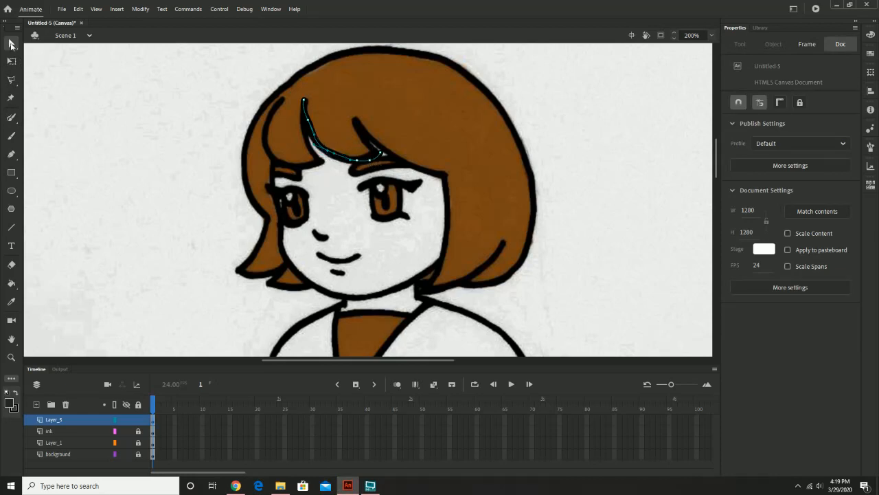
Step: Delete the painted stroke along the middle fringe curve
click(11, 44)
click(317, 143)
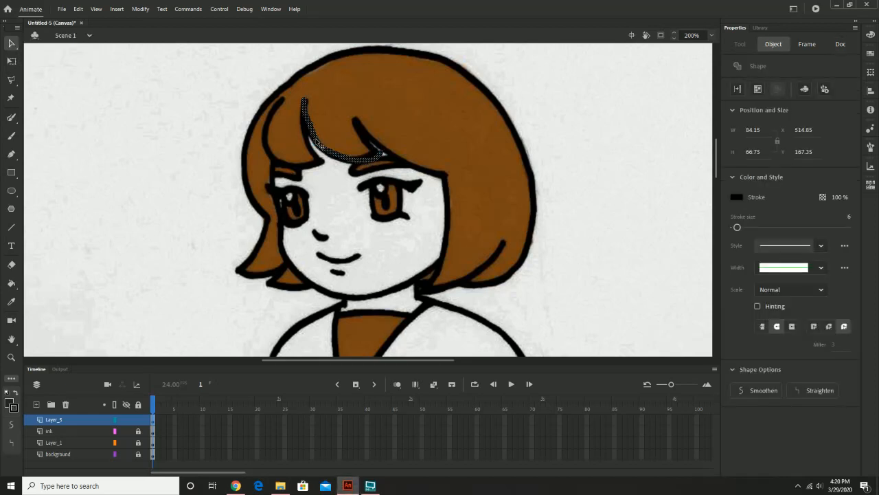
key(Delete)
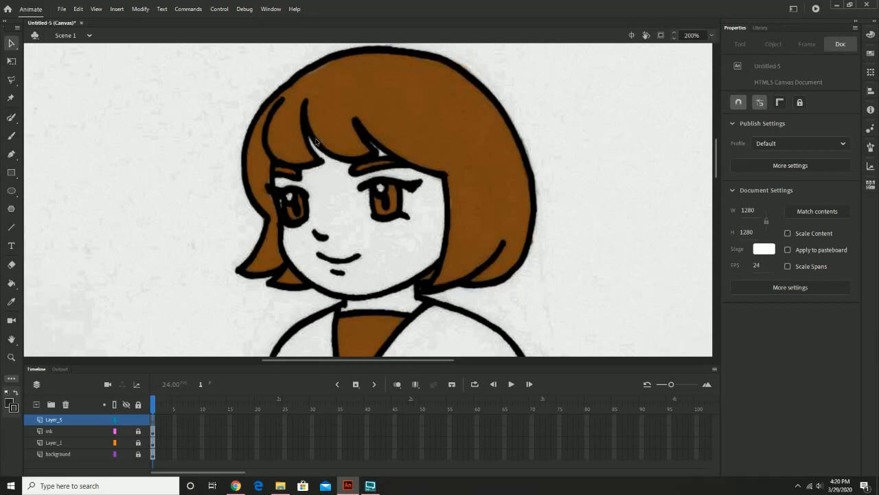
Step: Start a Pen path tracing the two flipped hair tips beside the chin, up to the notch below the hair's left bulge
drag(449, 155, 443, 169)
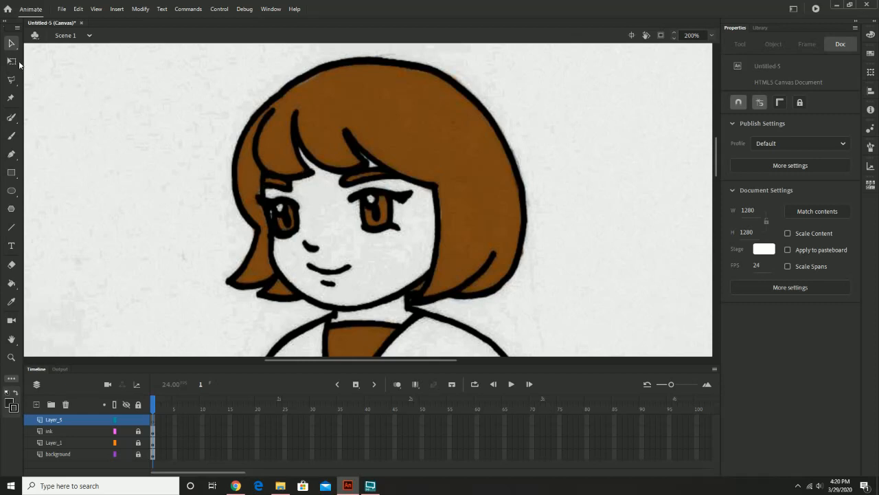
click(12, 152)
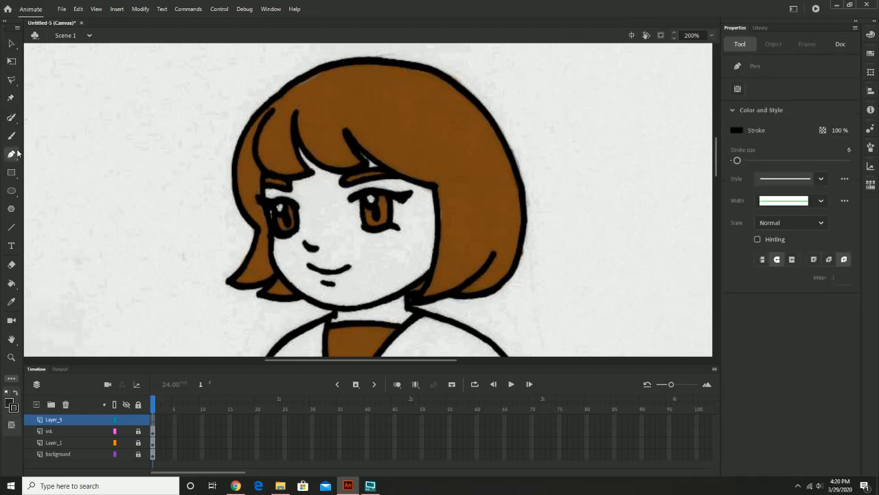
click(303, 298)
click(265, 300)
click(258, 294)
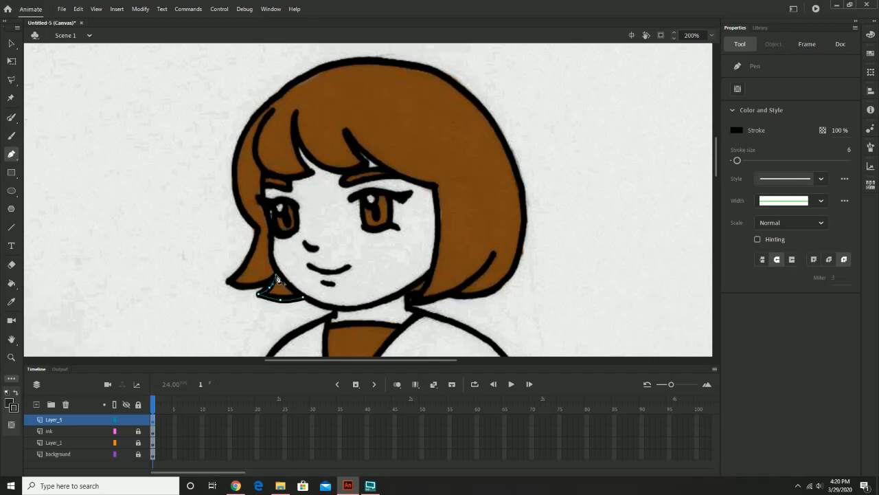
click(274, 275)
click(230, 282)
click(251, 258)
click(258, 230)
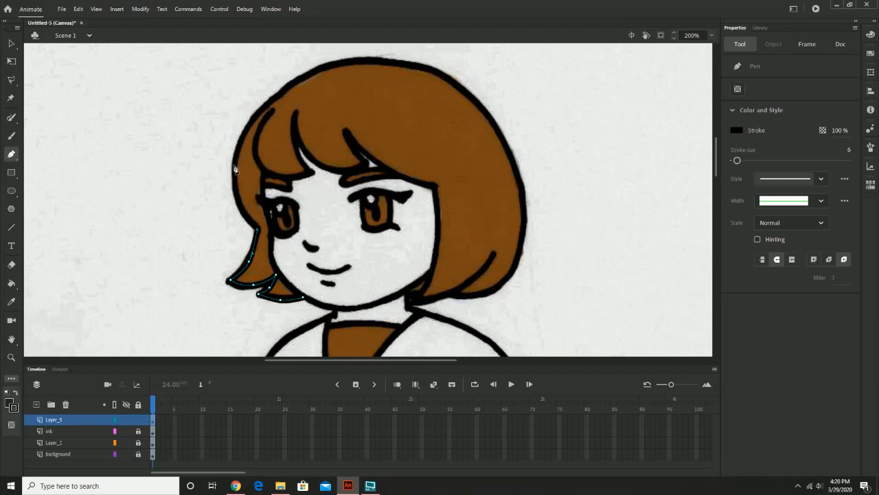
Step: Continue the hair path with curved segments up the left side, over the crown and down the back of the head
drag(235, 166, 241, 123)
click(240, 122)
drag(308, 69, 338, 64)
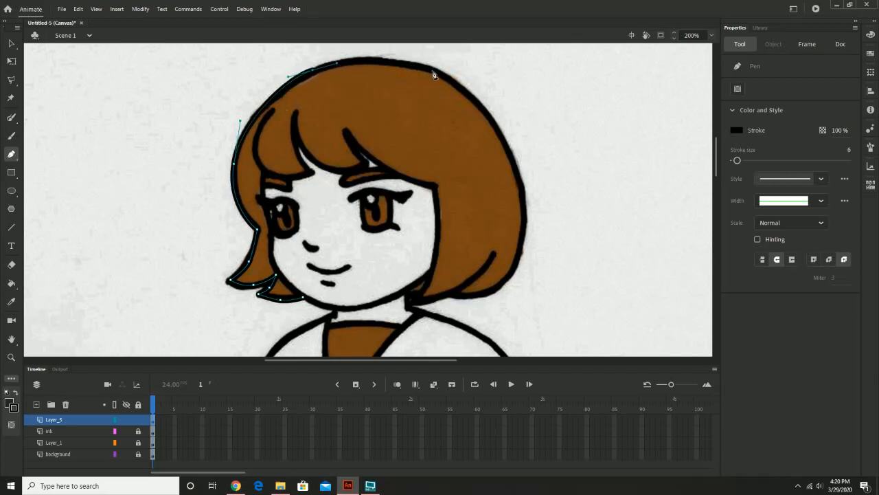
drag(442, 74, 495, 101)
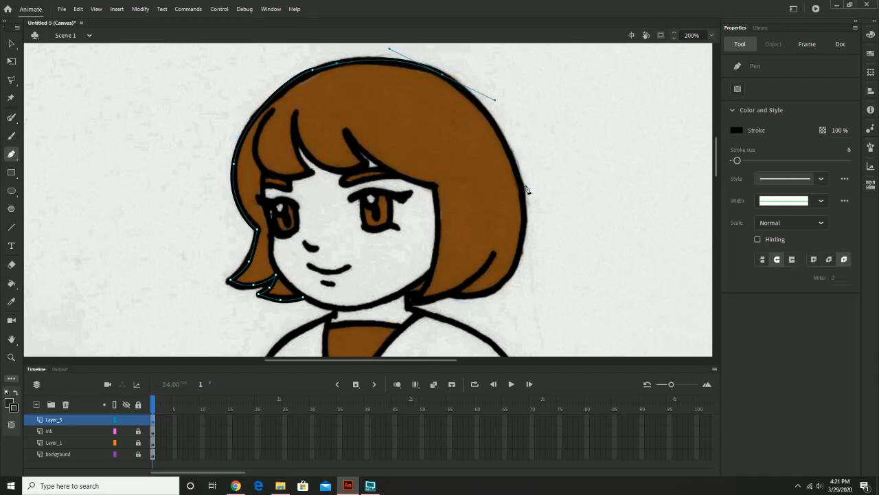
drag(524, 213, 526, 257)
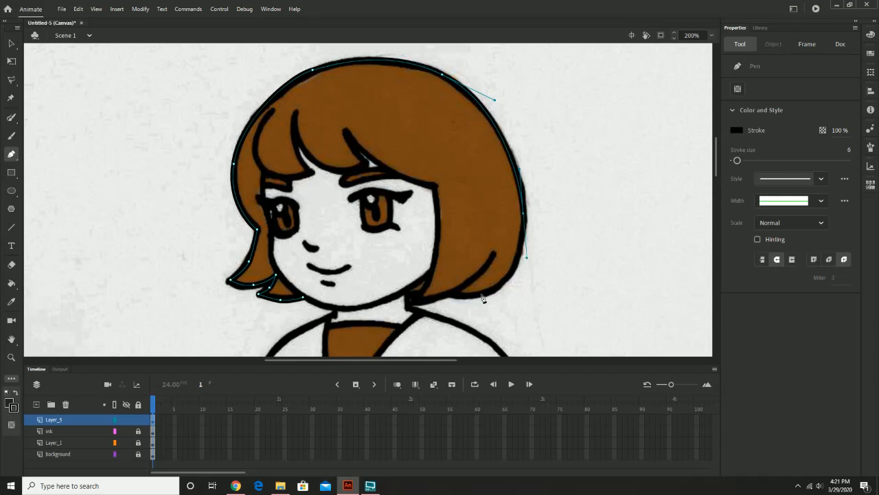
Step: Trace the hair's lower back edge with its inner strand, then the inner edge along the cheek toward the fringe
drag(482, 294, 461, 298)
click(453, 295)
drag(478, 275, 480, 276)
click(495, 253)
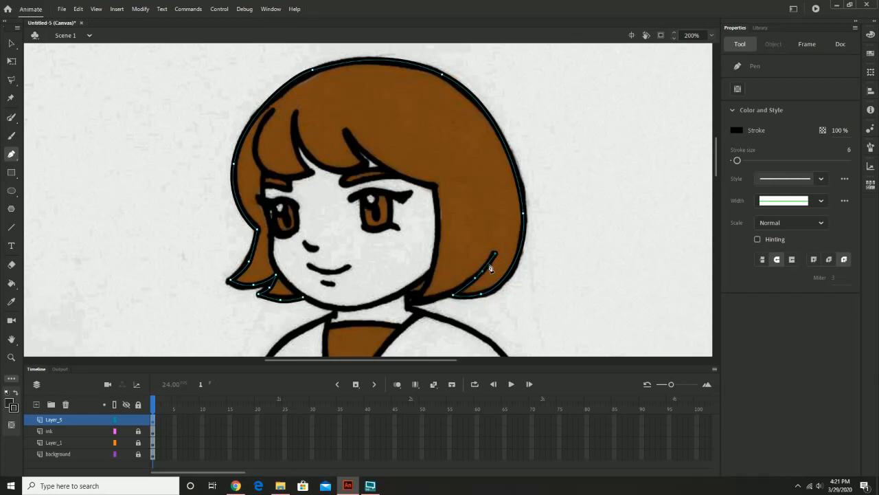
click(415, 307)
drag(436, 253, 366, 155)
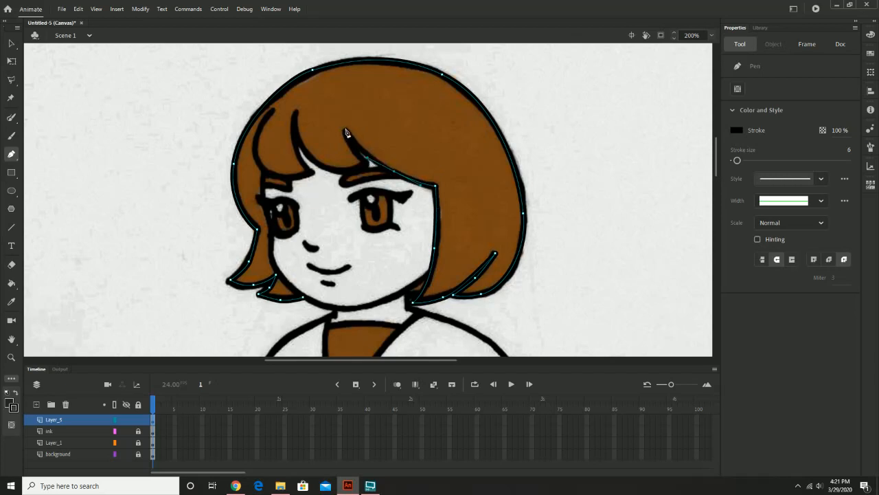
Step: Trace the pointed fringe locks with the Pen, ending at the upper tip of the leftmost strand
click(345, 129)
click(369, 167)
drag(322, 167, 307, 155)
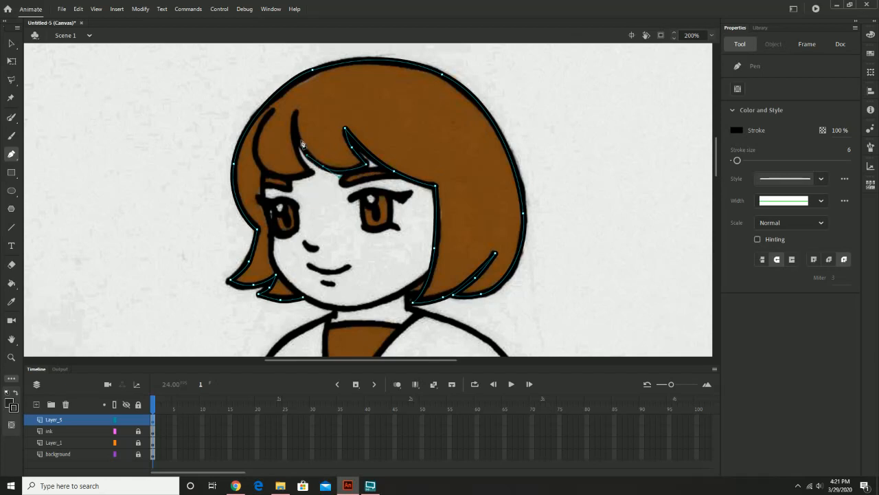
click(295, 109)
drag(298, 154, 315, 177)
click(273, 111)
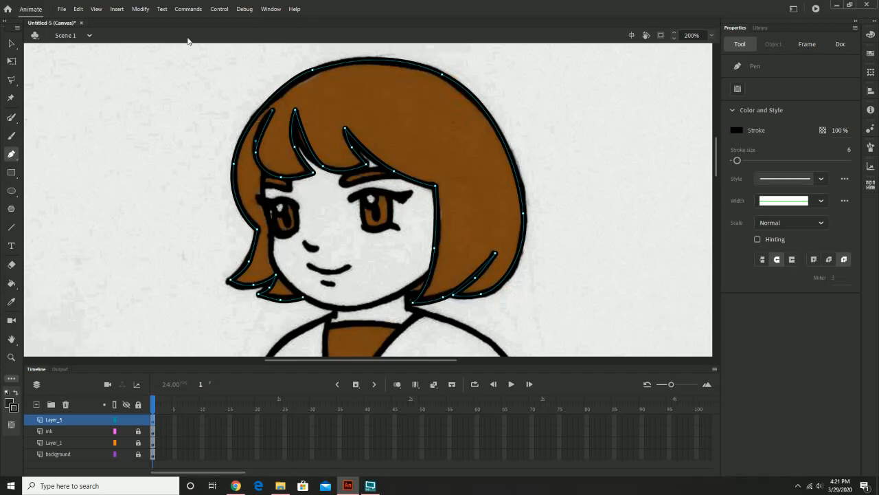
Step: Adjust the anchor points on the leftmost fringe strand and the left hair flip with the Subselection tool to match the drawing
click(10, 44)
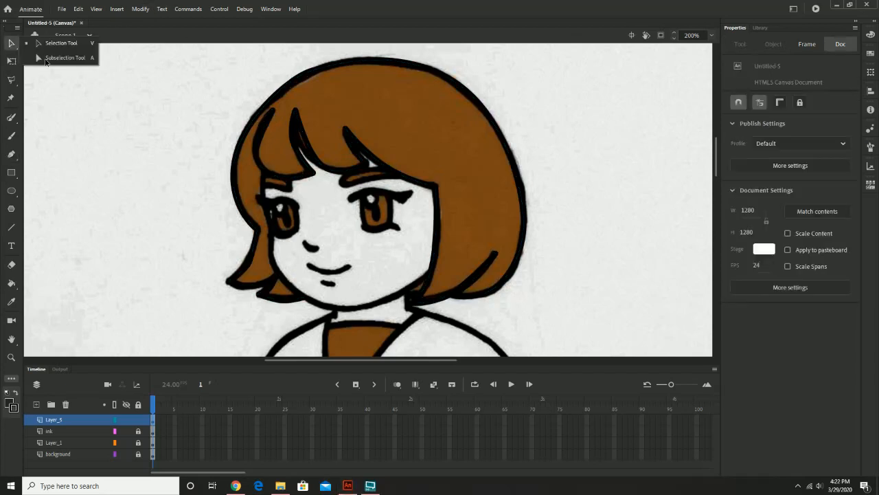
click(257, 145)
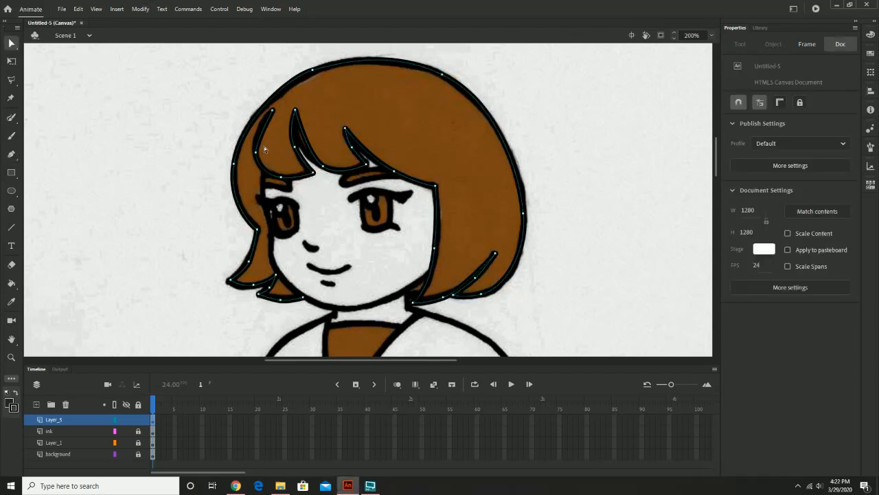
click(256, 150)
drag(256, 140, 252, 131)
click(253, 135)
click(247, 261)
drag(248, 261, 245, 261)
click(557, 228)
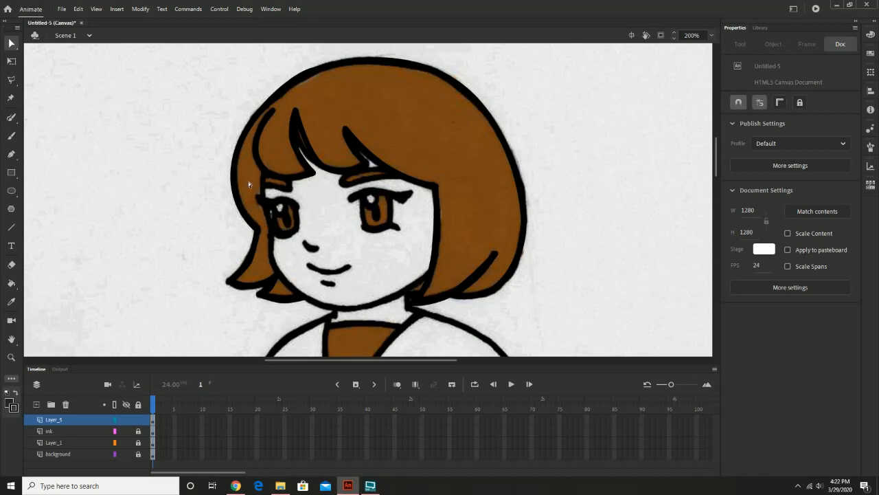
Step: Trace the face outline with the Pen from the right jaw around the chin to the left fringe, and select all paths
click(11, 154)
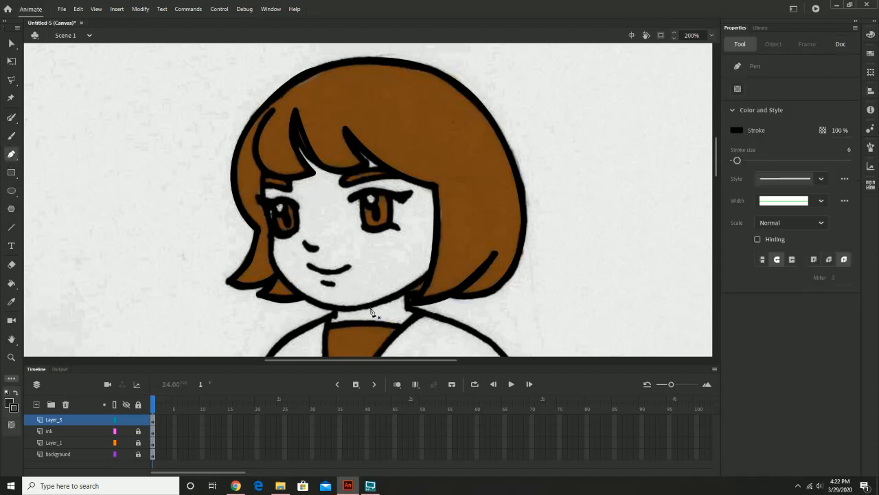
click(424, 276)
drag(374, 305, 293, 290)
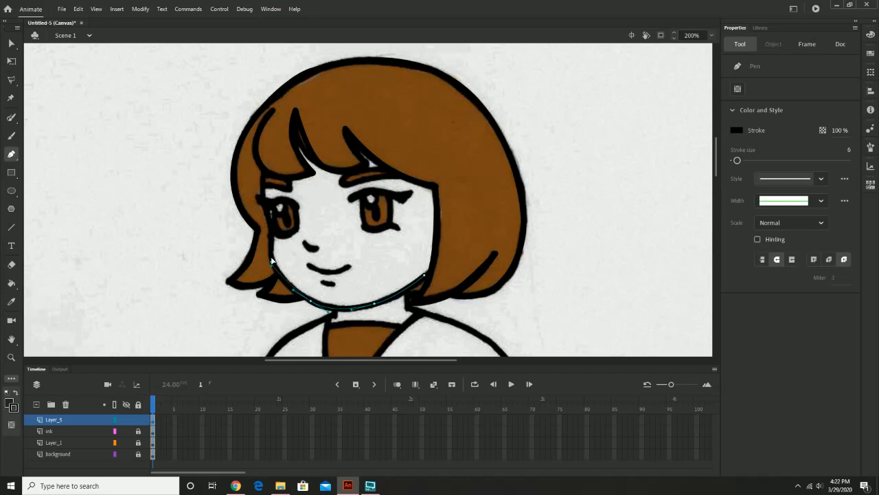
drag(271, 256, 271, 237)
drag(261, 198, 261, 197)
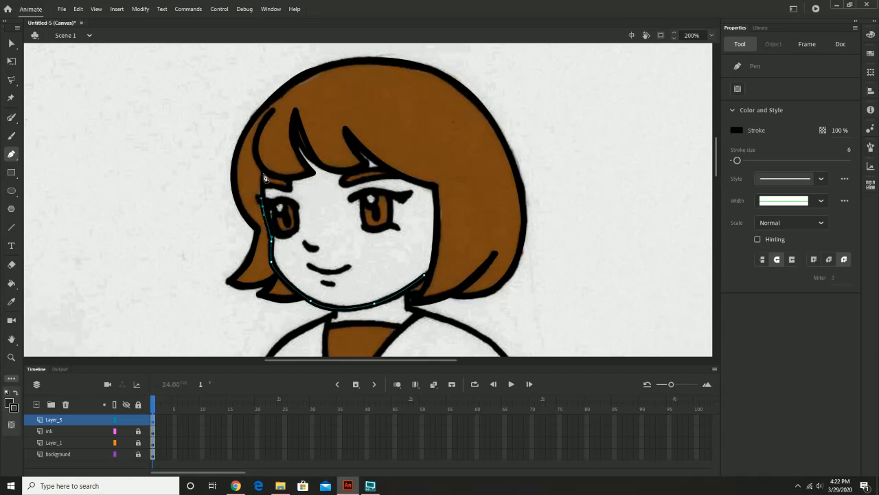
click(264, 175)
click(11, 43)
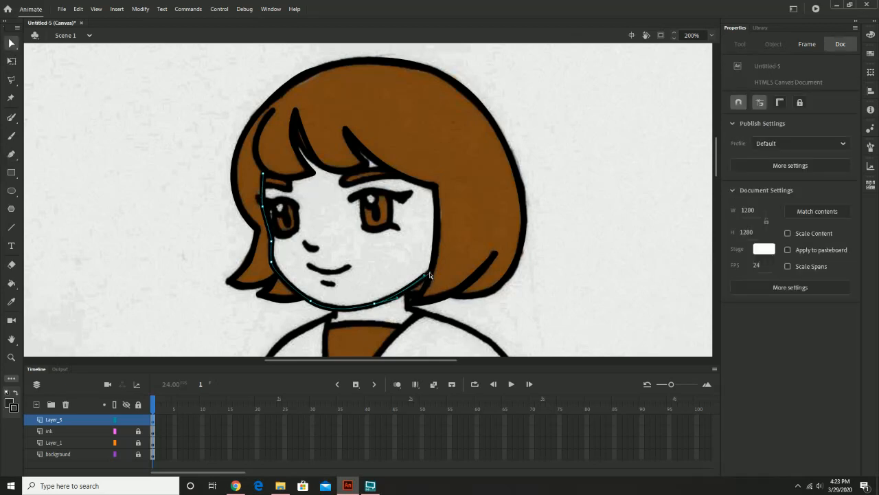
key(ctrl+a)
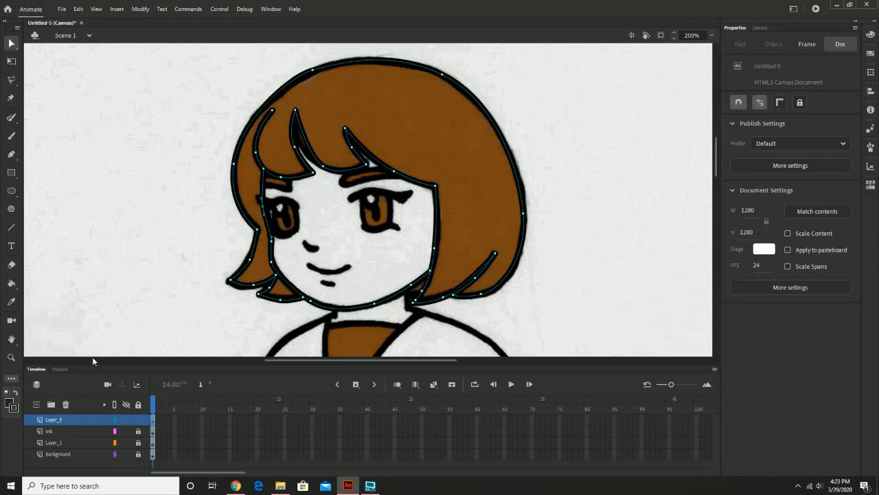
Step: Paint the nose line over the underlying drawing with the Paint Brush
click(12, 119)
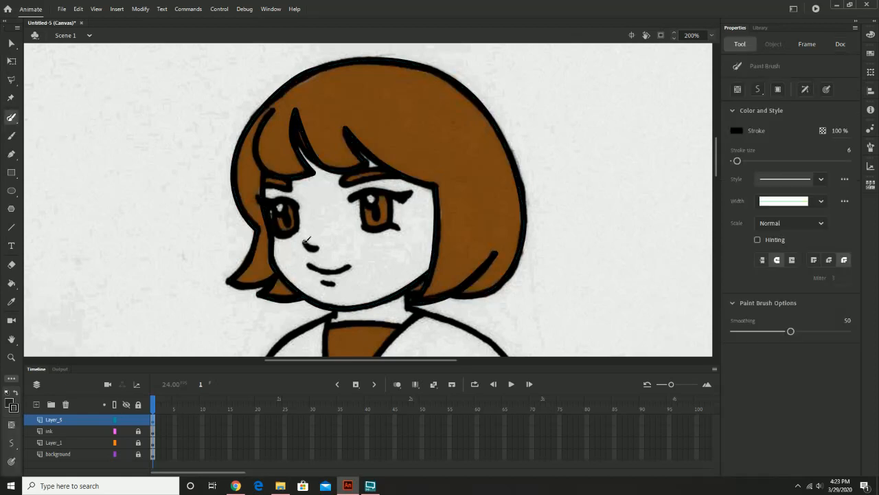
drag(306, 239, 321, 248)
key(s)
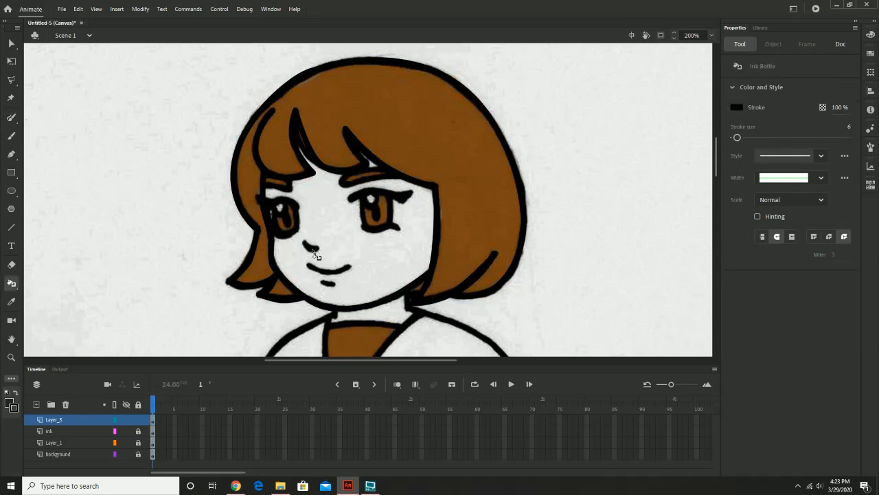
key(z)
click(314, 251)
click(350, 236)
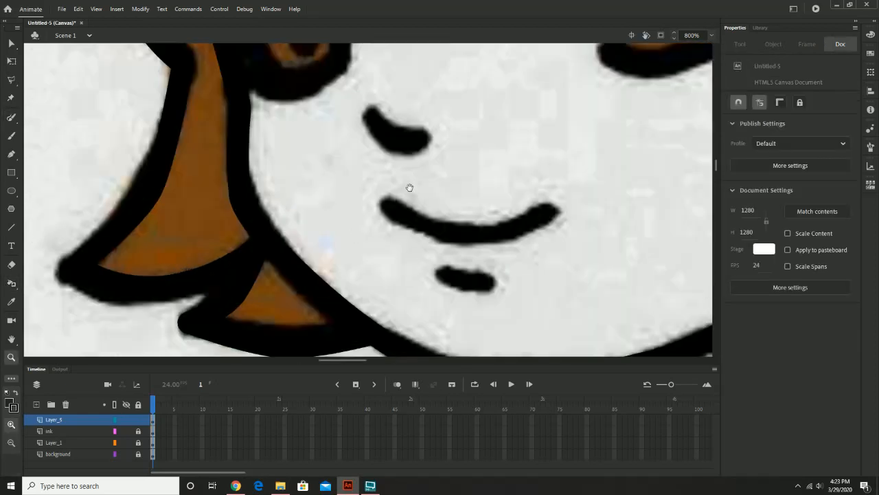
drag(410, 187, 334, 245)
key(y)
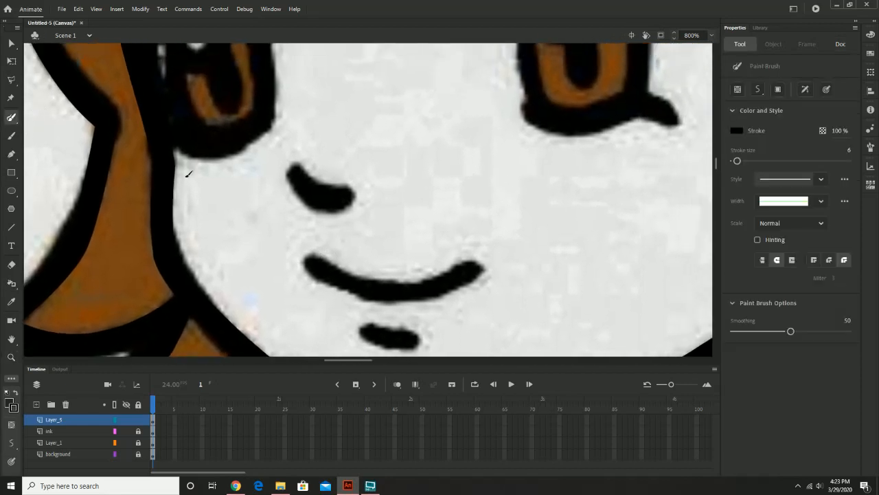
mouse_move(295, 166)
mouse_down()
mouse_move(292, 175)
mouse_move(312, 192)
mouse_move(362, 193)
mouse_up()
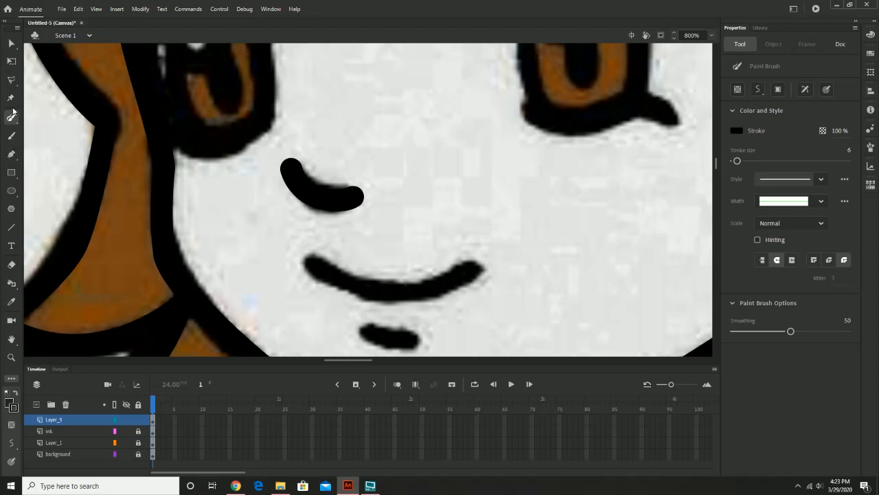
Step: Shorten both ends of the nose line with the Subselection tool by pulling in its end anchor points
click(11, 44)
click(317, 199)
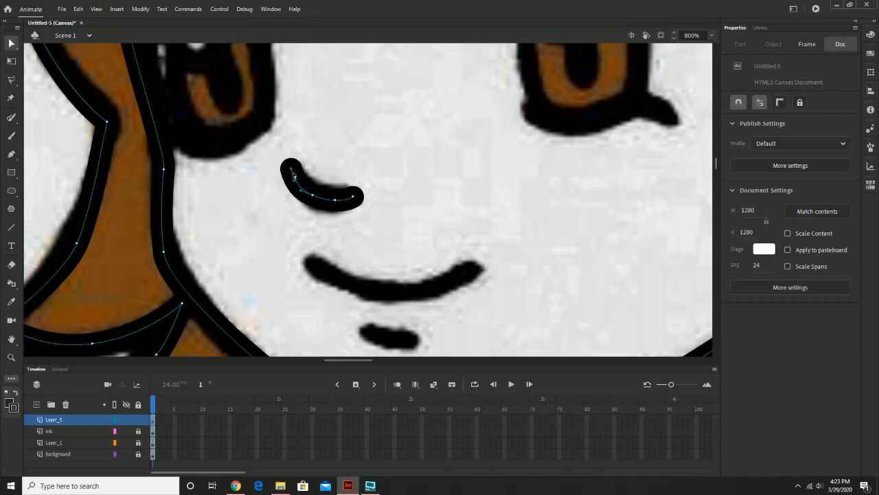
drag(293, 175, 294, 178)
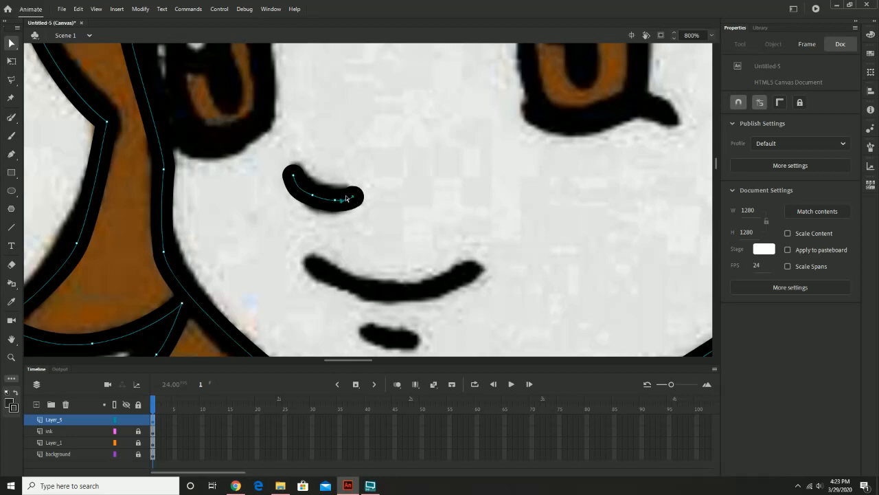
drag(347, 198, 330, 202)
Step: Remove surplus anchor points from the nose line and readjust its curve with the Subselection tool
click(11, 155)
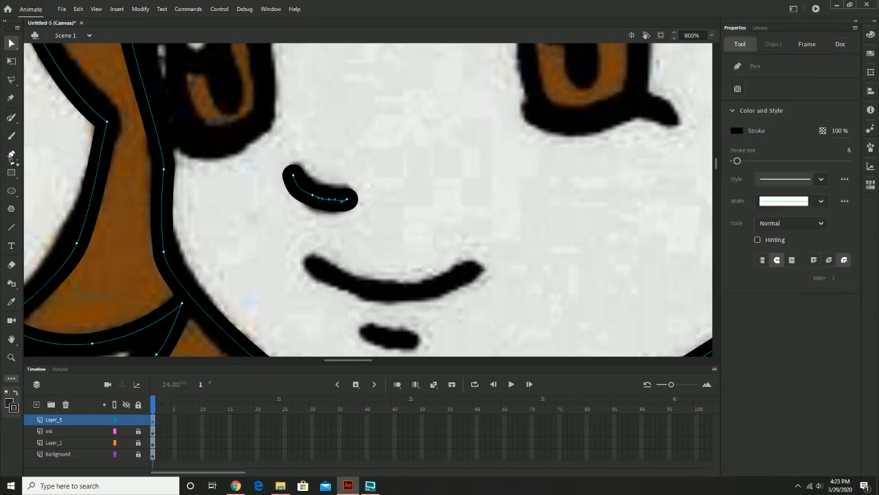
drag(11, 158, 59, 198)
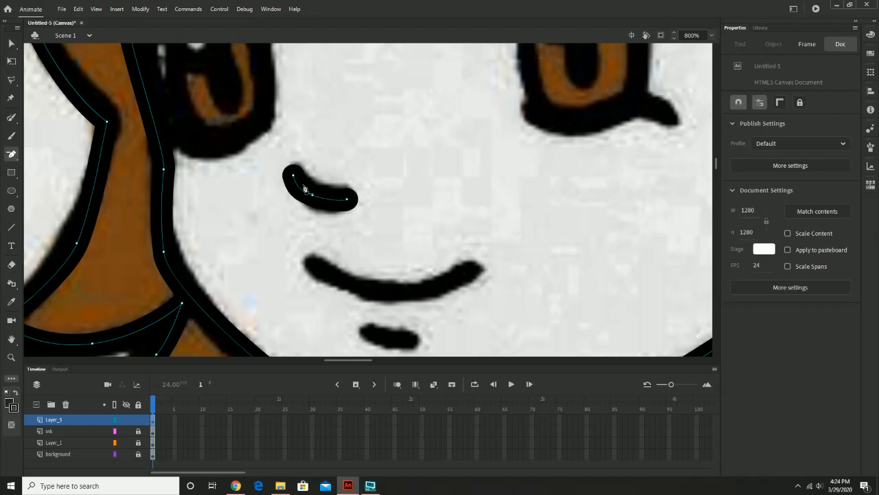
click(10, 43)
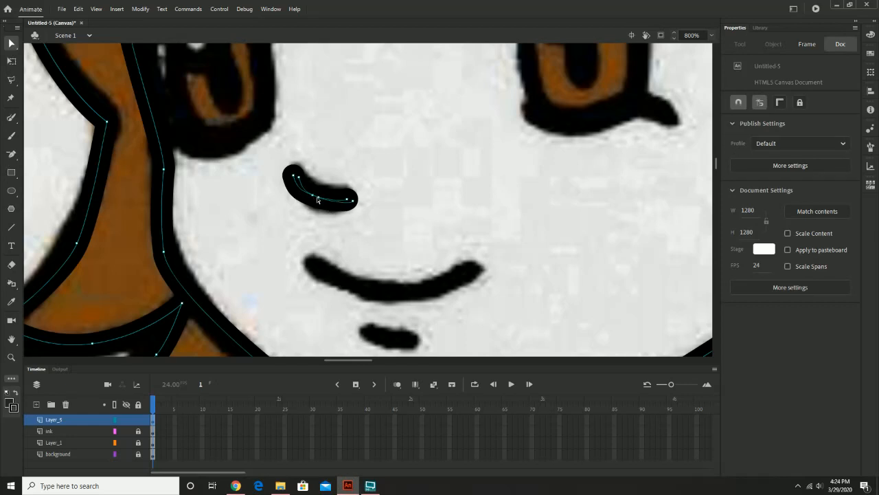
drag(313, 198, 313, 198)
Step: Hide the ink, Layer_1 and background layers so only the traced head remains, and switch to the Paint Bucket
key(z)
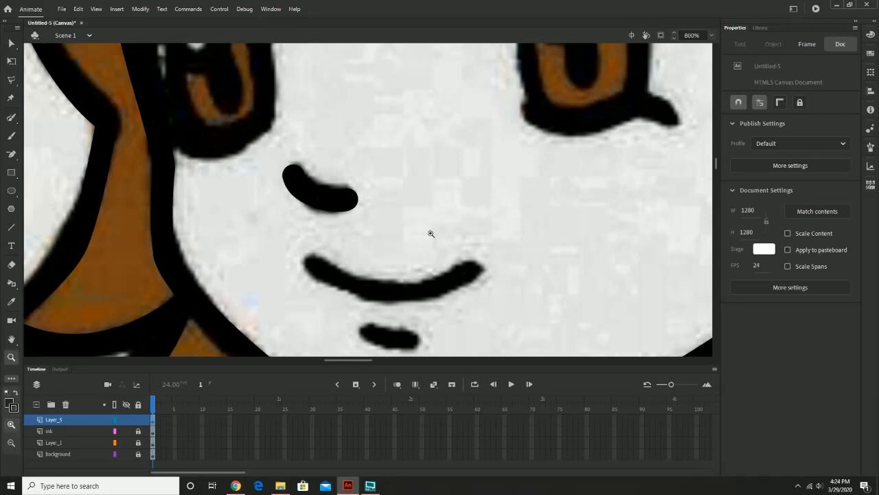
alt+click(431, 233)
scroll(405, 159, up, 2)
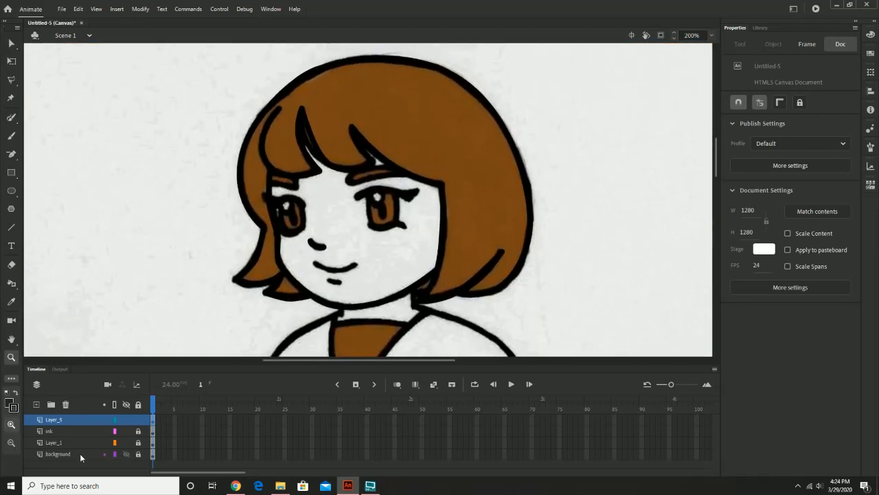
drag(126, 433, 126, 453)
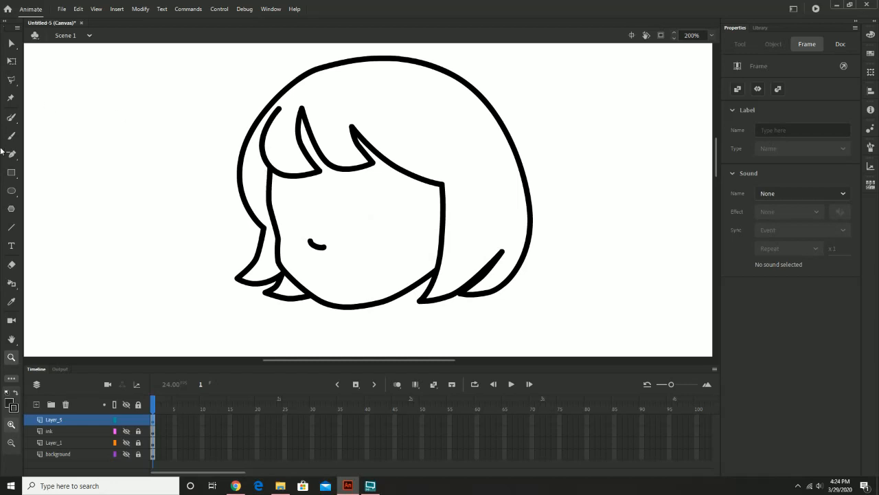
click(12, 283)
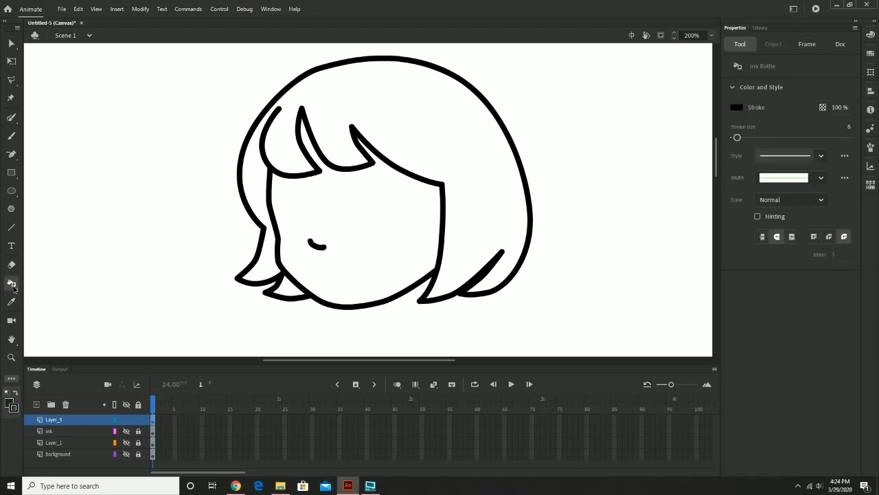
click(13, 287)
click(47, 283)
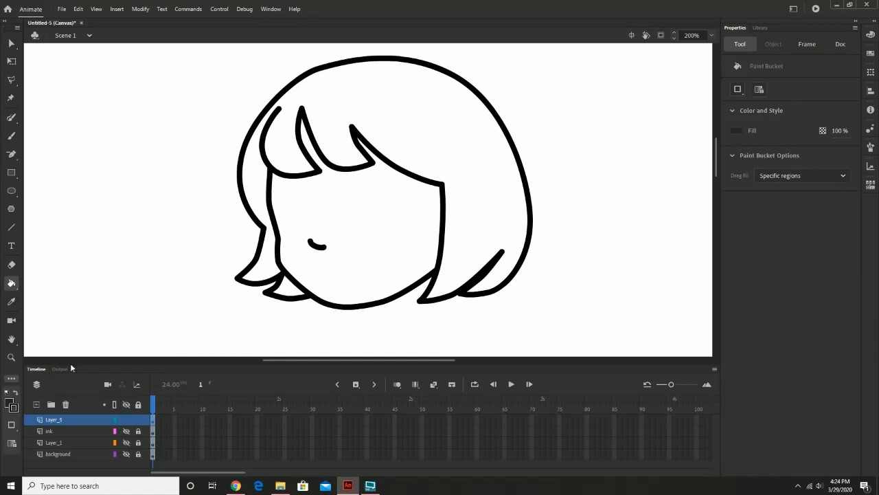
Step: Show the three reference layers again and sample the brown of the character's hair as the fill colour
click(127, 435)
click(127, 443)
click(126, 454)
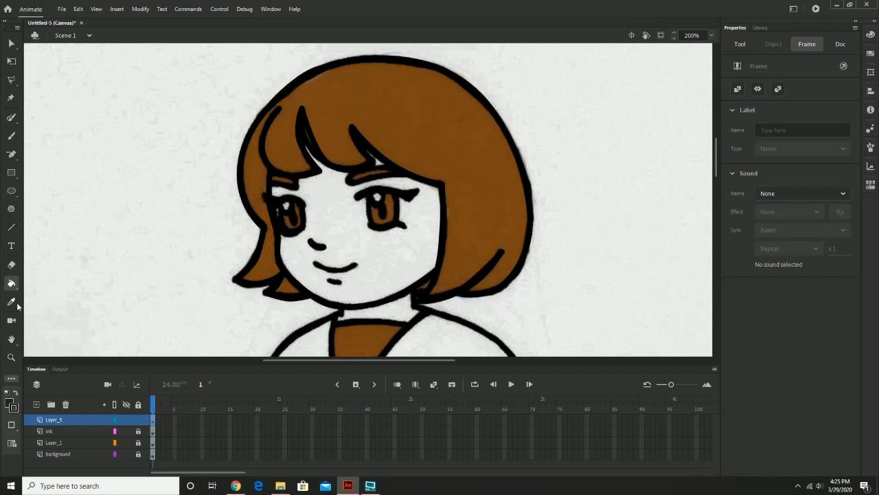
click(15, 392)
click(15, 393)
click(8, 402)
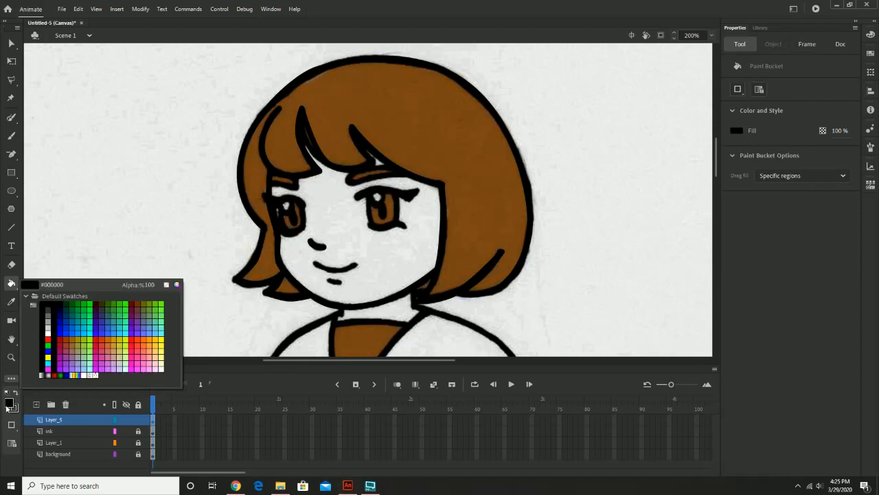
click(385, 96)
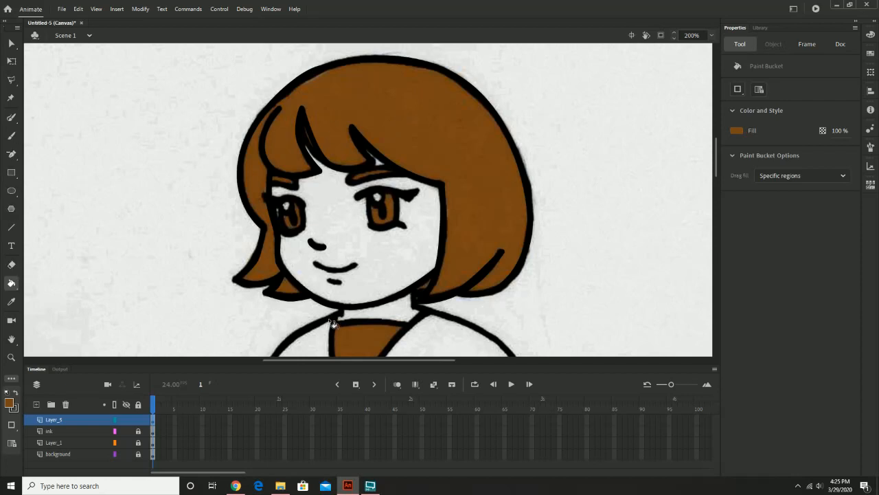
click(374, 100)
Step: Hide the ink, background and Layer_1 layers again, leaving only the outlines on Layer_5 showing
click(131, 445)
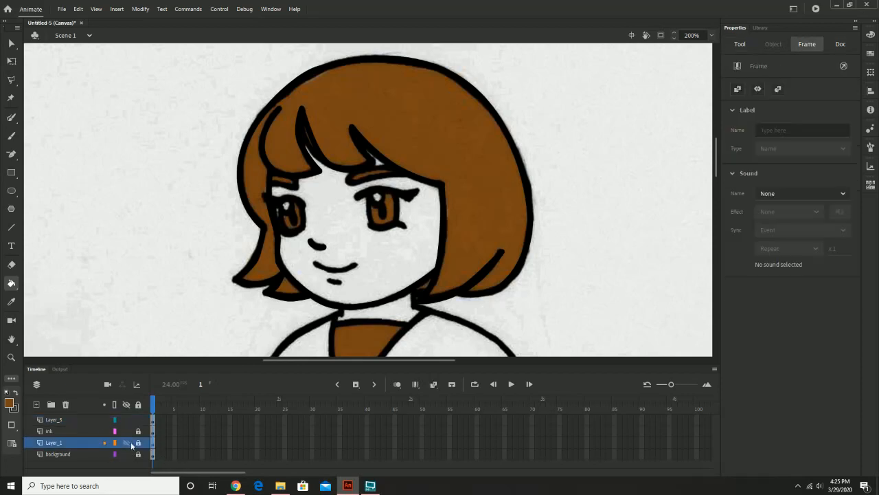
click(126, 431)
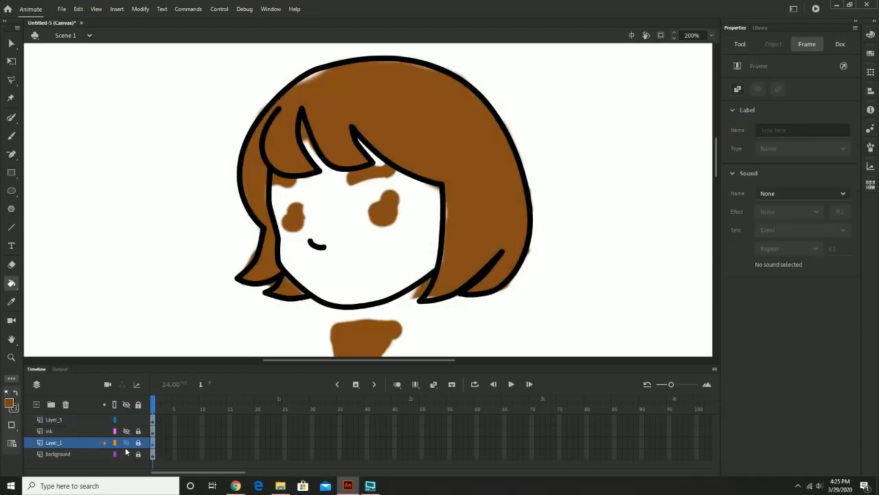
click(127, 454)
click(126, 431)
click(126, 431)
click(127, 443)
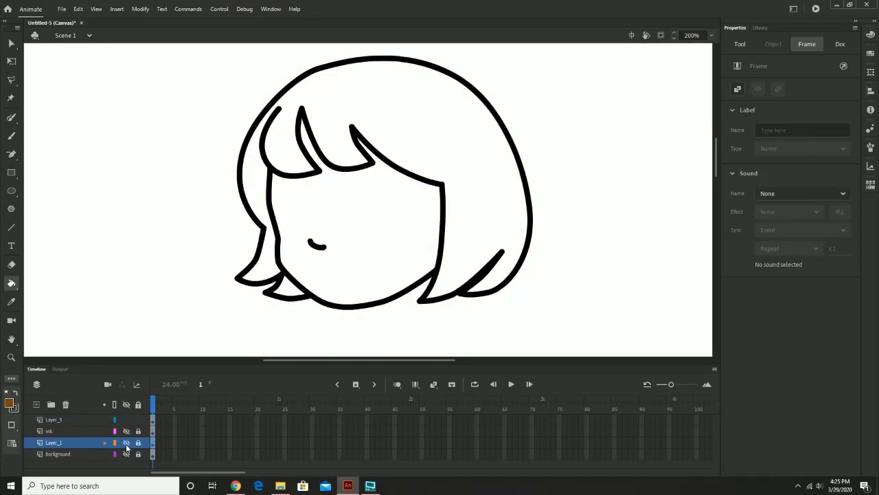
Step: Make Layer_5 the active layer with its outlines deselected, and return to the Paint Bucket
click(325, 129)
click(529, 254)
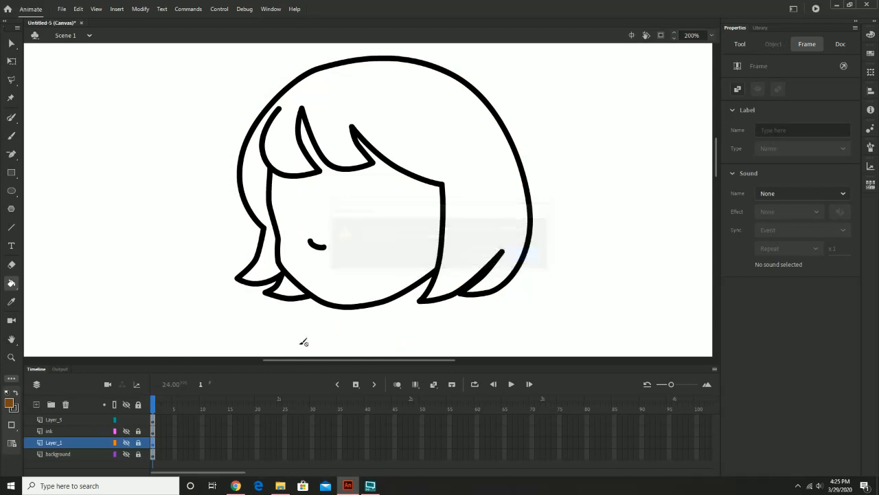
click(60, 419)
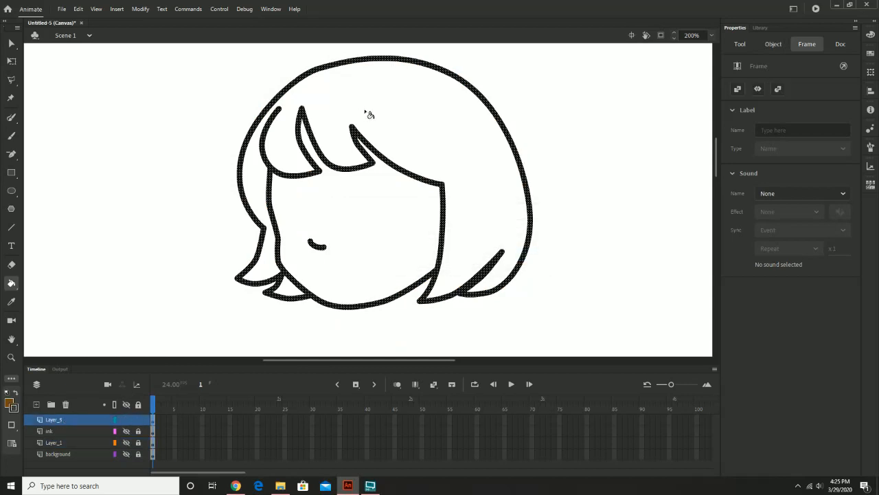
click(153, 115)
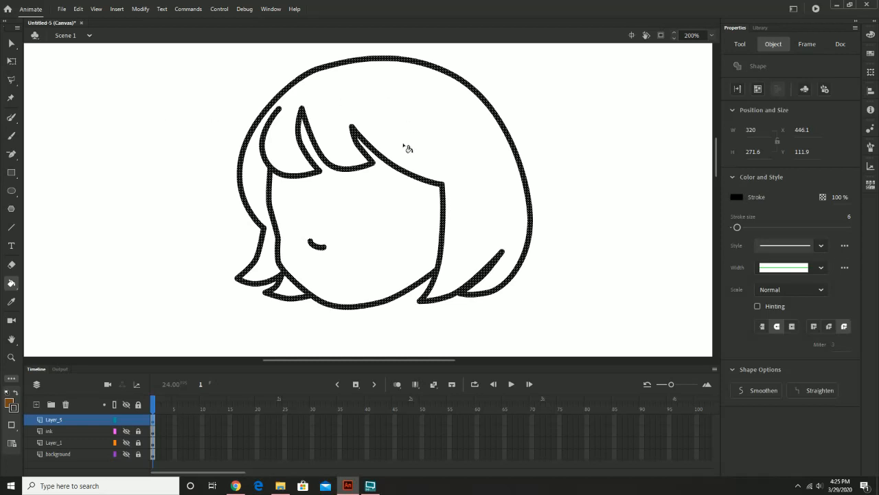
click(12, 43)
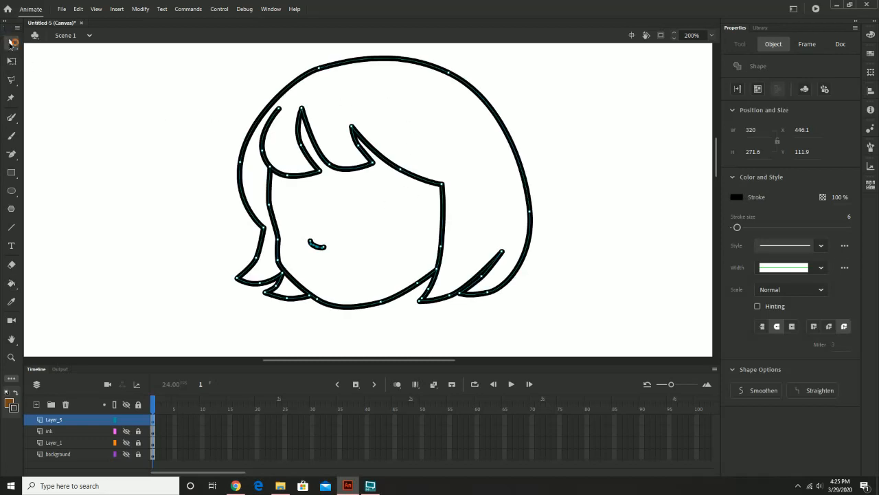
click(79, 90)
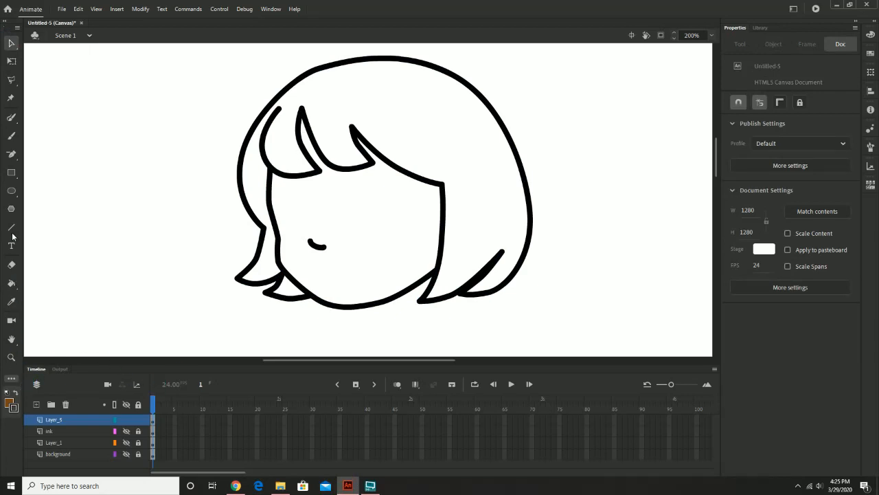
click(11, 282)
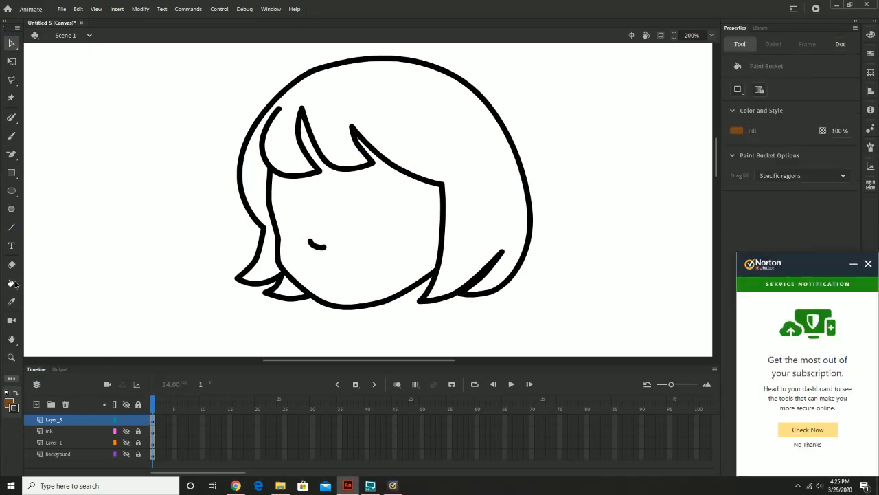
click(867, 264)
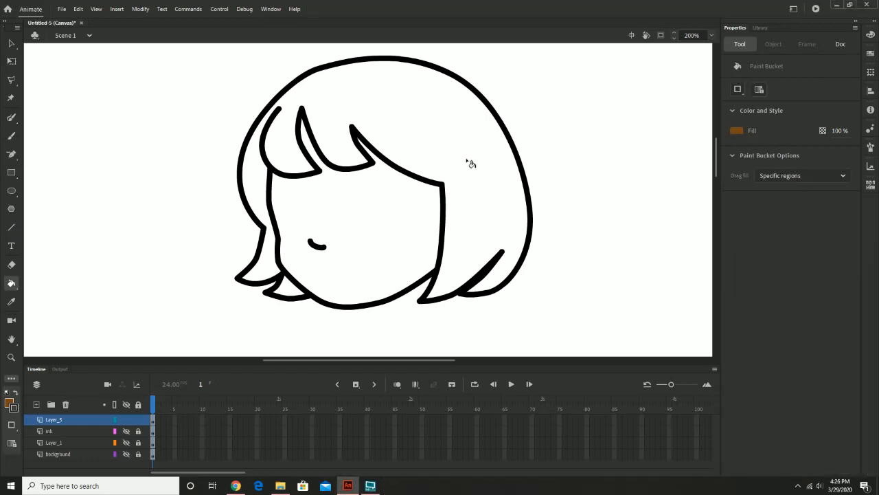
Step: Try the brown fill inside the face outline and undo it
click(387, 223)
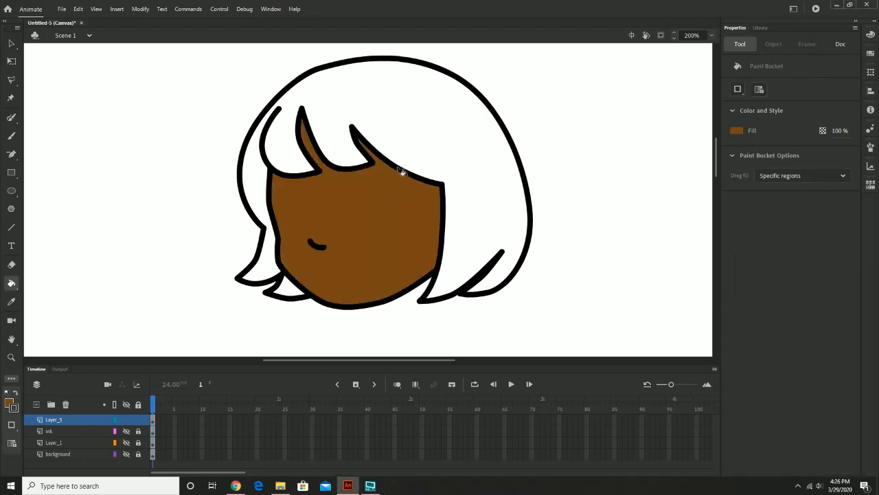
key(ctrl+z)
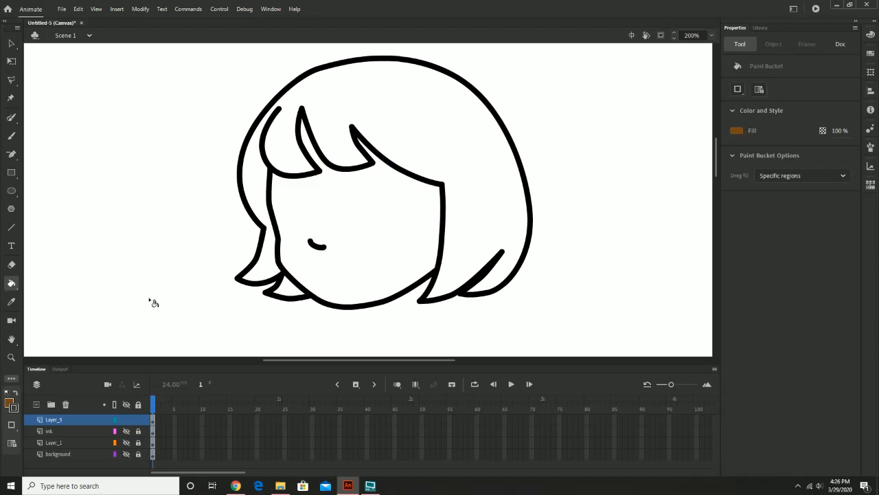
Step: Set the Paint Bucket gap size to Close Large Gaps and fill the main hair, left strand and left flip with brown
click(11, 426)
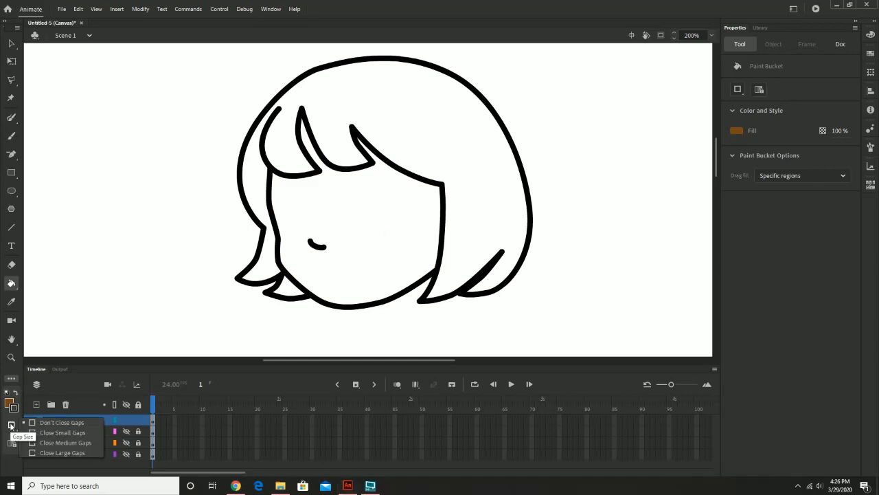
click(50, 452)
click(455, 128)
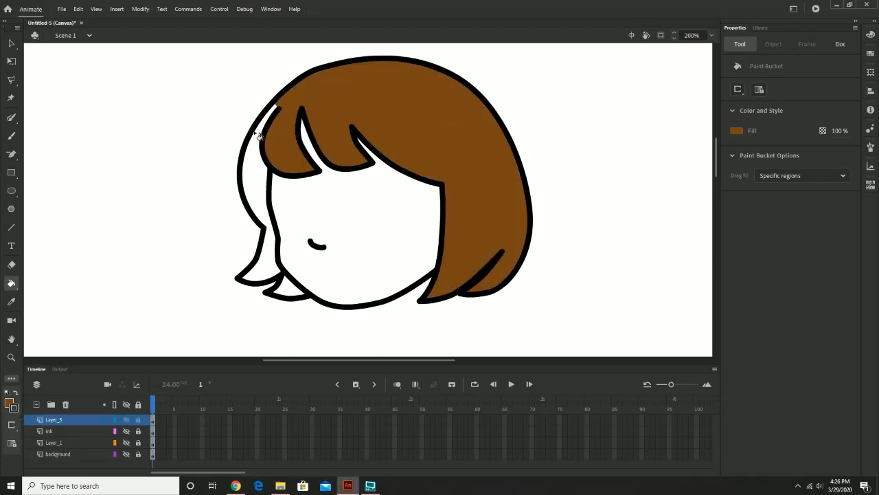
click(255, 152)
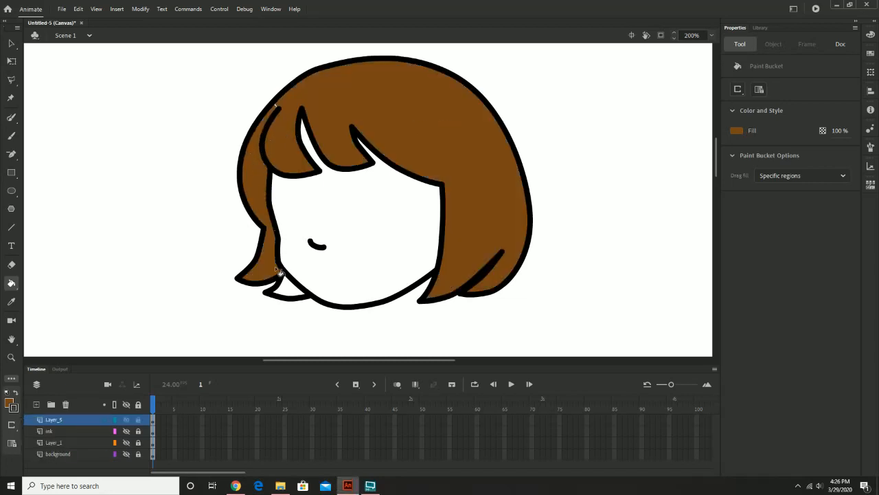
click(288, 293)
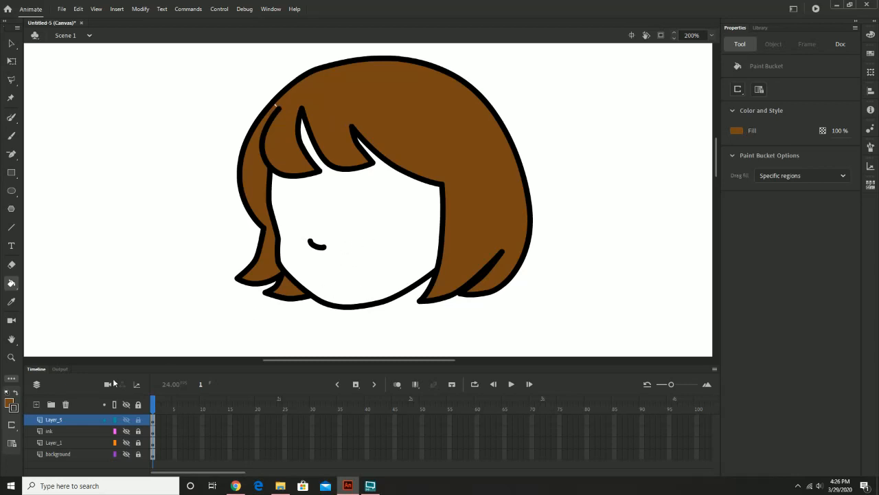
Step: Mix a pale skin tone, #FBE8AD, as the fill colour and fill the face with it
click(8, 403)
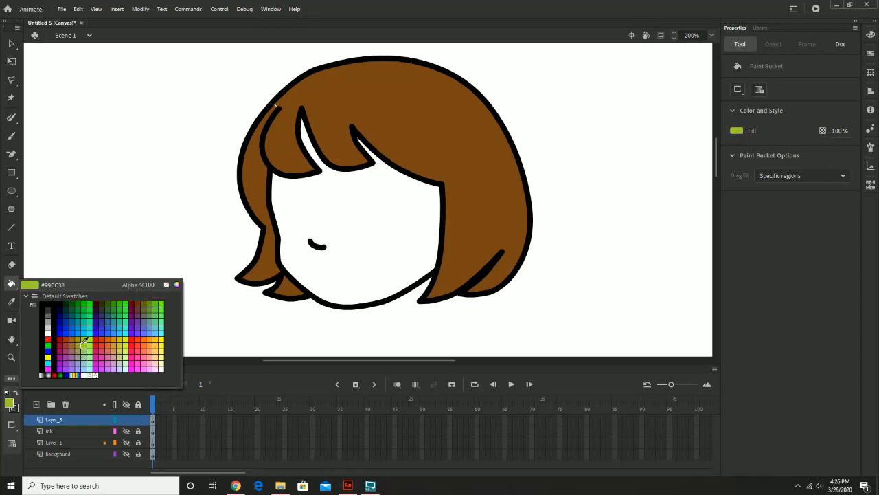
click(84, 342)
click(9, 404)
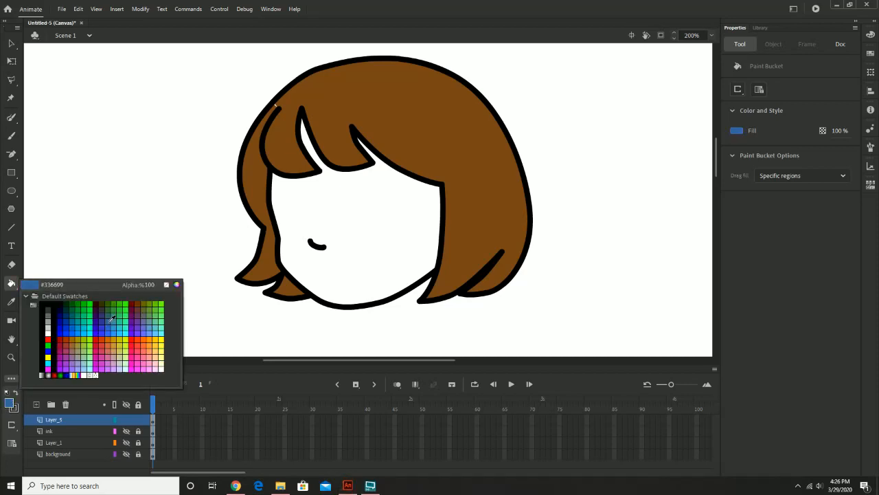
click(176, 285)
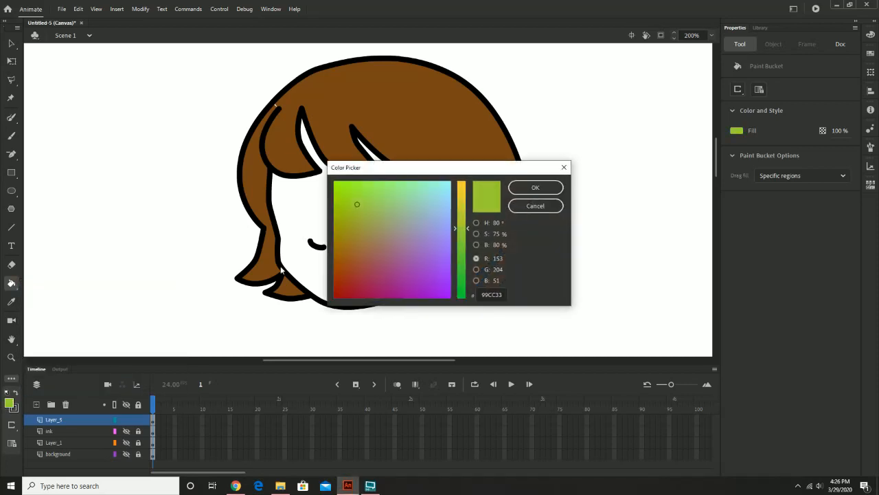
click(360, 218)
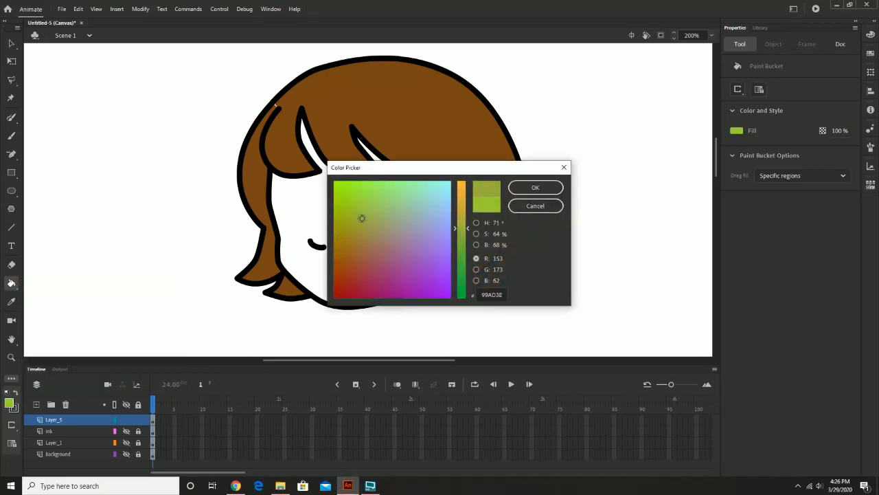
click(477, 224)
mouse_move(392, 227)
mouse_down()
mouse_move(379, 199)
mouse_move(384, 187)
mouse_up()
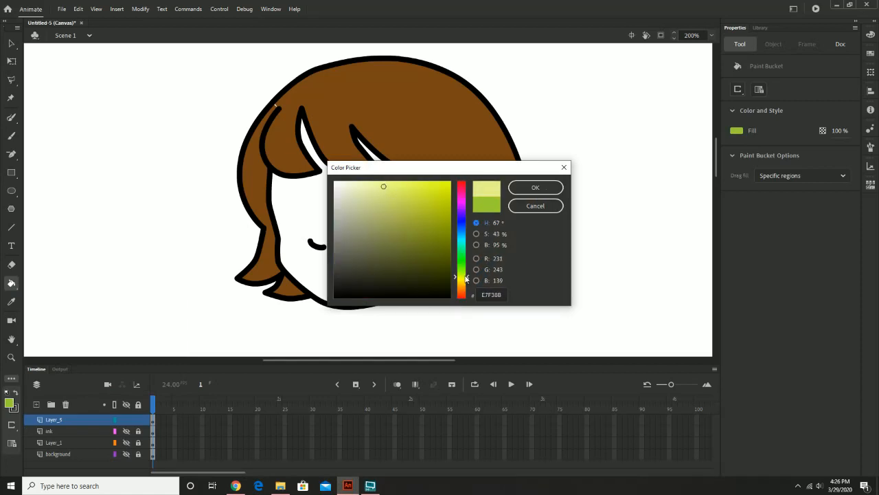
drag(465, 277, 467, 285)
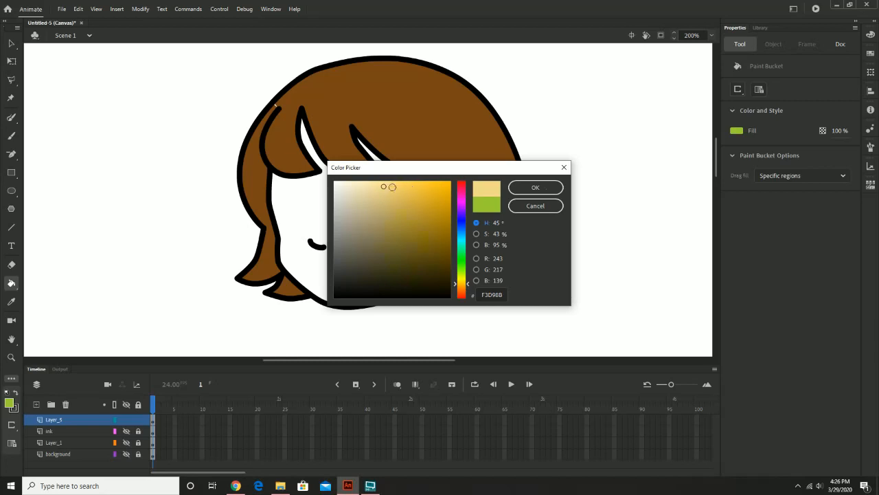
drag(386, 187, 369, 182)
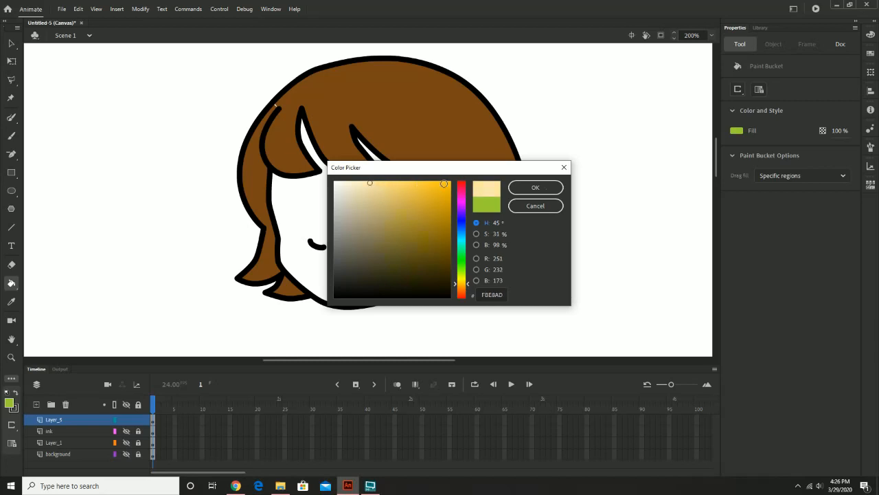
click(535, 187)
click(366, 217)
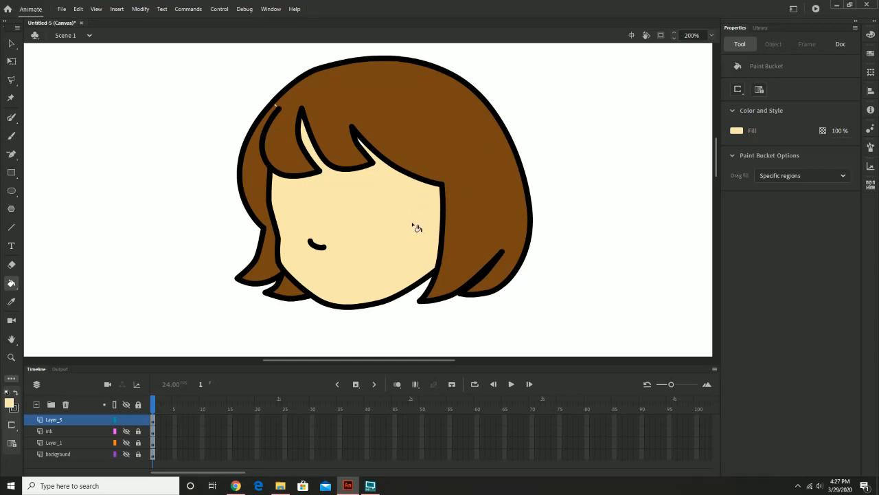
Step: Show the library and convert the entire coloured head artwork into a Graphic symbol named head
click(760, 27)
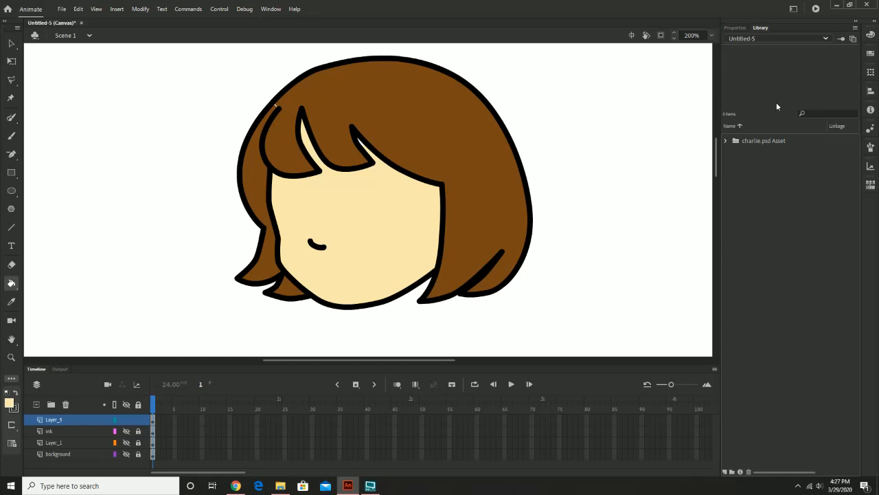
click(12, 44)
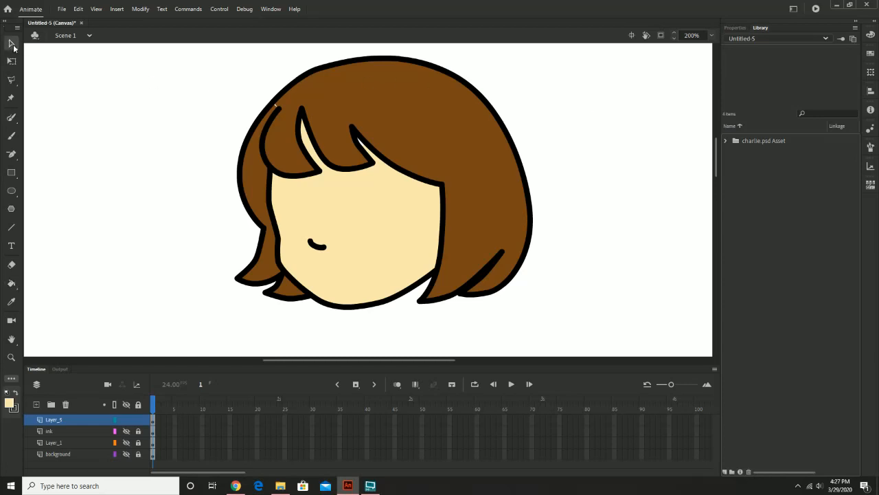
key(z)
alt+click(353, 176)
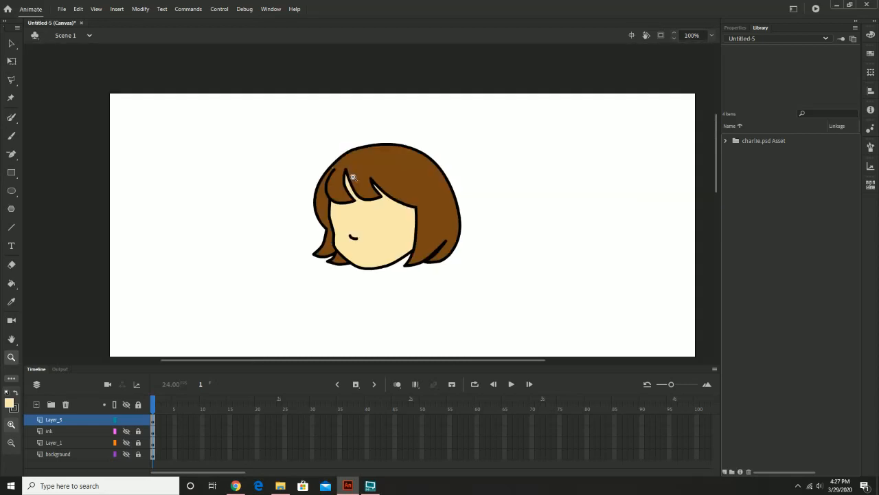
alt+click(354, 177)
drag(455, 265, 449, 168)
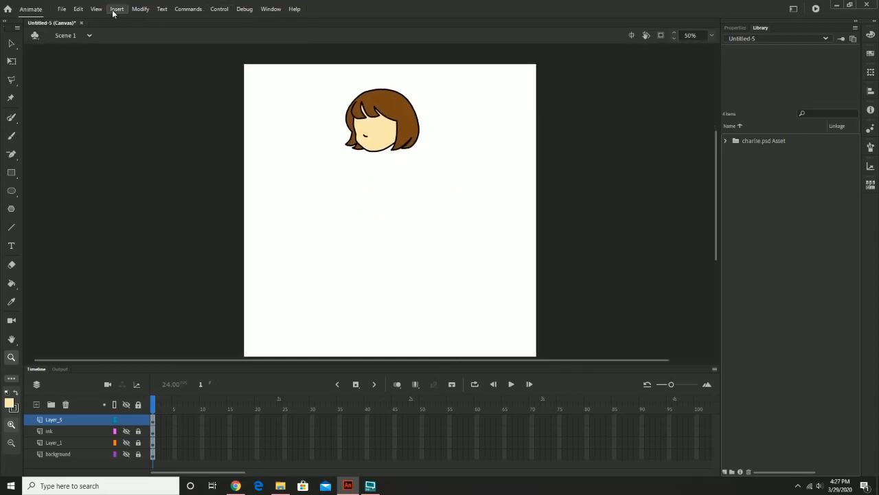
click(11, 44)
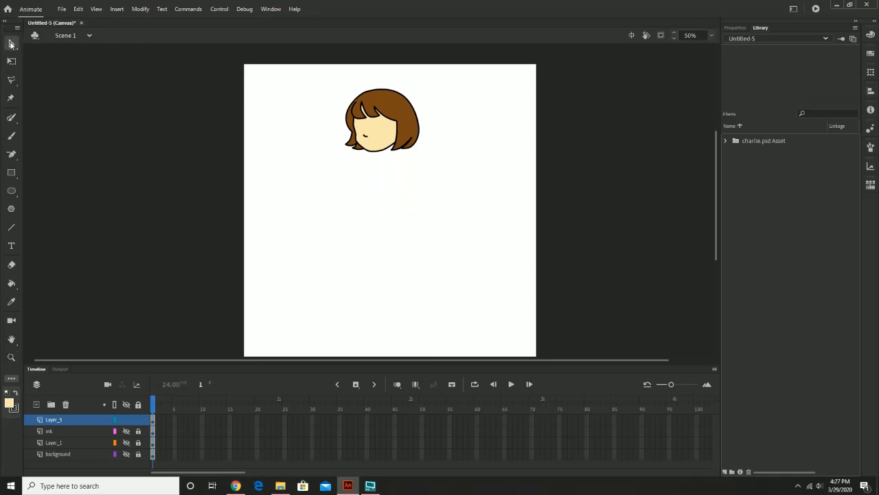
mouse_move(301, 81)
mouse_down()
mouse_move(353, 104)
mouse_move(473, 185)
mouse_up()
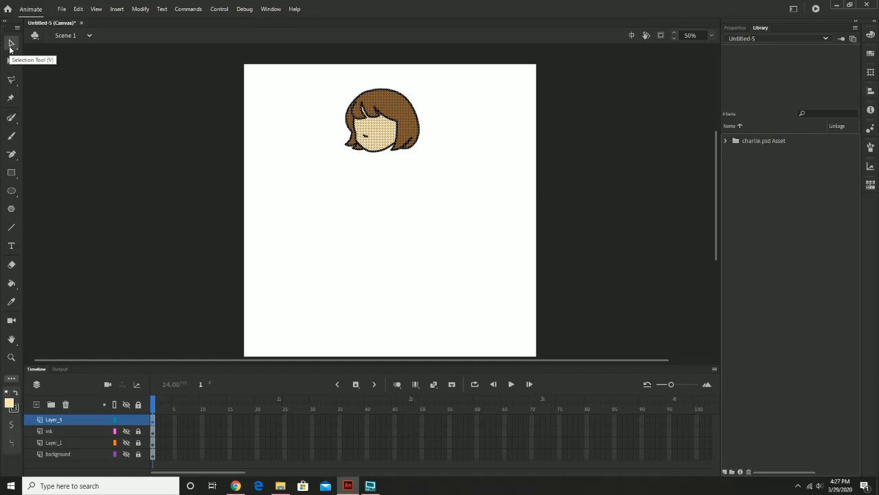
click(134, 9)
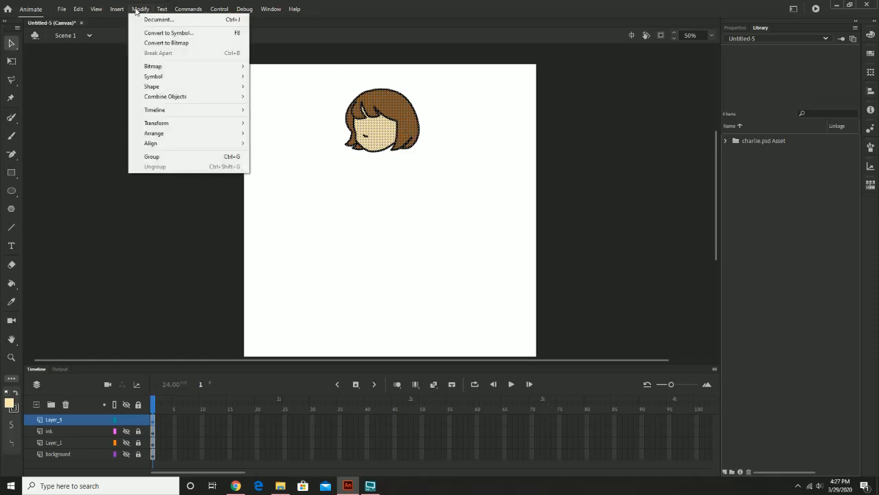
click(167, 36)
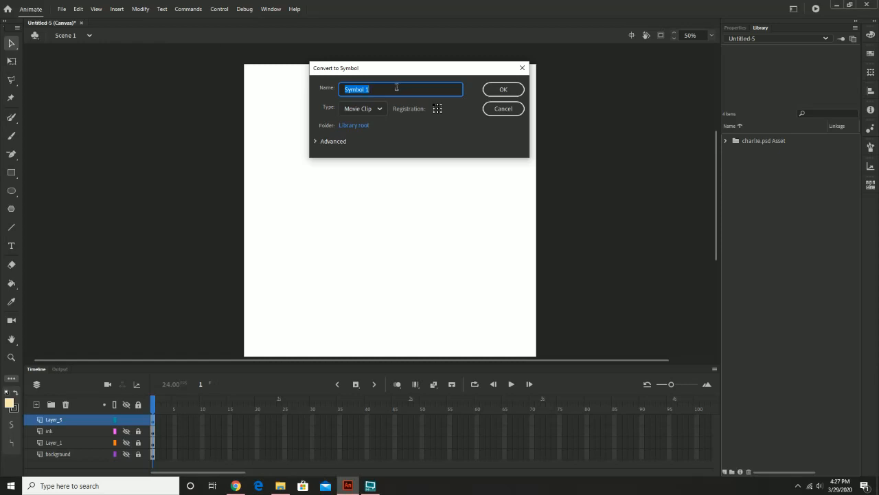
text(head)
click(379, 109)
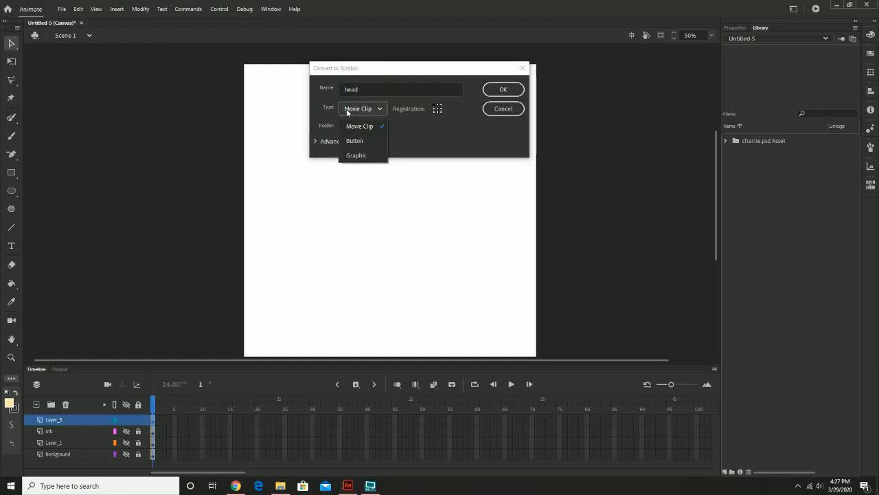
click(350, 109)
click(358, 108)
click(356, 156)
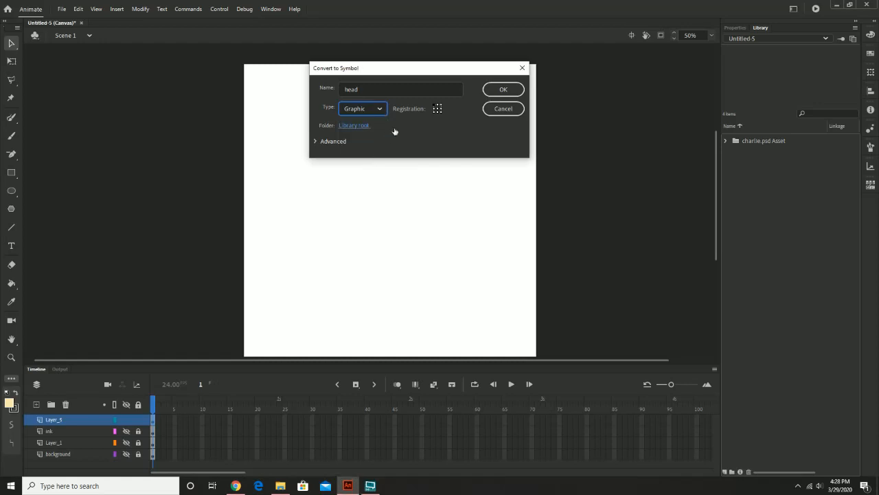
click(503, 90)
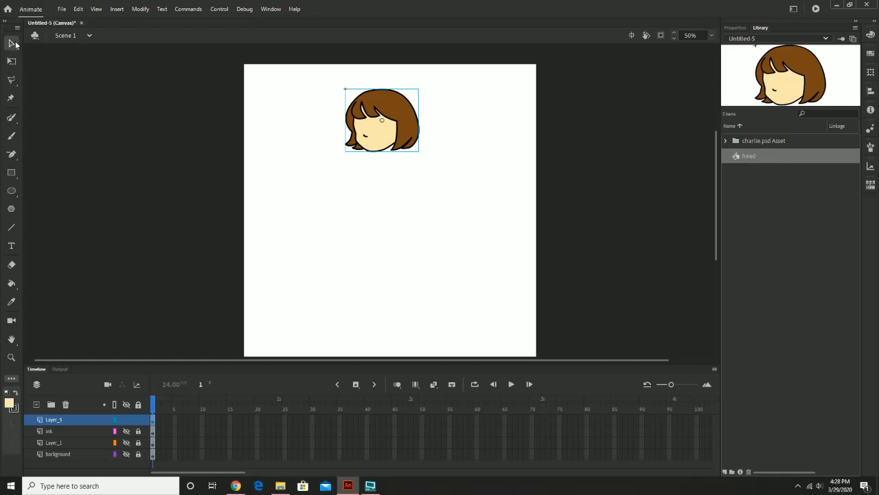
Step: Delete the head instance from the stage and show the ink, Layer_1 and background layers again
click(322, 133)
click(386, 125)
key(Delete)
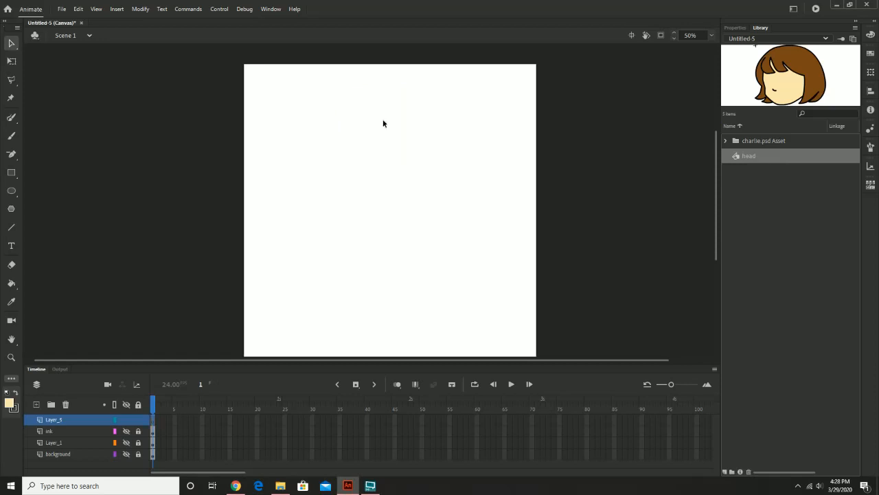
click(127, 431)
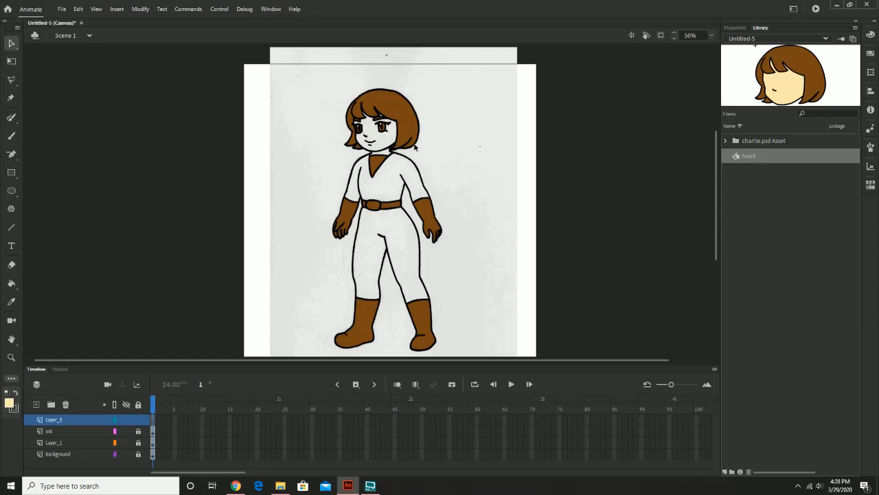
Step: Examine the torso, arms and belt of the reference drawing up close
key(z)
click(436, 172)
drag(307, 230, 376, 180)
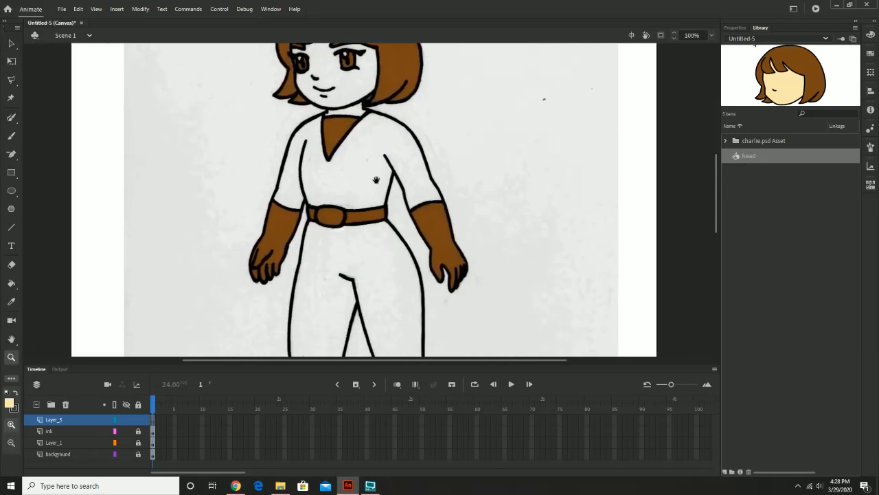
click(340, 158)
drag(491, 224, 465, 114)
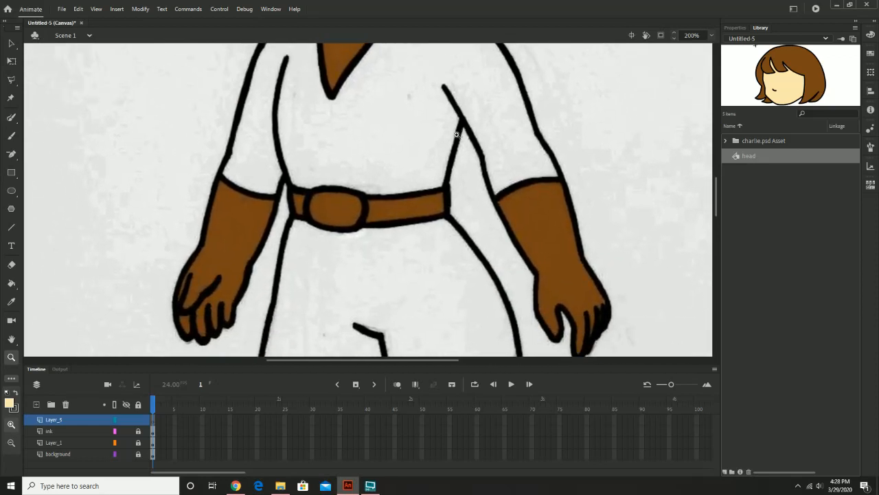
drag(428, 135, 421, 212)
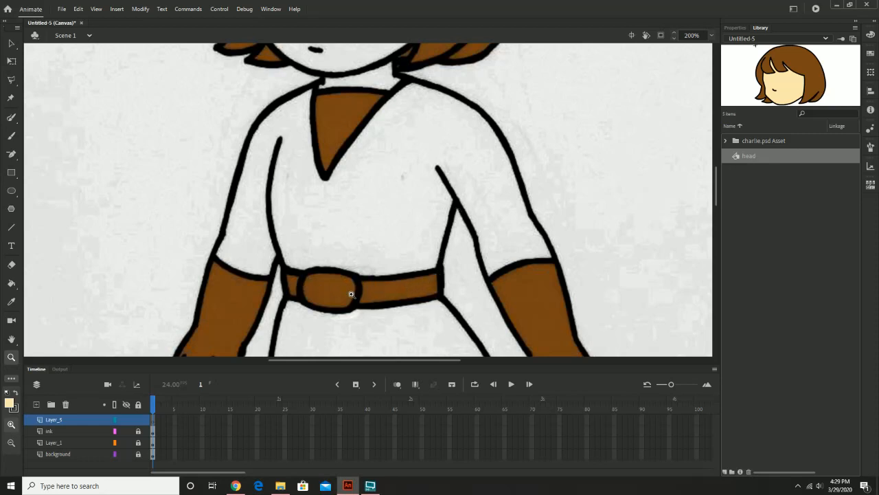
scroll(452, 286, down, 3)
scroll(452, 285, up, 5)
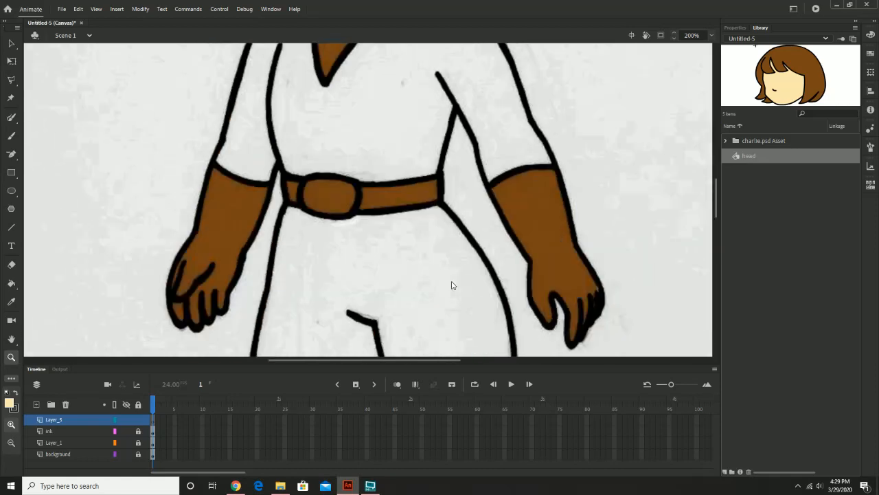
scroll(452, 285, down, 3)
scroll(451, 285, up, 5)
scroll(452, 285, down, 2)
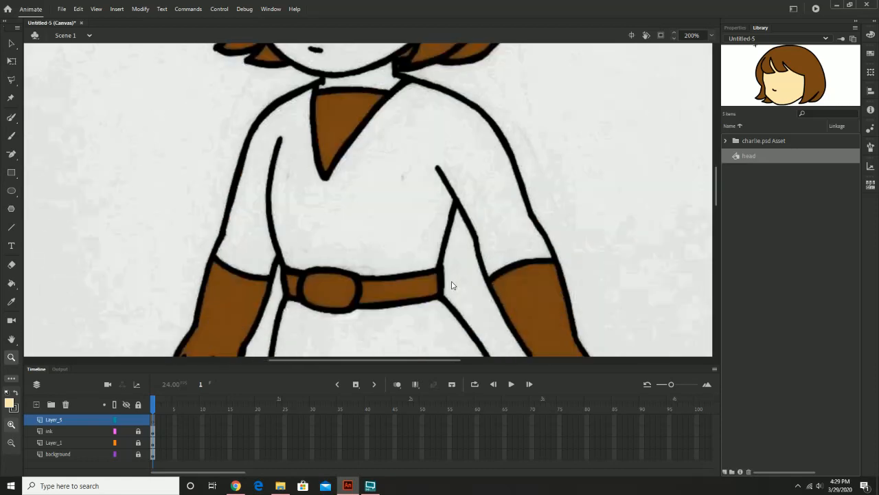
scroll(452, 285, up, 2)
scroll(452, 285, down, 2)
Step: Try a short Pen tool stroke along the left shoulder line of the reference and delete it
click(11, 153)
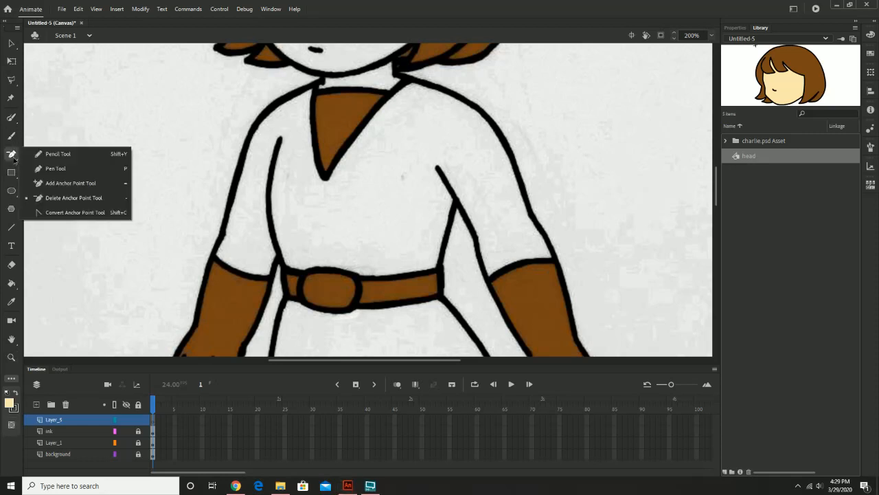
click(55, 168)
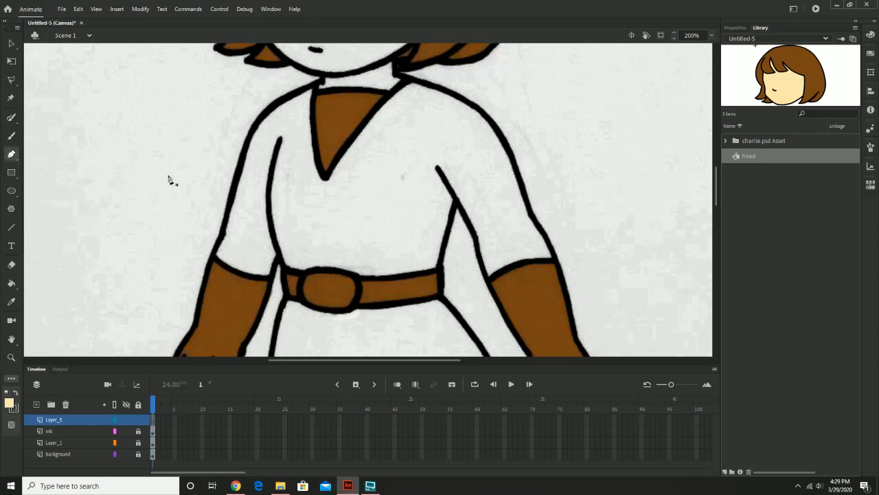
click(302, 93)
scroll(328, 84, up, 3)
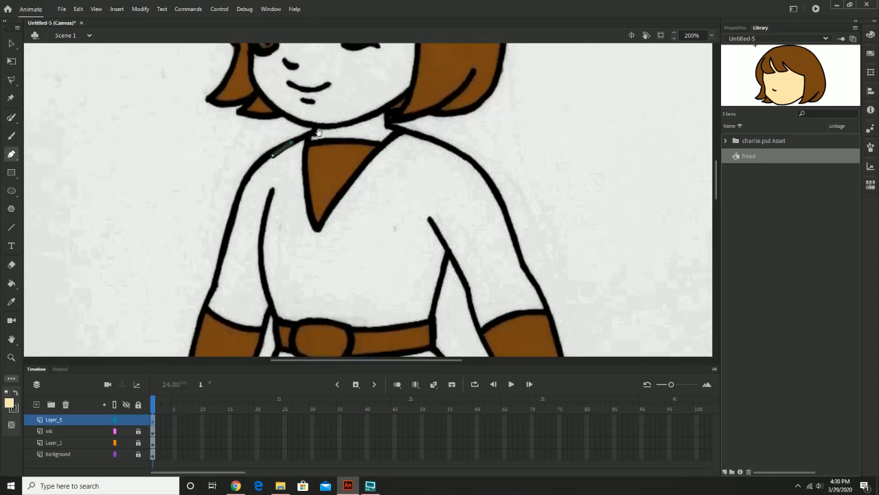
key(z)
click(311, 147)
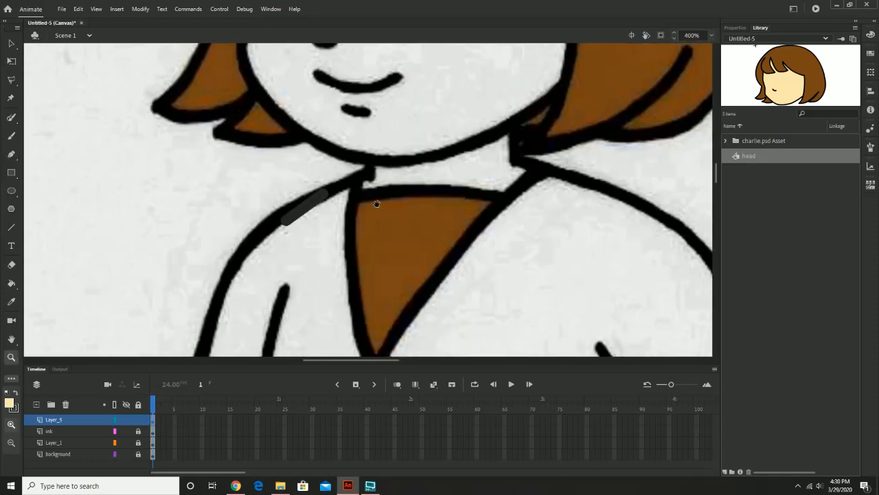
scroll(357, 192, down, 1)
click(11, 43)
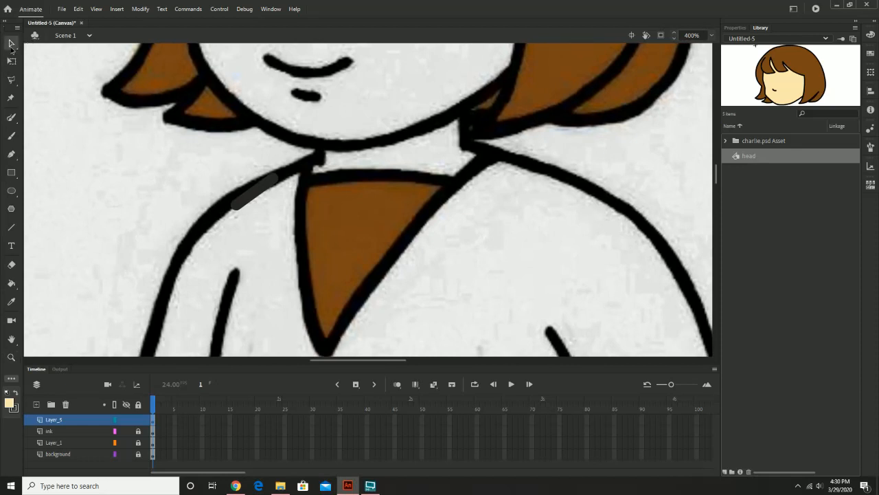
click(263, 189)
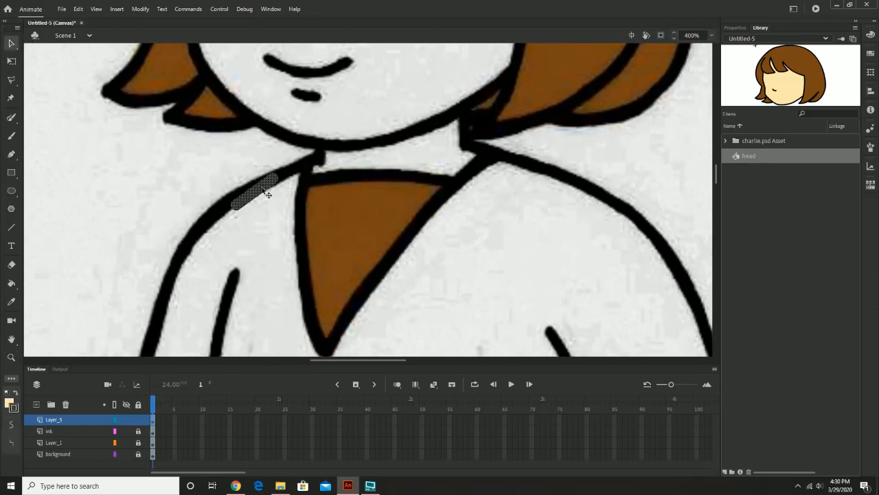
key(Delete)
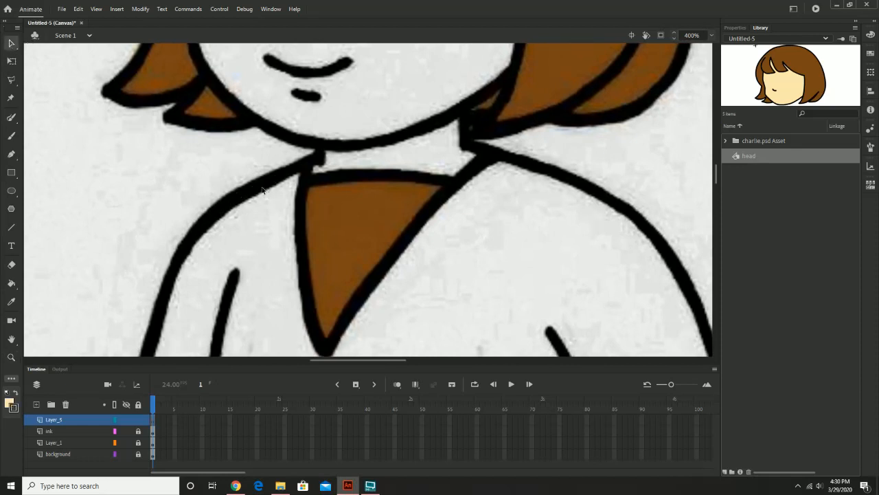
Step: Set the stroke colour to black
click(13, 408)
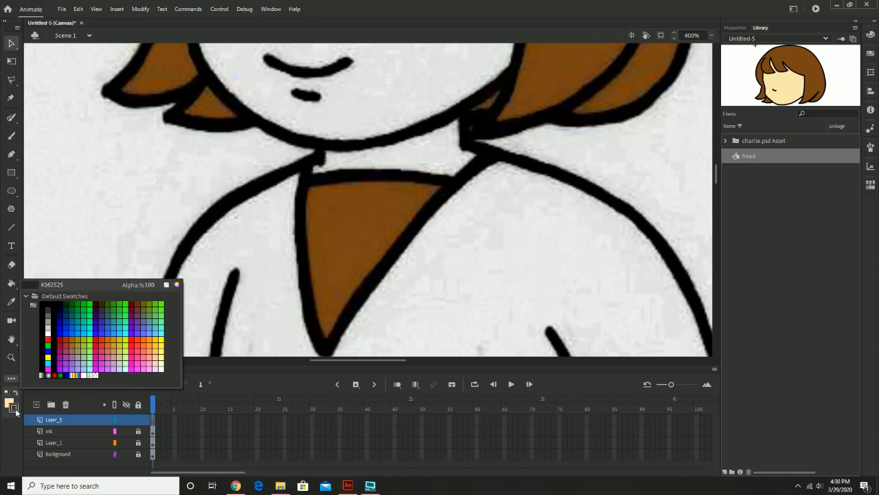
click(44, 305)
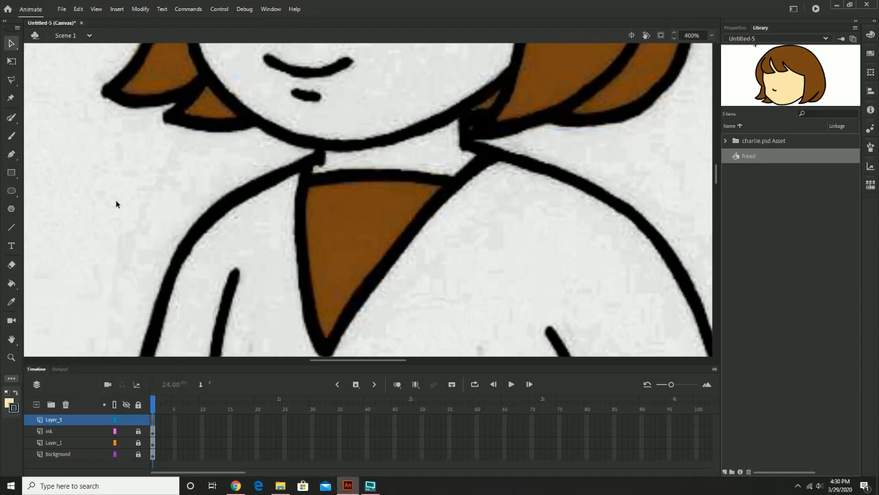
Step: Trace the left shoulder line with the Pen tool up to the neck corner and up the neck's left side
click(12, 155)
drag(231, 199, 258, 186)
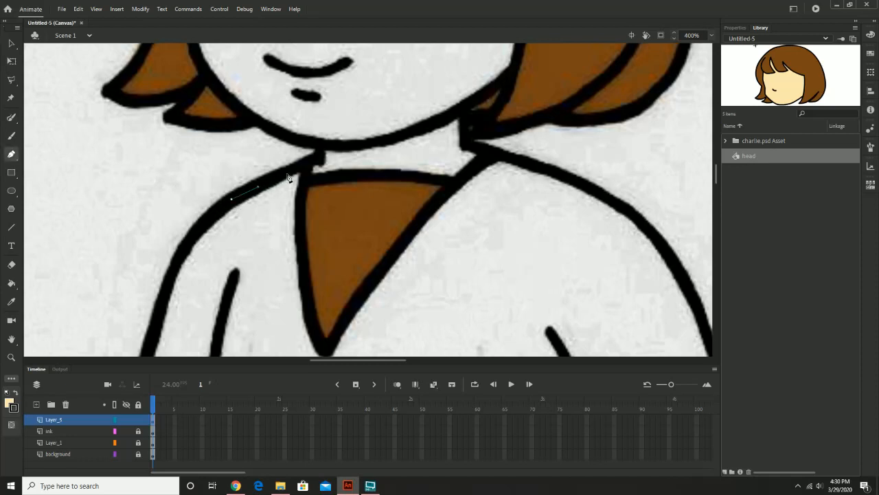
click(287, 174)
click(311, 161)
click(323, 158)
click(320, 133)
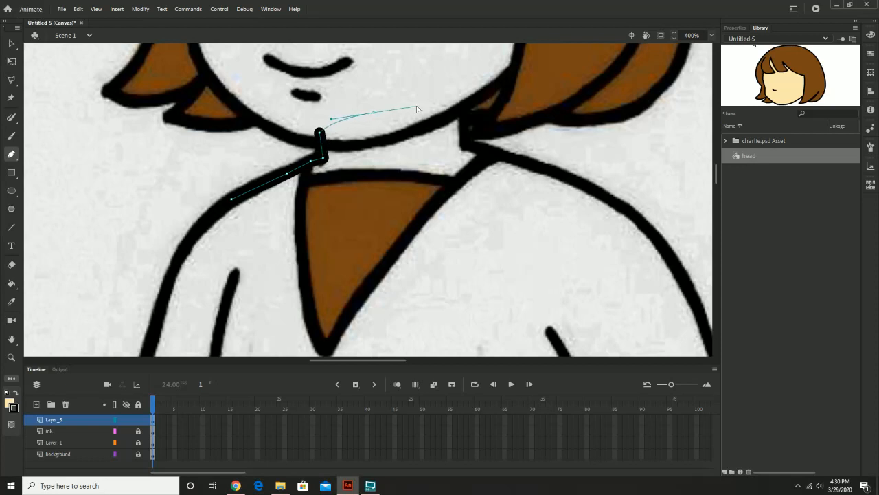
Step: Continue the path in a curve across the top of the neck, down its right side and along the right shoulder
drag(417, 109, 418, 106)
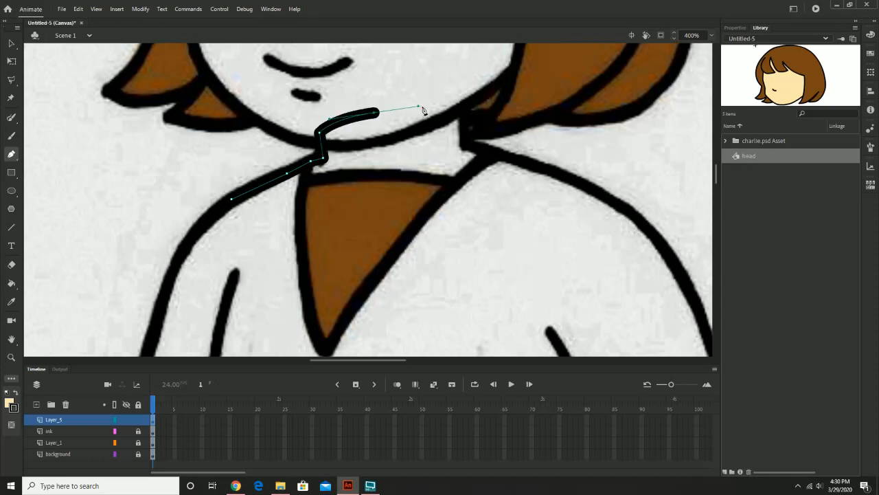
click(466, 116)
drag(466, 118, 388, 119)
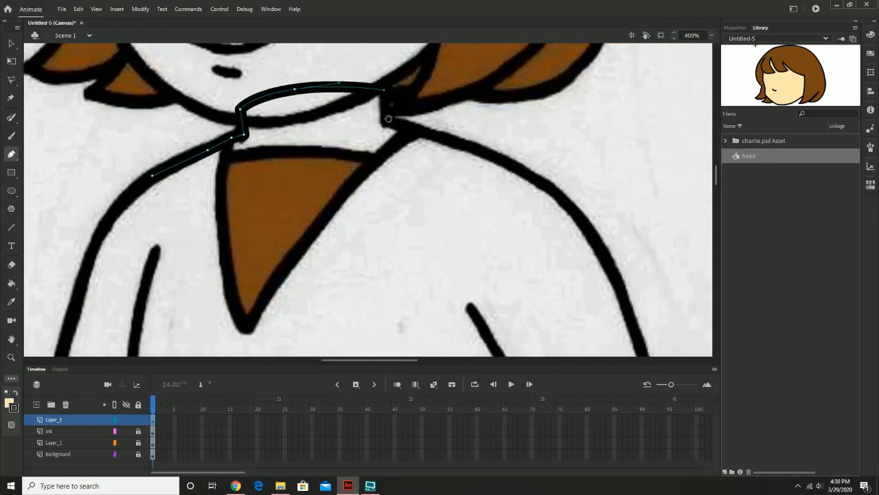
drag(474, 167, 423, 110)
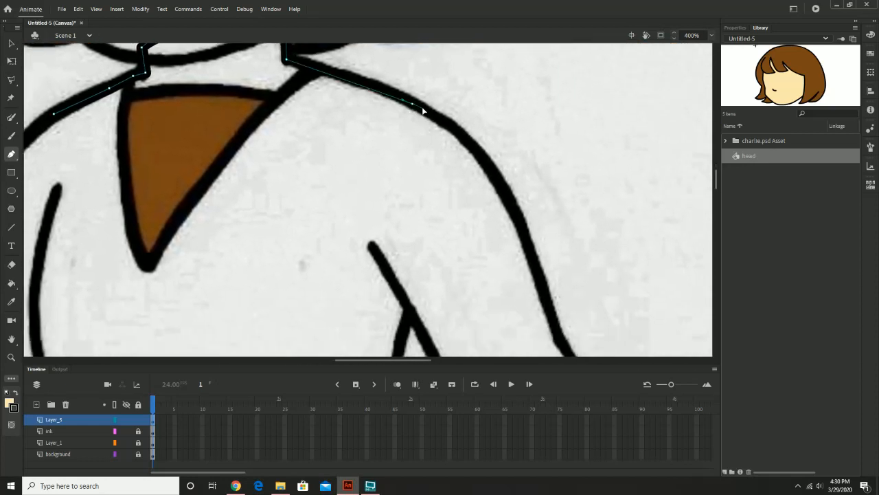
click(437, 123)
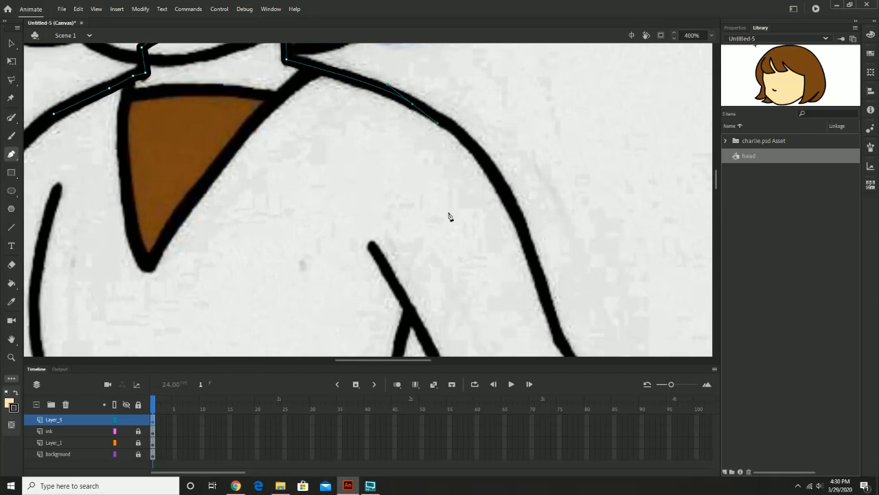
Step: Extend the path from the right shoulder around the armhole and down the torso's right side to the belt corner
mouse_move(449, 217)
mouse_down()
mouse_move(422, 167)
mouse_move(408, 167)
mouse_move(397, 217)
mouse_up()
drag(384, 283, 394, 208)
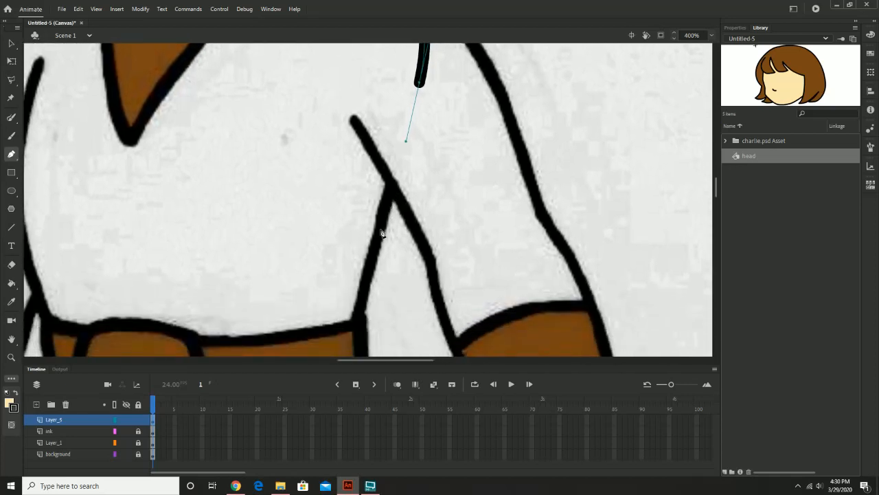
click(379, 234)
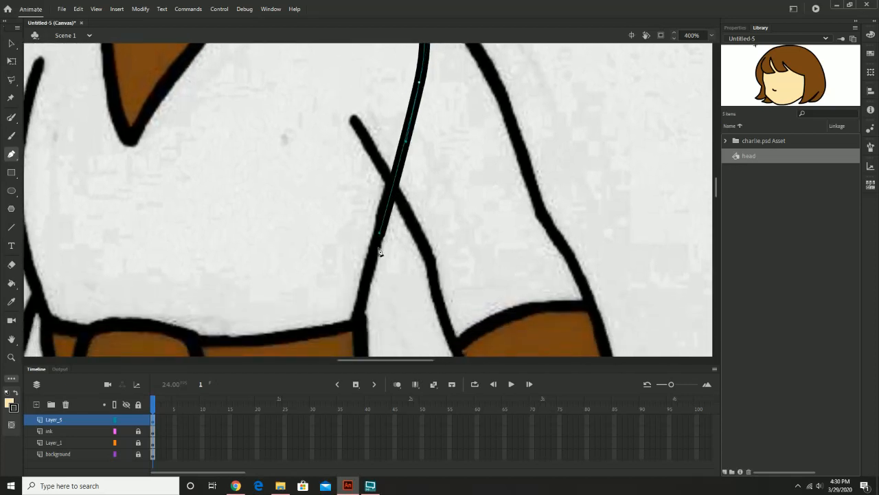
click(358, 322)
Step: Draw the bottom edge of the torso as a shallow downward curve across the belt to its left upper corner
mouse_move(358, 322)
mouse_down()
mouse_move(398, 216)
mouse_move(448, 190)
mouse_up()
mouse_move(329, 240)
mouse_down()
mouse_move(385, 240)
mouse_move(300, 229)
mouse_up()
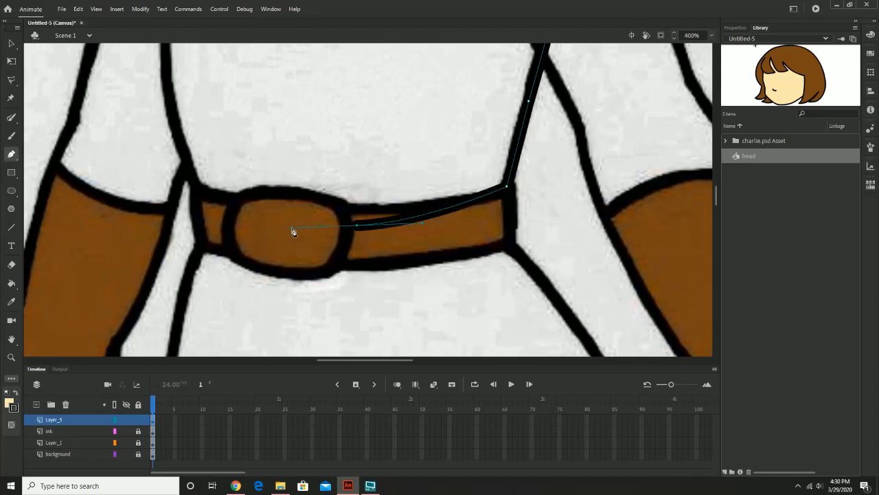
drag(244, 194, 349, 224)
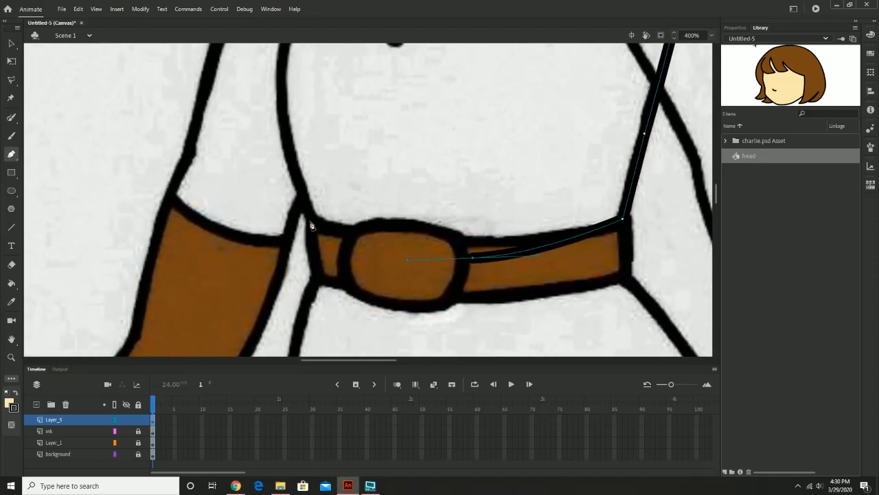
click(310, 222)
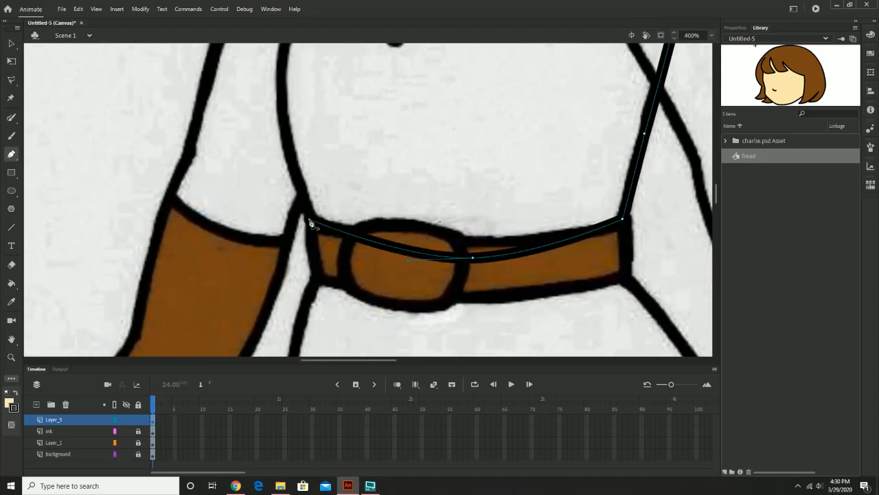
Step: Trace the torso's left side from the waist corner up to the top end of the inner arm line
drag(292, 130, 281, 240)
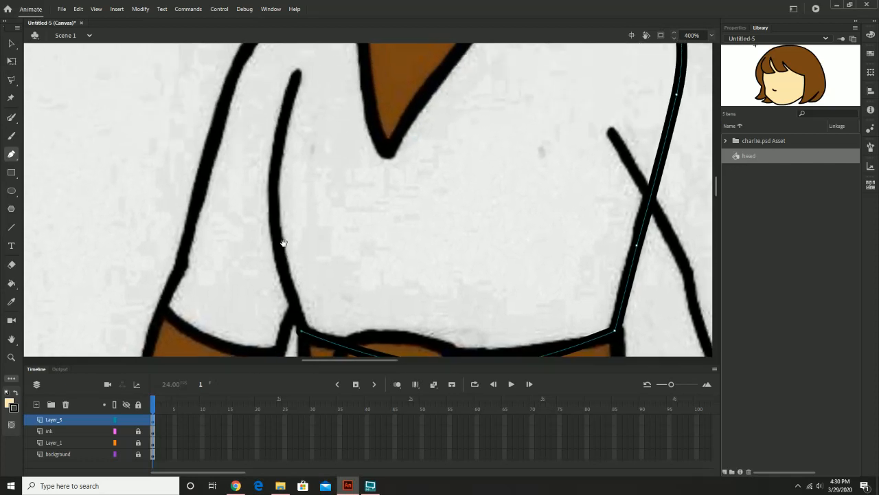
click(274, 199)
drag(275, 199, 277, 152)
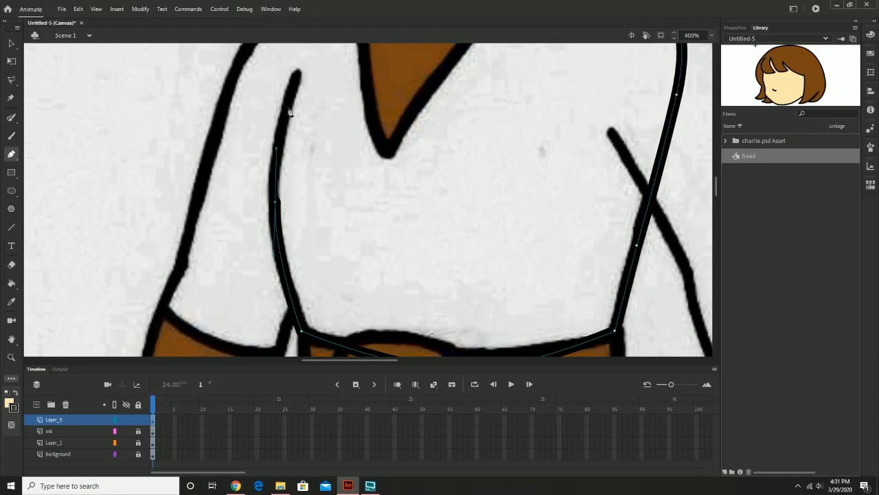
click(298, 71)
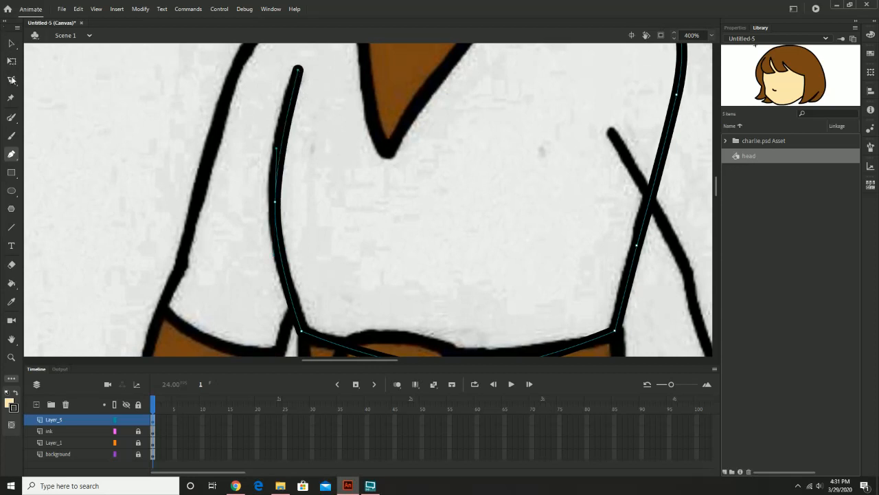
Step: Move the path's left waist corner anchor slightly right so it sits on the reference line's corner
click(11, 43)
click(46, 58)
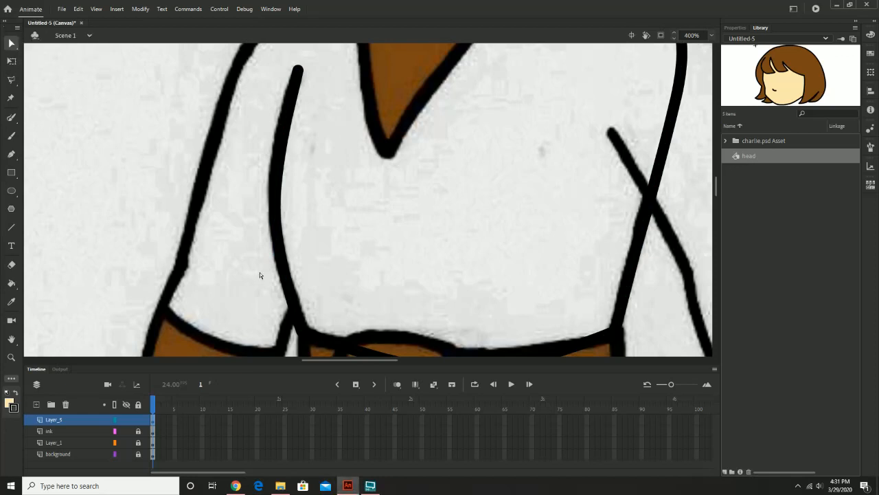
drag(294, 263, 248, 211)
click(256, 279)
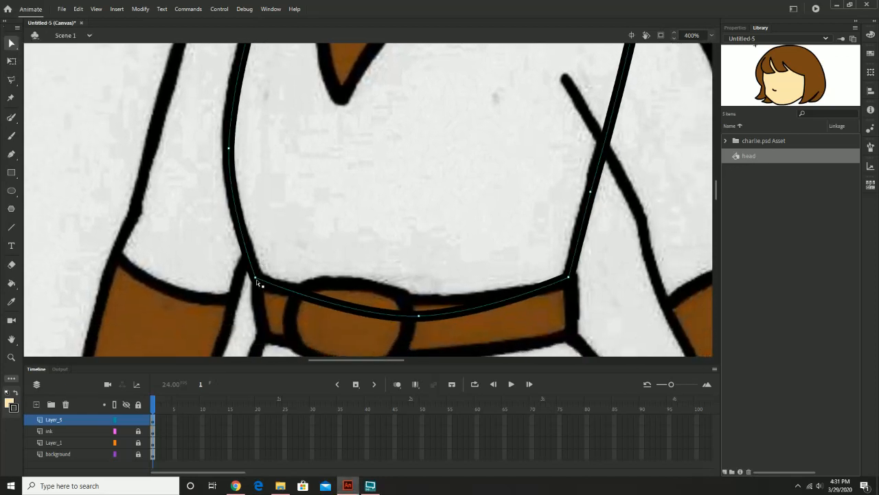
mouse_move(255, 278)
mouse_down()
mouse_move(263, 282)
mouse_move(255, 278)
mouse_up()
click(261, 277)
click(256, 278)
key(z)
click(278, 283)
drag(337, 222, 234, 243)
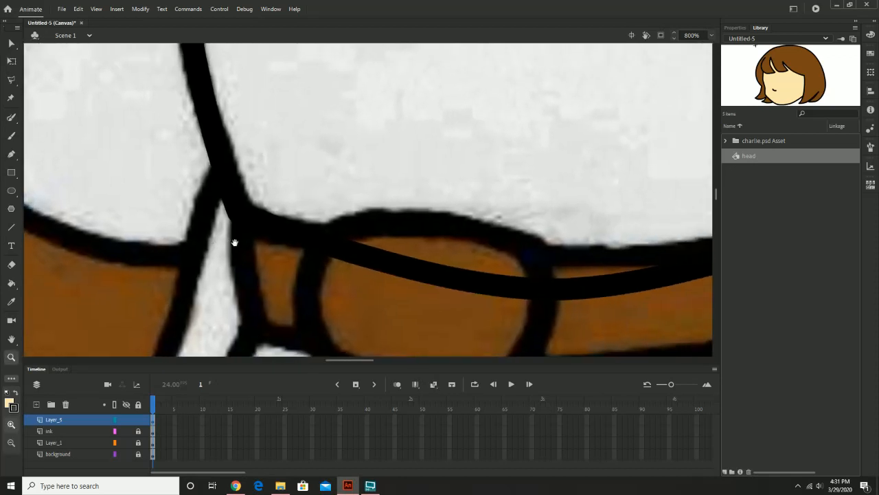
click(235, 238)
drag(312, 159, 169, 223)
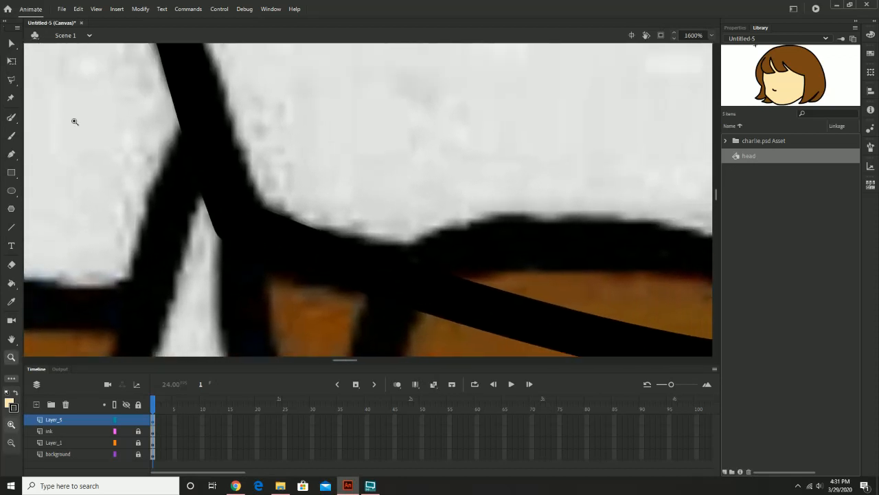
click(11, 43)
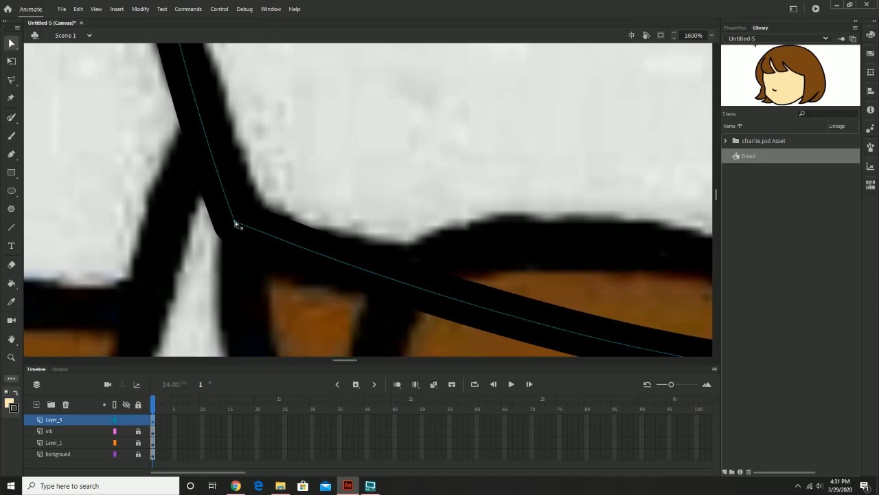
drag(235, 223, 240, 222)
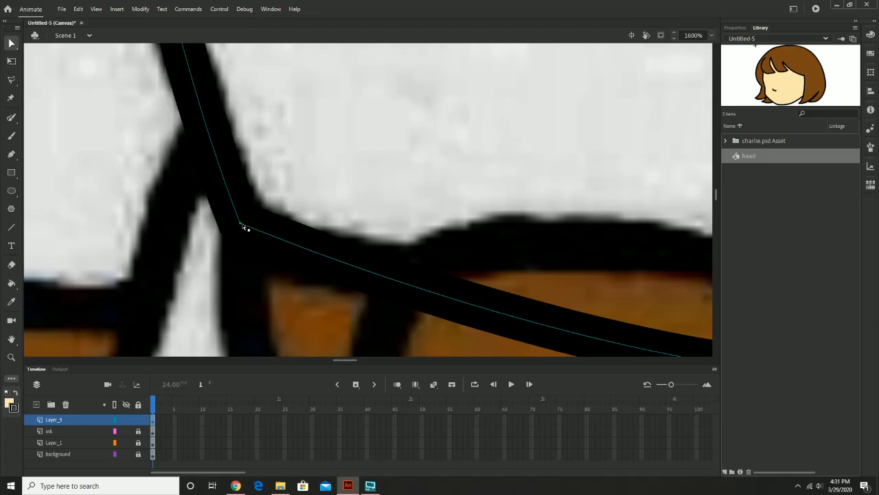
drag(243, 227, 250, 227)
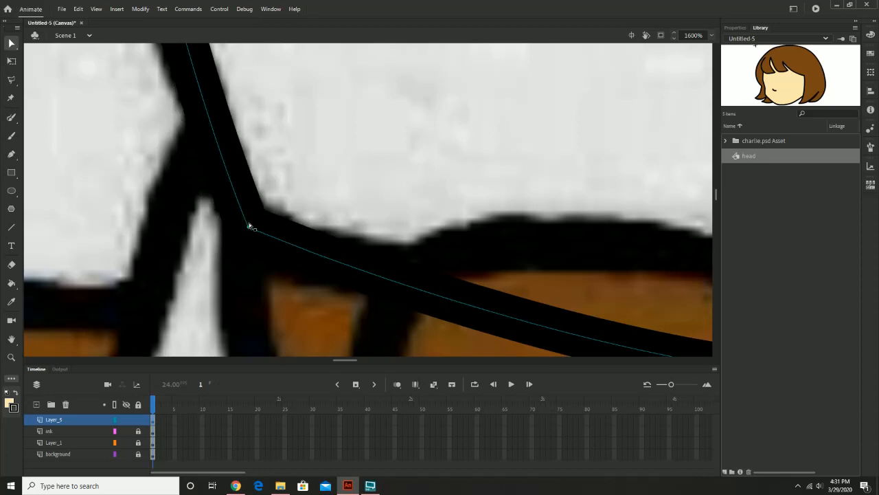
Step: Move the middle anchor of the torso's left side onto the reference line and shift the waist curve's lowest anchor slightly left
key(z)
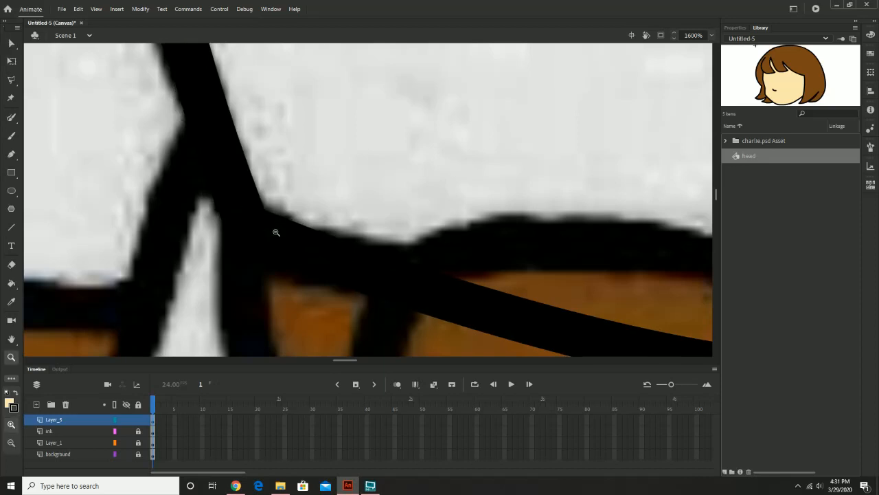
alt+click(277, 232)
alt+click(277, 232)
drag(383, 153, 291, 334)
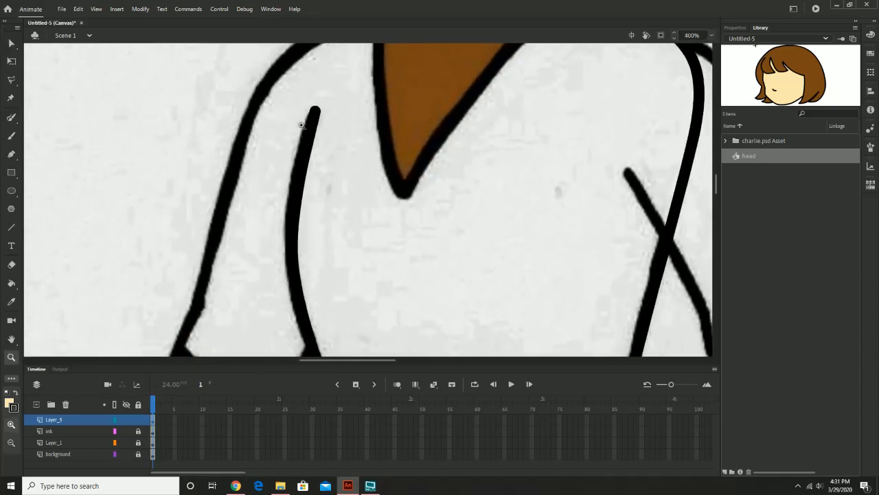
click(11, 42)
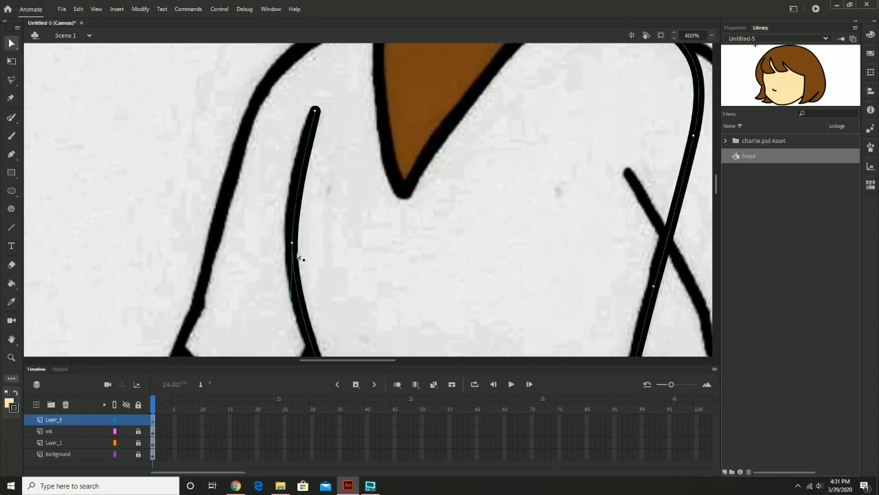
drag(293, 243, 287, 246)
scroll(410, 199, down, 5)
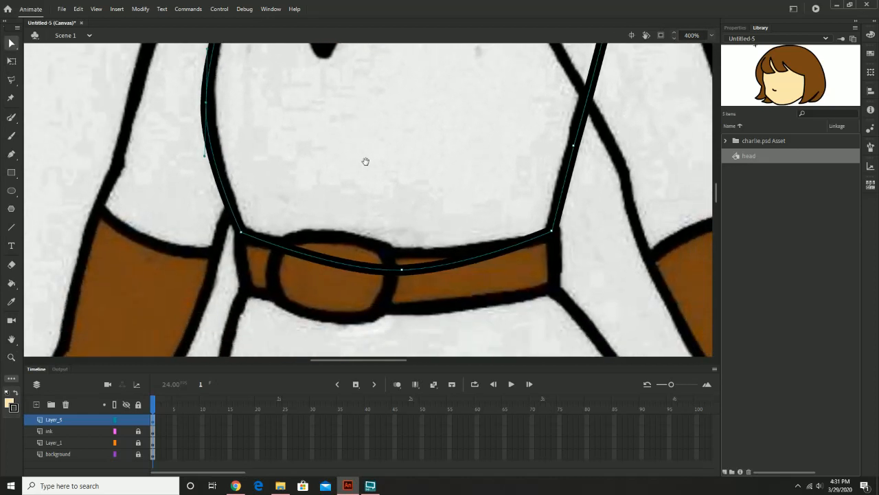
mouse_move(409, 273)
mouse_down()
mouse_move(382, 269)
mouse_move(393, 272)
mouse_up()
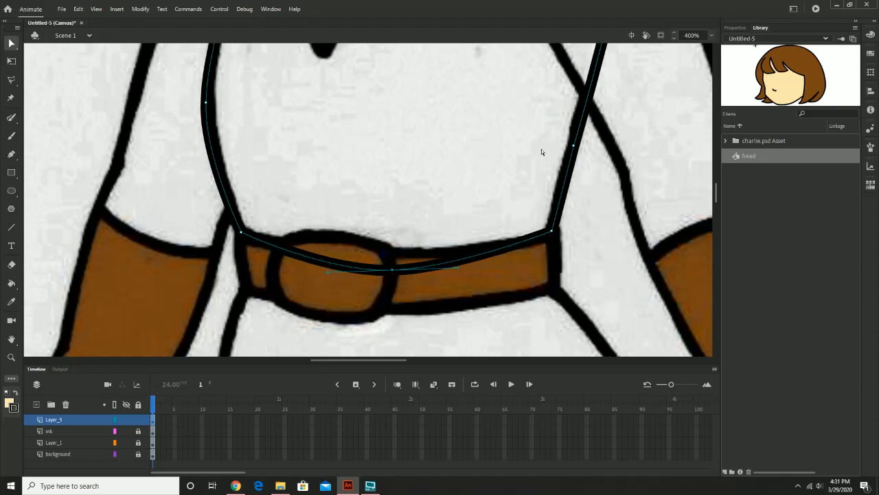
Step: Delete the surplus anchor point on the left shoulder line just before the neck corner
scroll(541, 149, up, 10)
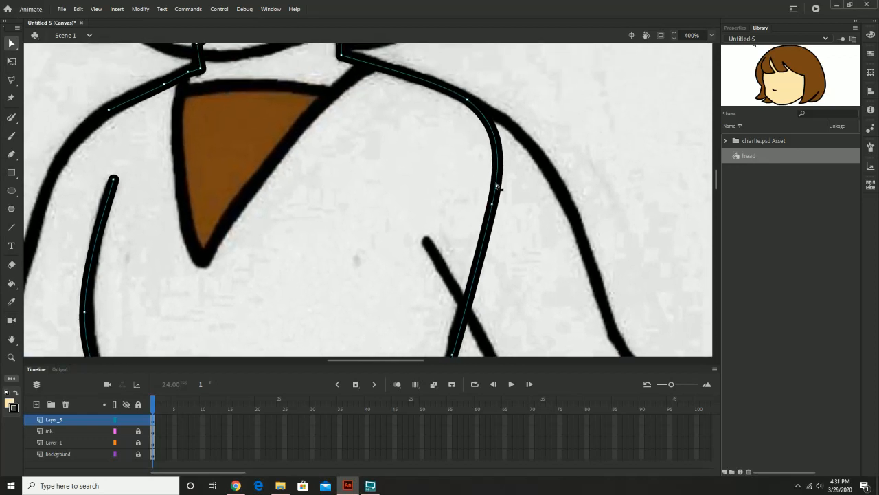
drag(467, 202, 512, 176)
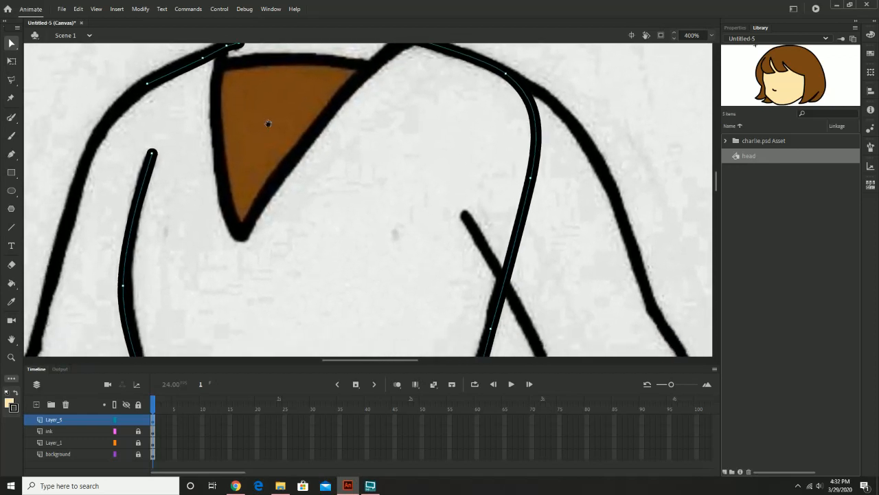
drag(267, 124, 313, 199)
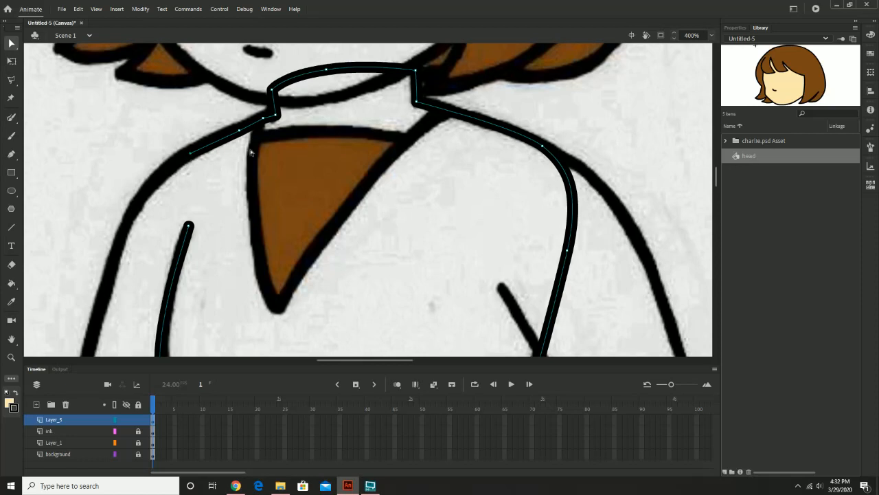
drag(360, 131, 331, 167)
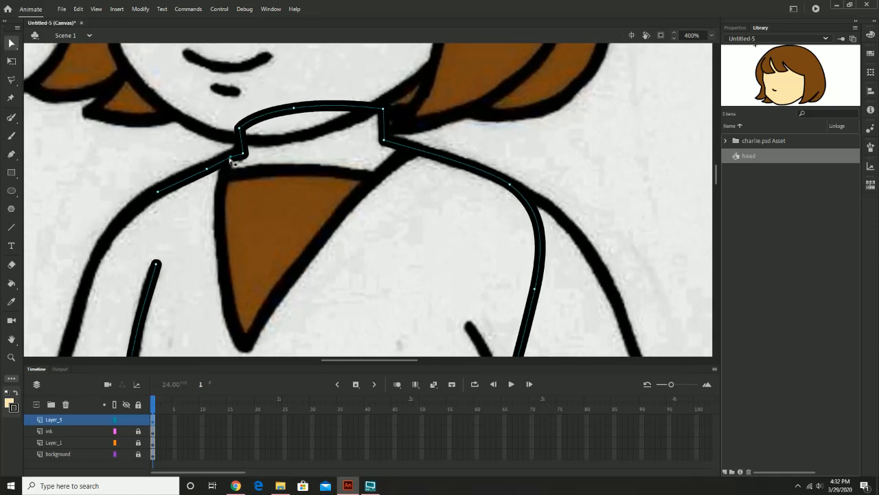
click(11, 154)
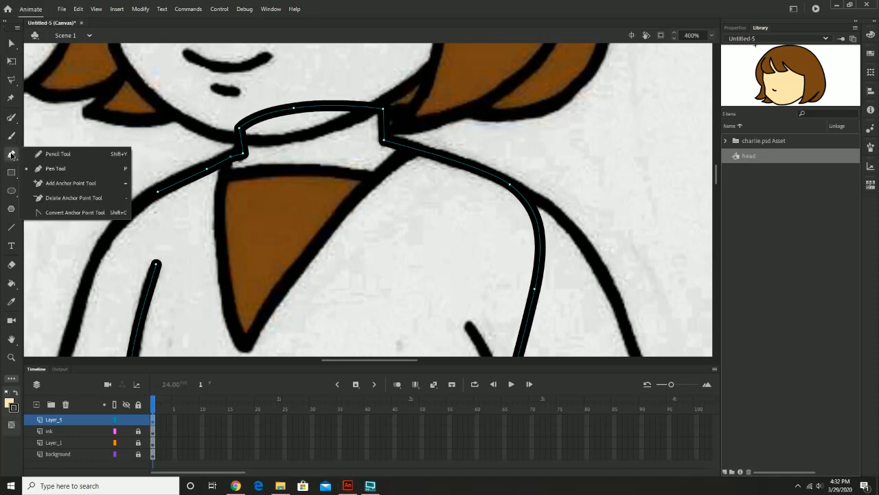
click(70, 196)
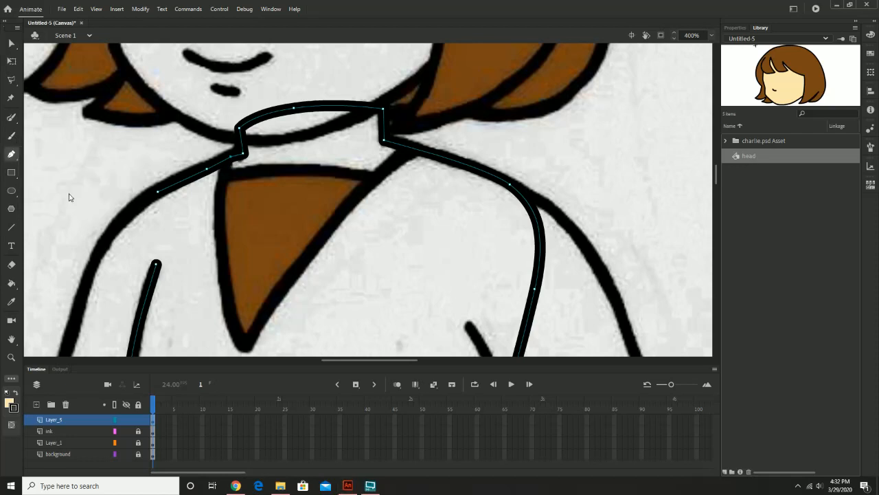
click(233, 159)
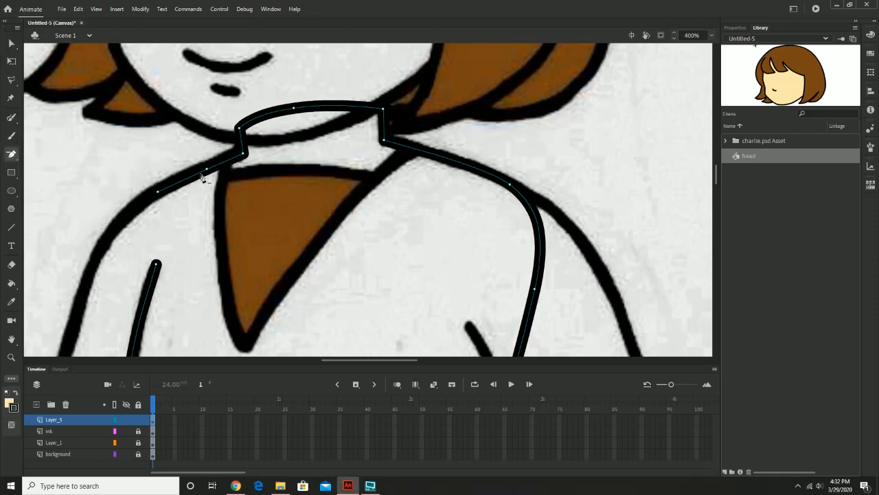
Step: Convert the left shoulder line's middle anchor to a smooth curve point and shift it so the line follows the reference
click(11, 44)
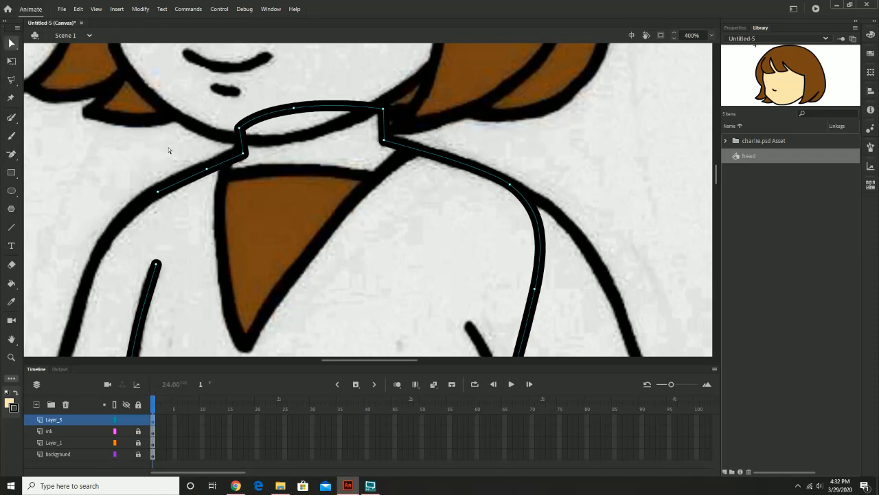
drag(207, 170, 204, 166)
key(z)
click(207, 173)
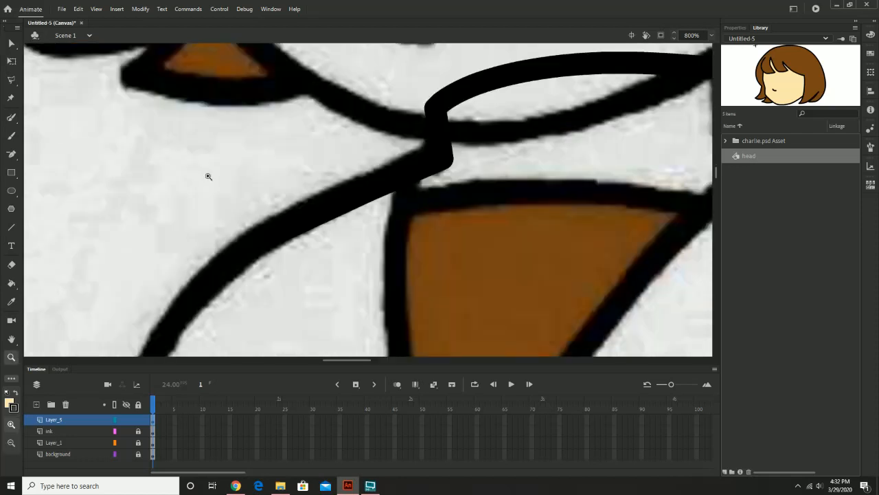
click(308, 212)
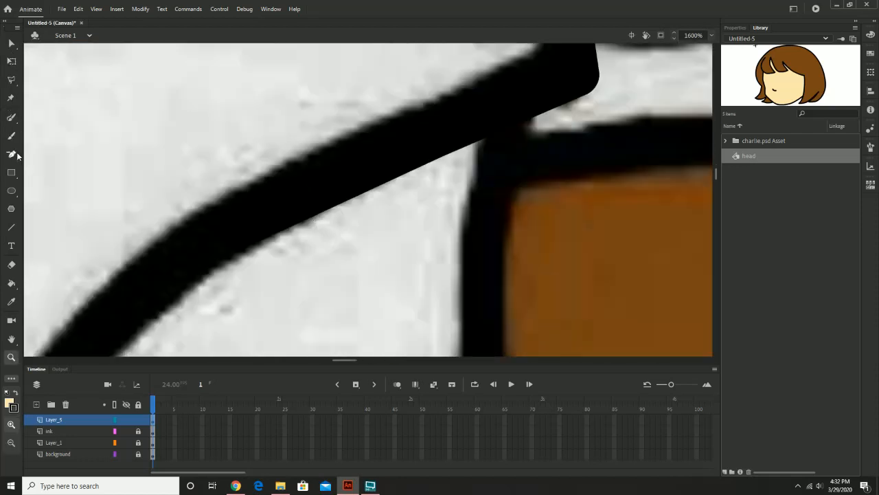
drag(16, 156, 73, 212)
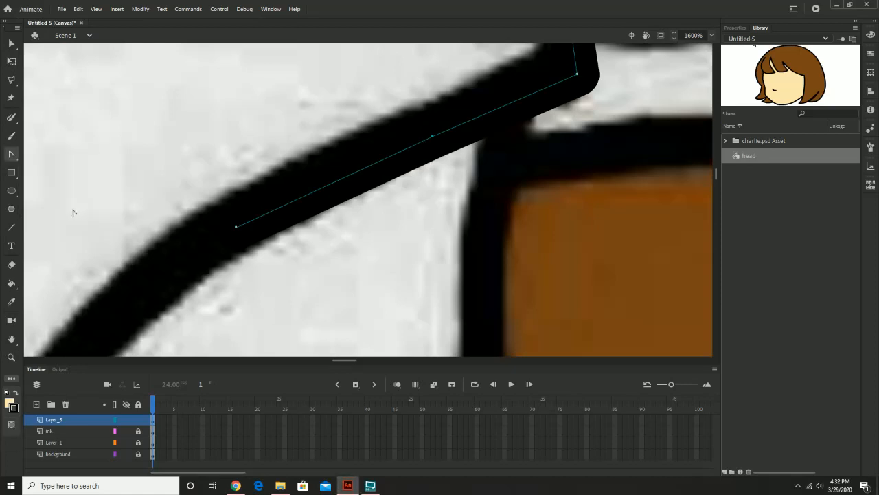
drag(433, 138, 382, 163)
click(11, 44)
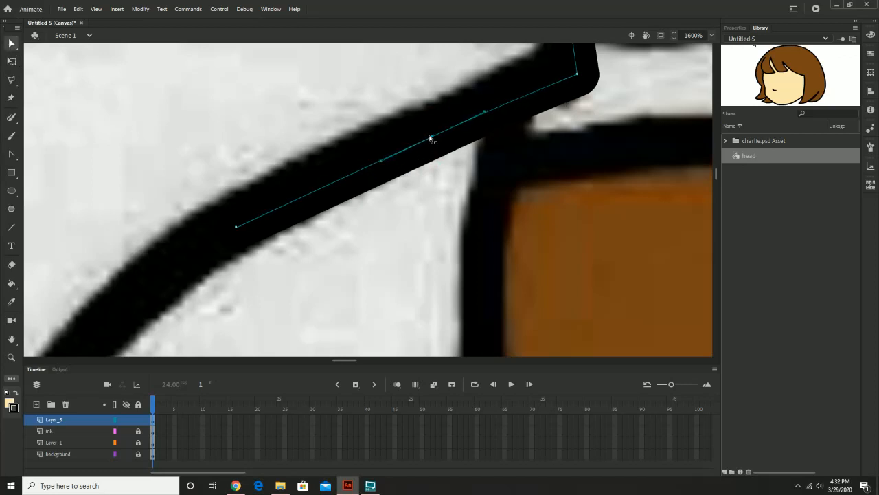
drag(430, 139, 418, 137)
Step: Trace the V-shaped collar with the Pen tool from the left shoulder line down to its tip and up to the right shoulder
key(z)
alt+click(418, 138)
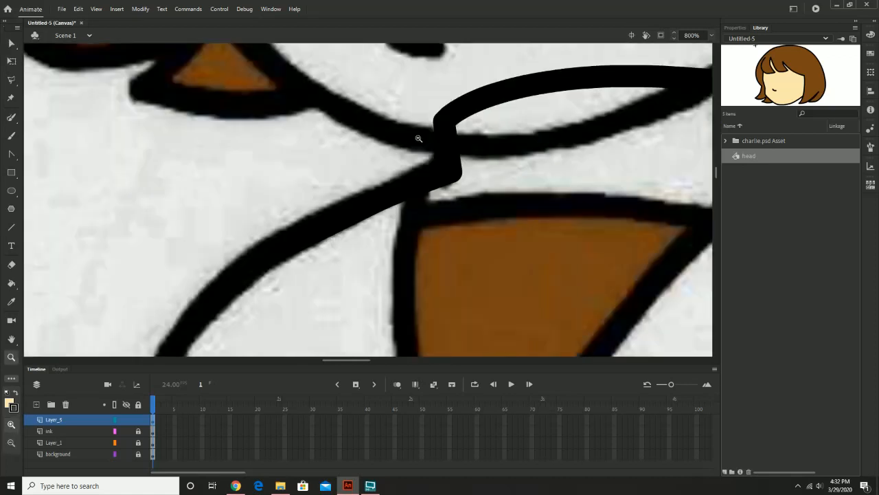
alt+click(419, 138)
alt+click(454, 189)
drag(485, 234, 509, 140)
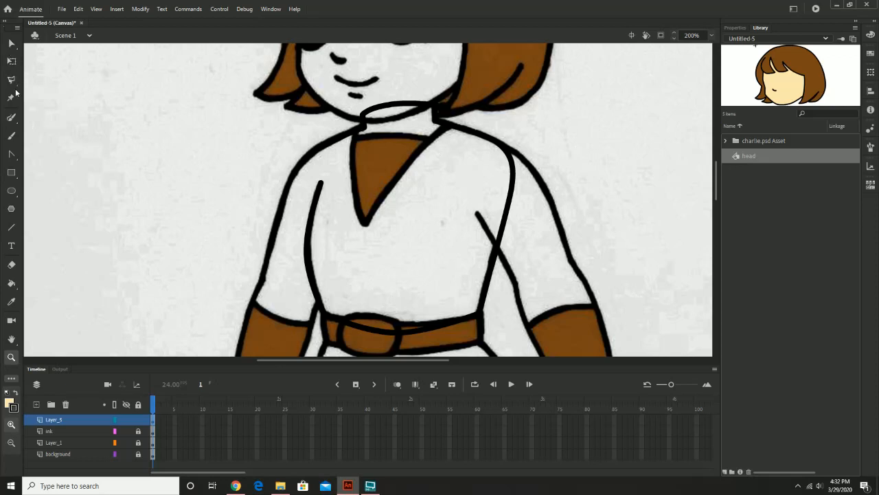
click(11, 153)
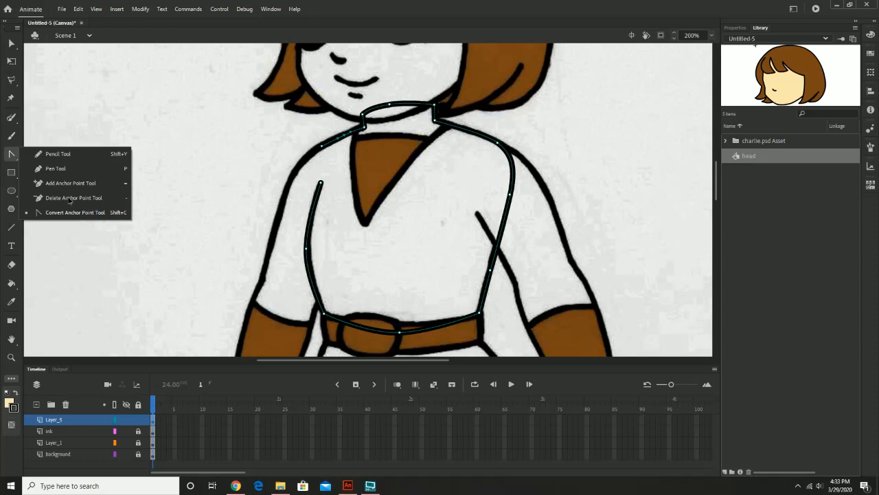
click(66, 171)
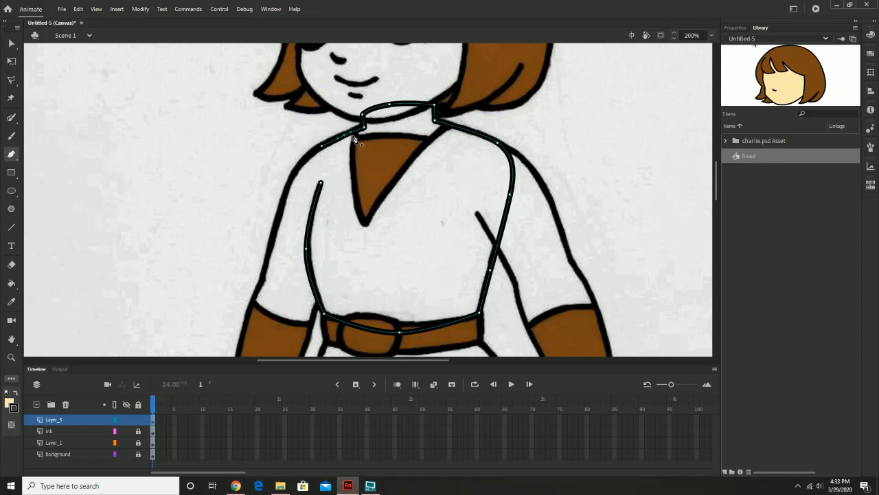
key(z)
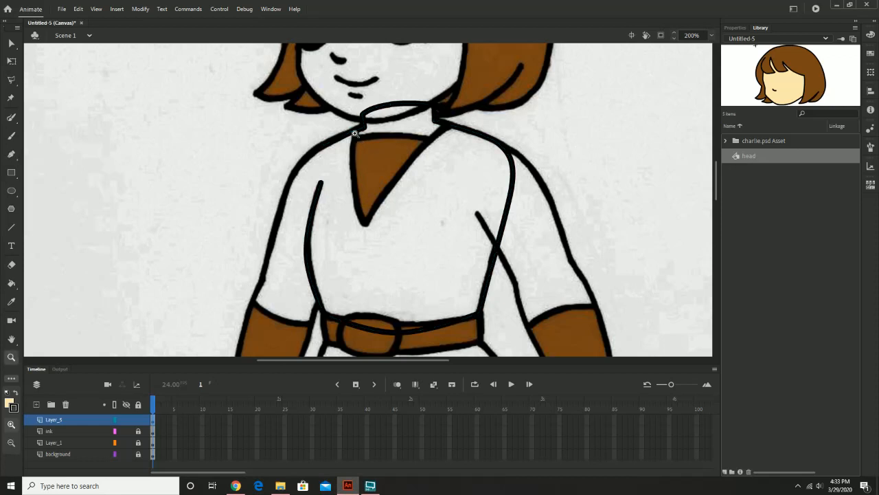
click(355, 140)
drag(434, 228, 401, 190)
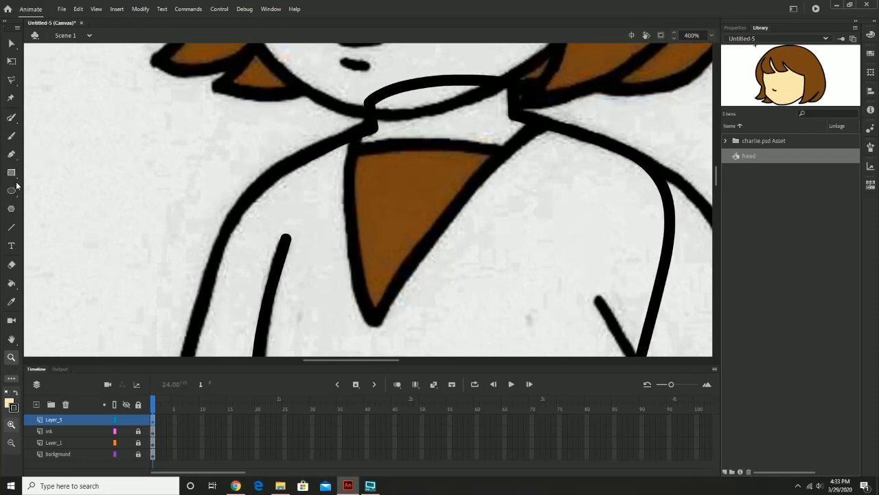
click(13, 155)
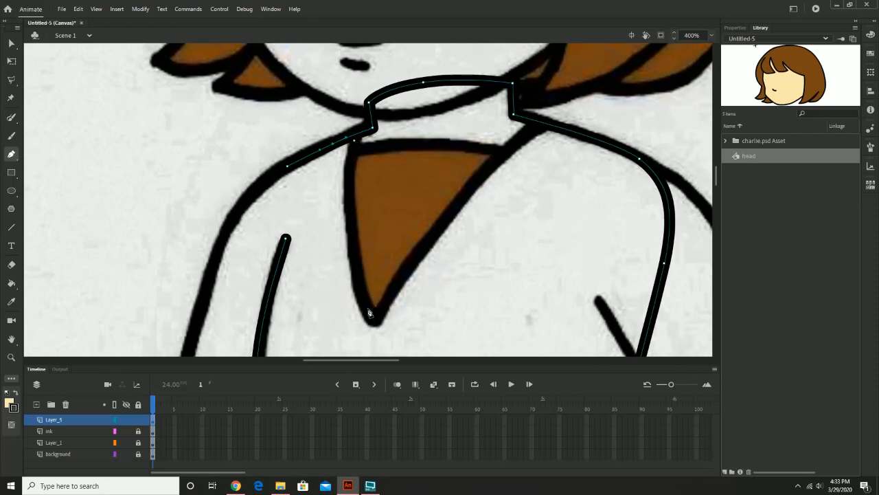
drag(352, 223, 354, 249)
click(374, 320)
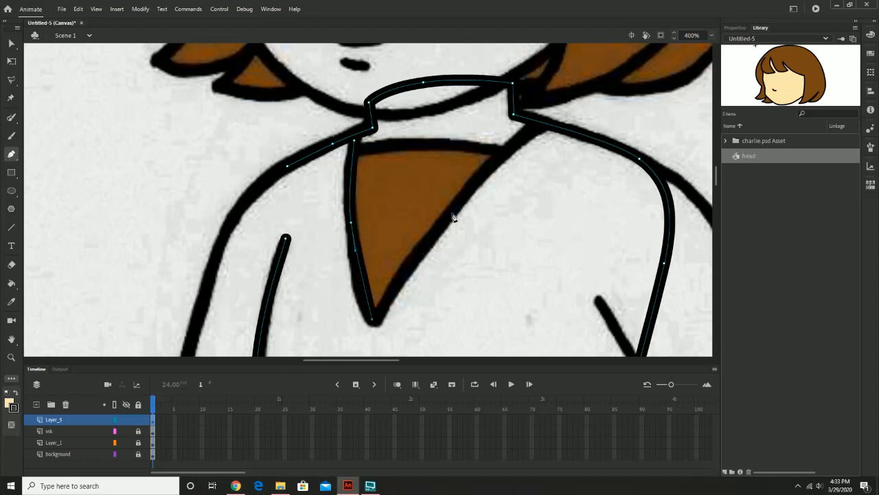
drag(458, 205, 481, 189)
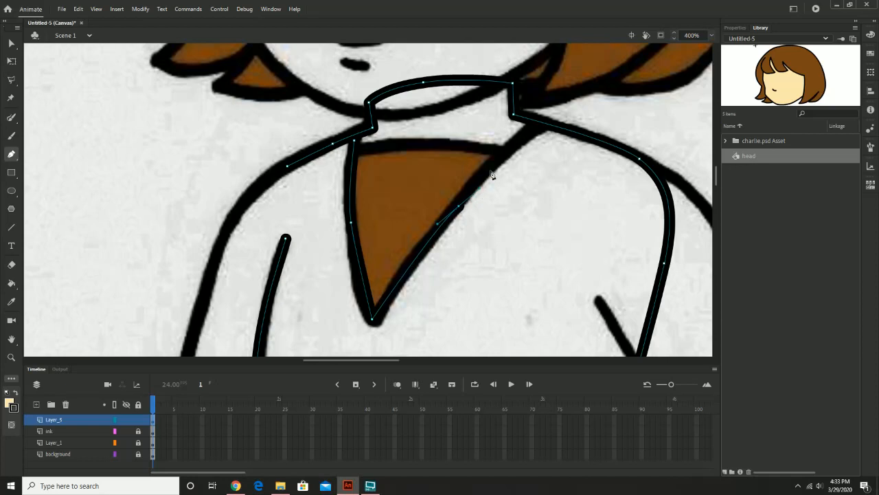
click(538, 129)
Step: Adjust the anchor on the V's right side to the reference and bring both upper ends onto the shoulder lines
click(12, 45)
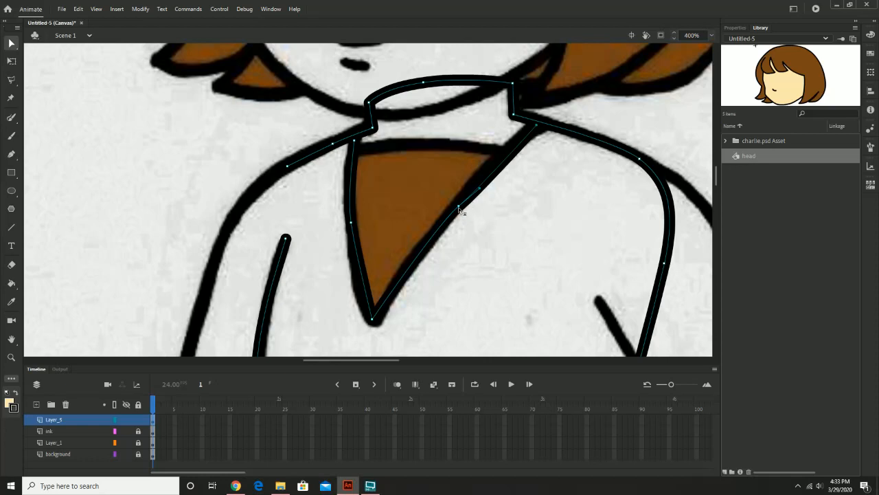
drag(460, 208, 484, 183)
key(ctrl+z)
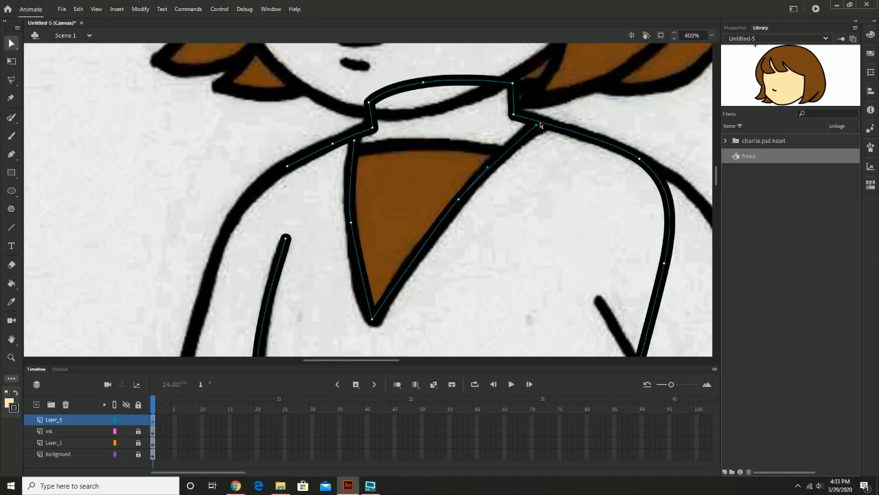
drag(537, 124, 540, 122)
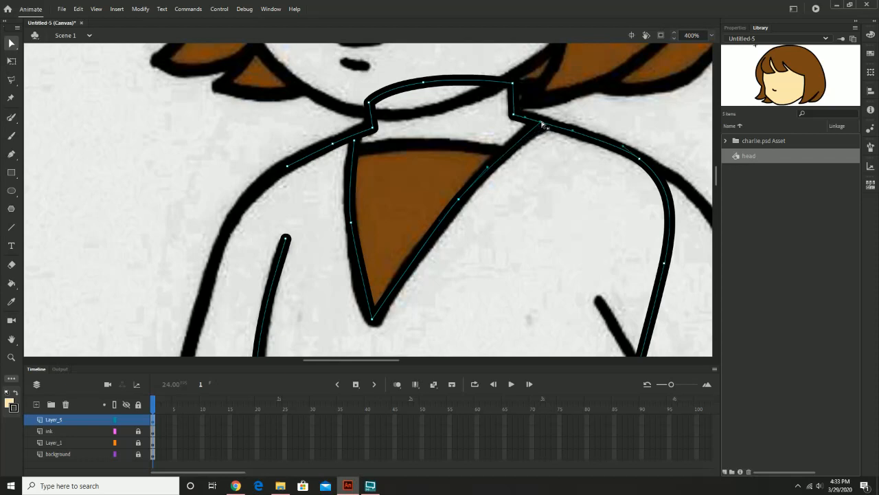
click(355, 140)
click(399, 186)
Step: Draw a straight line across the top of the brown collar area between the two sides of the V
click(11, 228)
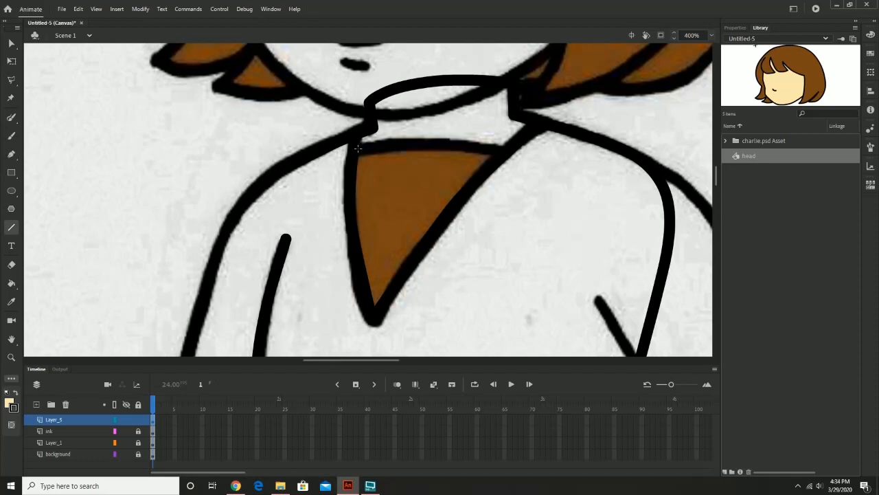
drag(357, 148, 486, 152)
key(ctrl+z)
drag(357, 147, 455, 148)
key(ctrl+z)
drag(358, 149, 494, 151)
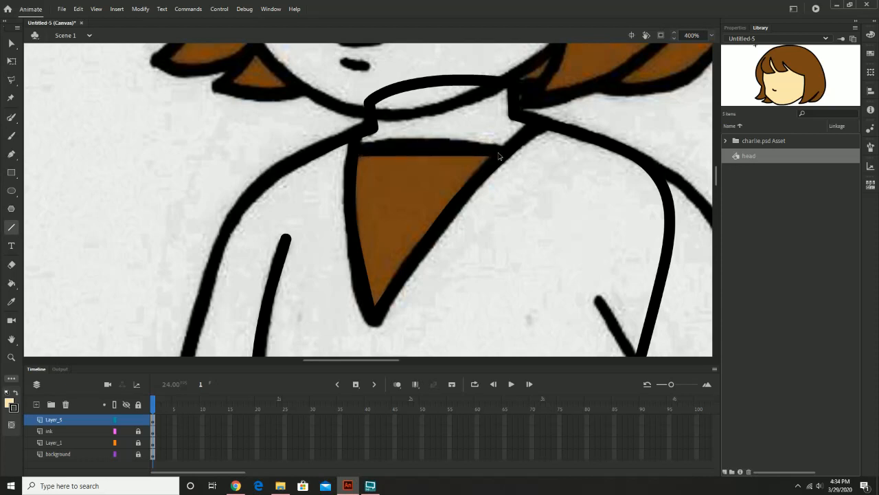
Step: Add an anchor at the middle of the collar's top line, raise it slightly and convert it to a smooth curve
click(11, 154)
click(66, 184)
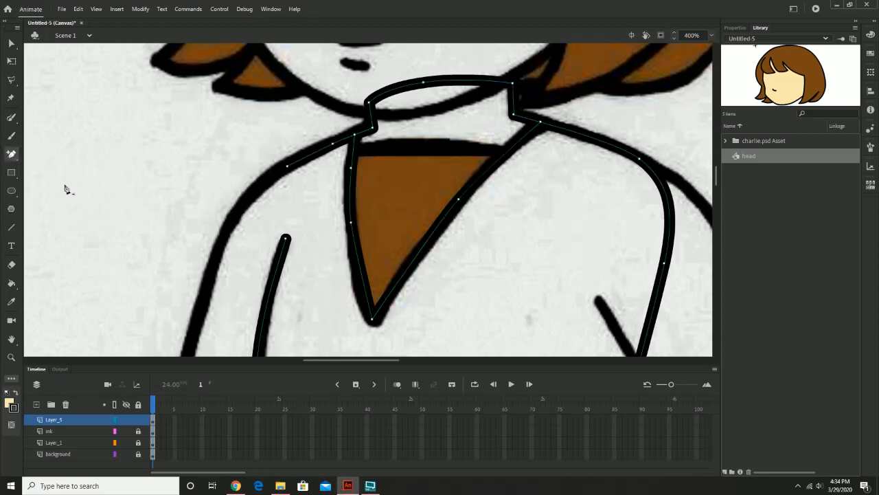
click(419, 156)
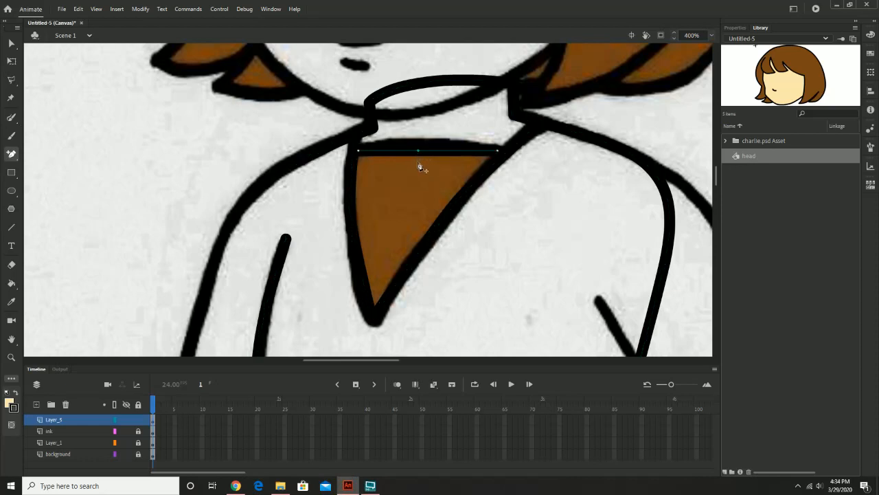
click(11, 44)
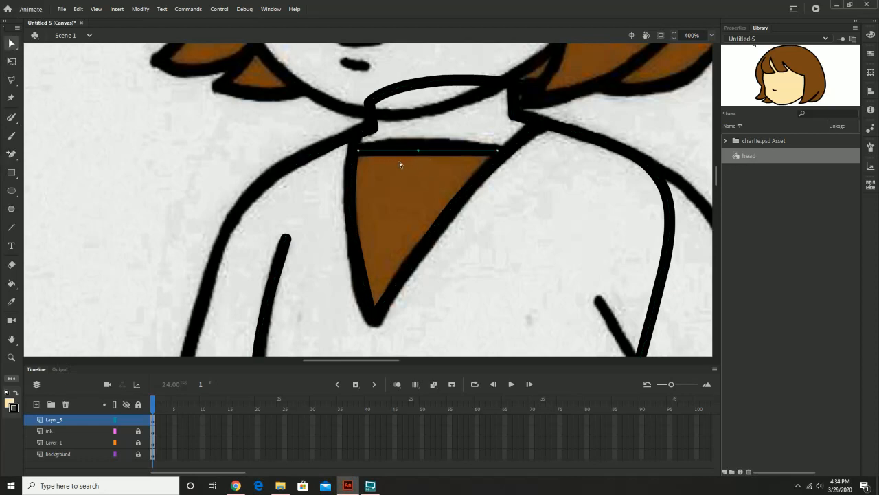
drag(417, 150, 418, 142)
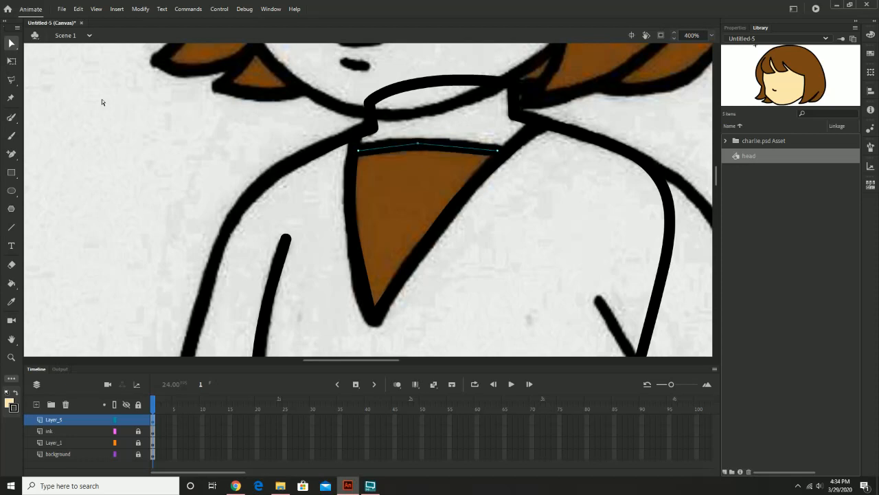
click(11, 153)
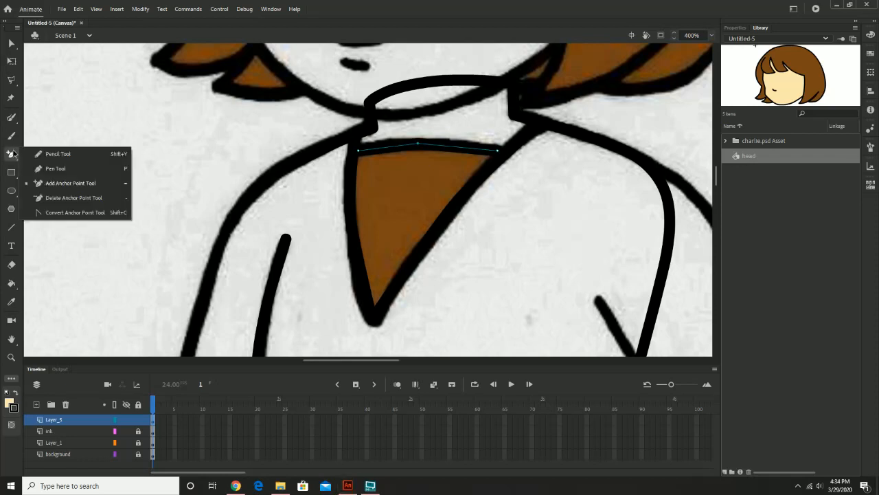
click(75, 212)
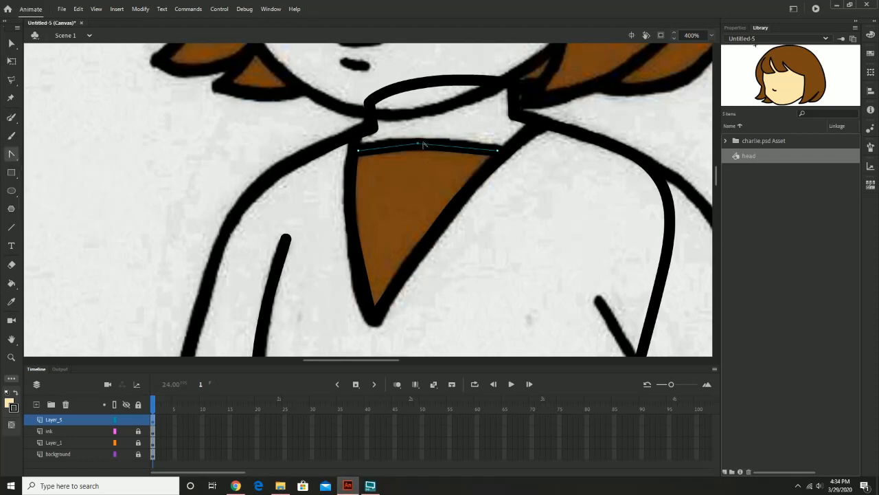
mouse_move(419, 145)
mouse_down()
mouse_move(431, 144)
mouse_move(406, 123)
mouse_move(388, 145)
mouse_up()
Step: Hide the ink and Layer_1 layers and extend the collar curve's right end onto the V's right side
click(125, 432)
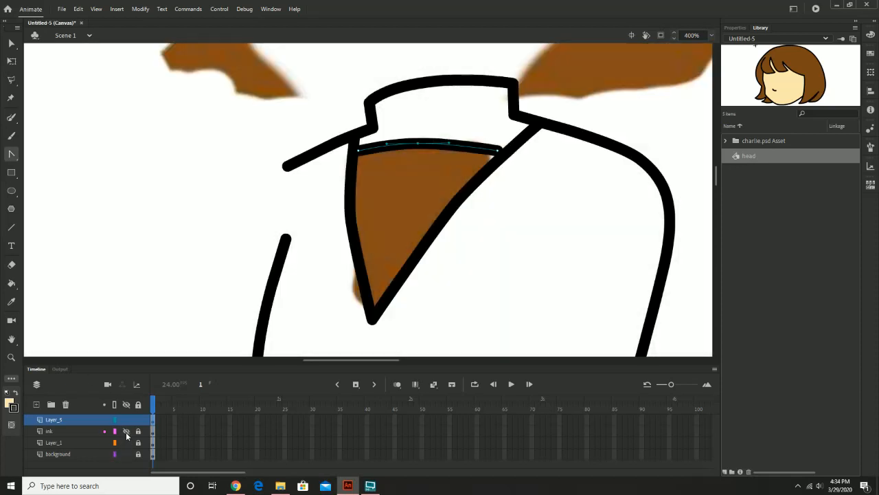
click(125, 443)
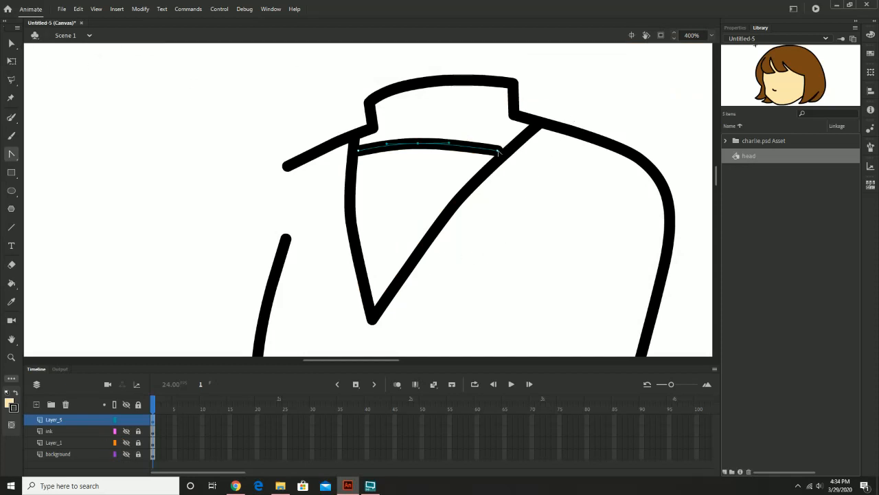
click(13, 45)
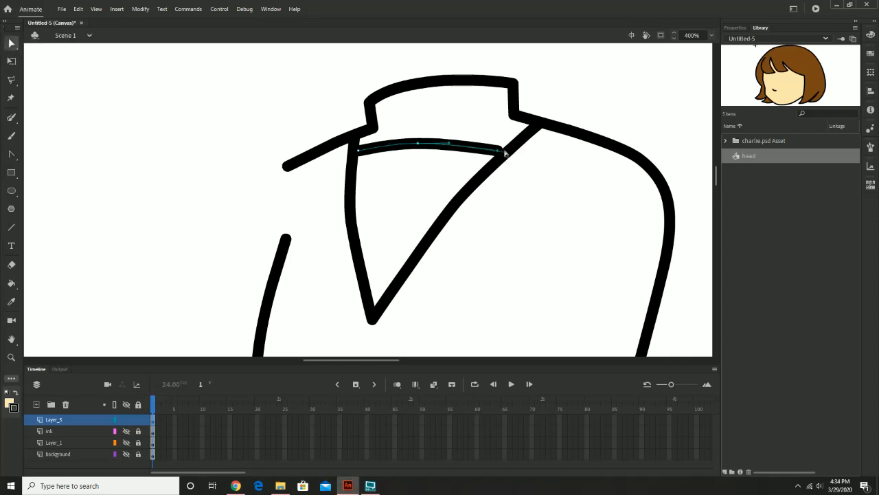
key(ctrl+a)
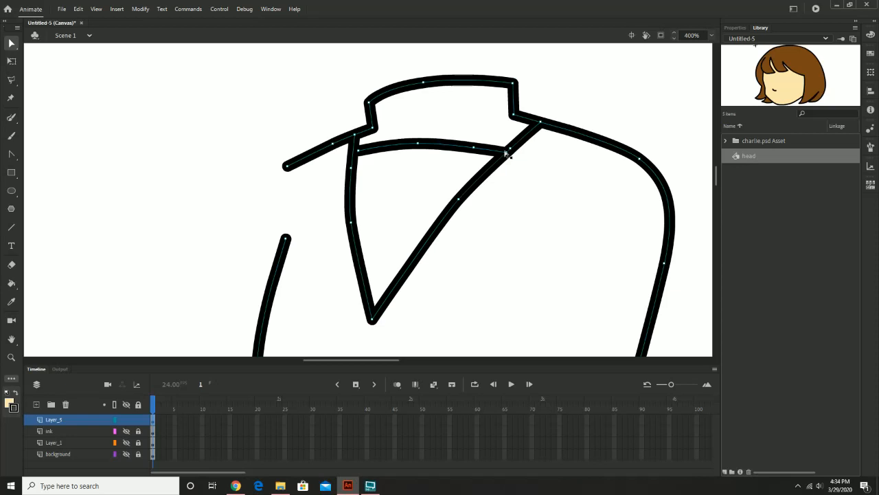
Step: Choose the Brush tool and set its fill colour to white, with the whole torso in view
key(z)
alt+click(620, 88)
alt+click(473, 214)
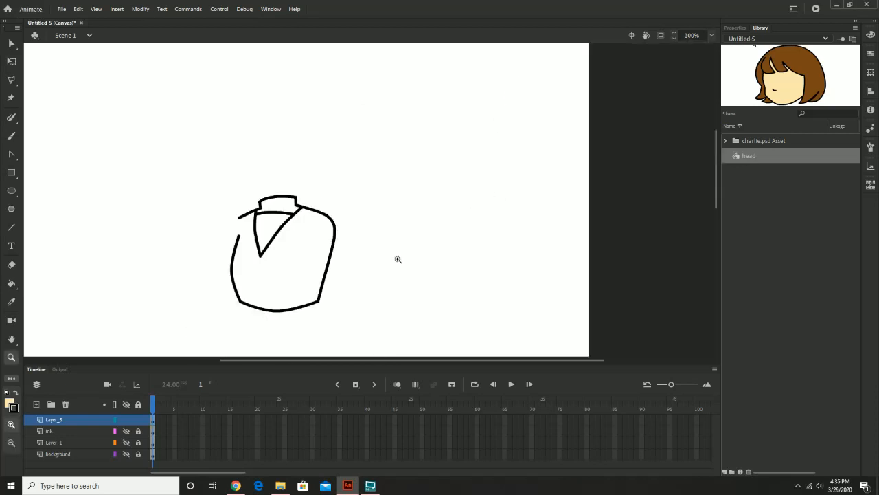
click(398, 259)
drag(341, 246, 510, 242)
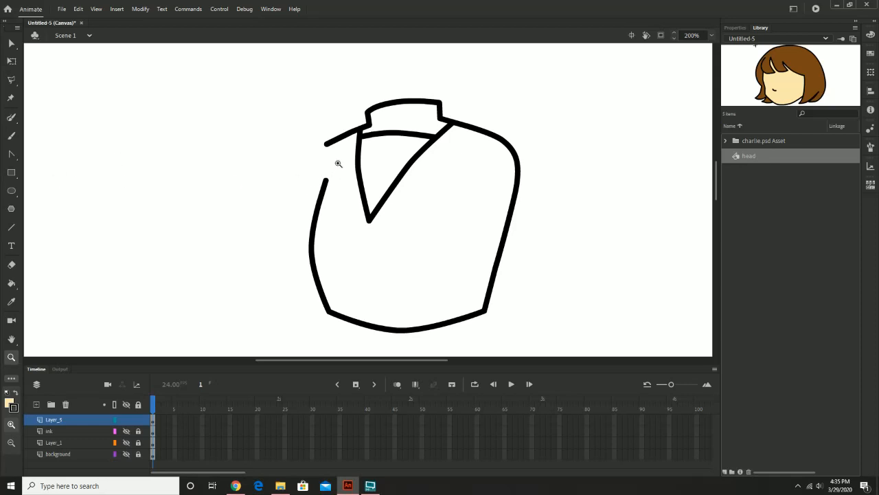
click(12, 137)
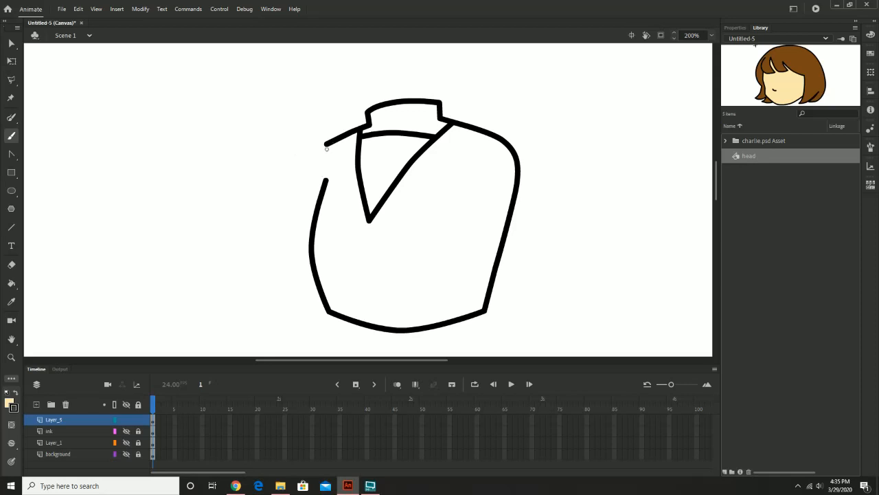
click(15, 393)
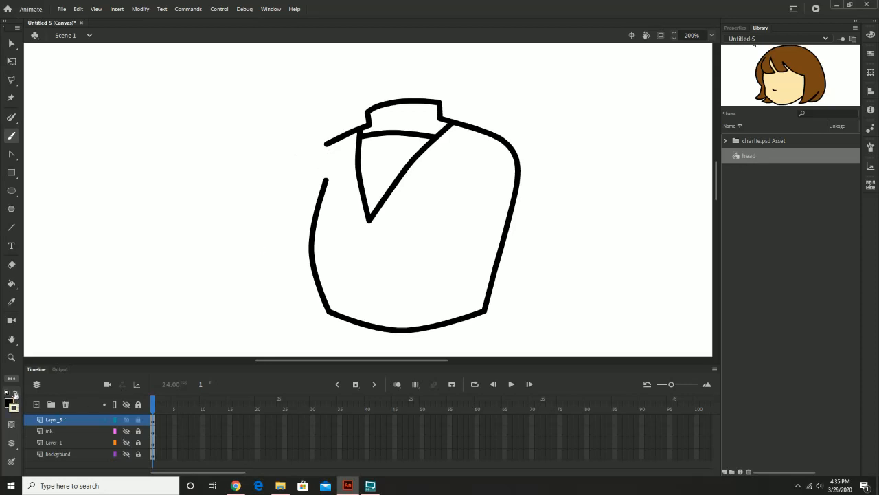
click(15, 393)
click(9, 403)
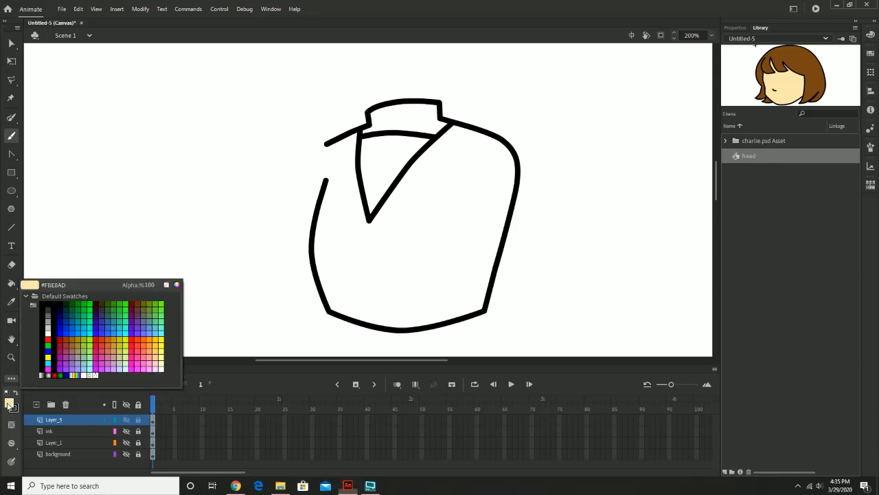
click(48, 335)
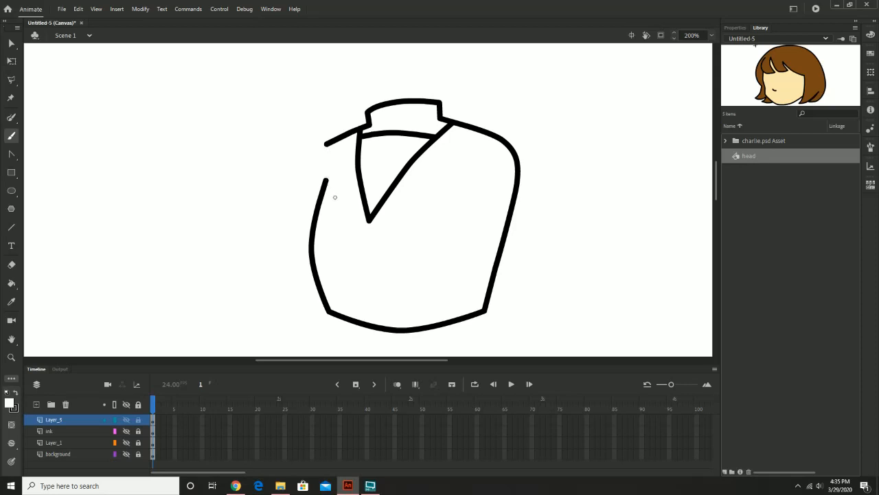
Step: Change the stage colour to teal green and fill the shirt area of the torso with white using the Paint Bucket
click(11, 282)
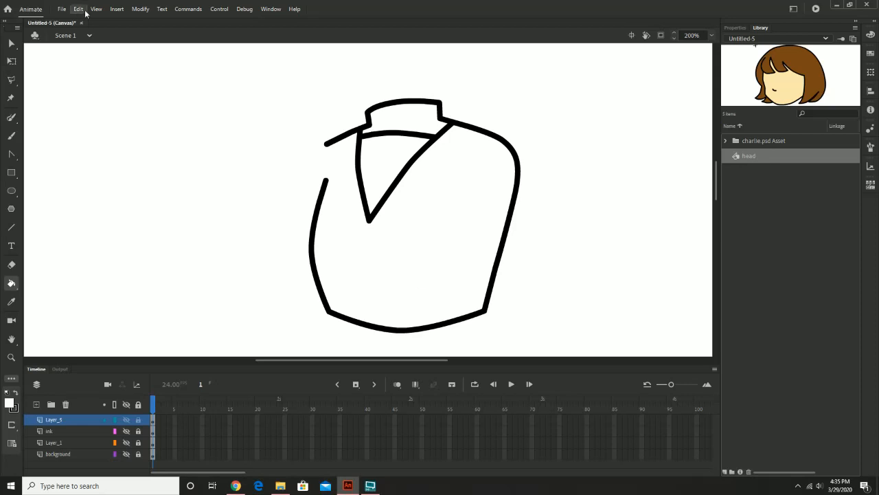
click(140, 9)
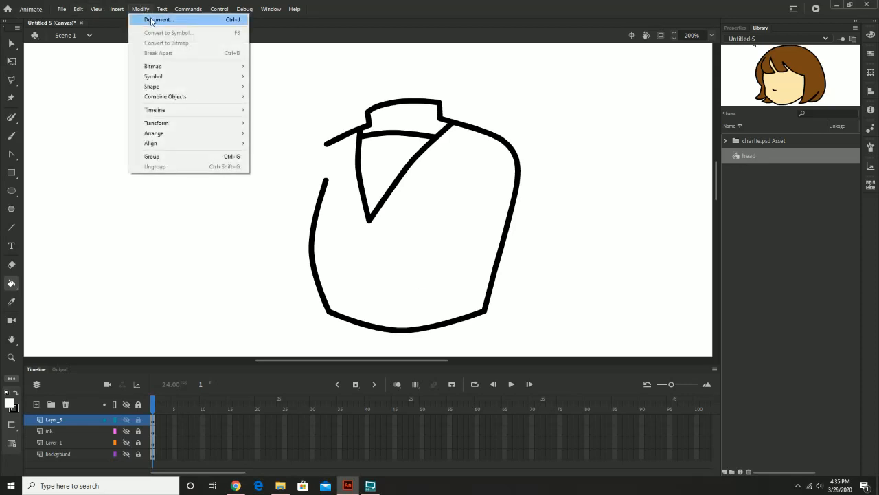
click(150, 20)
click(339, 270)
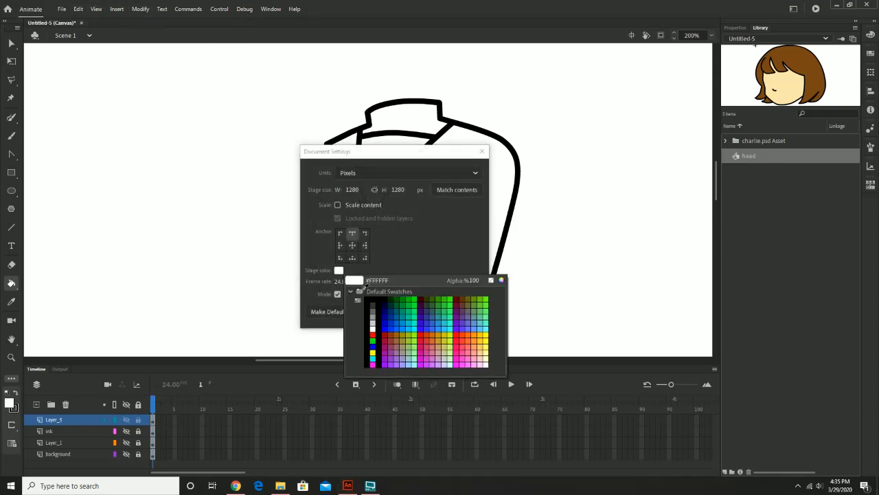
click(410, 316)
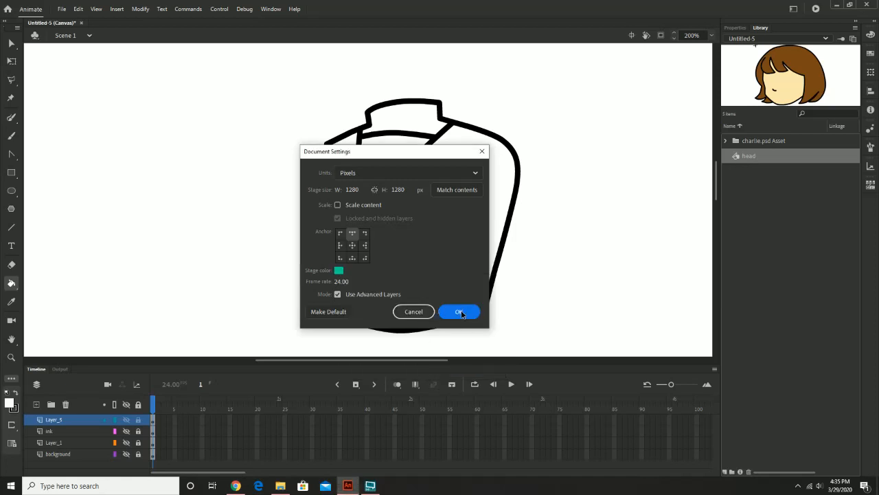
click(460, 311)
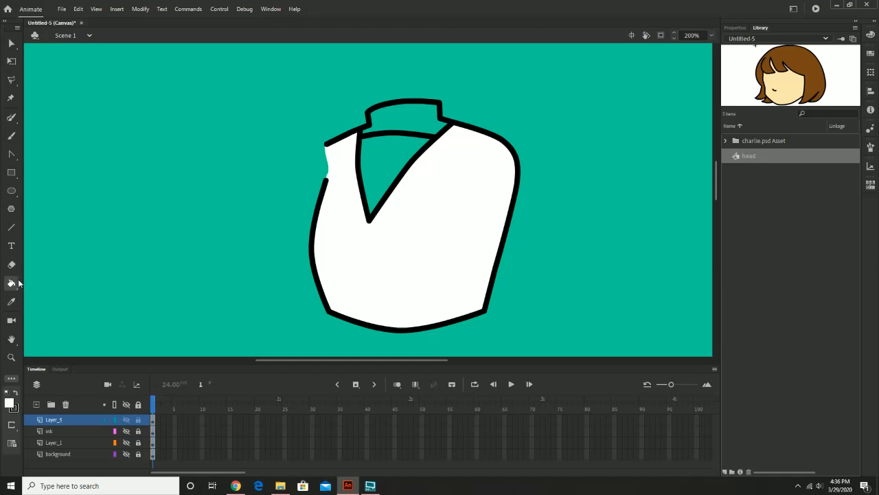
Step: Sample the hair brown from a temporary head symbol instance, remove the instance and fill the V-shaped collar area with the brown
click(12, 303)
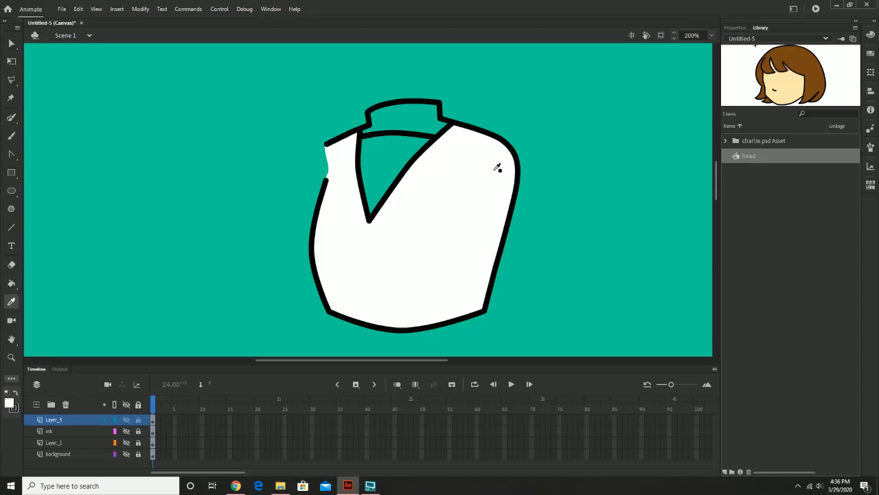
drag(754, 157, 617, 183)
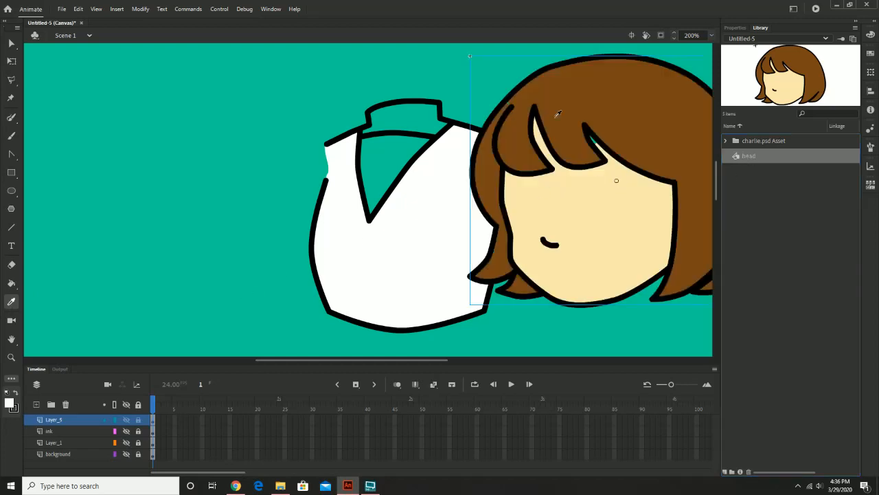
click(641, 100)
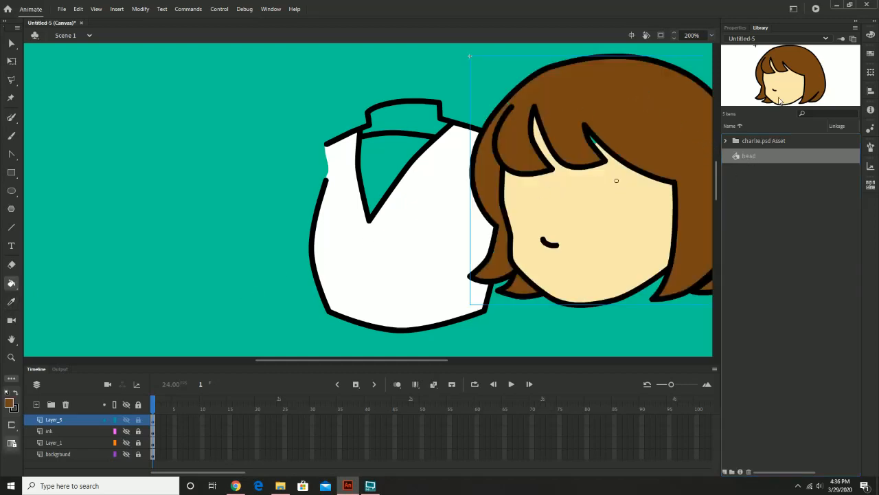
key(Delete)
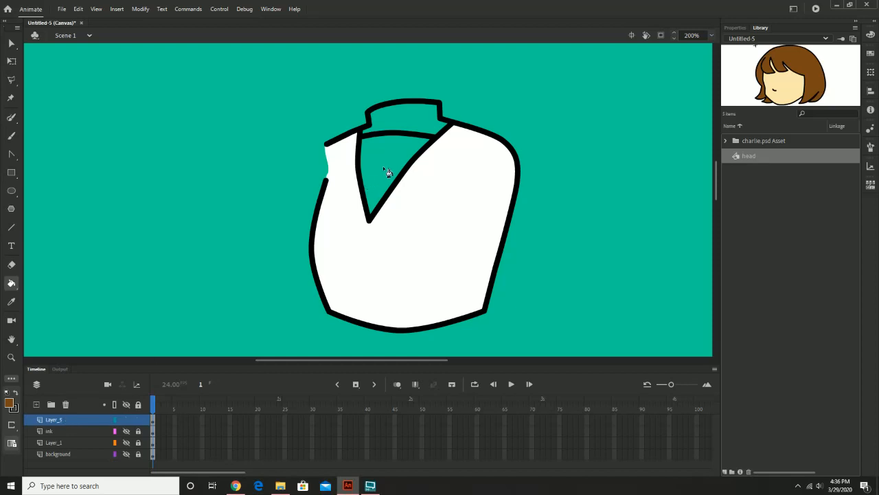
click(59, 420)
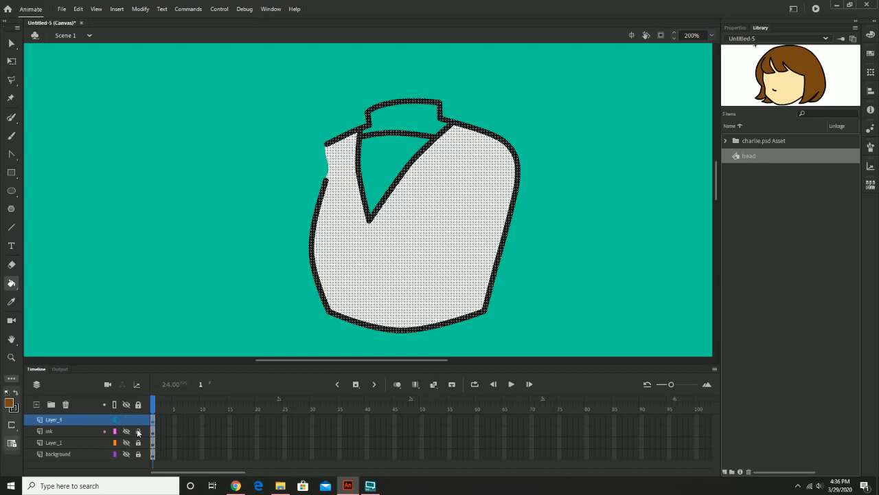
click(389, 177)
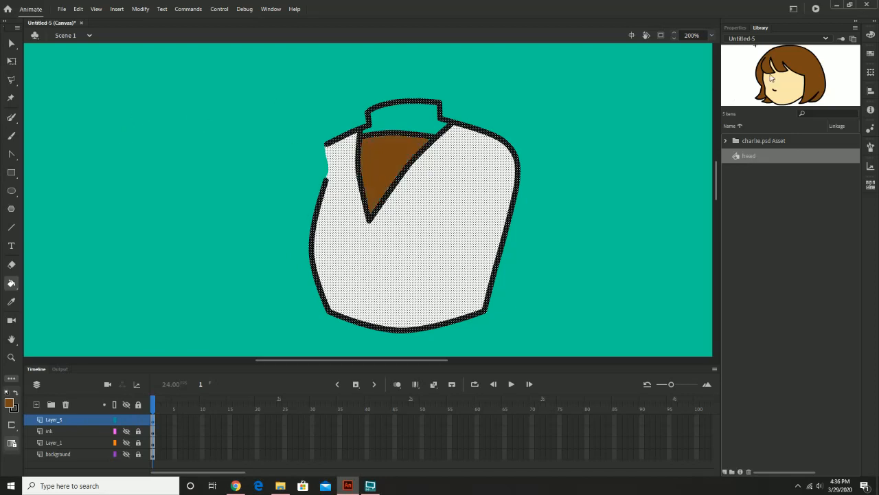
Step: Place the head symbol beside the torso again, sample its light skin tone and fill the neck with it
click(756, 155)
drag(789, 88, 625, 179)
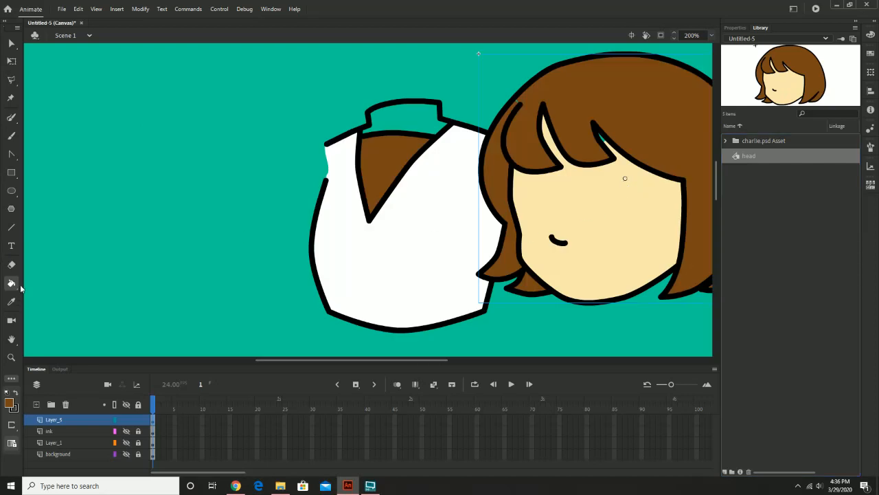
click(12, 155)
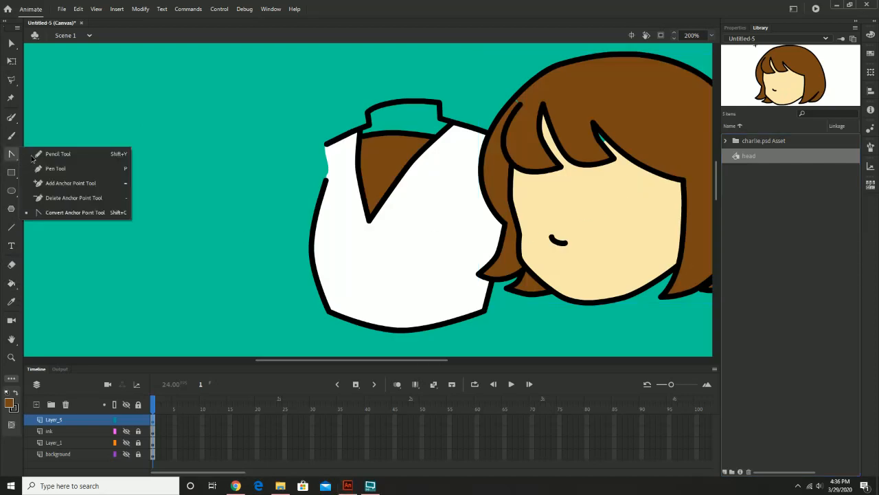
click(45, 168)
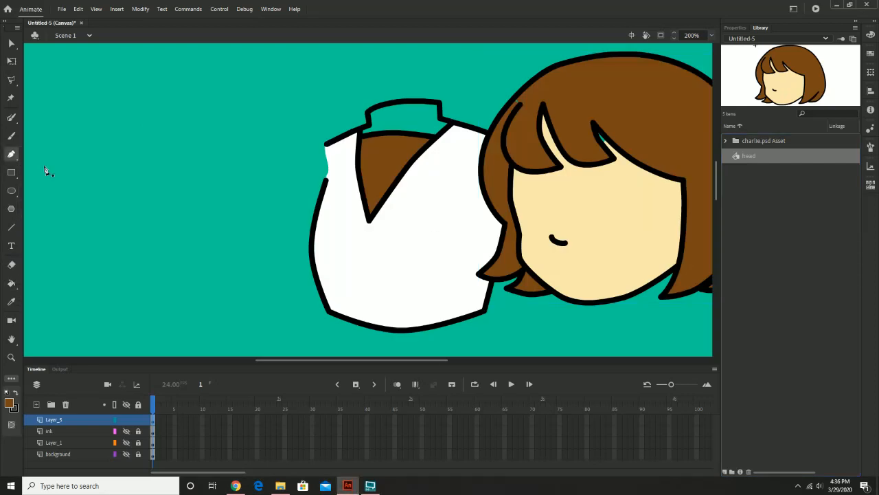
click(12, 300)
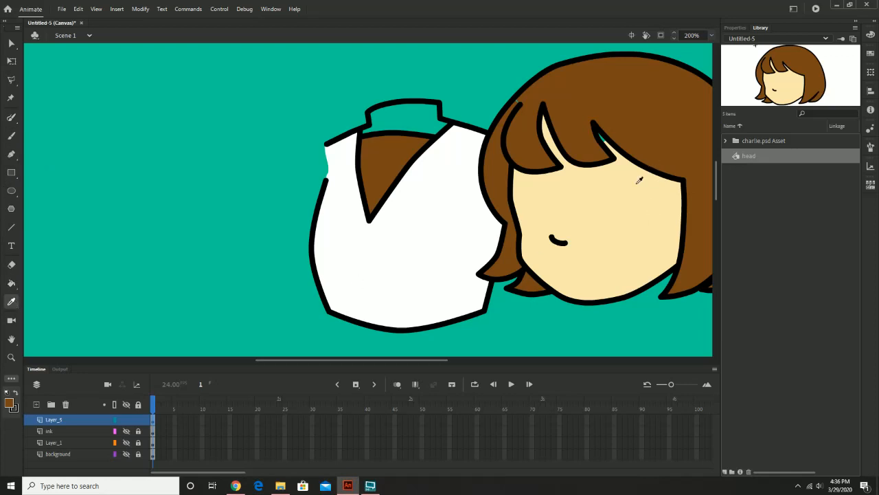
click(615, 198)
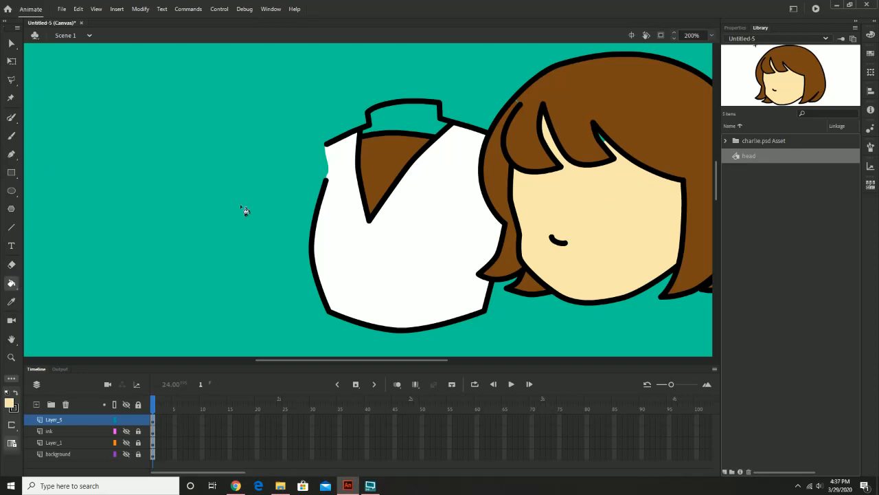
click(410, 116)
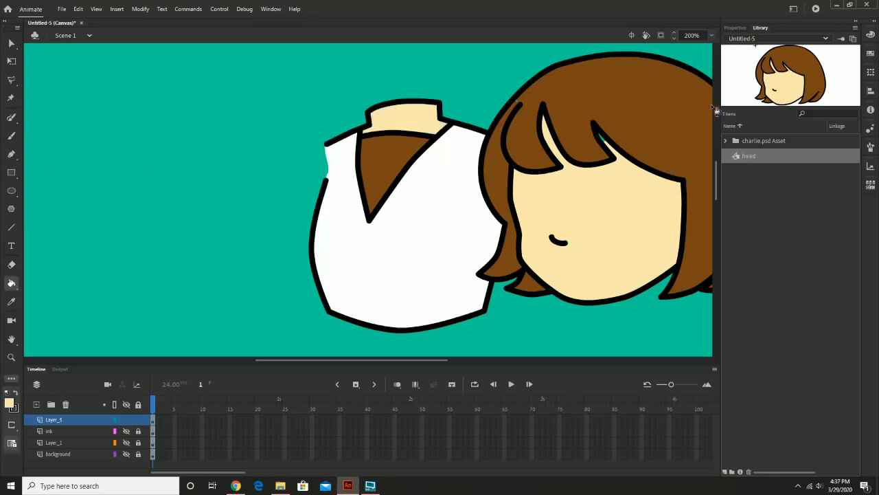
Step: Delete the head instance from the stage, leaving the coloured torso in place
click(11, 43)
click(596, 122)
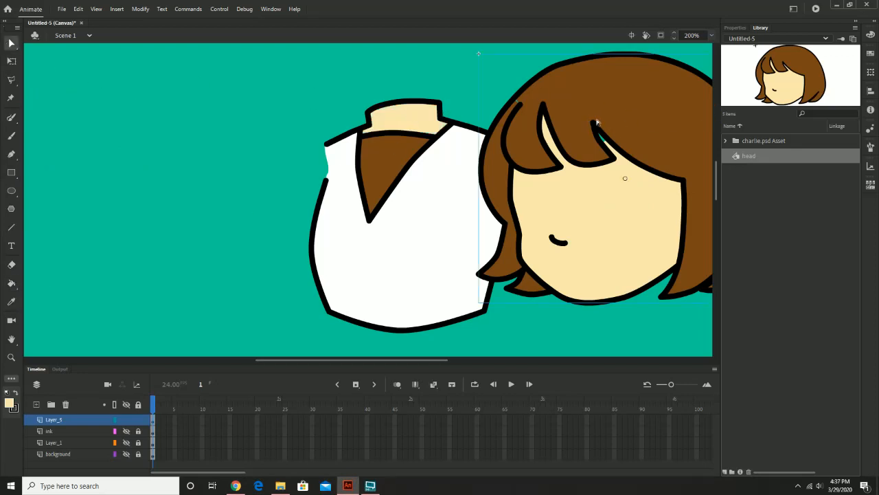
key(Delete)
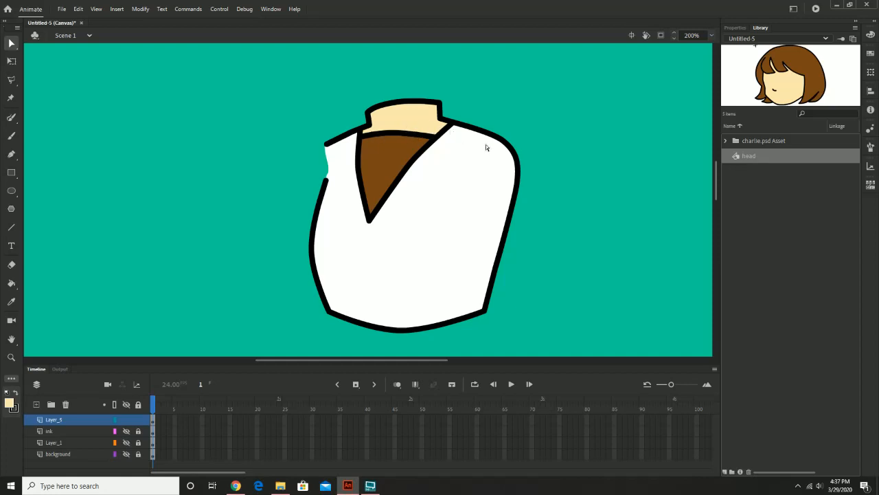
Step: Show the ink, Layer_1 and background layers again, with the torso and surrounding body in view
key(z)
alt+click(528, 232)
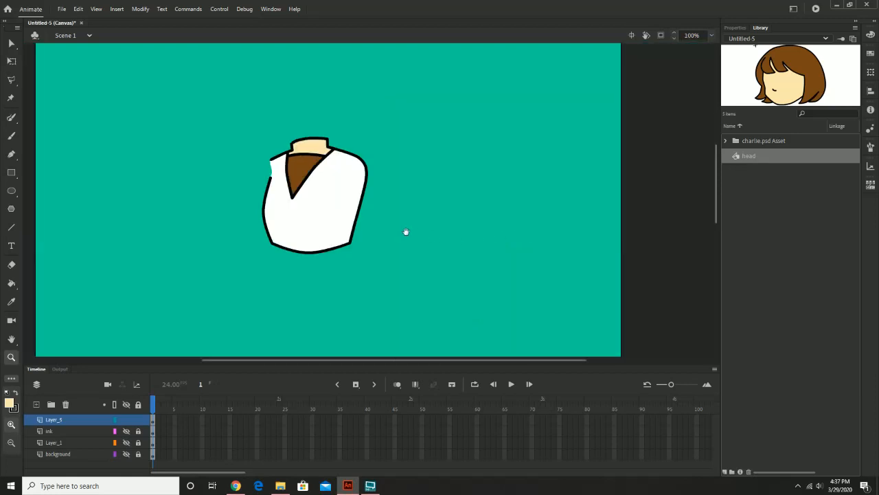
mouse_move(406, 231)
mouse_down()
mouse_move(498, 174)
mouse_move(481, 177)
mouse_up()
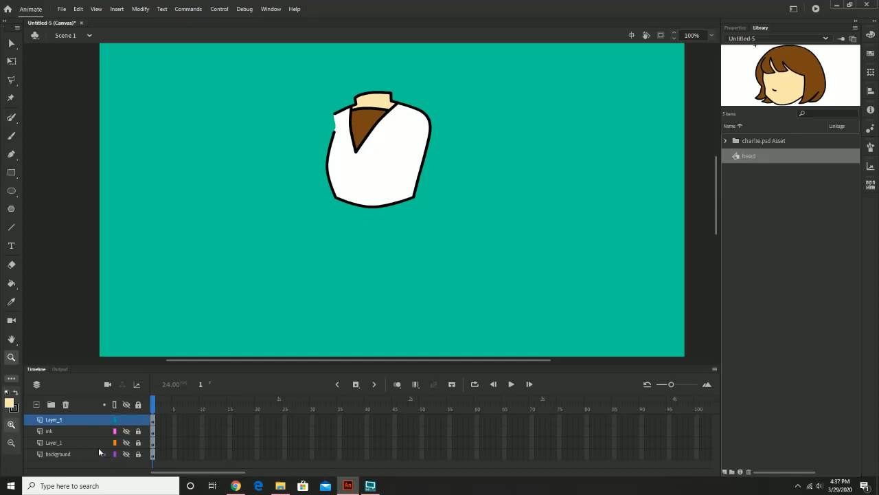
click(127, 432)
click(126, 442)
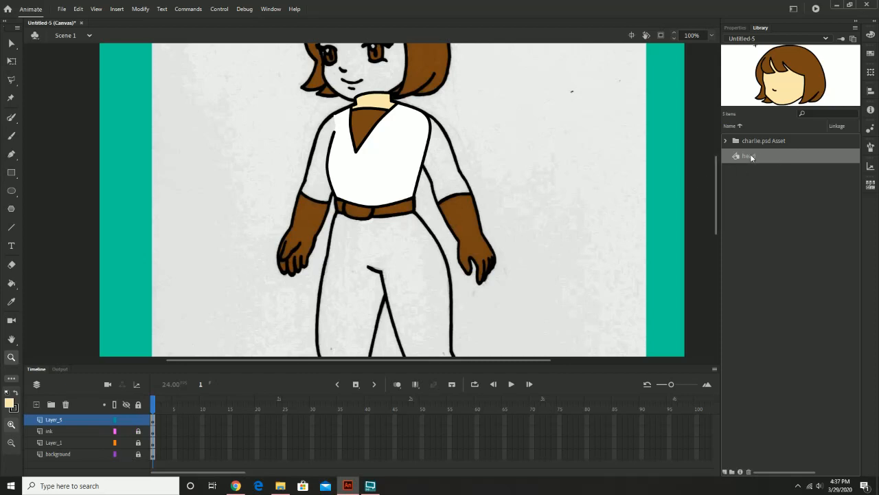
Step: Convert the entire torso artwork to a Graphic symbol named upperbod and delete its instance from the stage
click(11, 44)
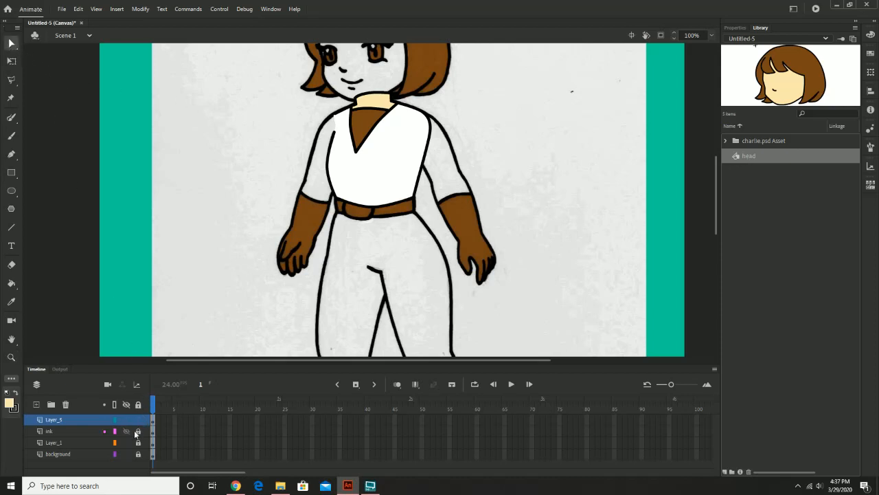
drag(302, 80, 499, 261)
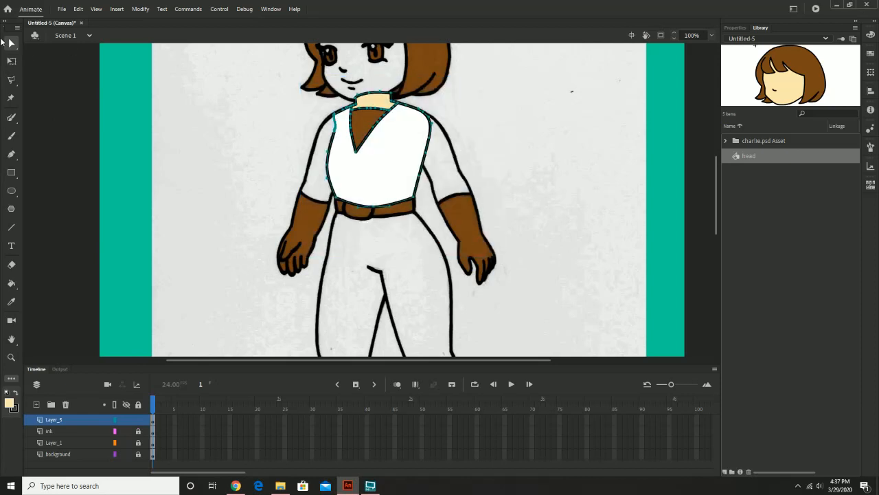
click(262, 99)
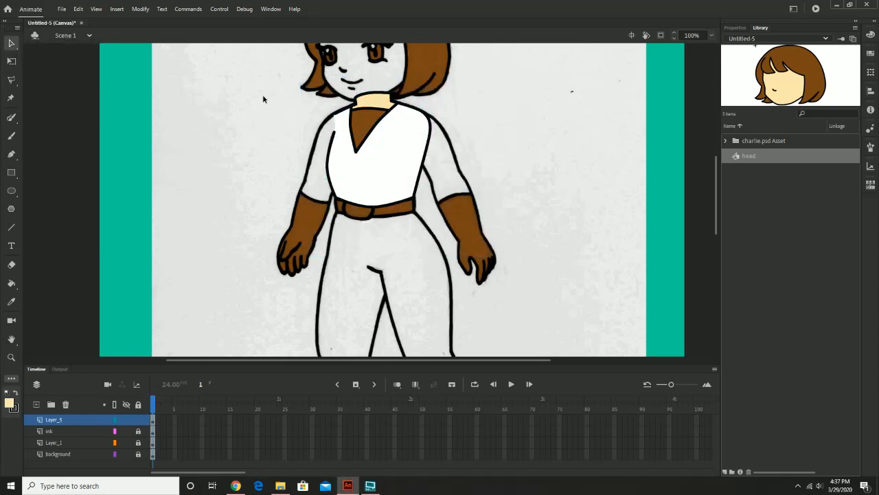
drag(285, 85, 519, 253)
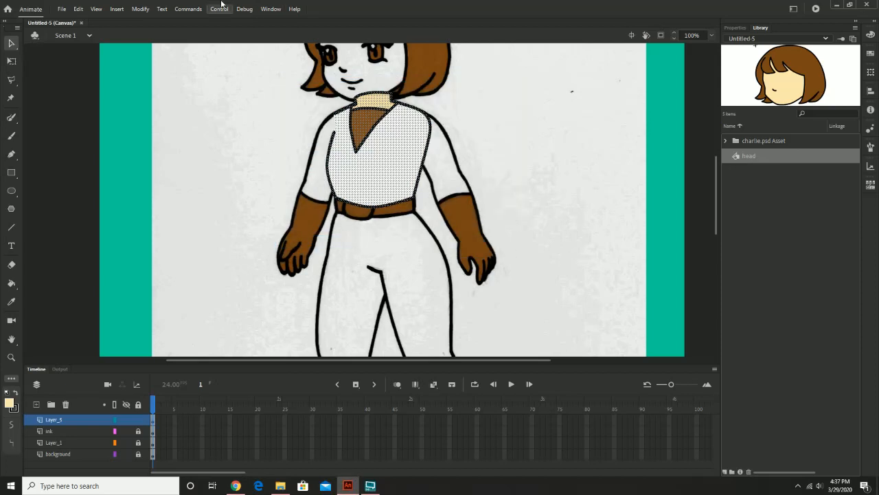
click(141, 9)
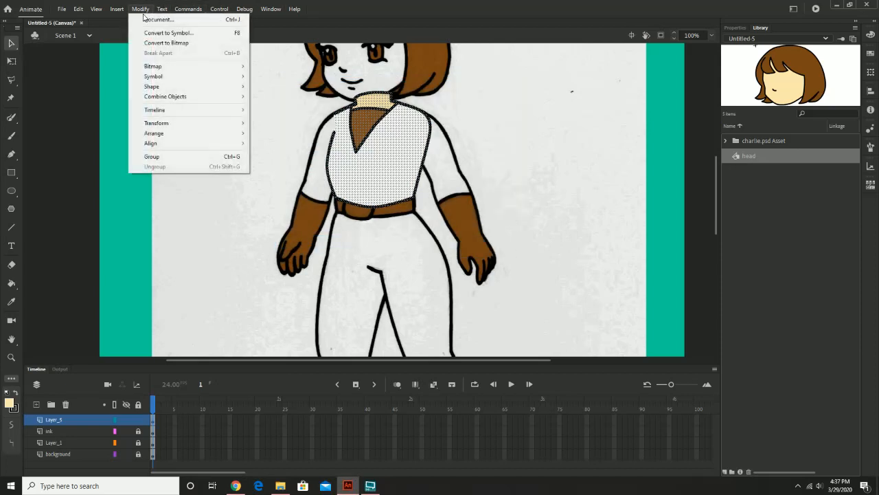
click(165, 33)
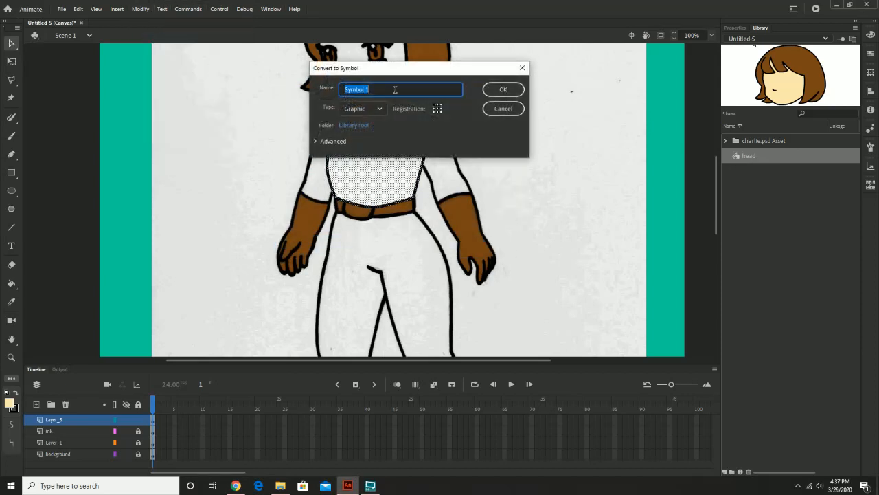
text(y)
text(upperbod)
click(503, 89)
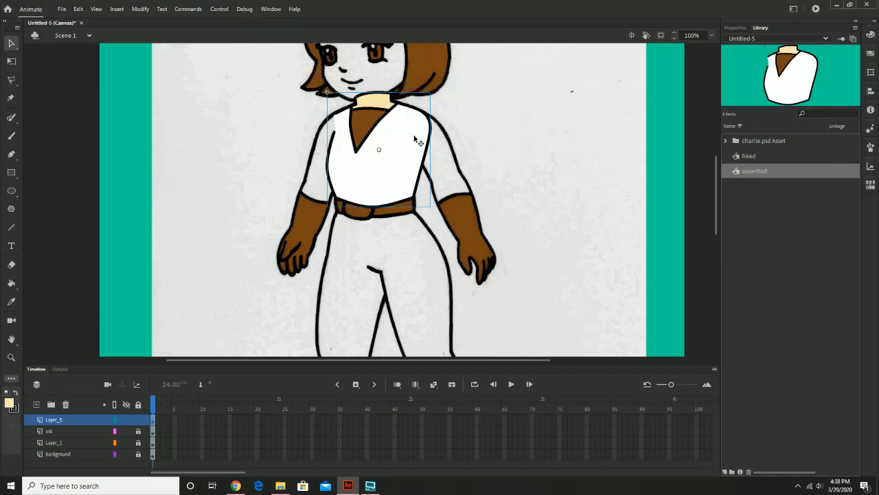
key(Delete)
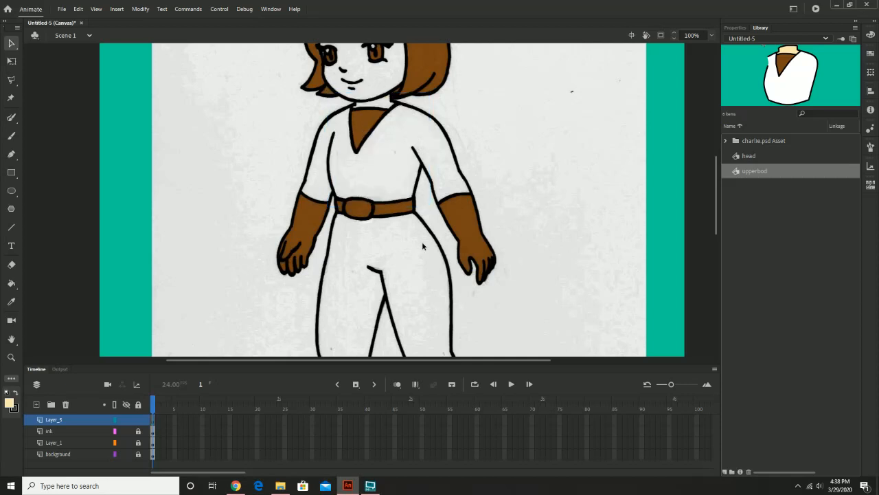
Step: Trace the hip outline with the Pen tool from the outer thigh beside the gloved fist up to the belt and across its middle
key(z)
click(400, 251)
drag(332, 180, 331, 214)
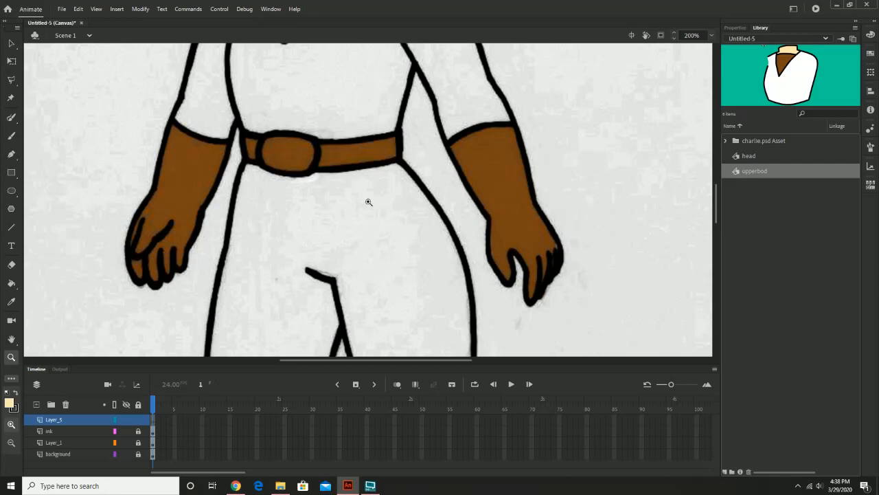
click(11, 121)
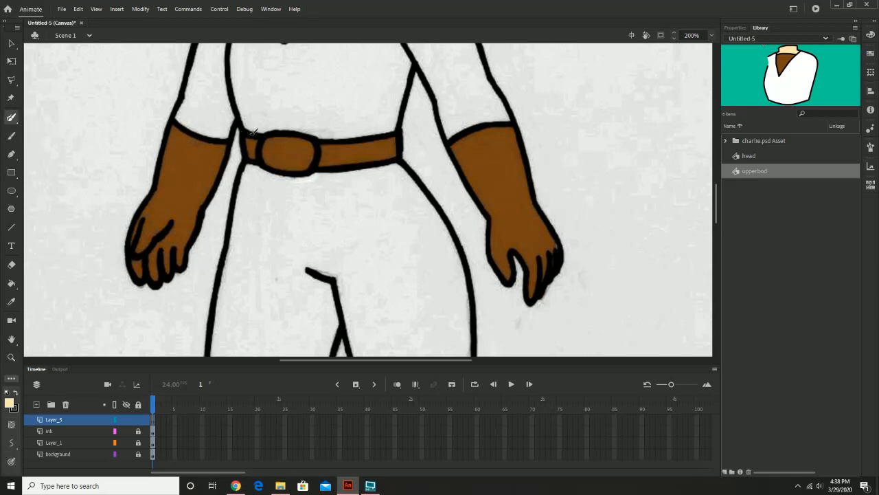
click(11, 154)
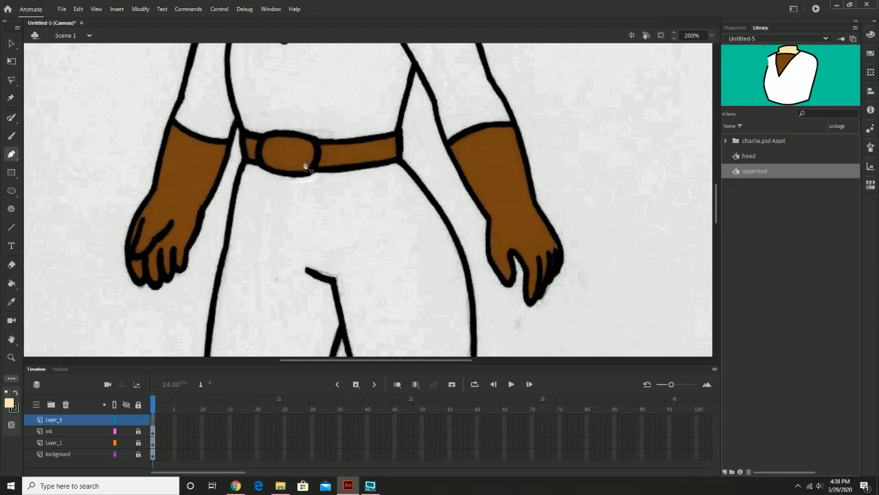
key(z)
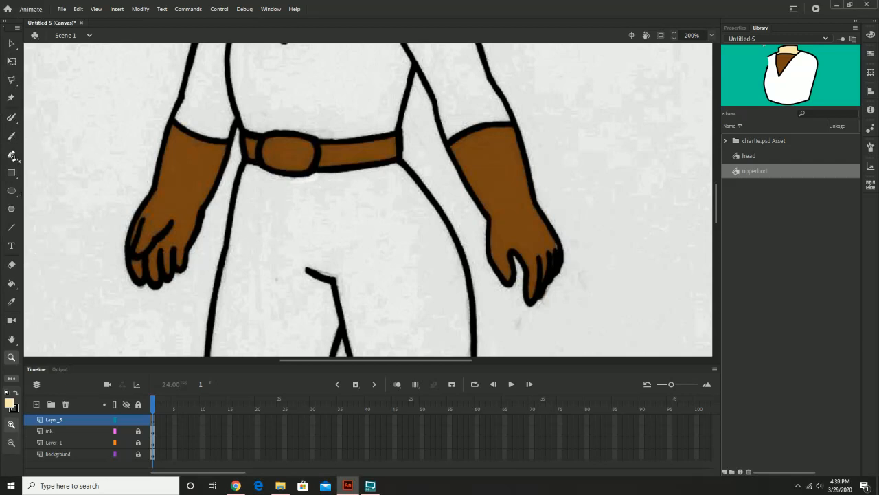
click(11, 154)
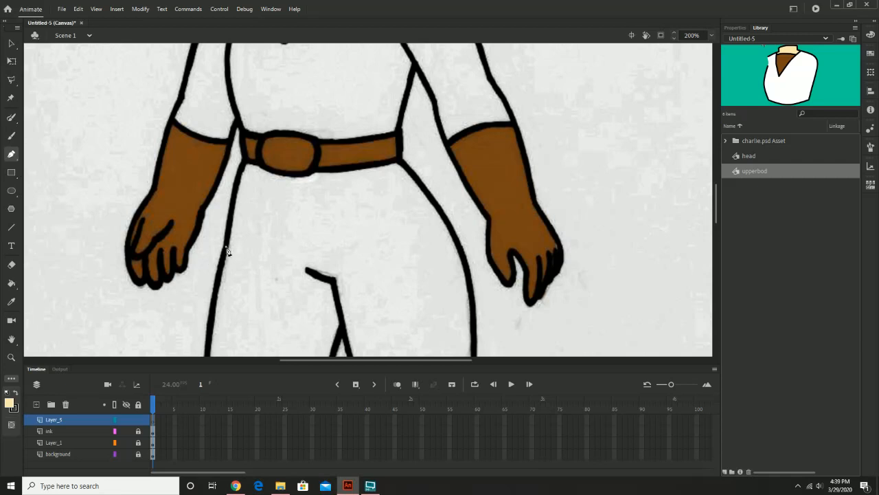
click(226, 246)
click(235, 198)
click(244, 163)
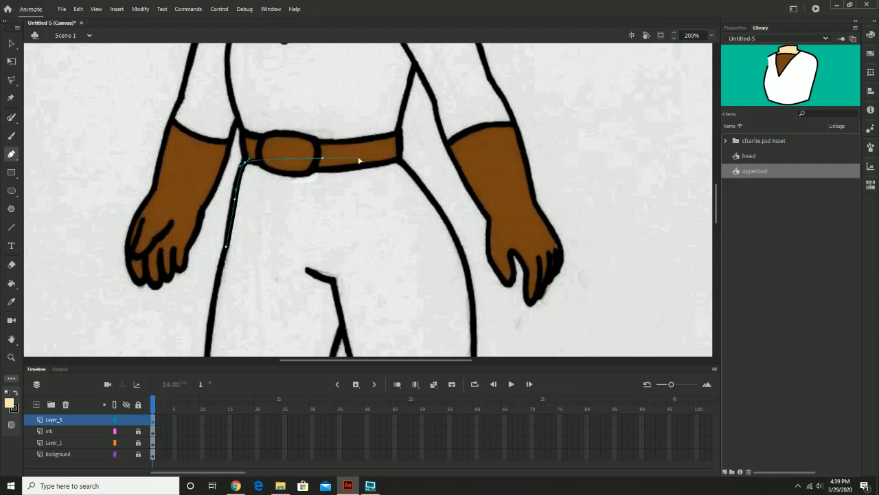
drag(359, 160, 359, 159)
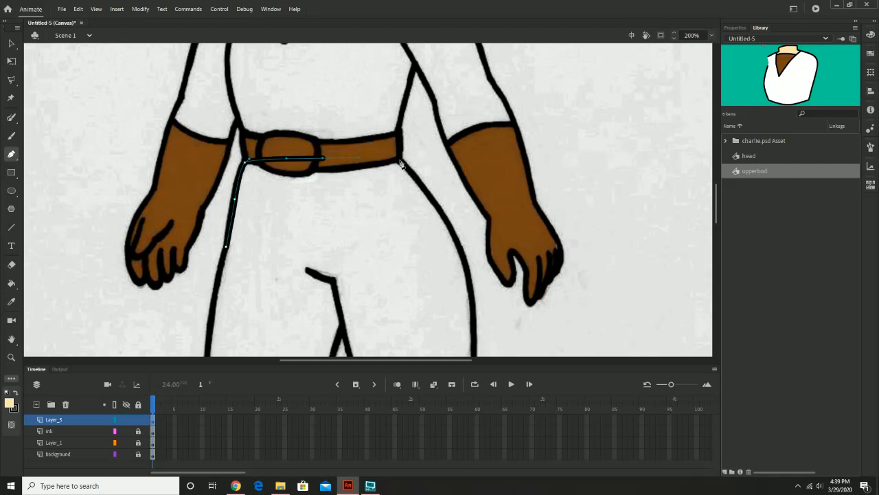
Step: Continue the pen path from the belt's far end down the other hip, then back across the thigh to the end of the crotch crease
click(401, 161)
drag(436, 208, 443, 223)
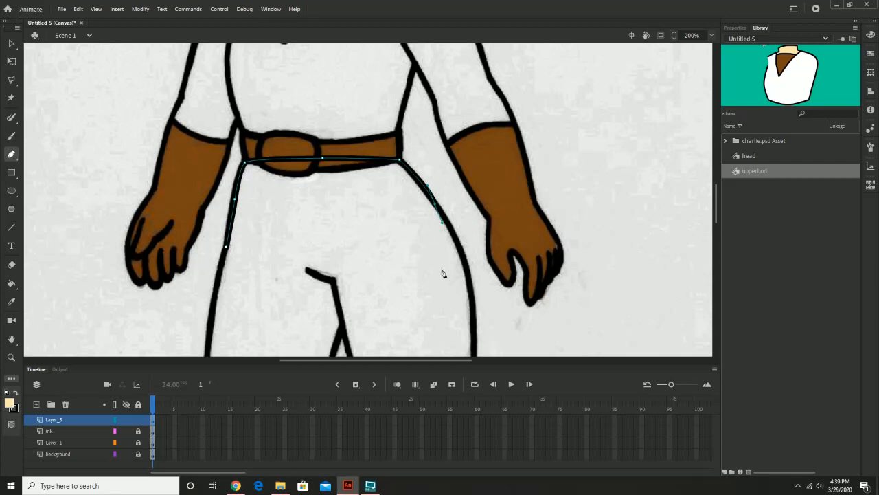
drag(443, 270, 429, 278)
click(335, 279)
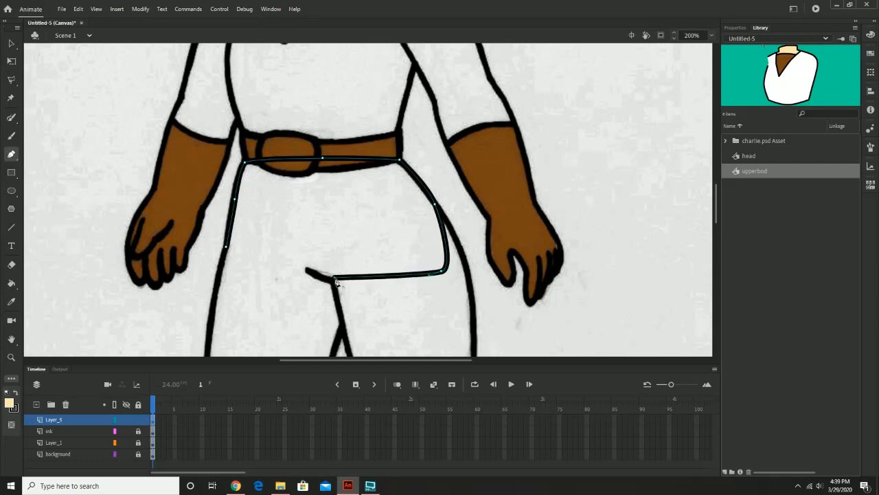
click(300, 266)
Step: Move the path's lower hip corner anchor outward onto the inked outer thigh line
click(11, 44)
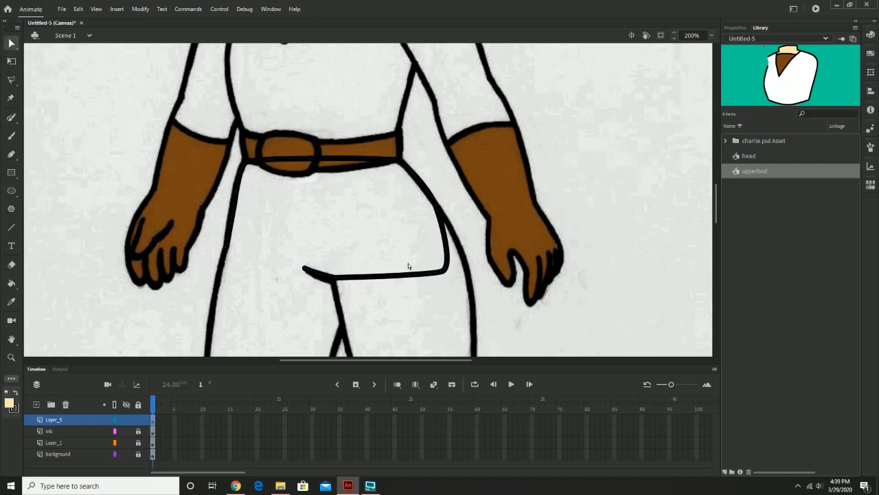
click(440, 274)
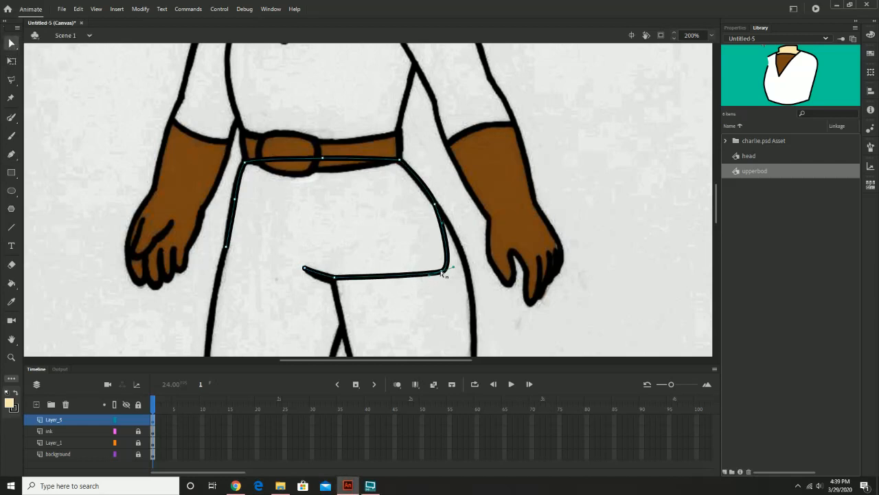
mouse_move(445, 273)
mouse_down()
mouse_move(462, 274)
mouse_move(453, 269)
mouse_up()
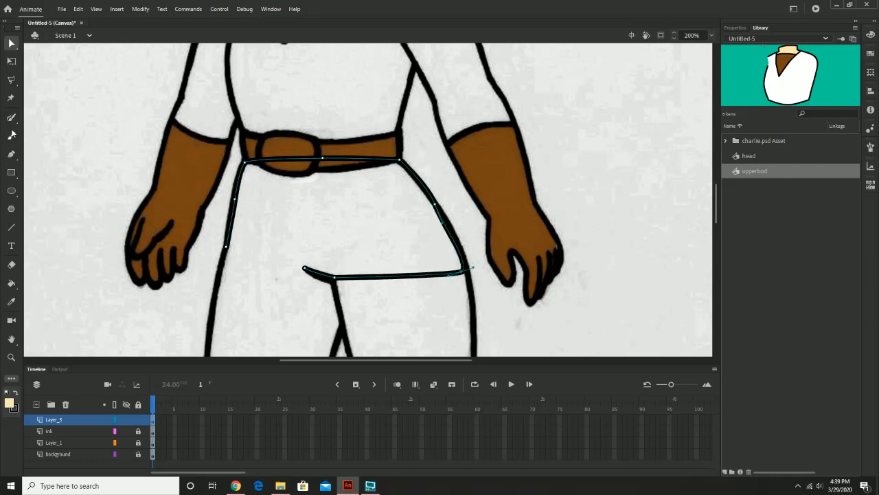
Step: Add an anchor midway along the lower thigh line, pull it down into a curve, and adjust the hip edge's handles to follow the ink
click(12, 154)
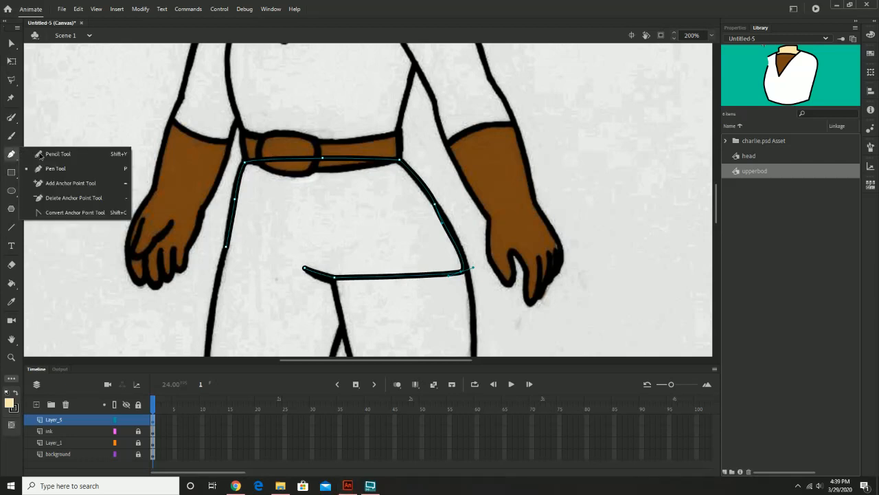
click(52, 182)
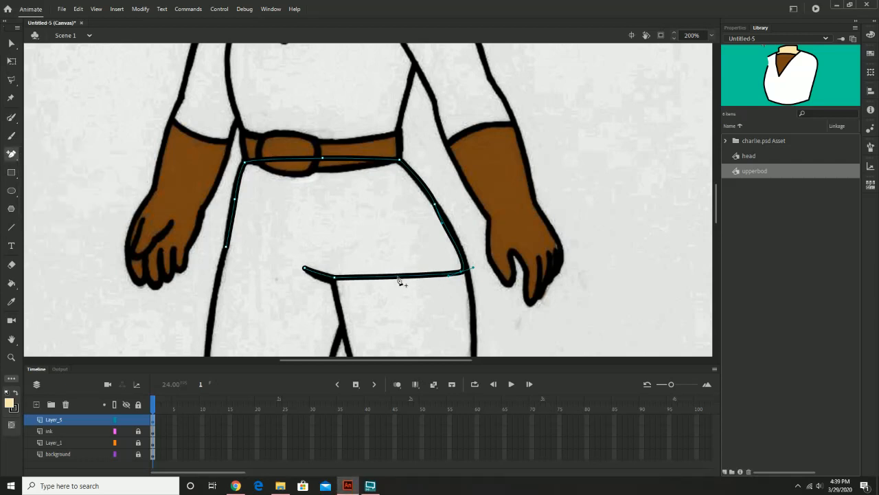
click(399, 278)
click(11, 43)
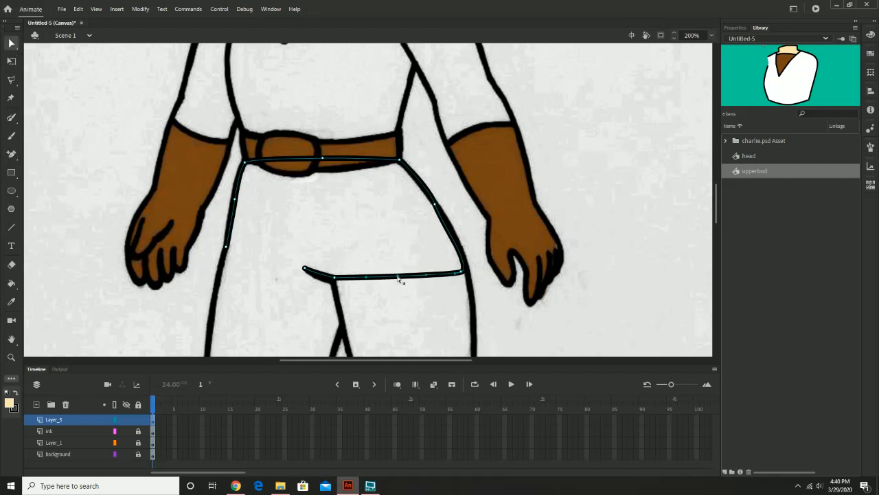
drag(400, 278, 398, 288)
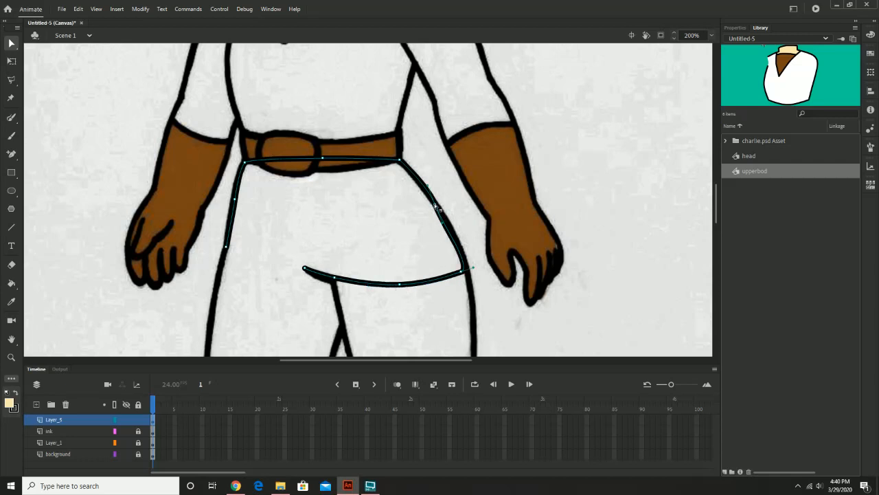
drag(426, 185, 419, 181)
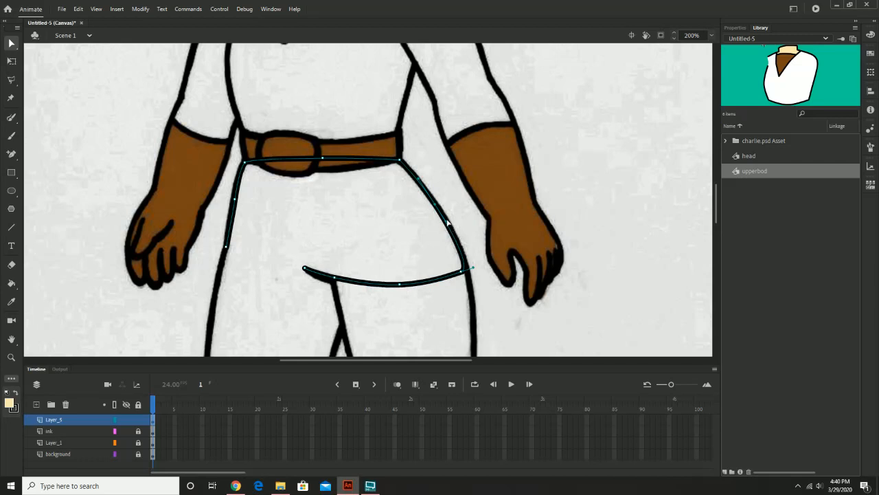
drag(447, 222, 454, 229)
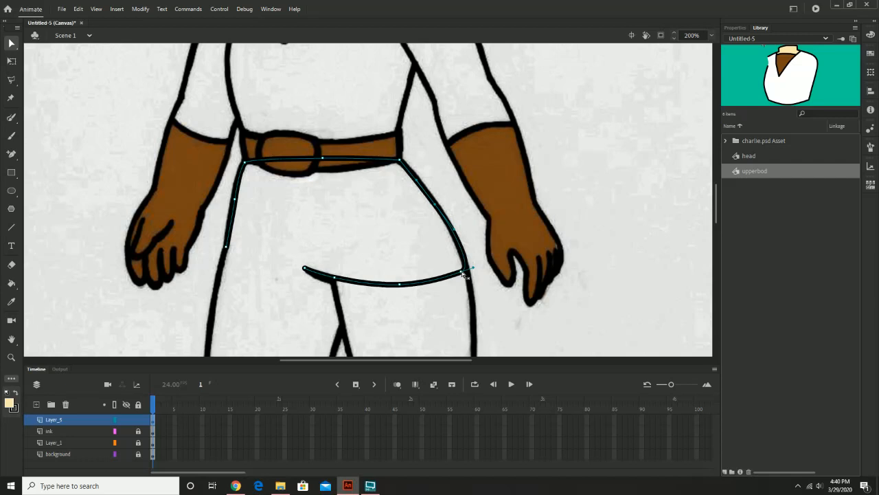
Step: Try lowering the path's anchor at the crotch onto the inked crease, then undo the last move
click(334, 278)
drag(336, 280, 335, 280)
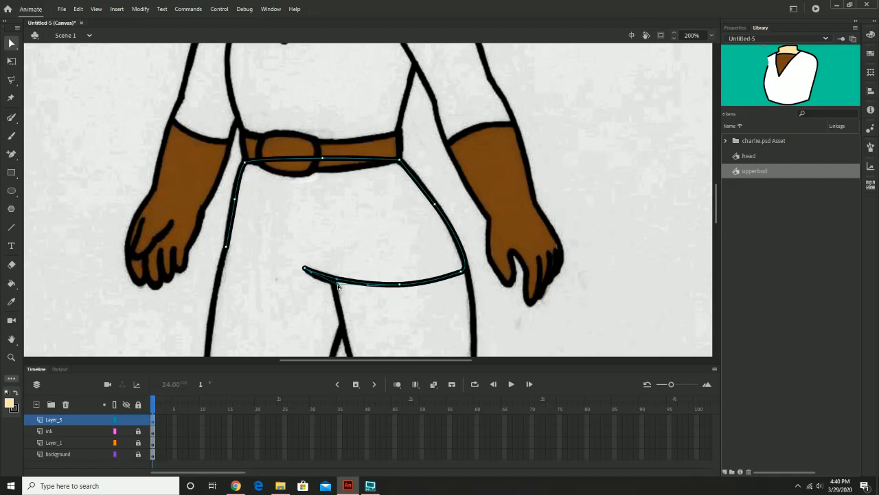
drag(338, 284, 340, 288)
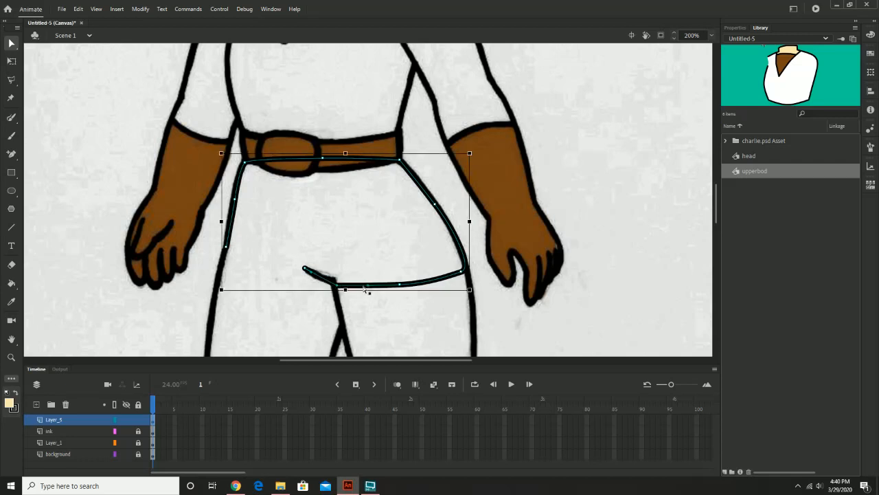
key(ctrl+z)
Step: Move the crotch anchor onto the inked junction and shift the thigh curve's middle anchor slightly outward and down
key(z)
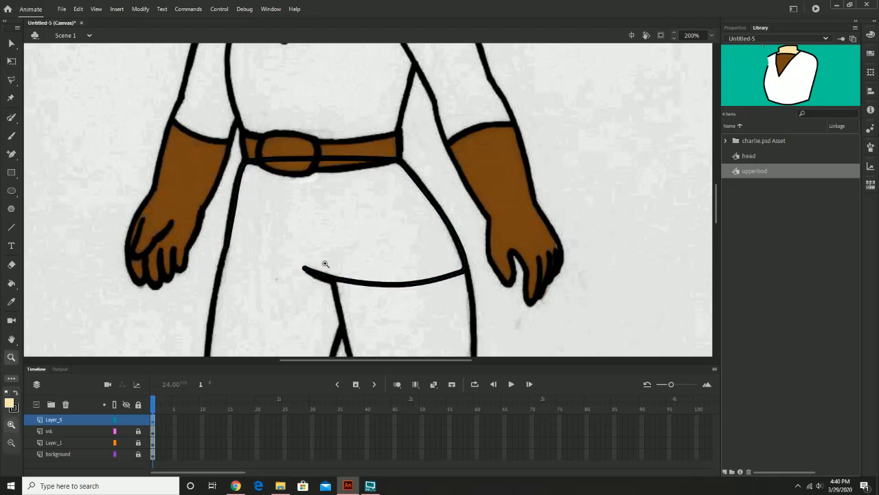
click(323, 261)
drag(442, 231, 362, 217)
click(328, 220)
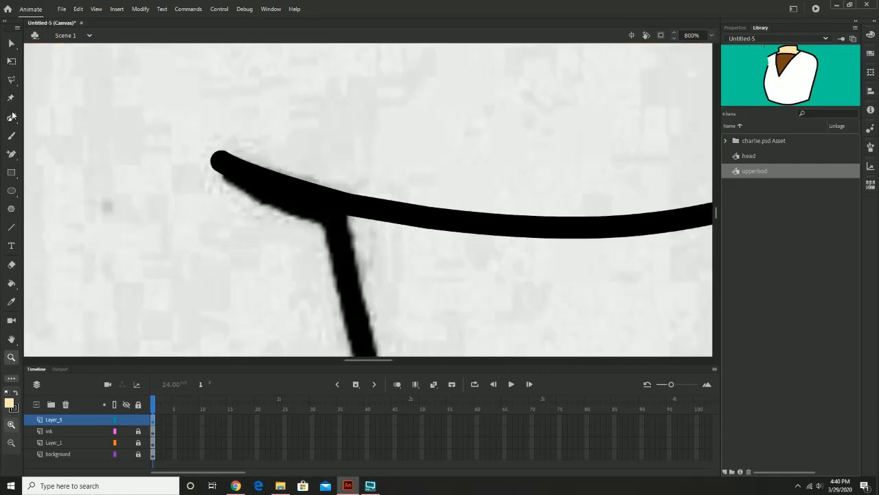
click(11, 43)
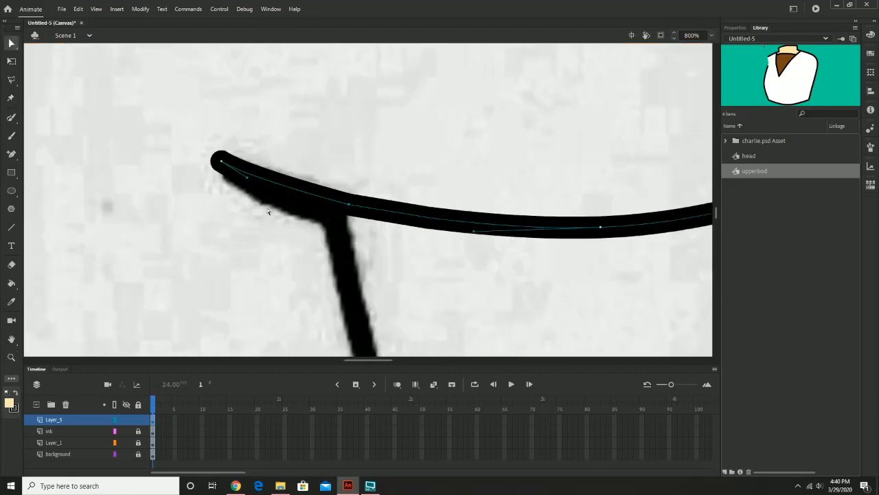
drag(349, 205, 347, 217)
drag(475, 252, 413, 263)
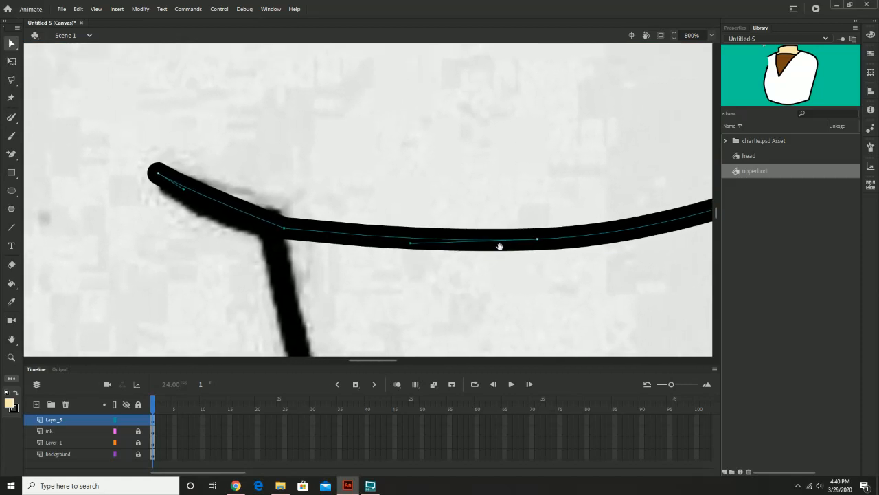
drag(539, 242, 552, 249)
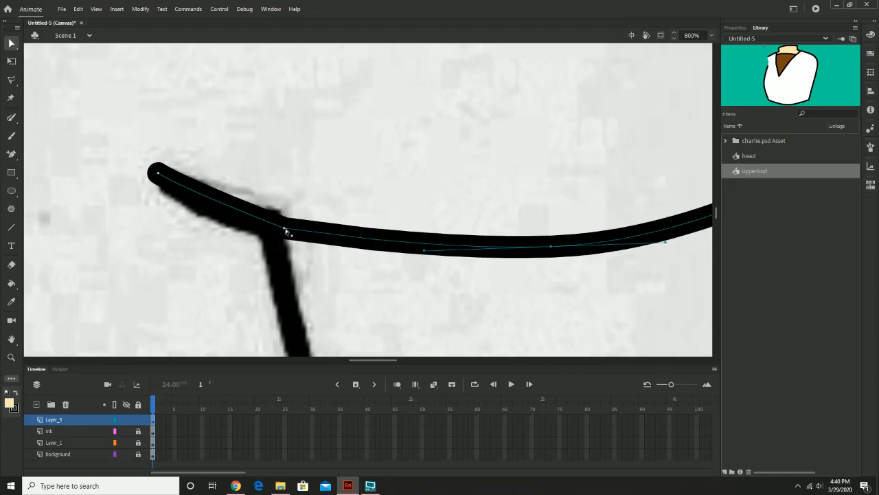
drag(285, 228, 275, 226)
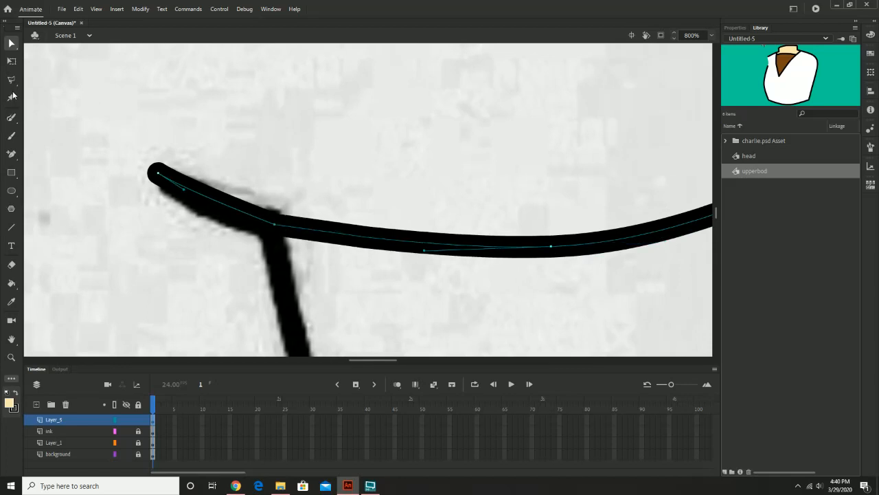
Step: Convert the crotch anchor to a smooth curve point and move the path's free end onto the inked tip of the crease
click(11, 153)
click(11, 156)
click(49, 212)
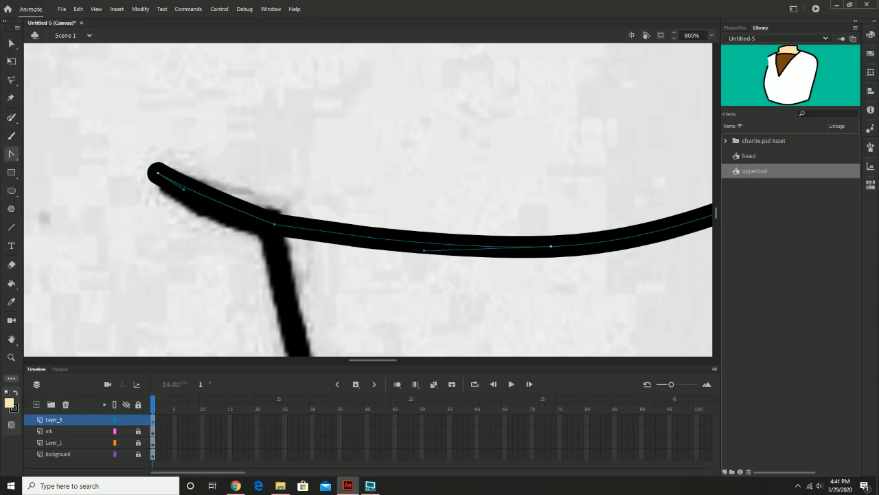
drag(276, 227, 300, 234)
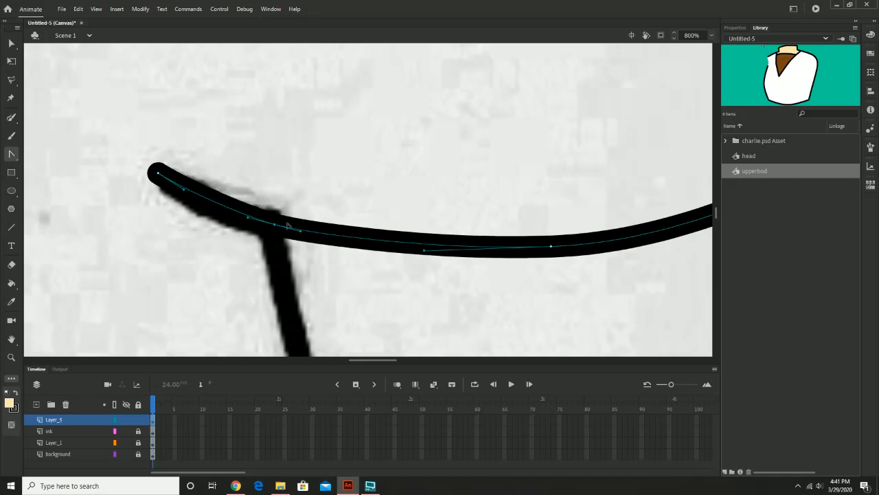
click(11, 43)
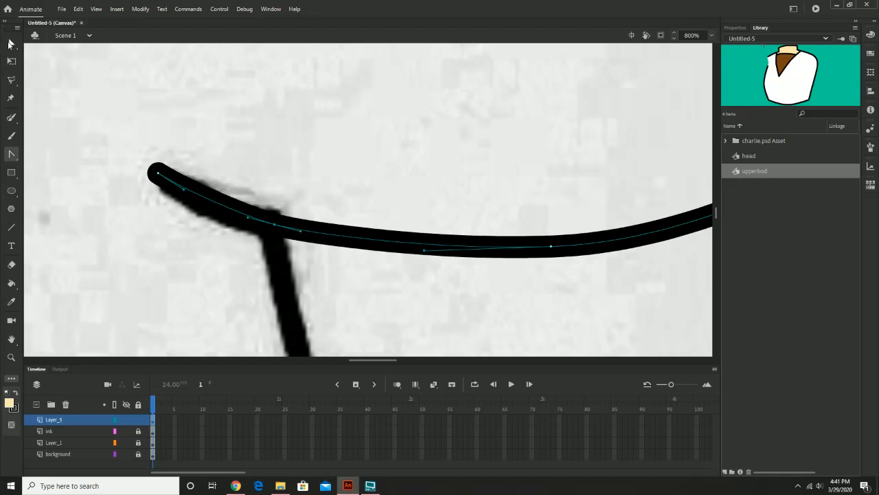
click(158, 174)
drag(160, 174, 172, 187)
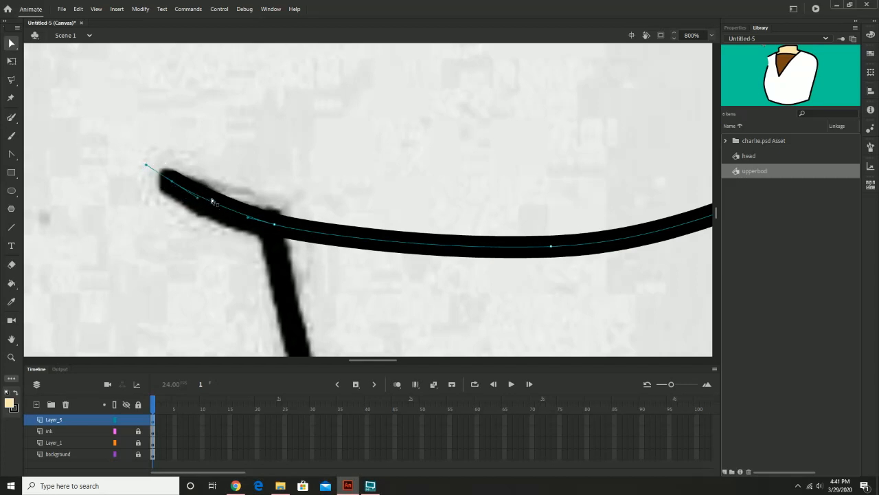
Step: Examine the traced hip outline against the inked drawing, from the crotch crease up to the belt
key(z)
alt+click(283, 176)
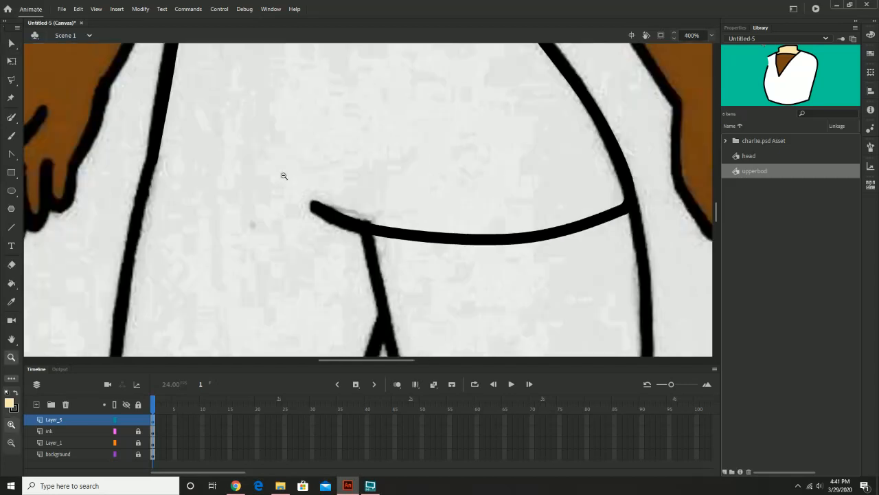
alt+click(284, 176)
drag(463, 191, 371, 224)
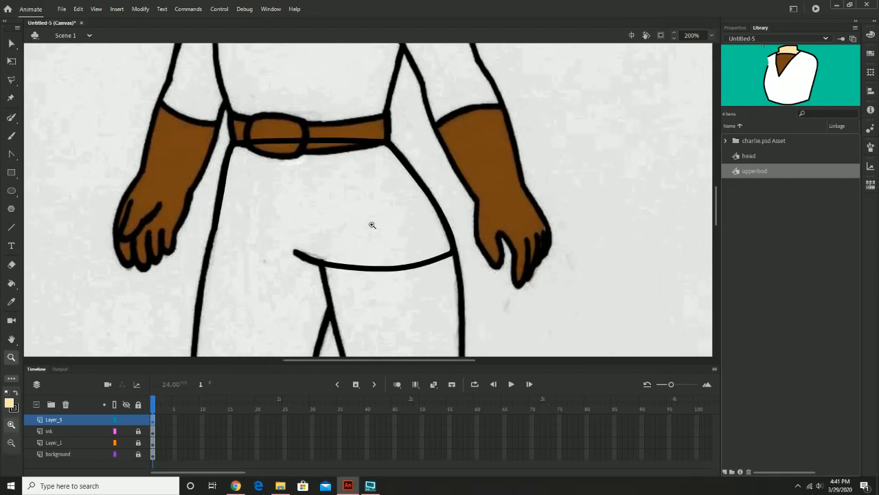
click(295, 158)
drag(358, 211, 342, 244)
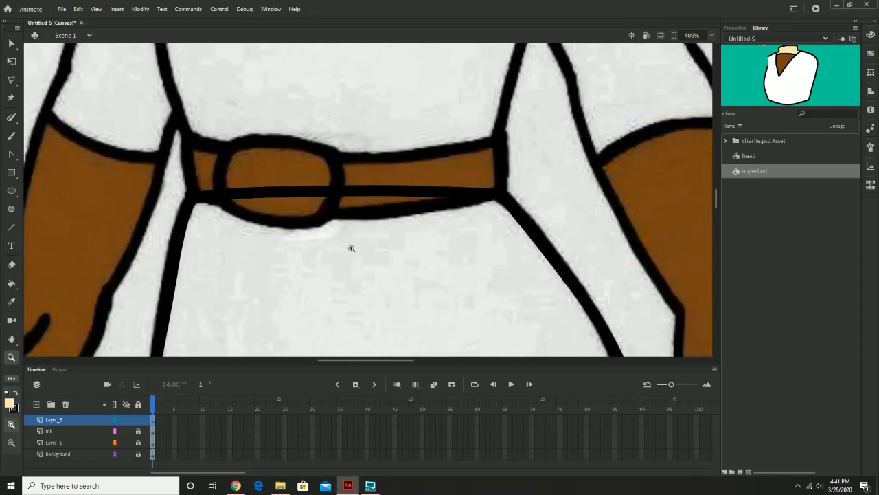
scroll(414, 230, down, 1)
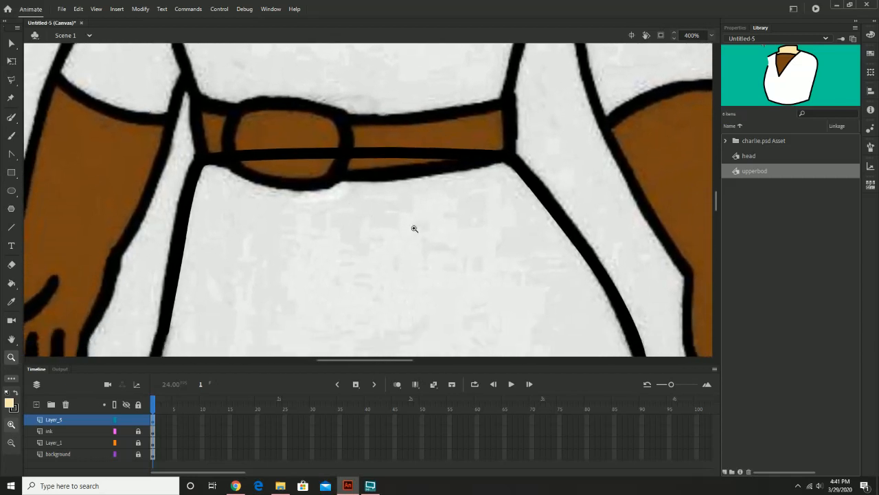
key(c)
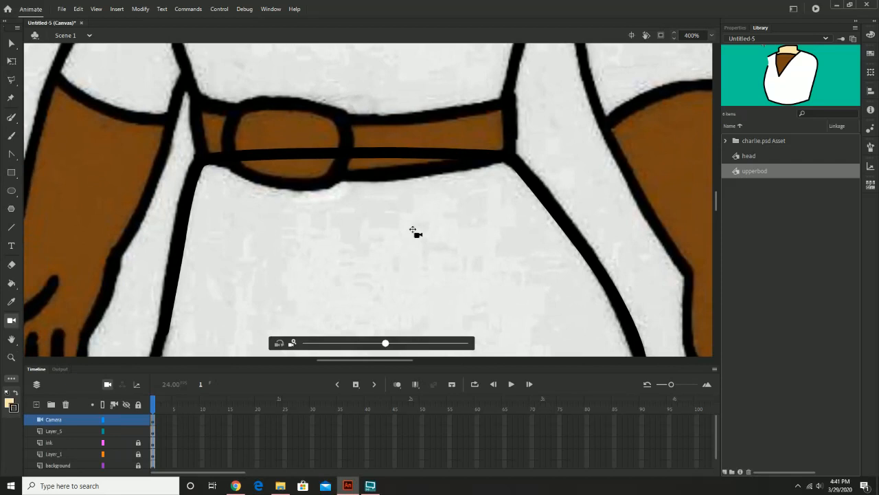
alt+click(403, 233)
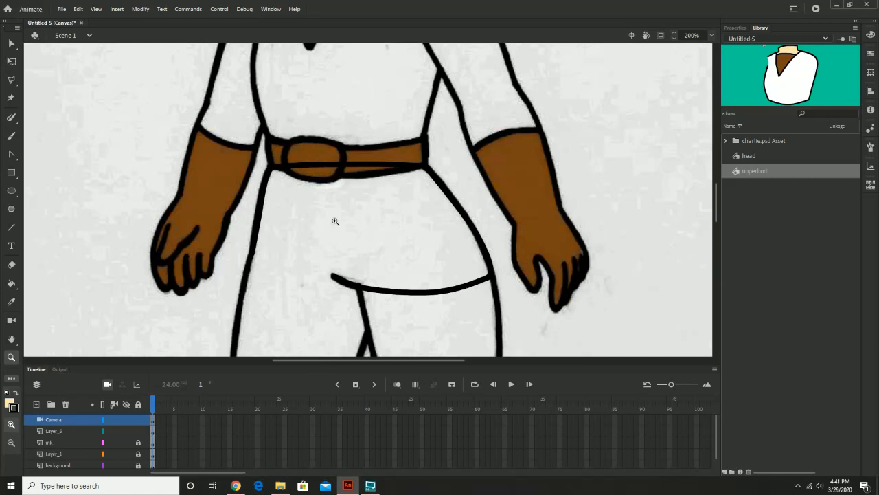
click(11, 135)
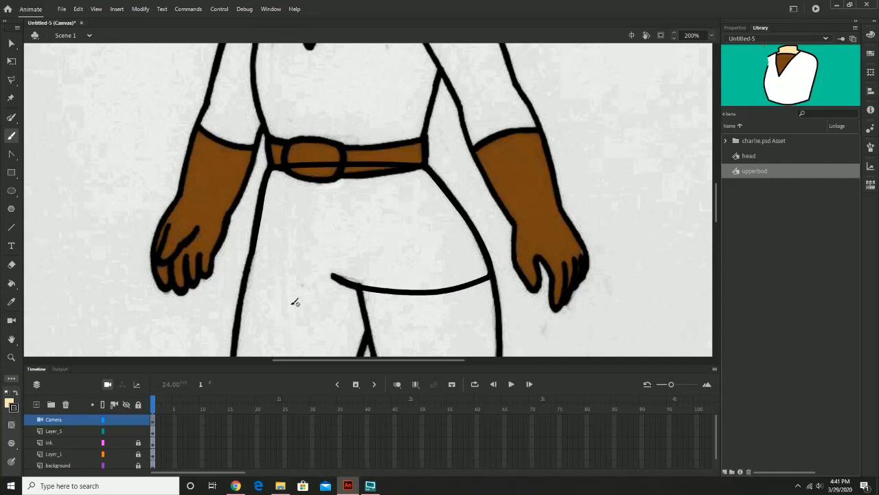
click(12, 44)
click(36, 44)
click(11, 135)
click(272, 262)
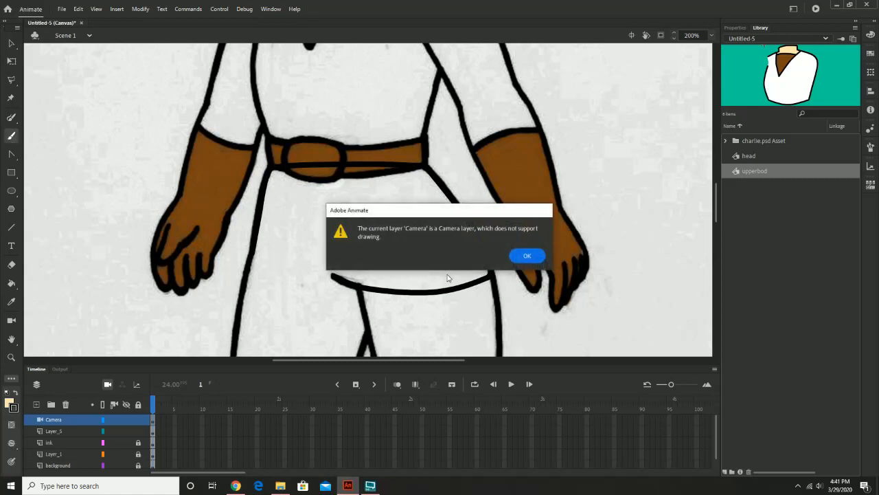
click(526, 257)
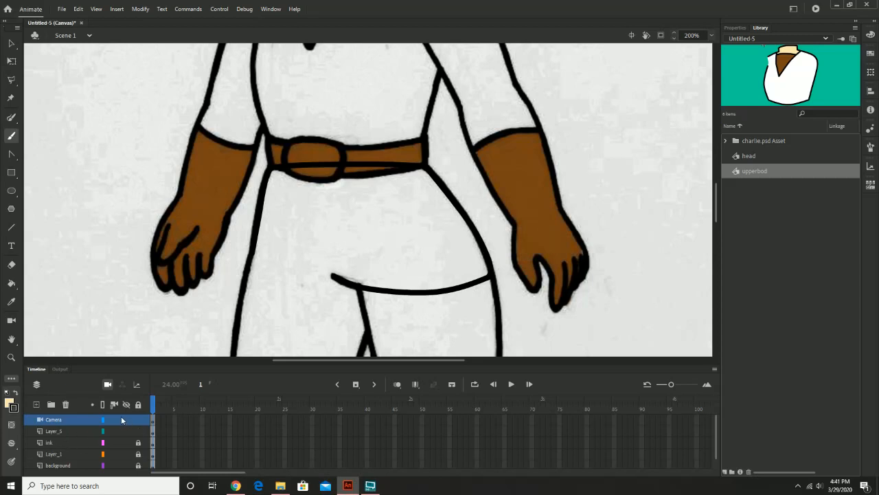
click(107, 384)
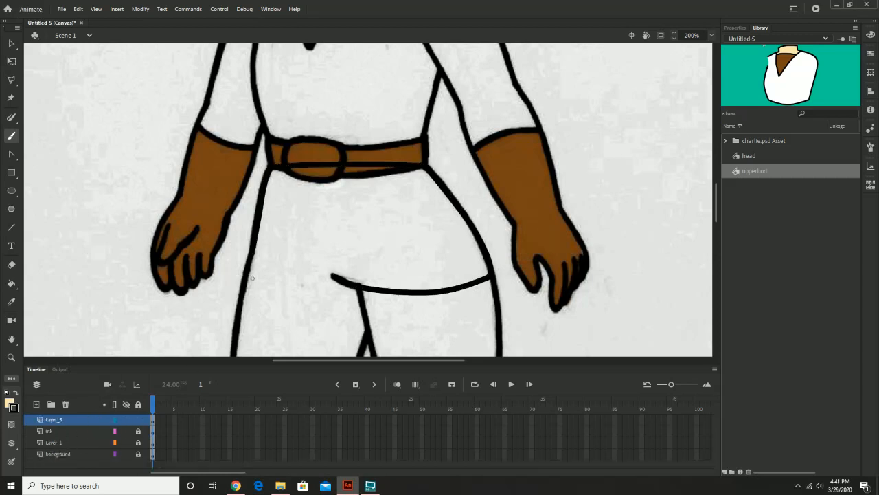
Step: Set the fill to white on Layer_5, try brushing from the left hip line's lower end towards the crease, and undo the stroke
click(57, 419)
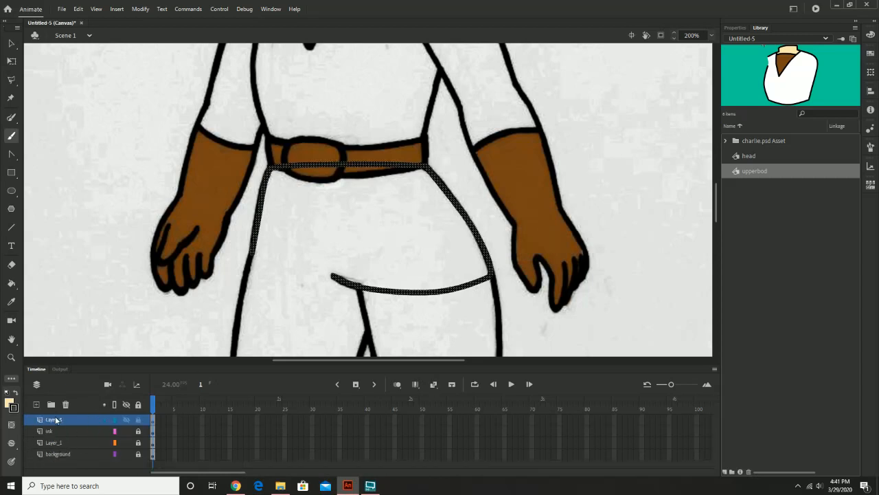
click(9, 403)
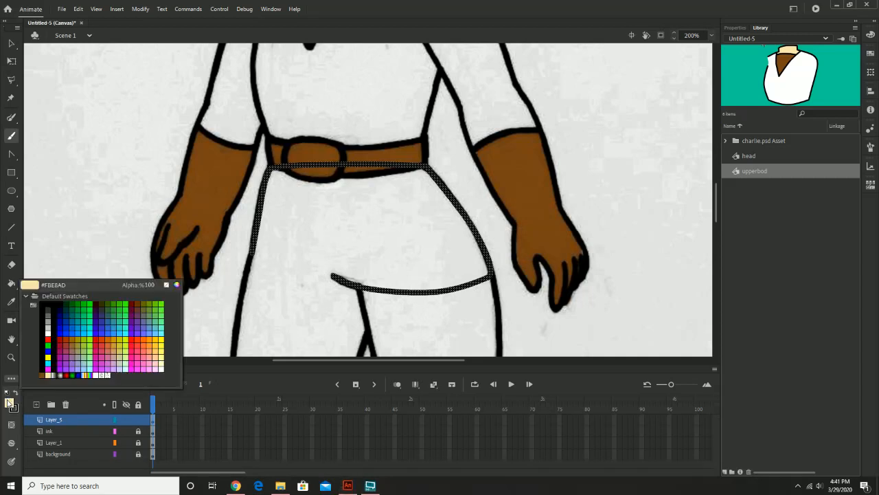
click(49, 330)
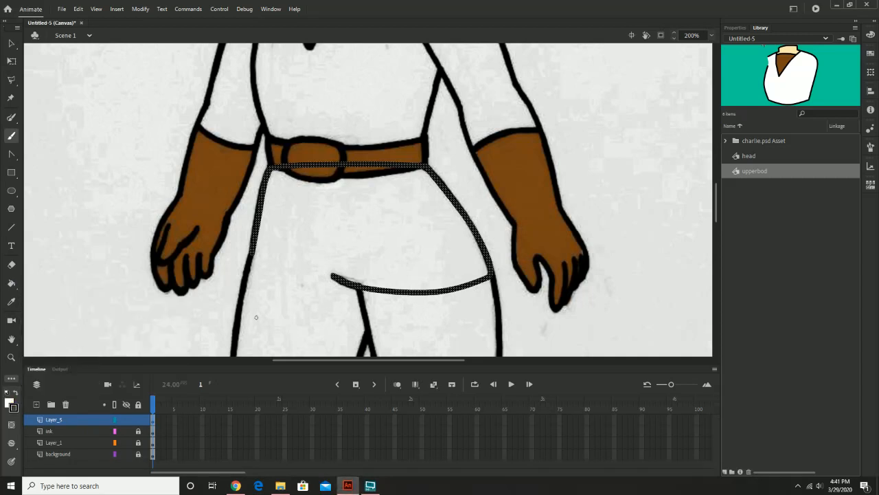
key(z)
click(291, 262)
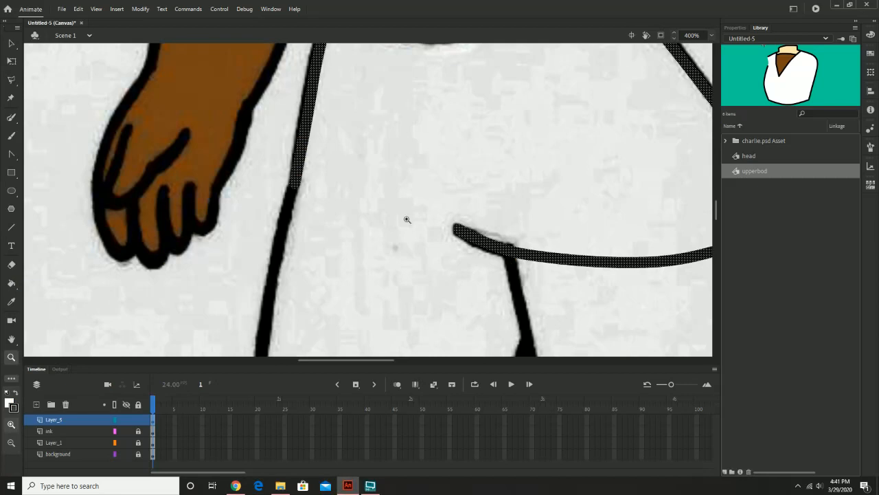
drag(406, 219, 320, 237)
click(319, 236)
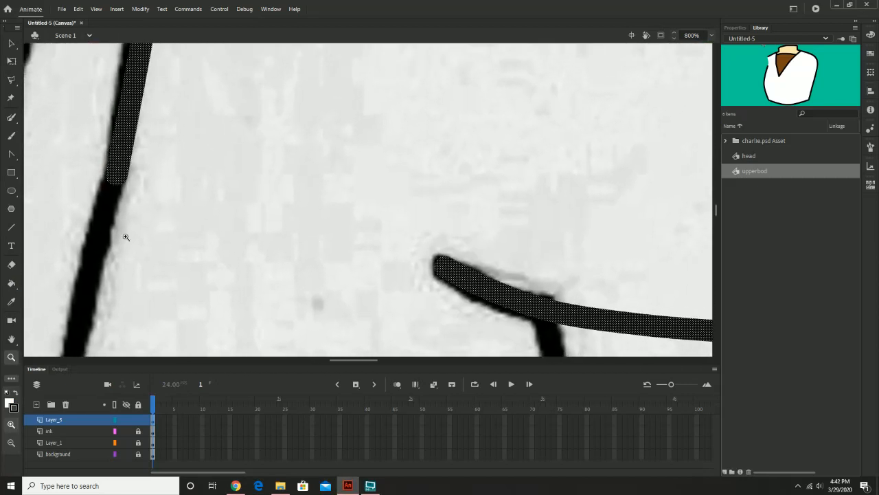
click(11, 136)
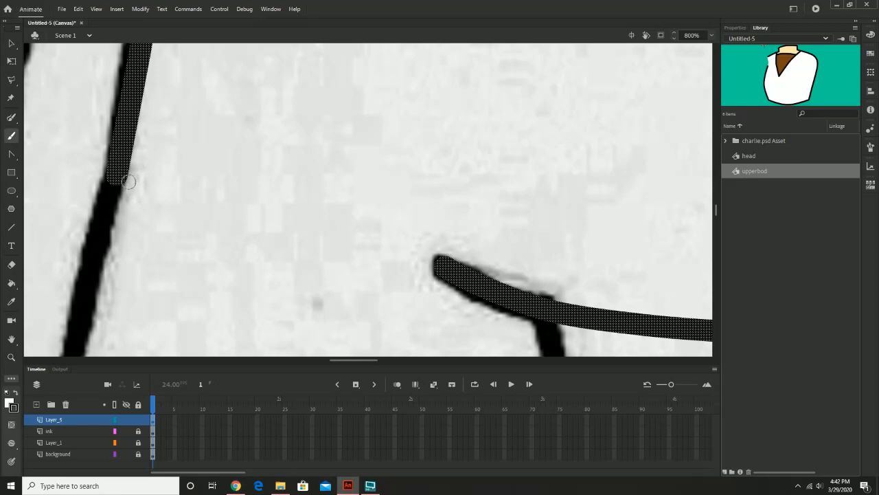
drag(128, 182, 177, 200)
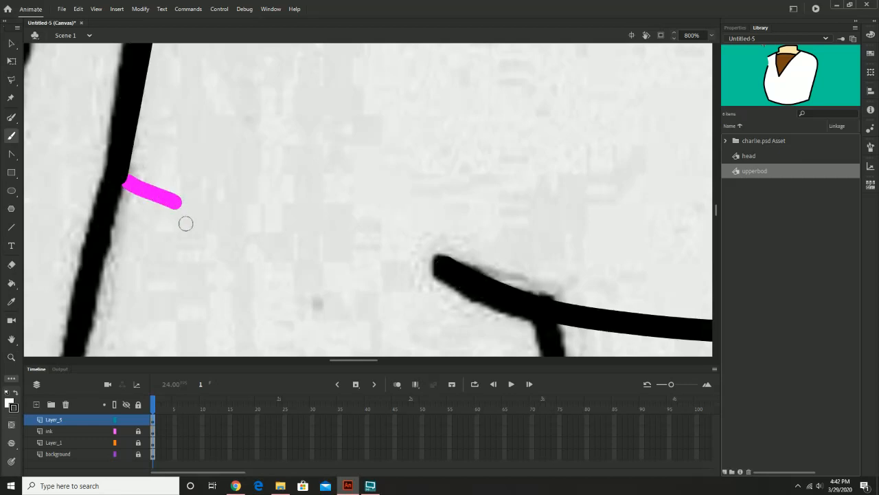
key(ctrl+z)
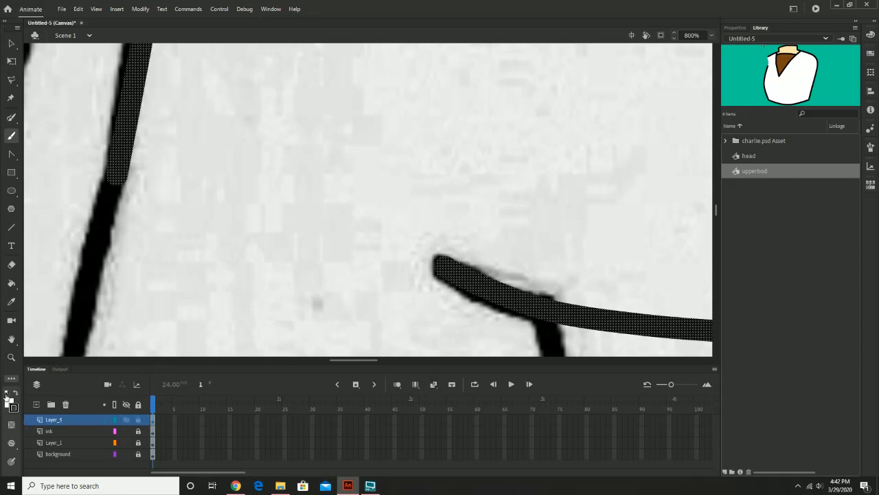
Step: Set the fill to white again, try another short brush stroke from the hip line's end, and undo it
click(9, 403)
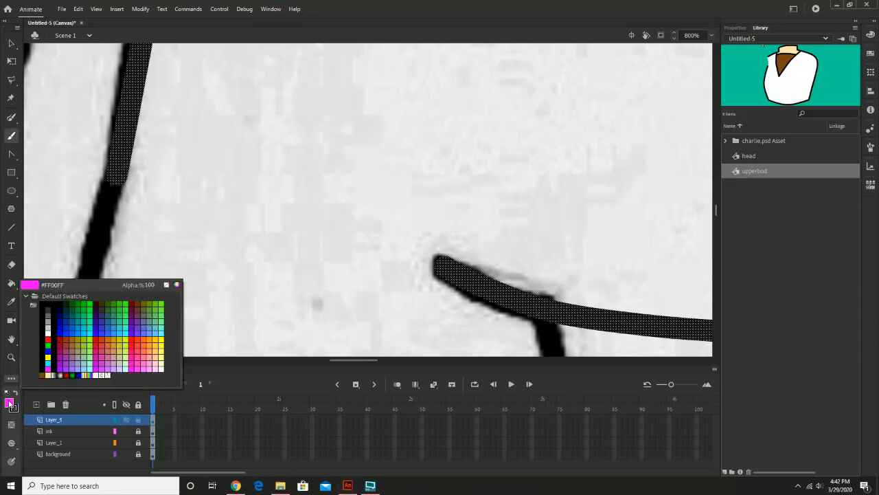
click(47, 331)
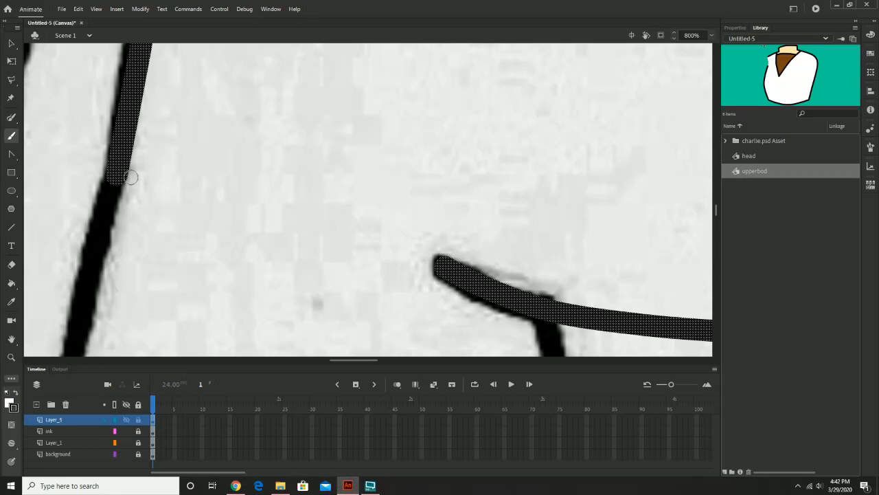
drag(129, 175, 159, 198)
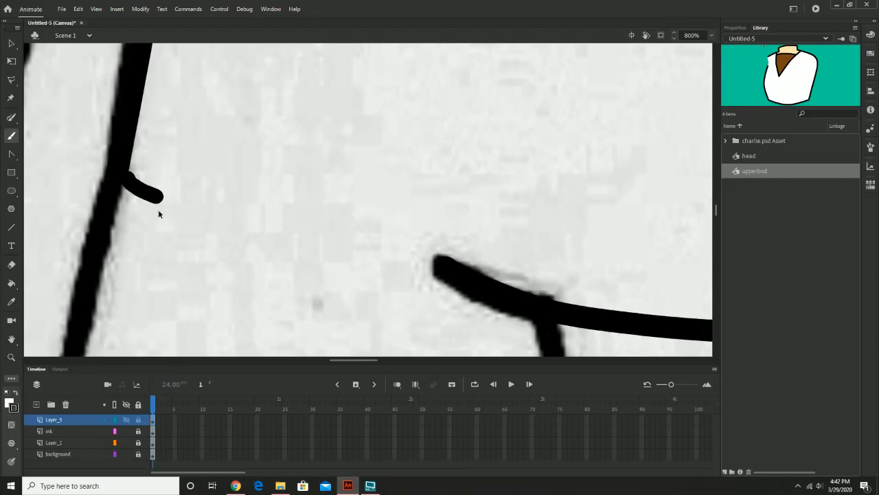
key(ctrl+z)
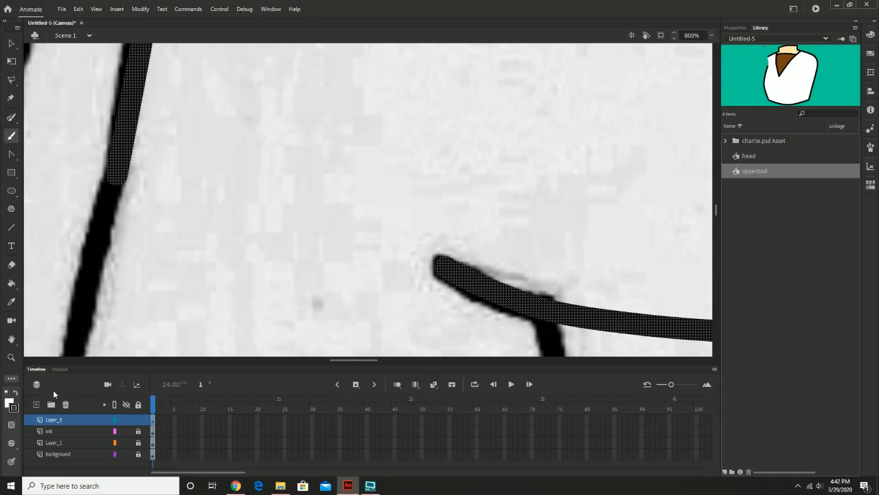
Step: Try a grey stroke colour and a brush stroke across the hip gap, then try white for the stroke, undoing the last change
click(15, 408)
click(11, 137)
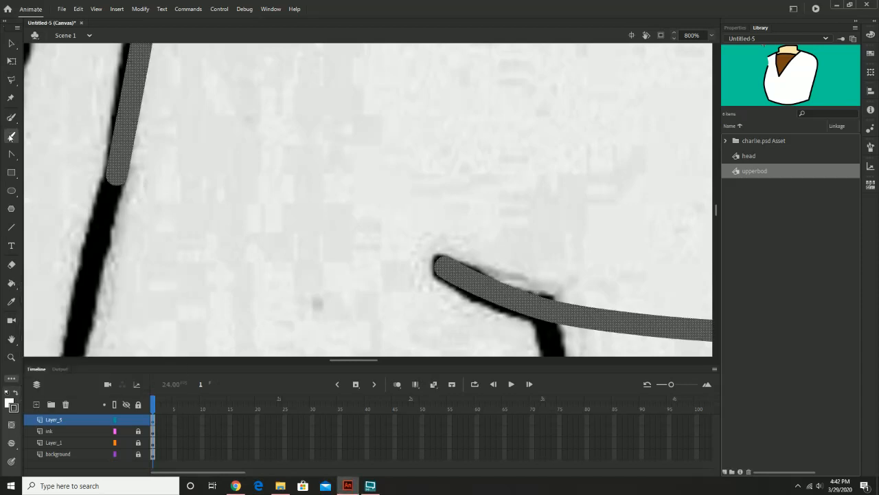
drag(135, 180, 261, 230)
key(ctrl+z)
click(16, 407)
click(49, 330)
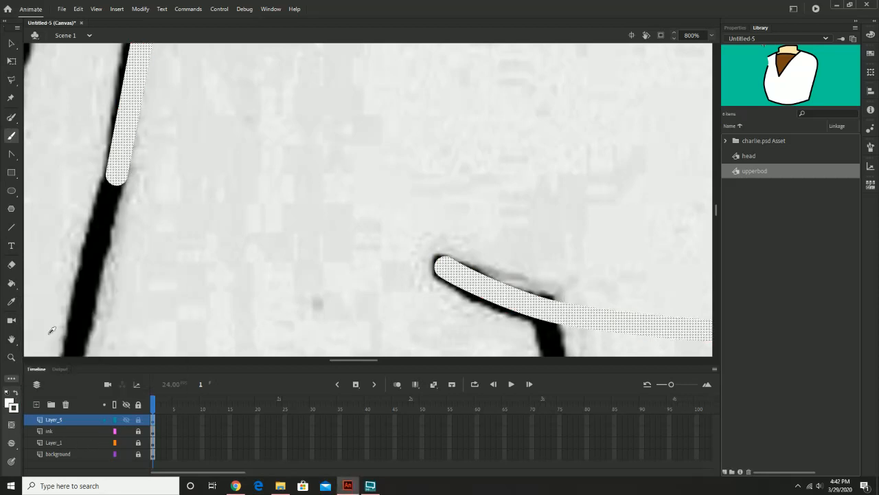
key(ctrl+z)
Step: Reselect the traced hip outline and set its stroke colour to black
click(12, 44)
click(255, 159)
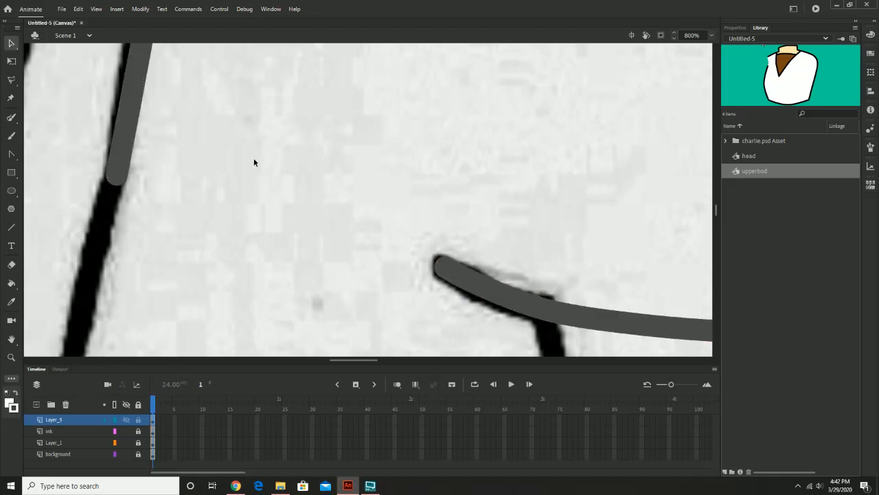
click(134, 151)
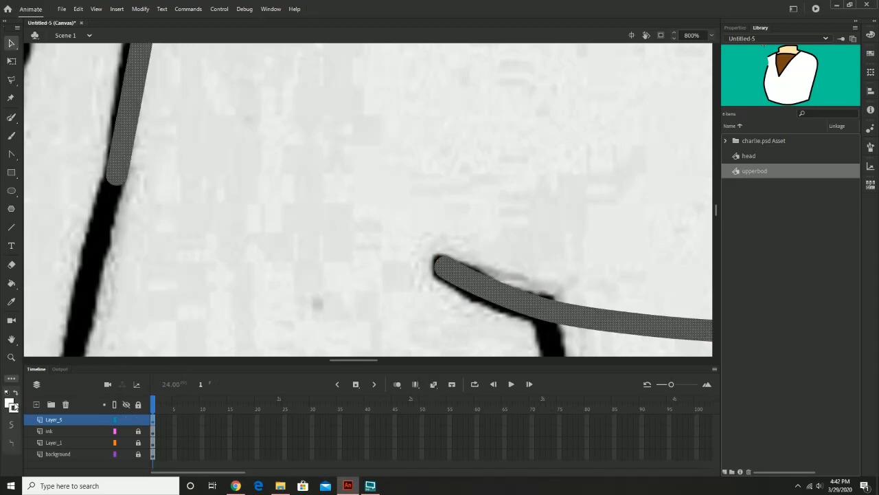
click(17, 407)
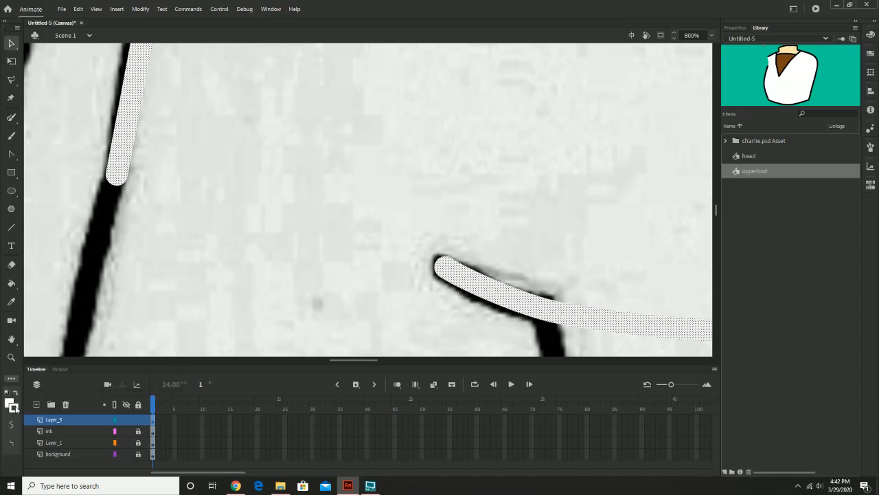
click(19, 408)
click(20, 408)
click(19, 408)
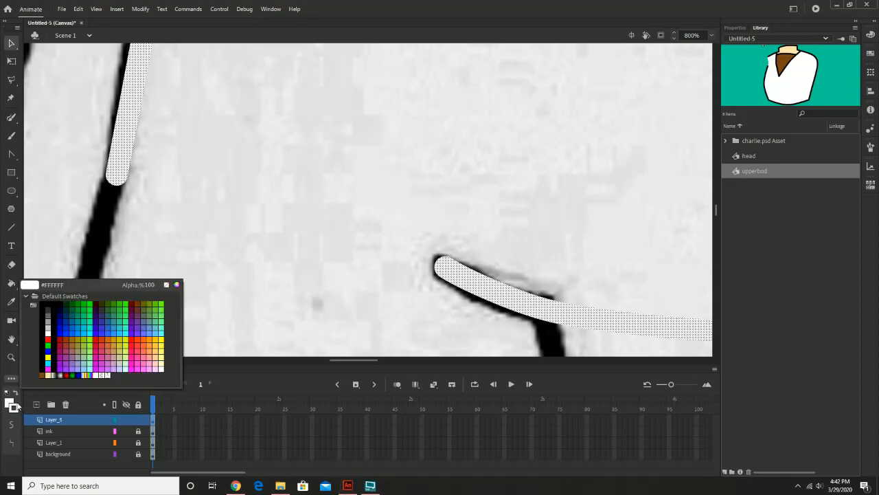
click(42, 303)
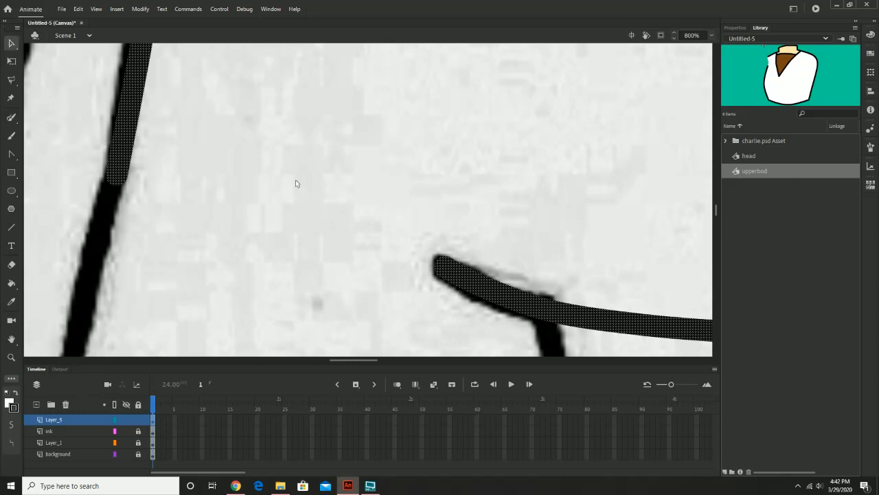
Step: With nothing selected, set stroke and fill to white and brush a line joining the left hip line's lower end to the crease tip
click(288, 199)
click(17, 392)
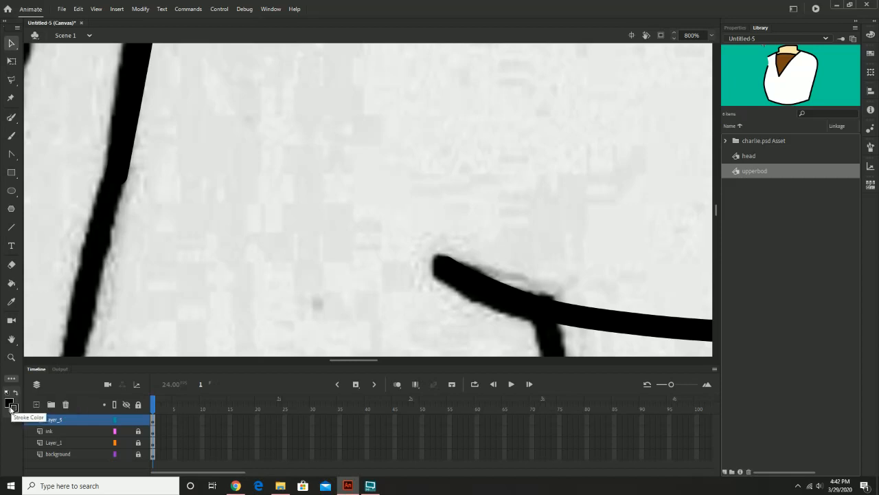
click(13, 407)
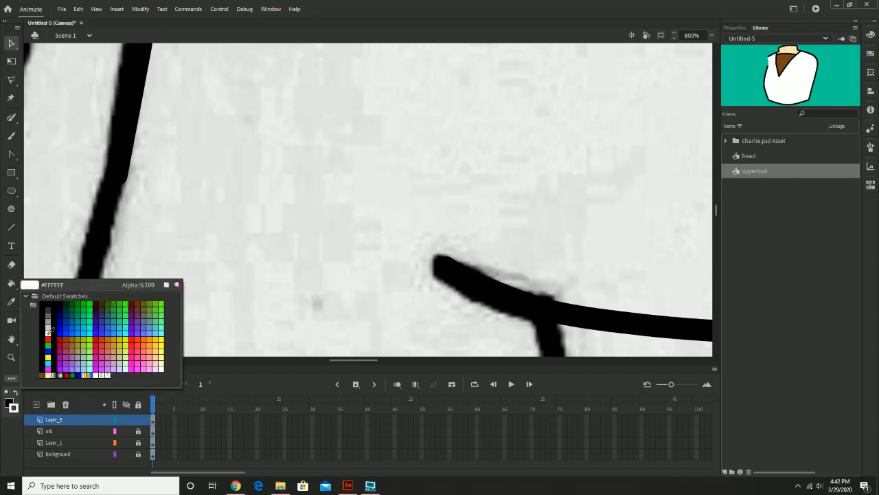
click(49, 332)
click(9, 403)
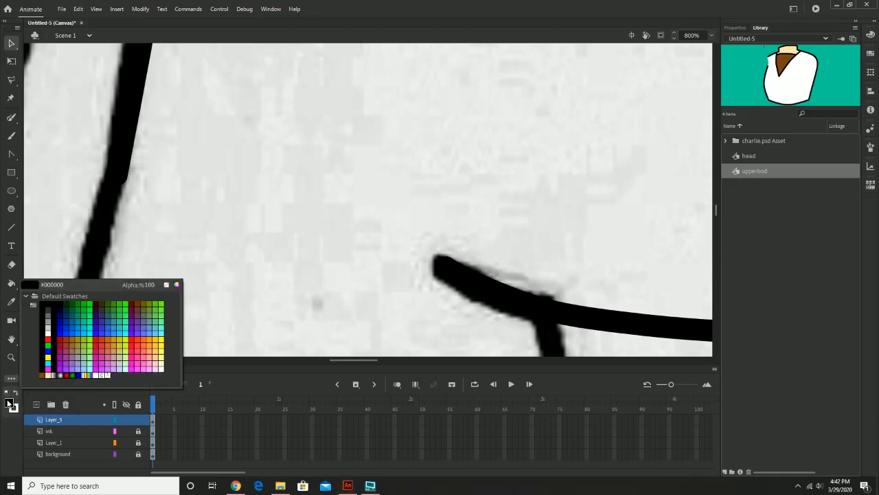
click(47, 333)
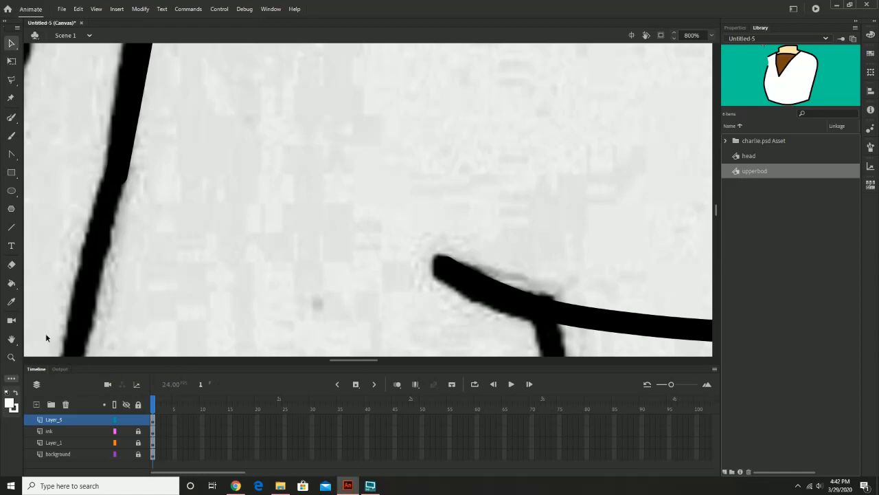
click(11, 135)
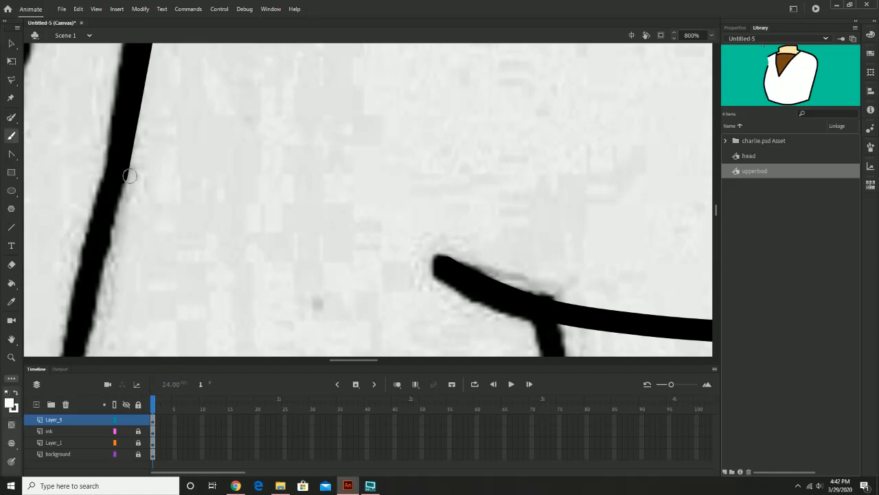
mouse_move(125, 177)
mouse_down()
mouse_move(273, 236)
mouse_move(436, 262)
mouse_up()
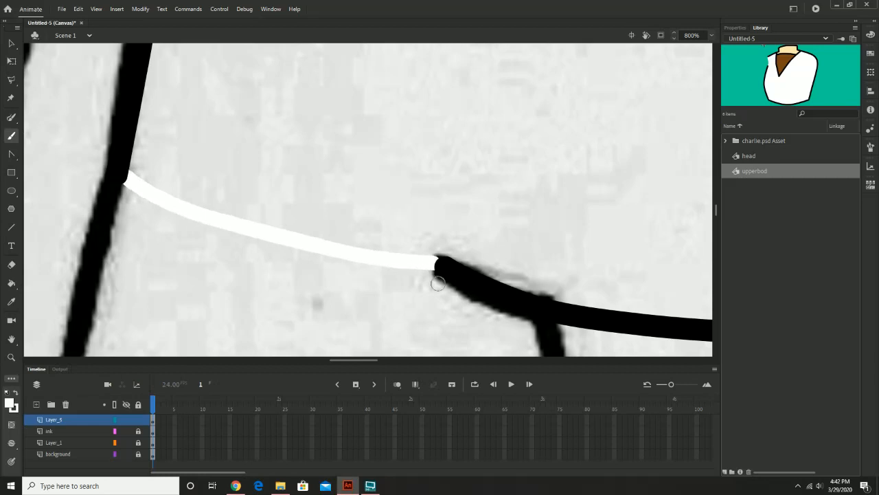
Step: Fill the closed hip outline with white using the Paint Bucket
key(z)
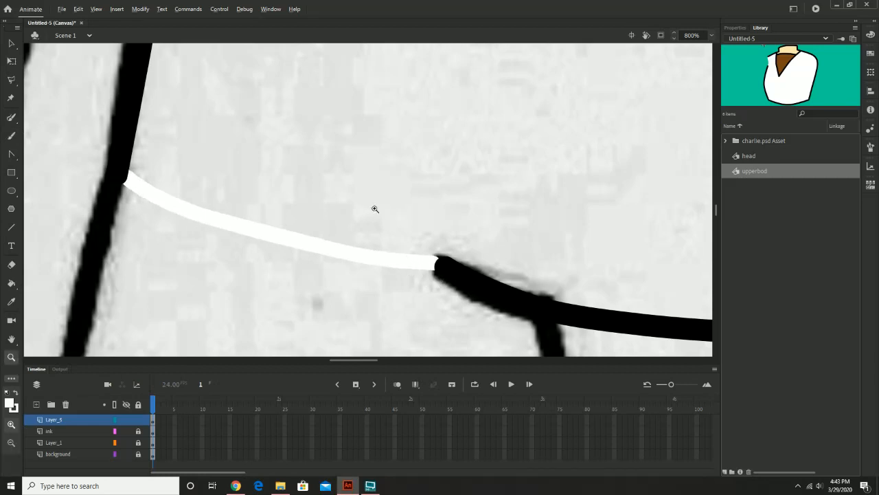
alt+click(375, 209)
alt+click(373, 206)
drag(406, 163, 340, 202)
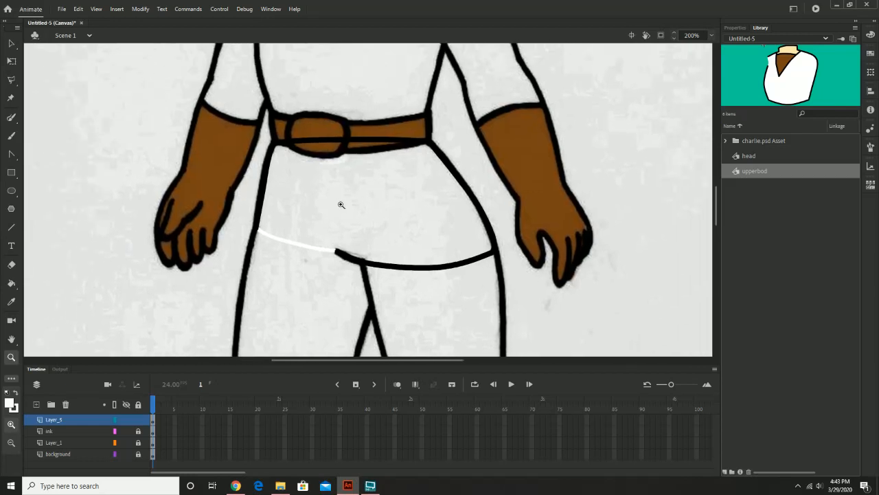
click(339, 202)
drag(393, 196, 359, 202)
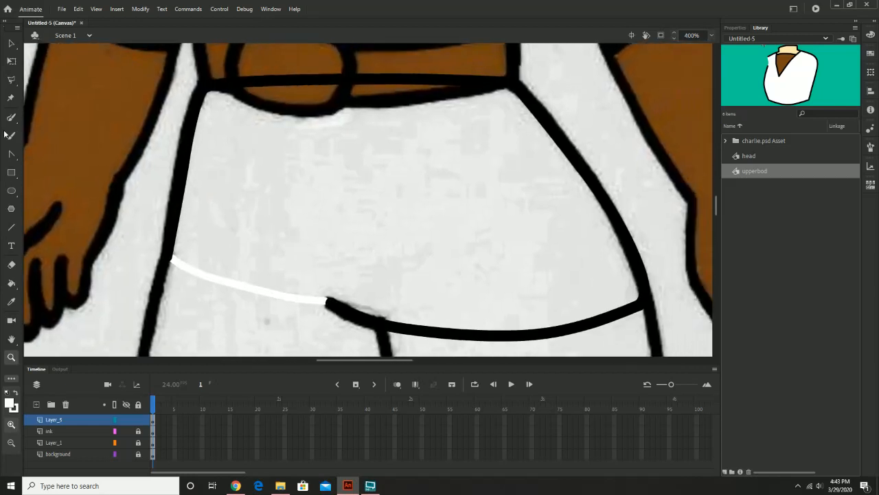
click(11, 283)
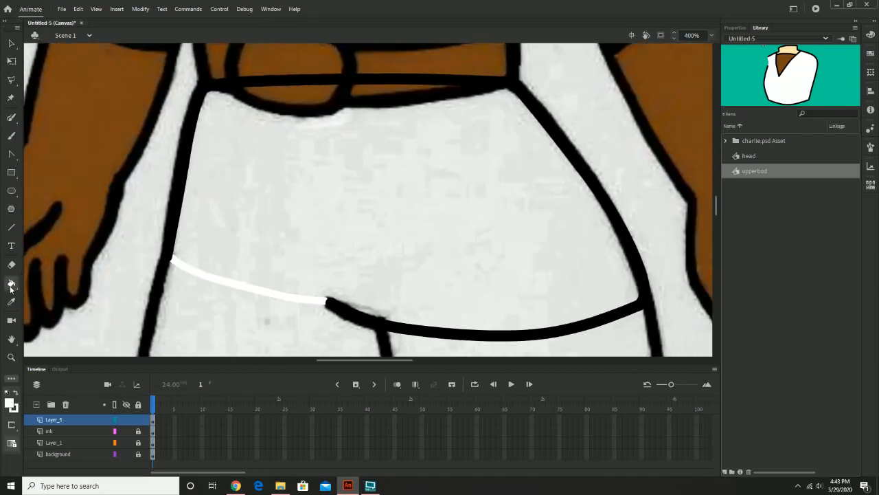
click(291, 202)
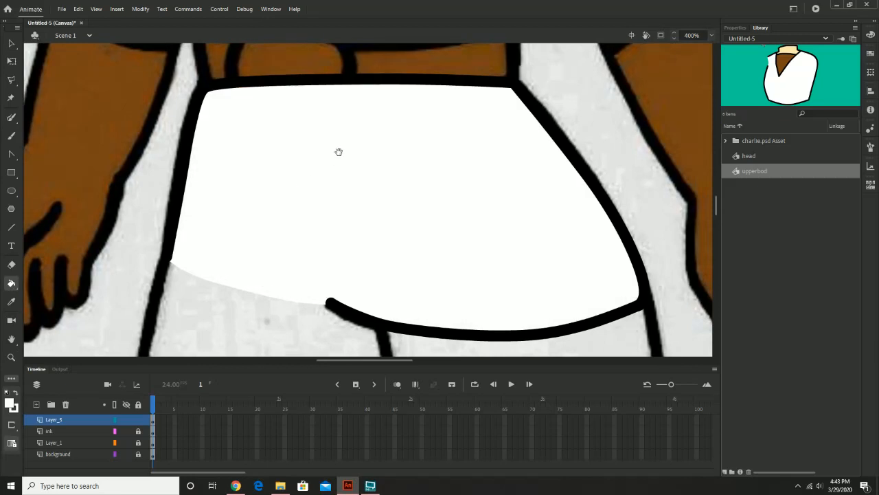
Step: Select the anchor points along the hip shape's top edge with the Subselection tool and move them down to just below the belt
drag(391, 122, 366, 186)
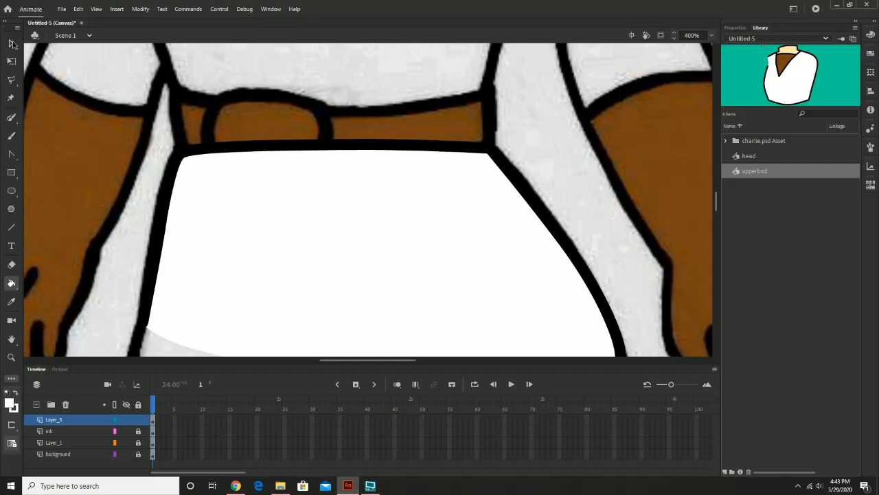
click(11, 44)
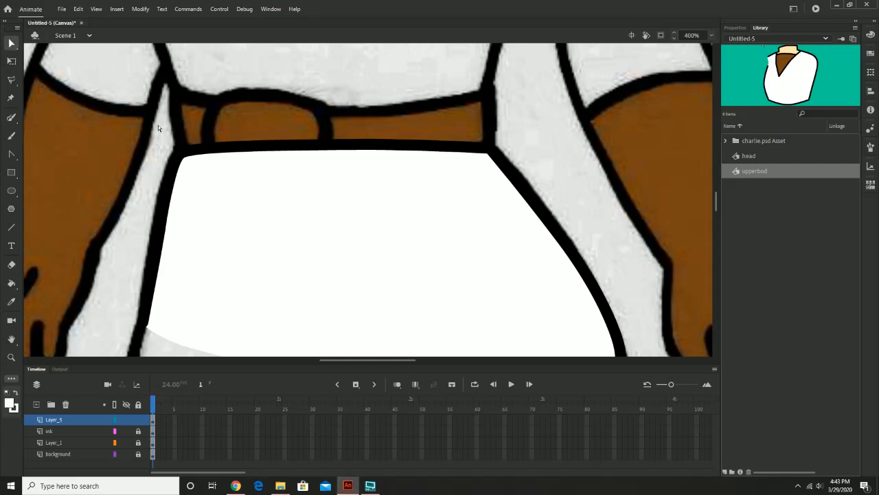
mouse_move(158, 125)
mouse_down()
mouse_move(402, 163)
mouse_move(519, 158)
mouse_up()
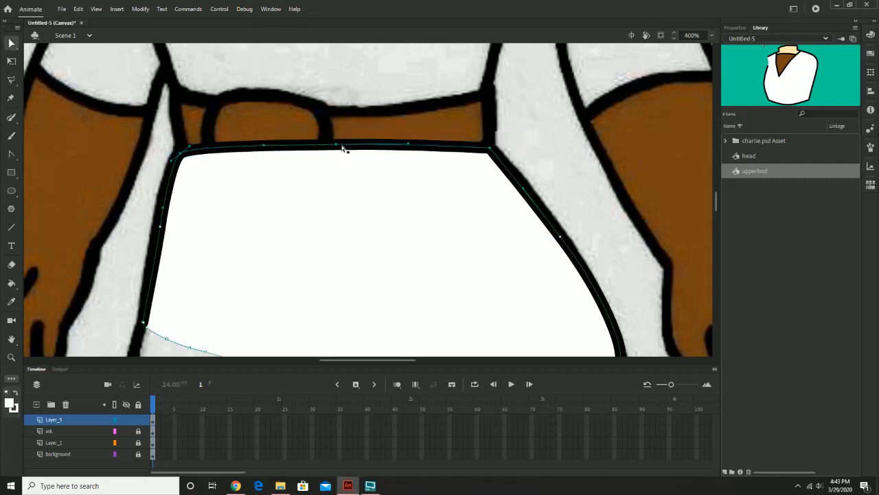
drag(157, 117, 595, 160)
drag(336, 148, 340, 177)
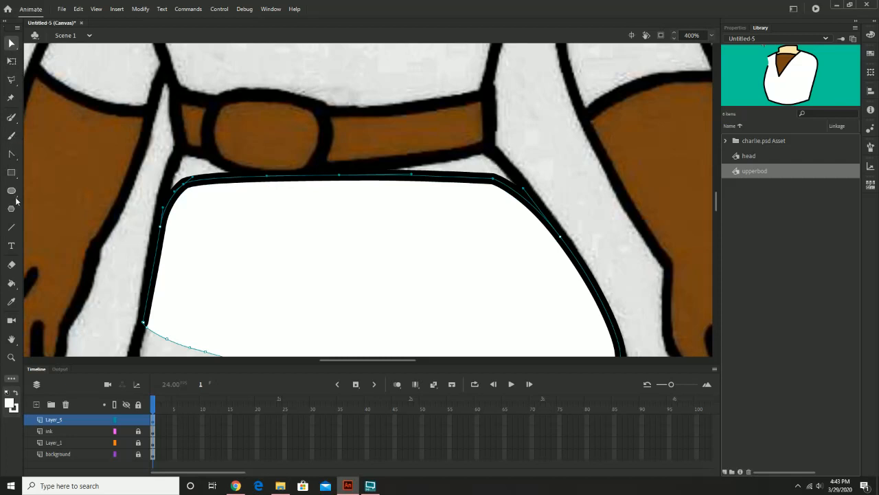
Step: Try a white Pen path along the belt's top edge and undo it
click(11, 156)
click(17, 156)
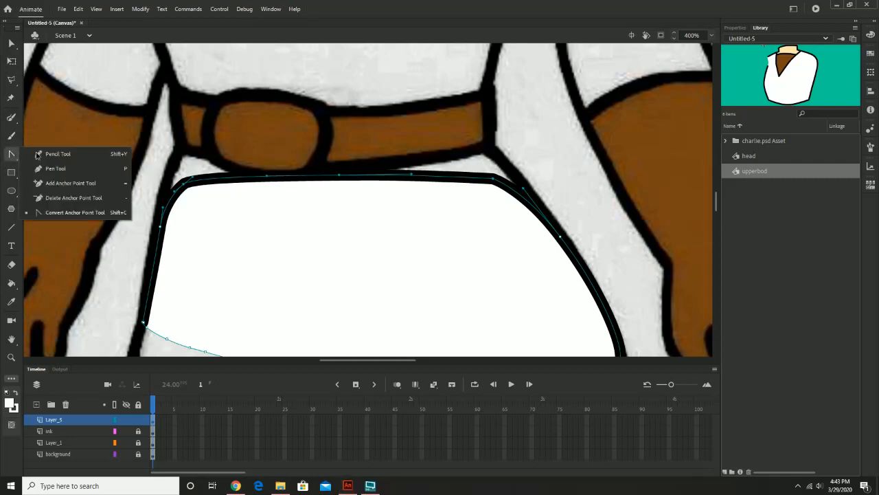
click(37, 154)
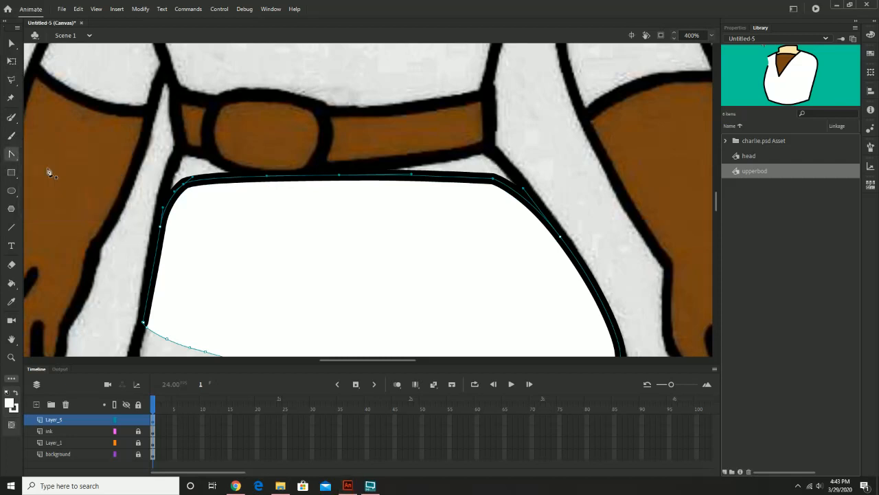
click(172, 90)
drag(331, 112, 430, 111)
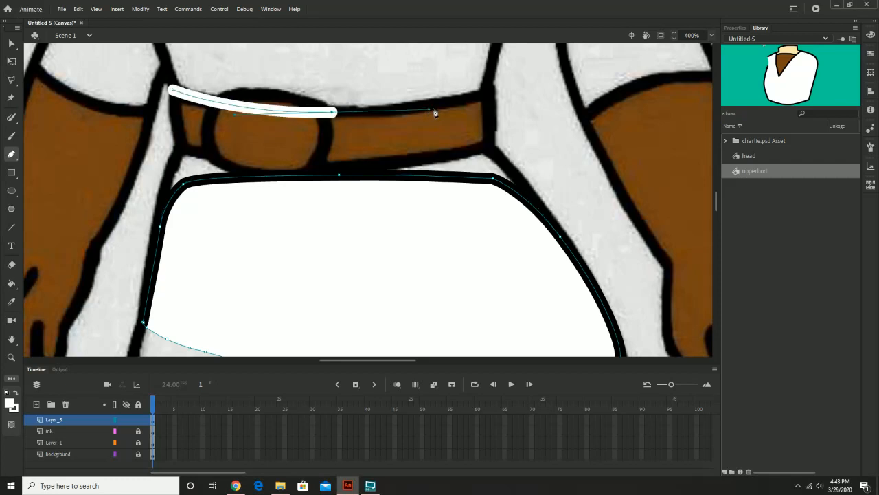
key(ctrl+z)
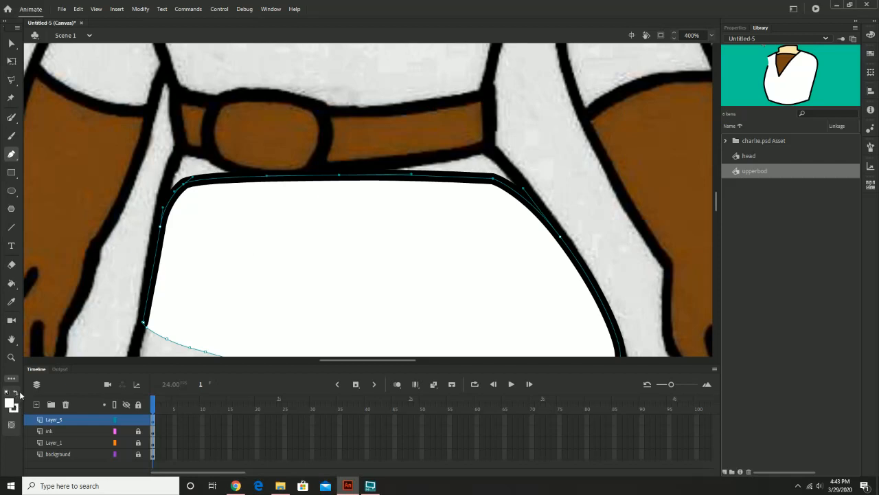
Step: Set the stroke colour to black, deselect the hip shape, and draw a curved Pen path along the belt's top edge to its right corner
click(12, 405)
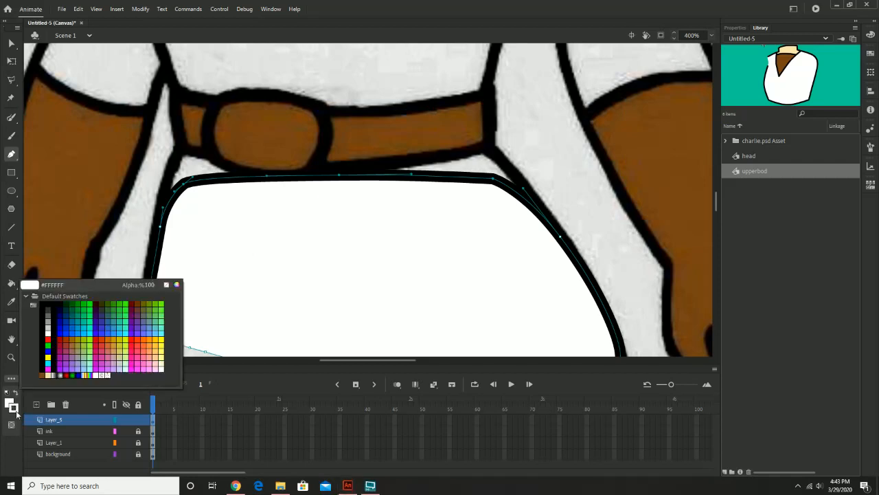
click(46, 304)
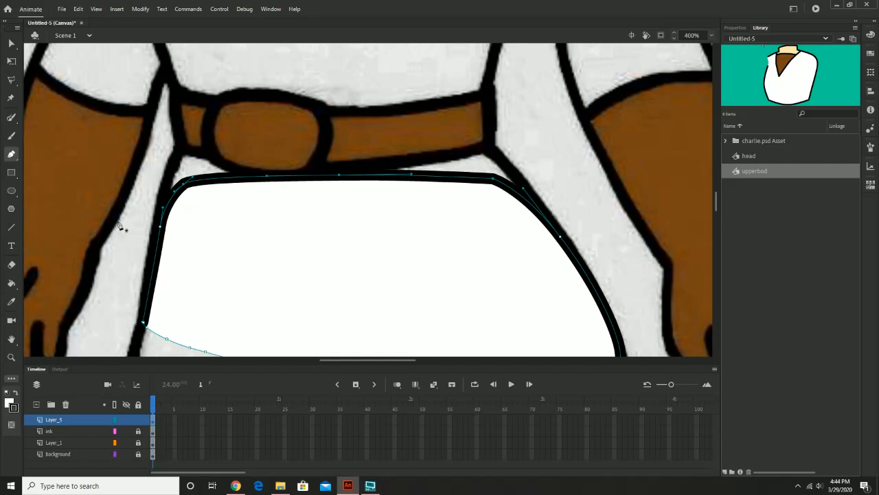
click(11, 44)
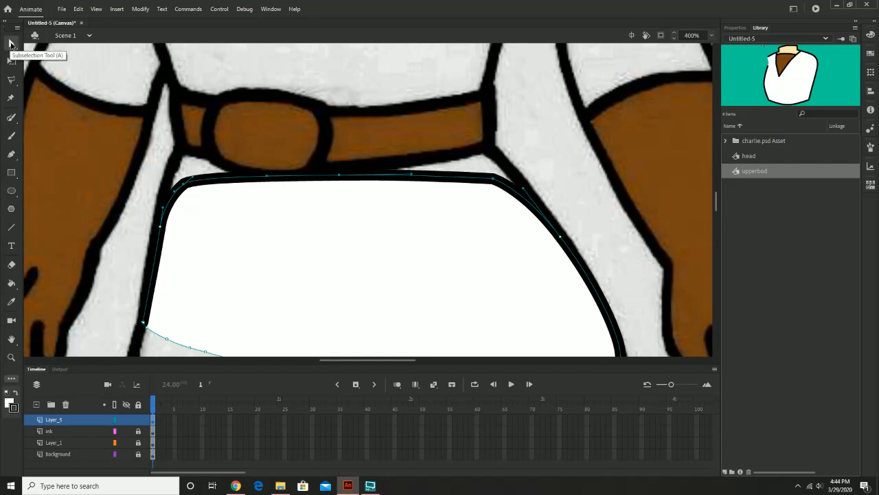
click(12, 45)
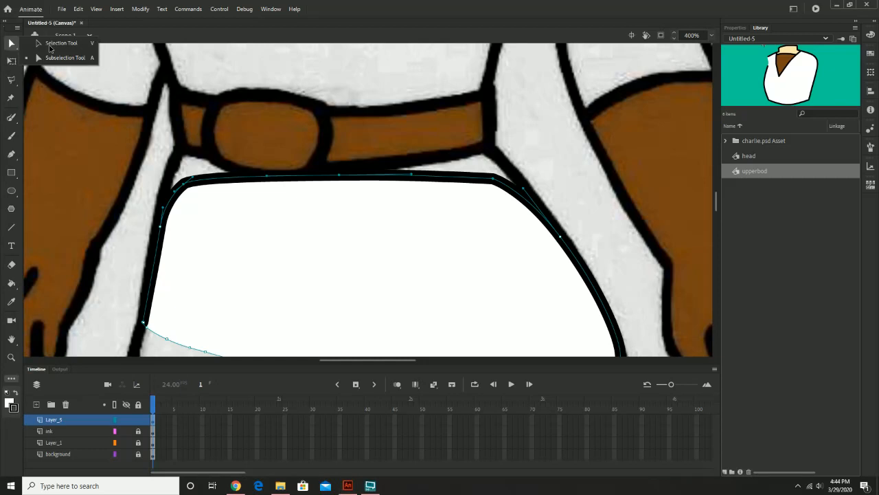
click(49, 46)
click(12, 155)
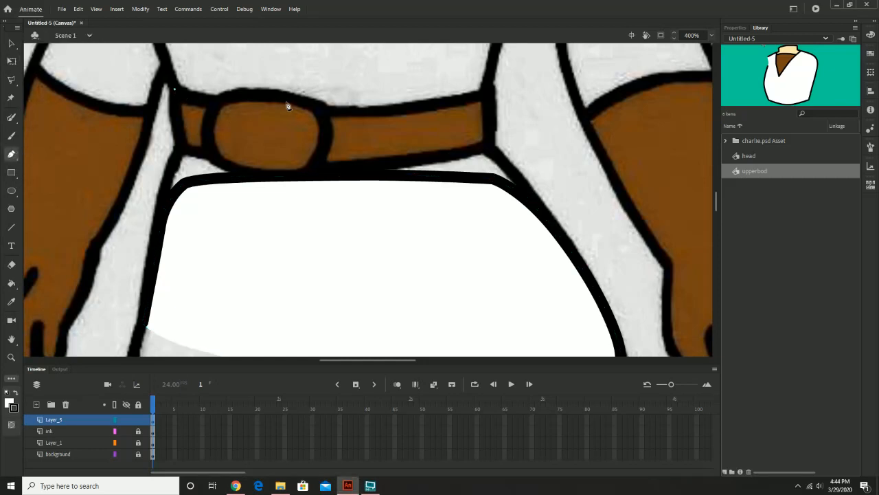
drag(336, 112, 424, 112)
click(436, 112)
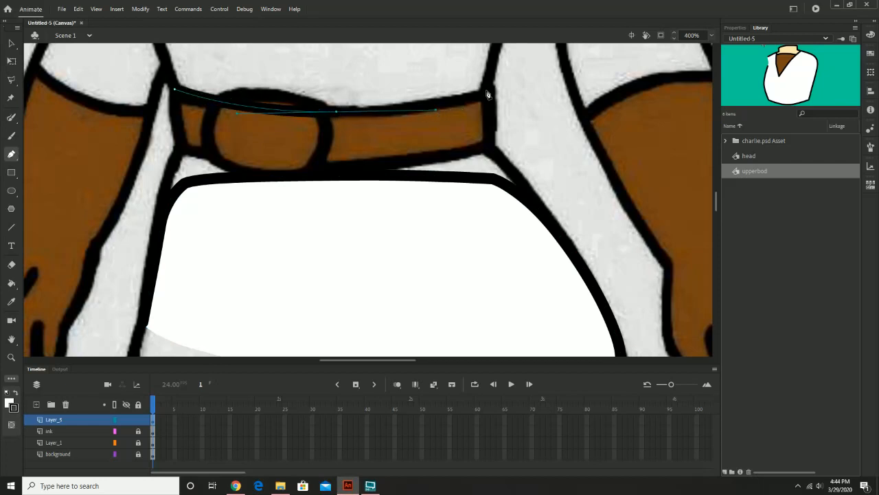
click(487, 90)
Step: Continue the Pen path down the belt's right end, along its bottom edge and up the left end, closing it at the starting anchor
click(492, 116)
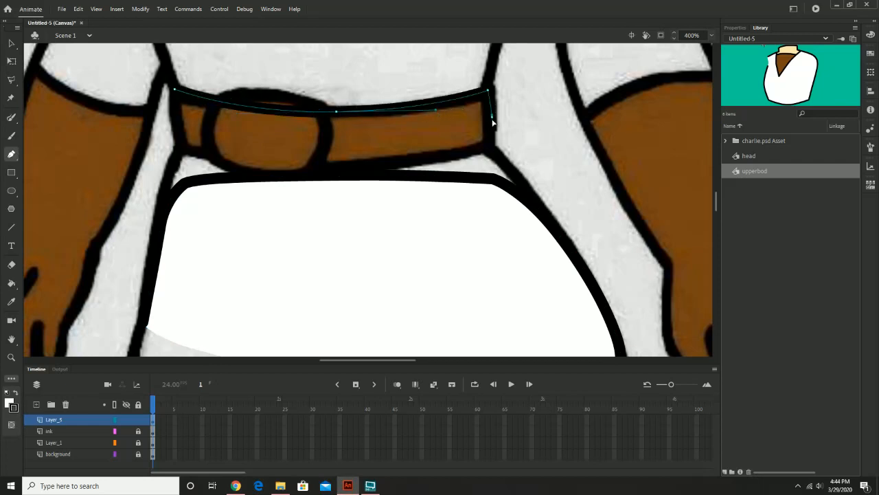
click(490, 144)
drag(327, 167, 269, 164)
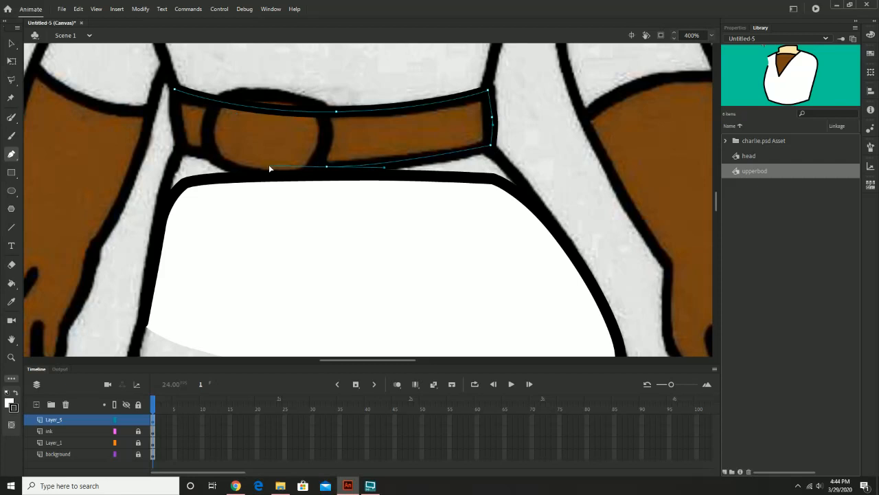
click(182, 148)
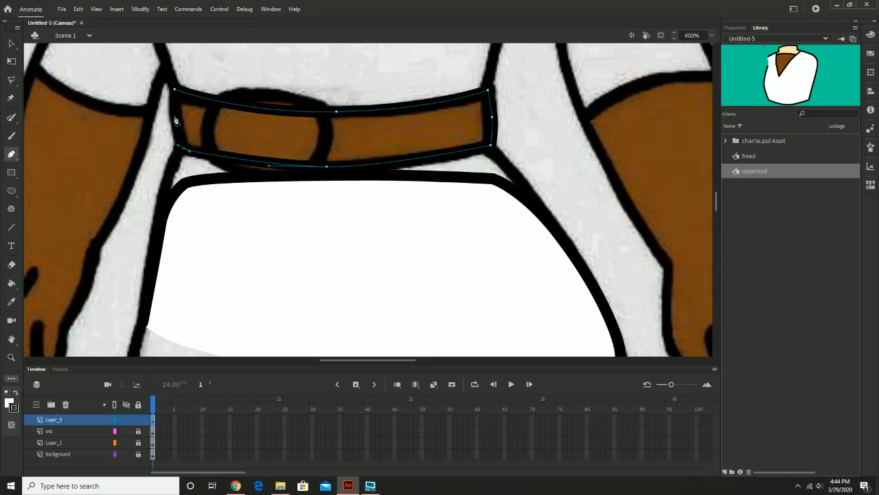
drag(175, 120, 172, 105)
click(175, 91)
Step: Try a white oval with a black outline over the belt buckle, reshape its sides, and remove it
click(8, 191)
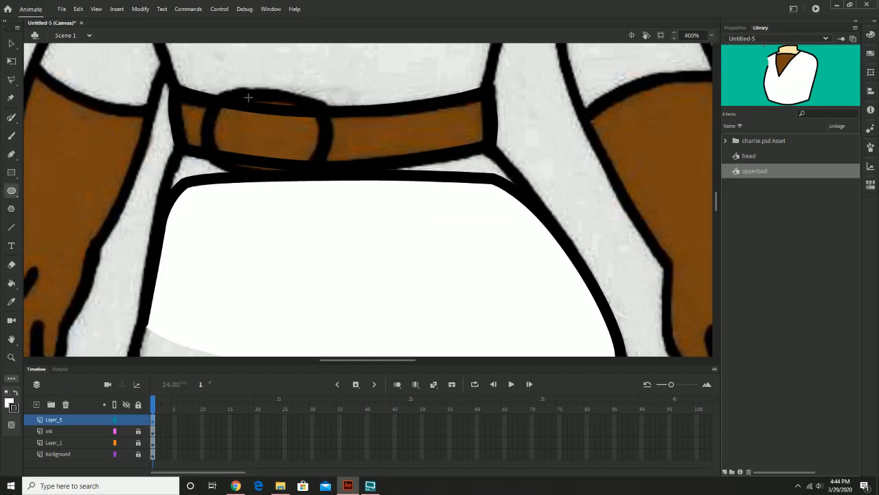
drag(261, 134, 327, 180)
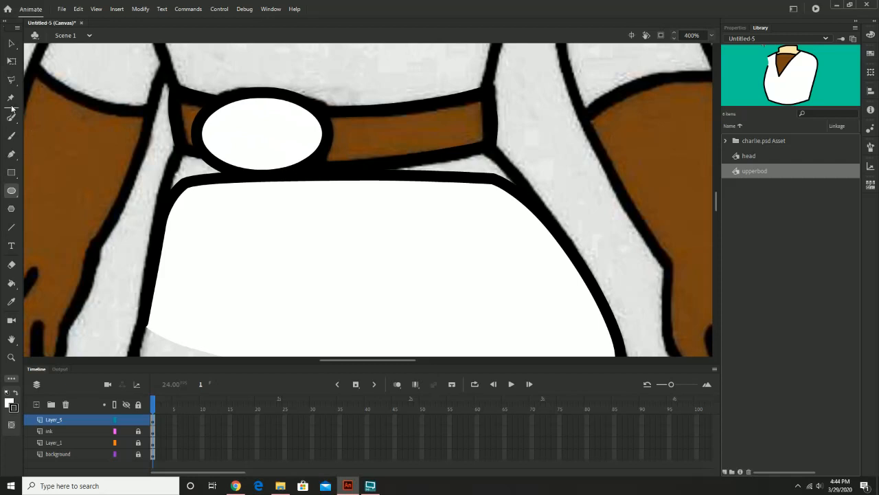
click(11, 44)
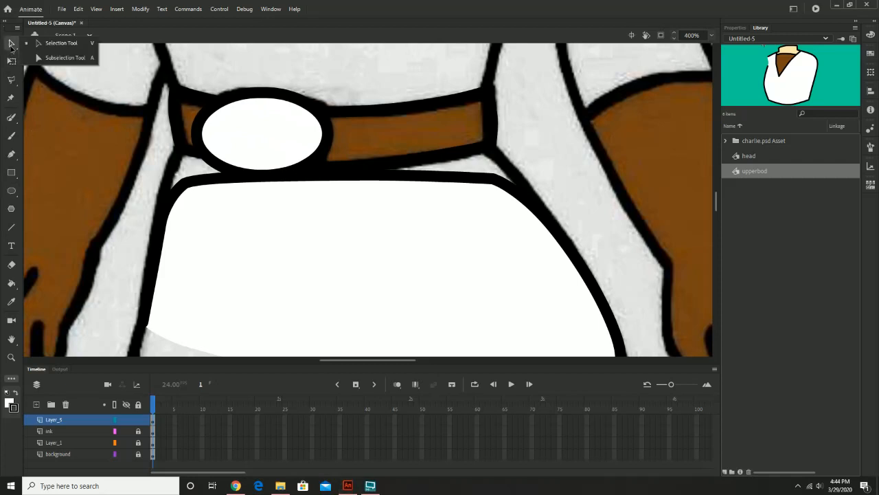
click(197, 136)
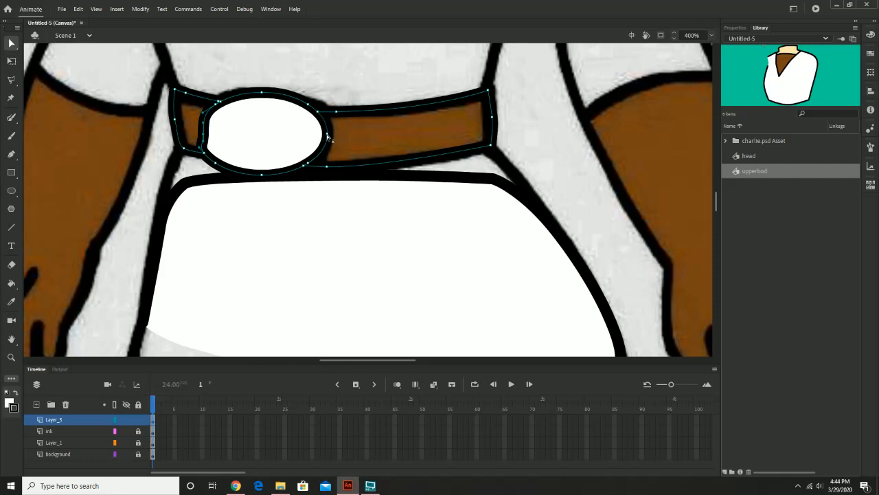
drag(330, 140, 317, 137)
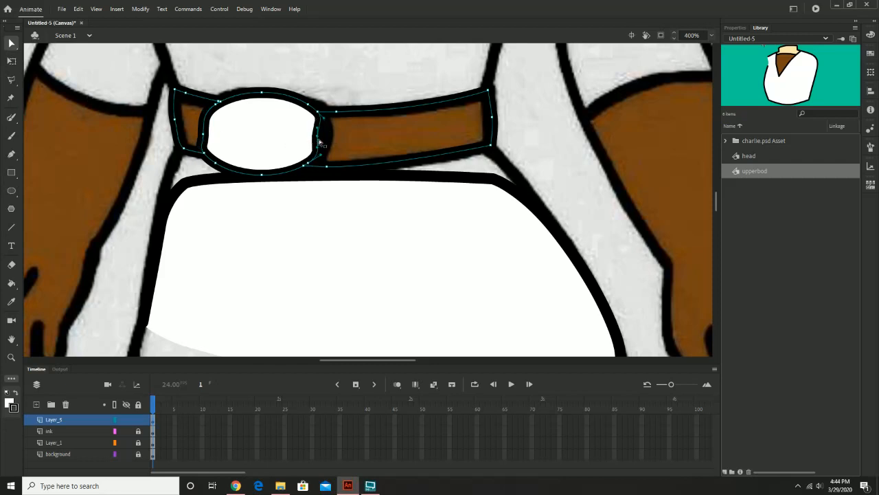
drag(320, 140, 324, 141)
click(252, 132)
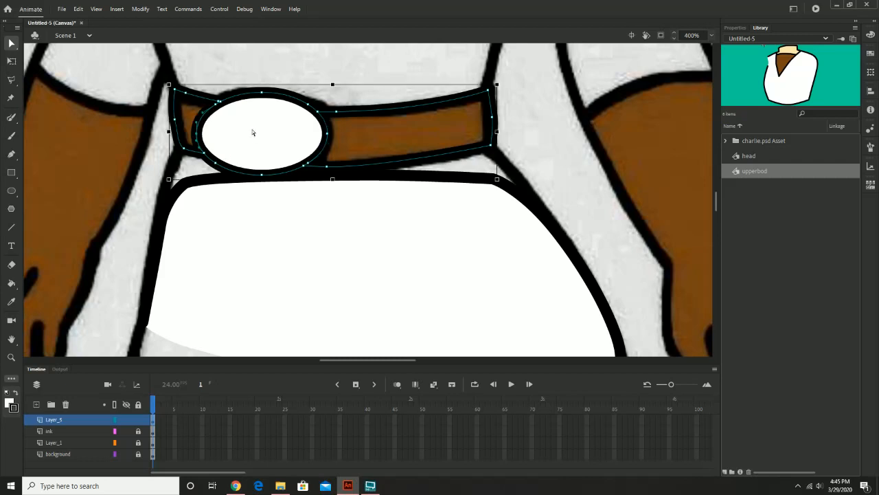
key(Delete)
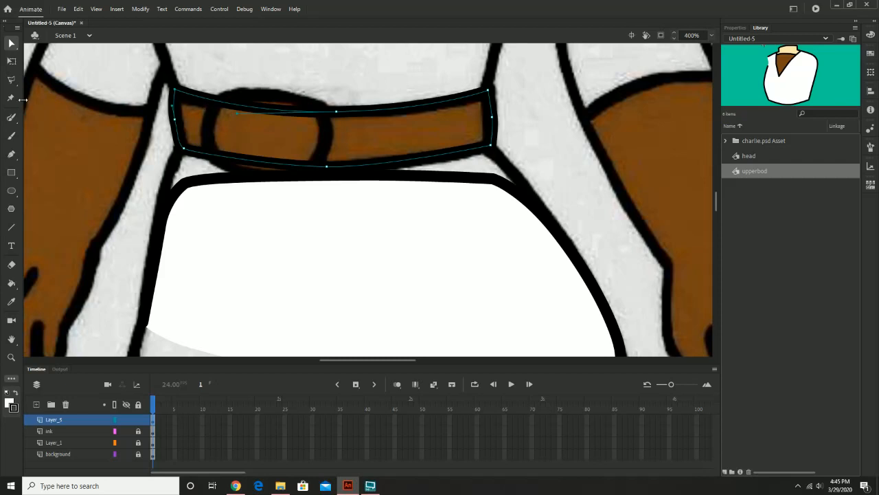
Step: Trace the belt buckle with a closed black Pen path, curving over its top, right side and bottom
click(11, 135)
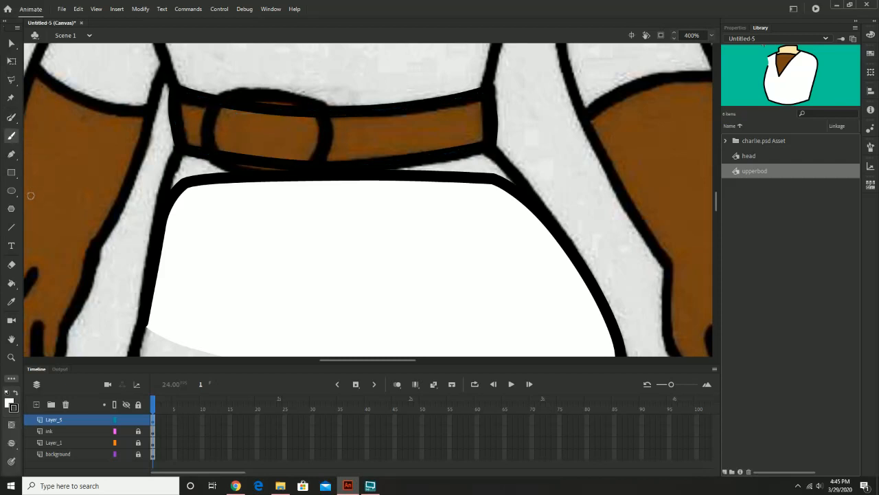
click(12, 152)
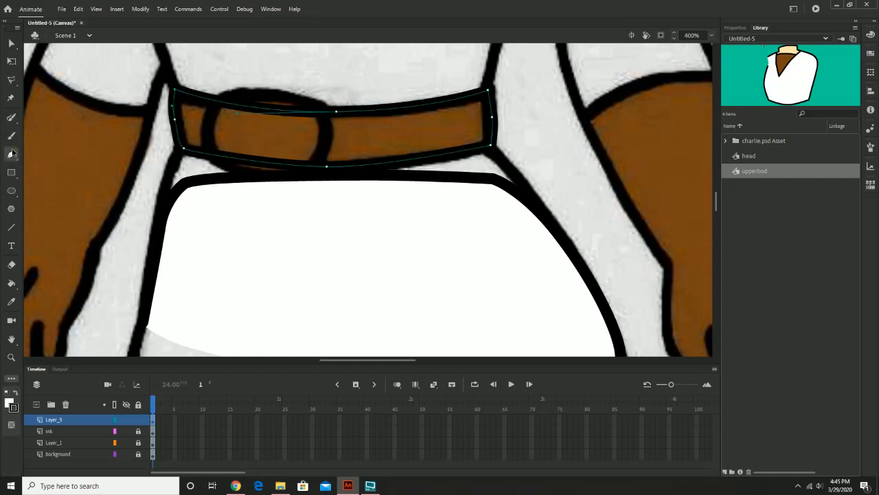
click(11, 153)
click(220, 109)
click(209, 128)
drag(287, 96, 345, 103)
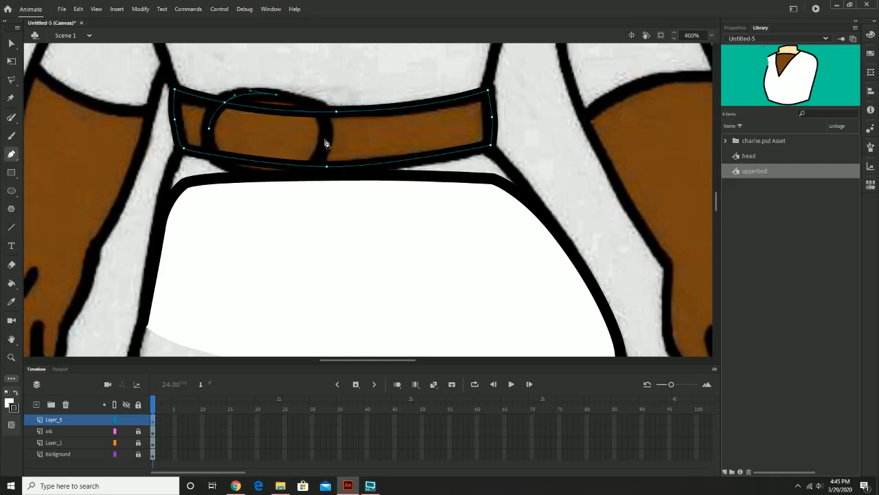
drag(324, 139, 318, 184)
drag(256, 173, 188, 164)
click(210, 132)
click(240, 159)
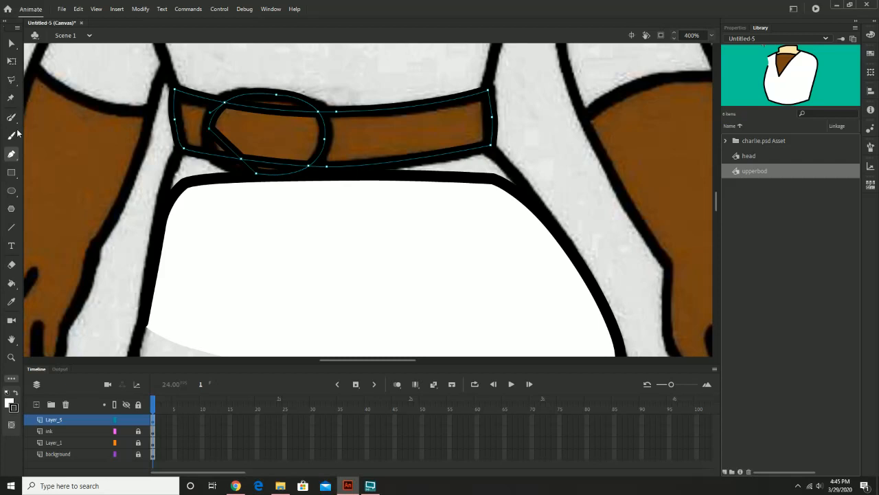
Step: Convert the buckle outline's bottom anchor to a curve point and adjust its handle to round the buckle's lower left side
click(11, 154)
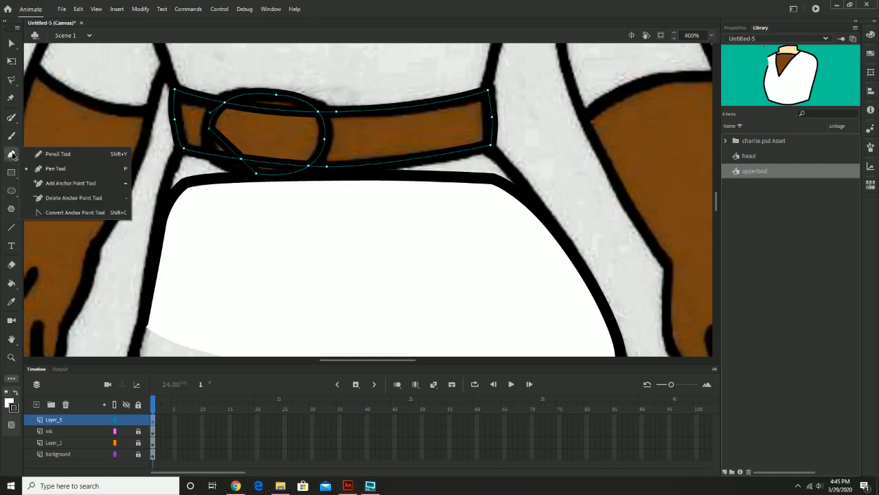
click(45, 210)
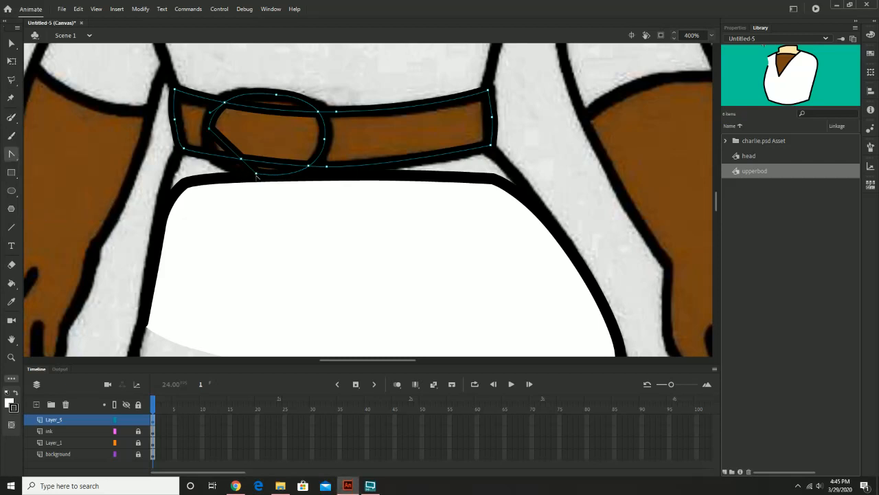
drag(256, 176, 288, 179)
click(11, 44)
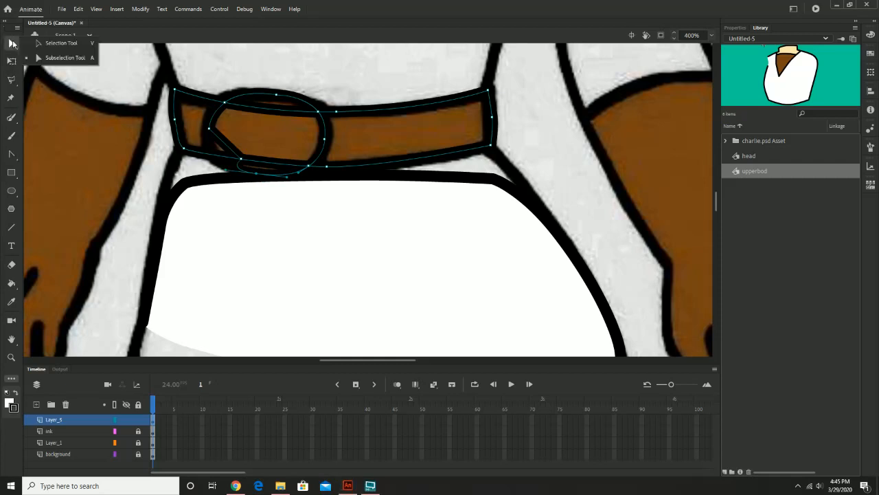
click(242, 159)
drag(242, 159, 216, 163)
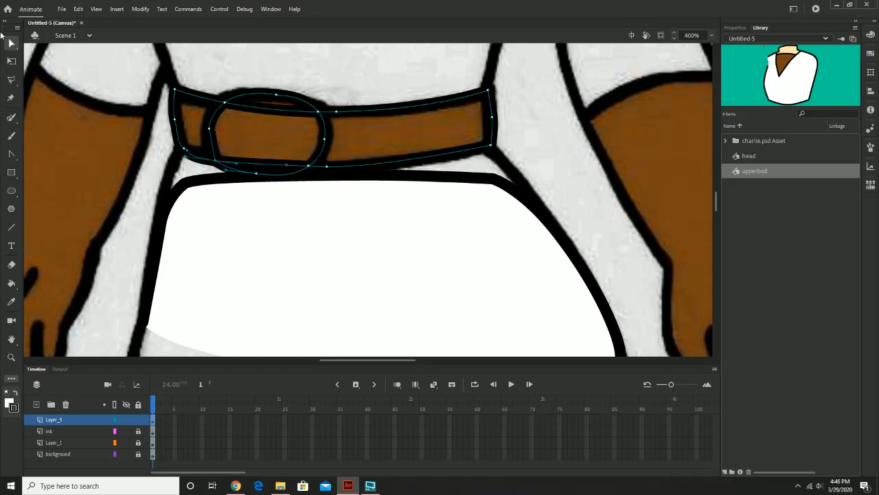
click(12, 44)
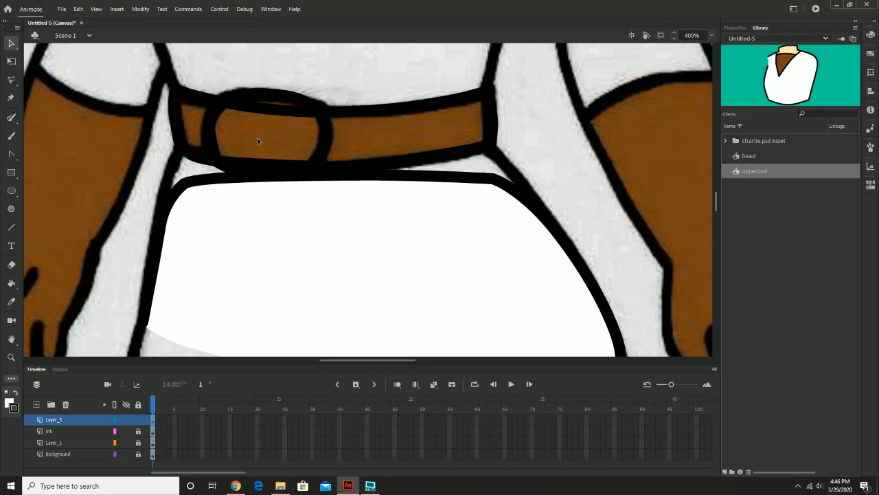
Step: Delete the belt outline segments that cross the buckle's interior along its upper and lower edges
click(271, 110)
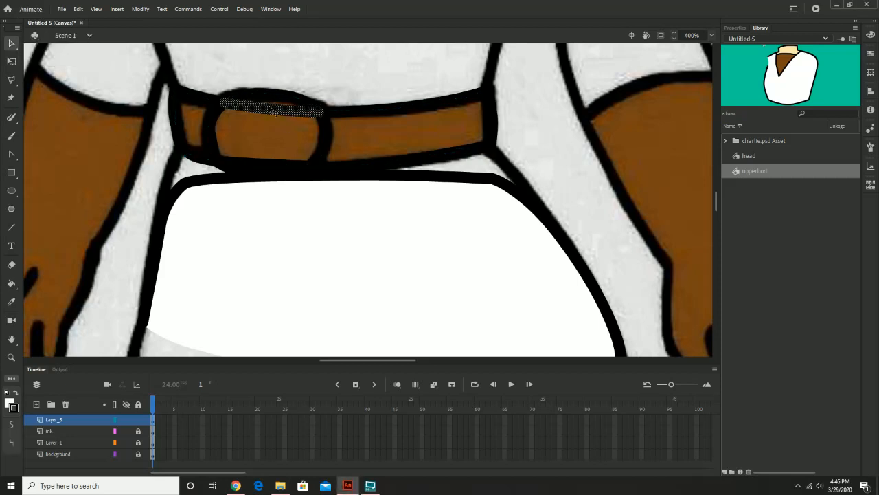
key(Delete)
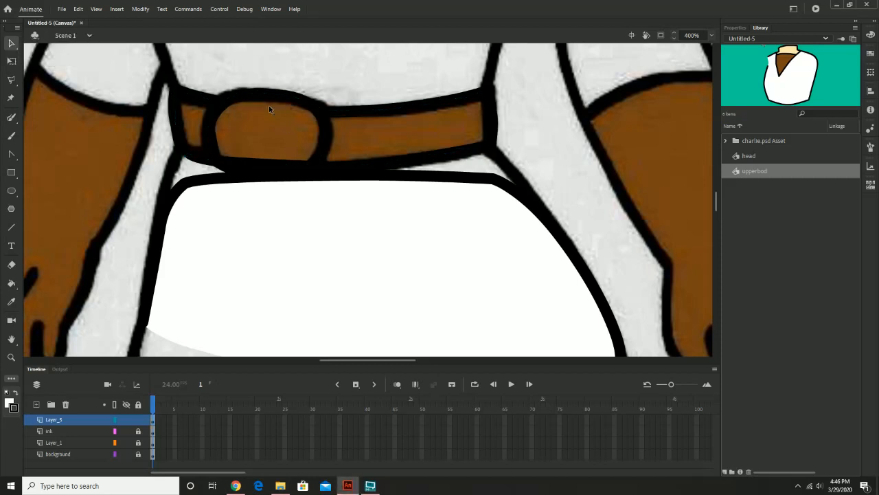
click(255, 98)
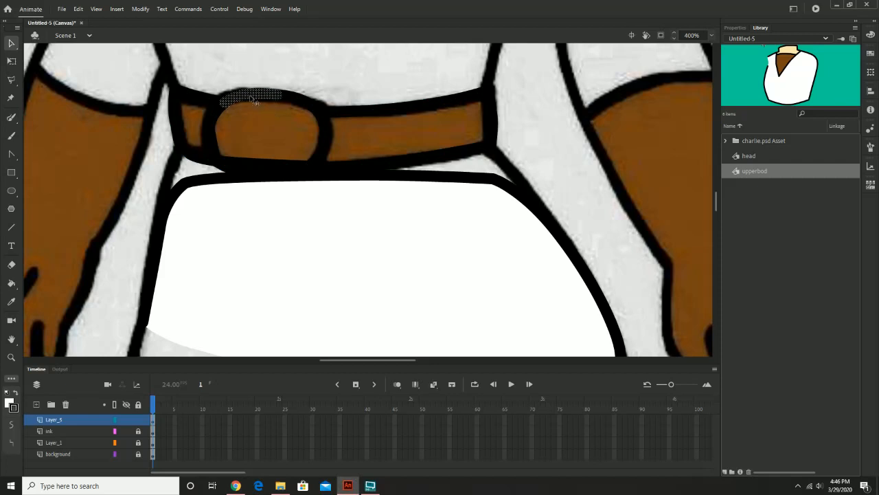
click(217, 108)
click(254, 164)
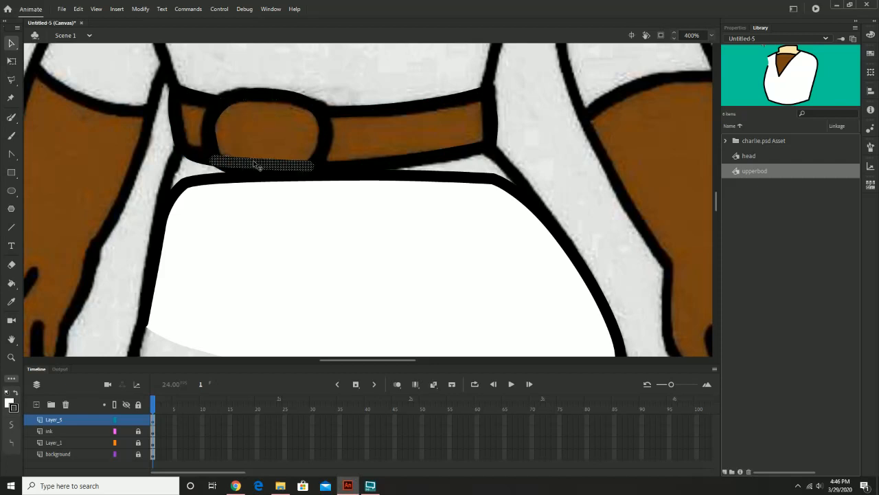
key(Delete)
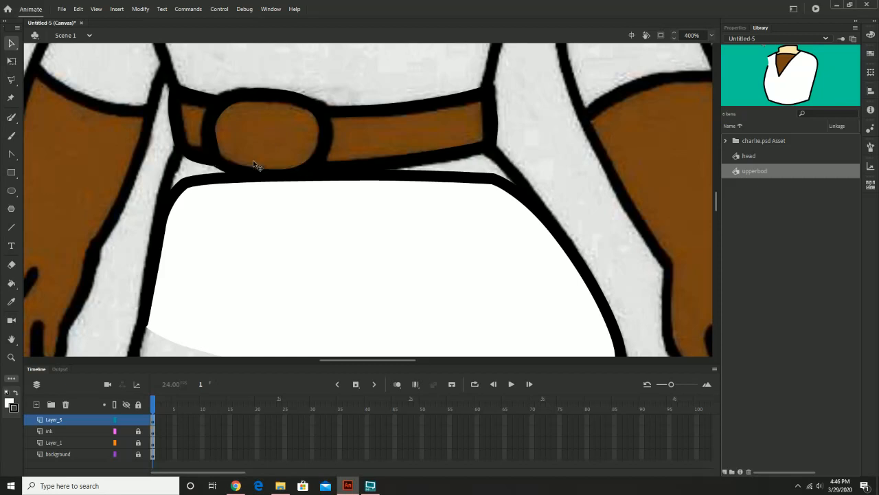
click(256, 176)
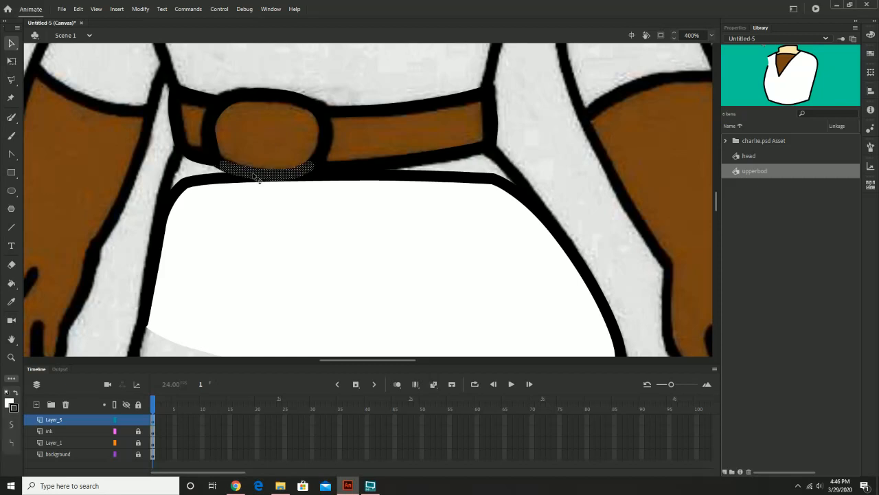
click(219, 162)
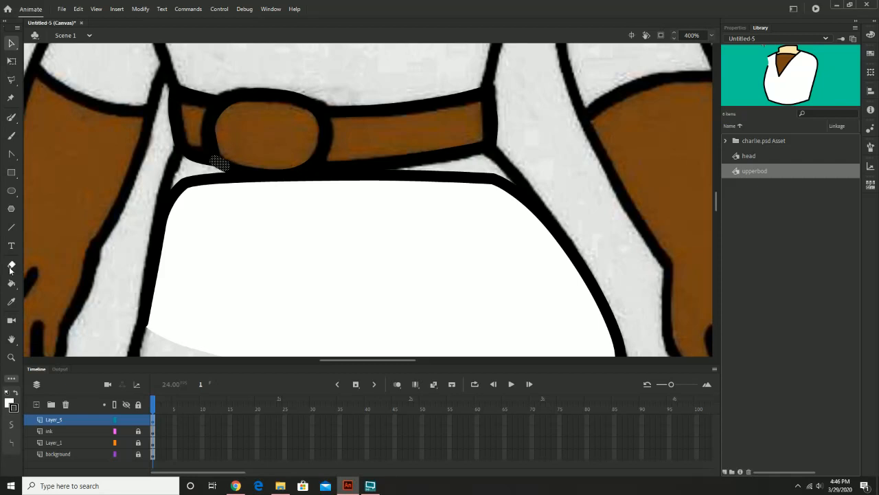
Step: Sample the sketch's brown and fill the buckle and the belt sections on both sides of it with that colour
click(13, 302)
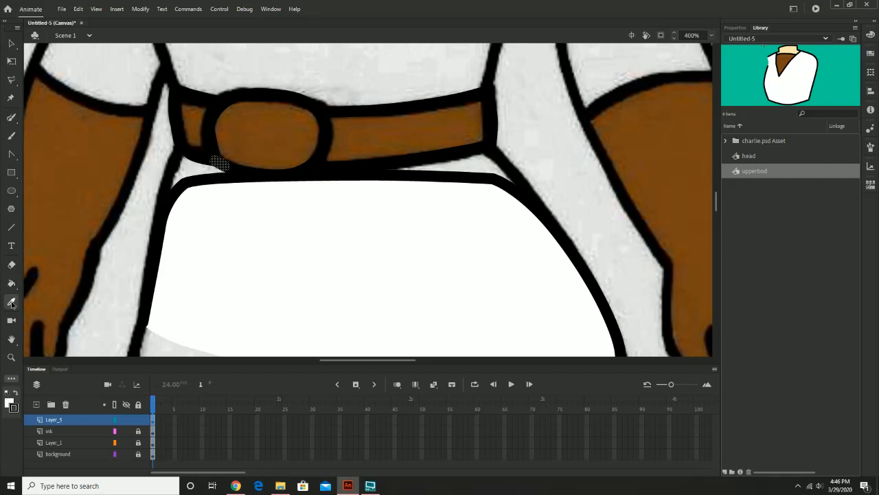
click(289, 142)
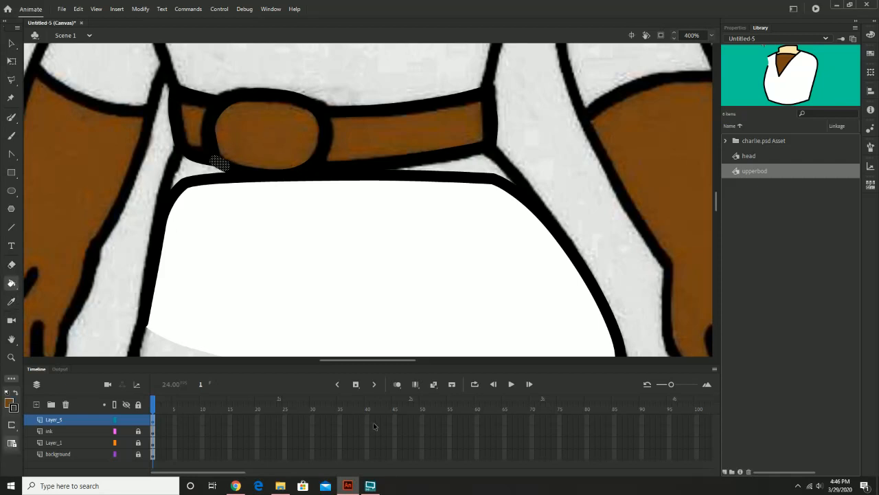
click(53, 423)
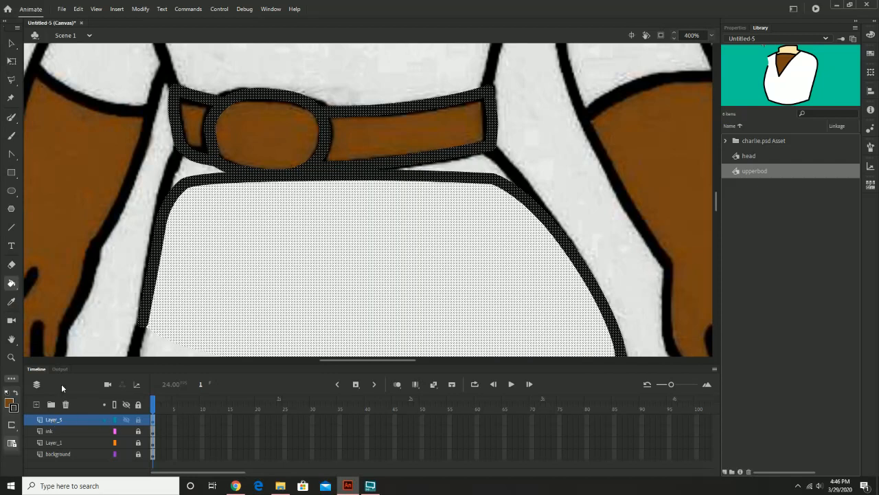
click(12, 46)
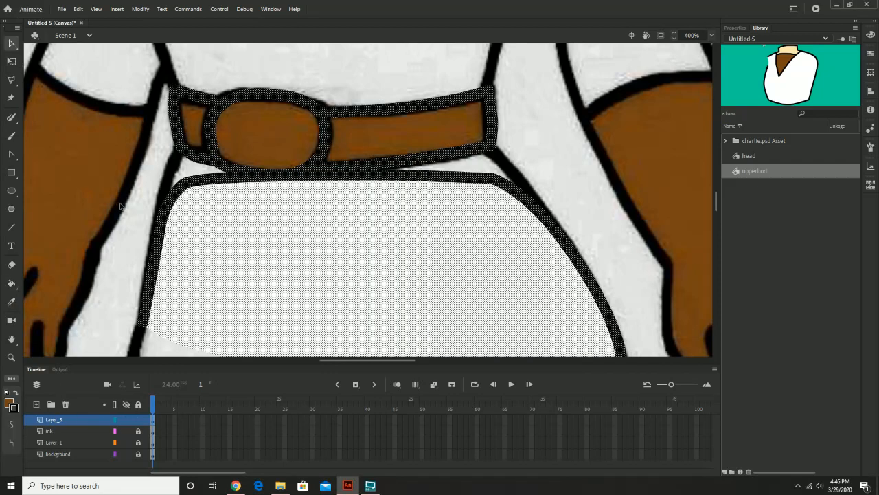
click(121, 206)
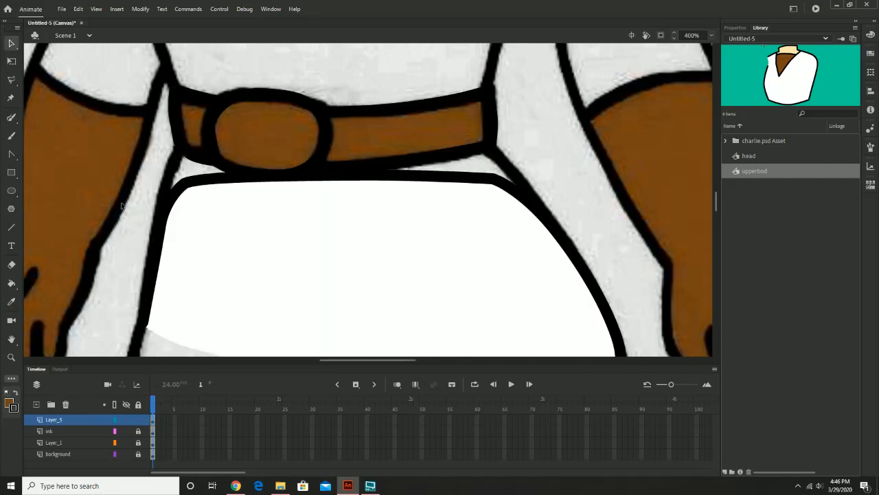
click(12, 283)
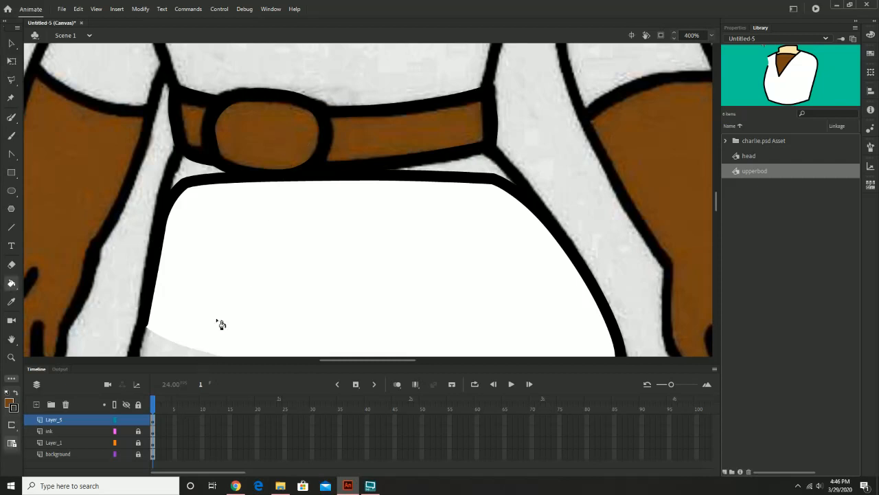
click(265, 136)
click(193, 121)
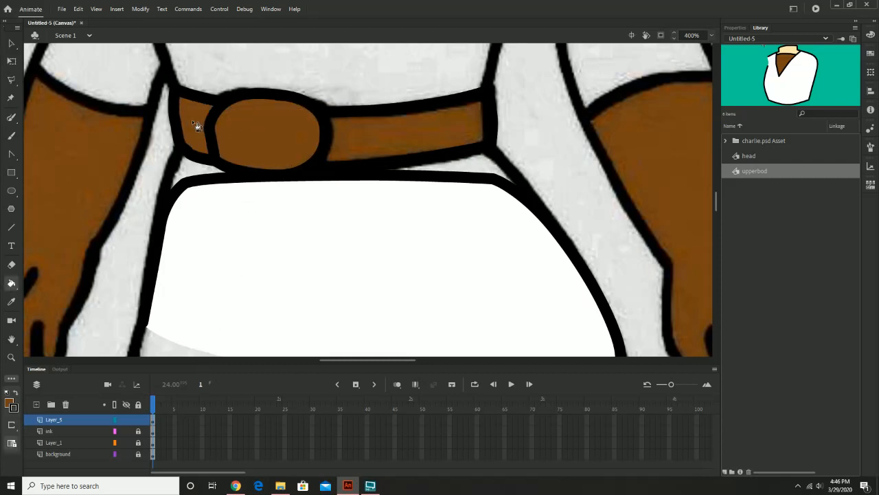
click(379, 128)
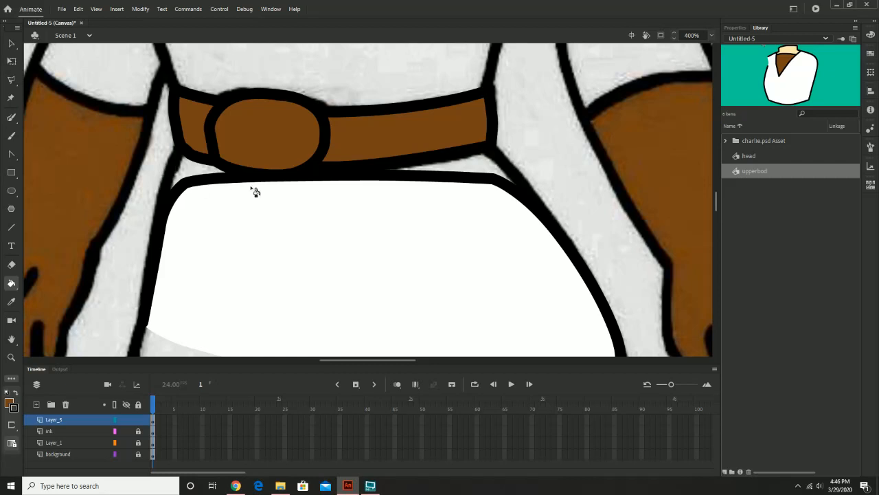
Step: Delete the black outline segment along the hip shape's top edge beneath the belt
click(11, 44)
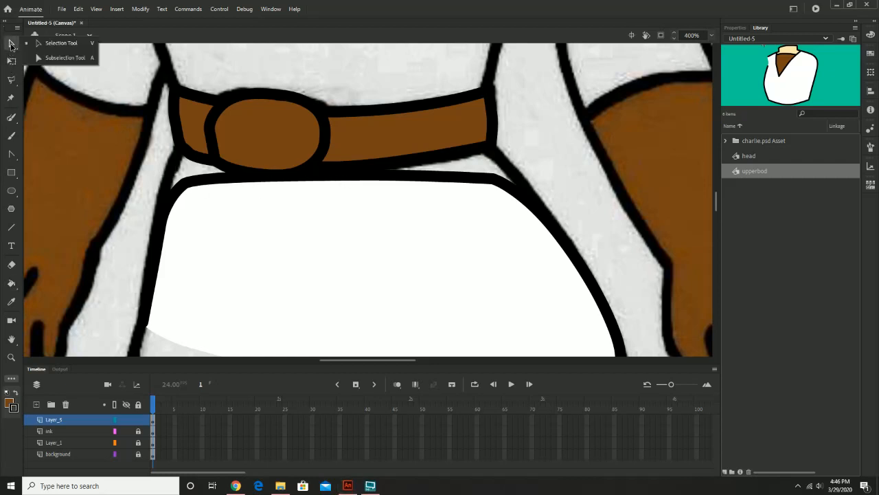
click(41, 43)
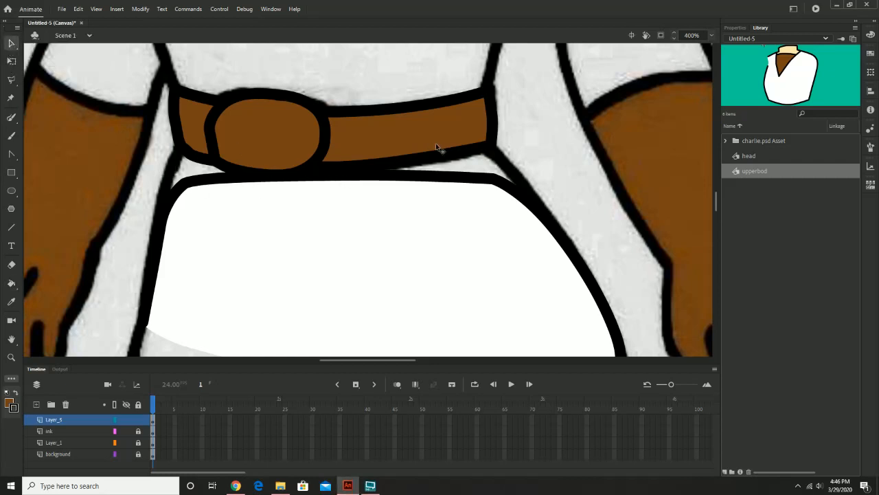
click(433, 179)
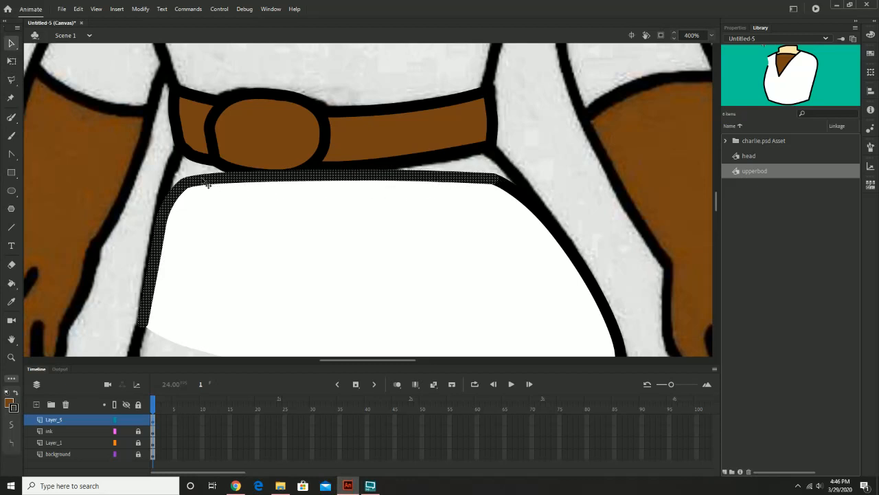
click(187, 175)
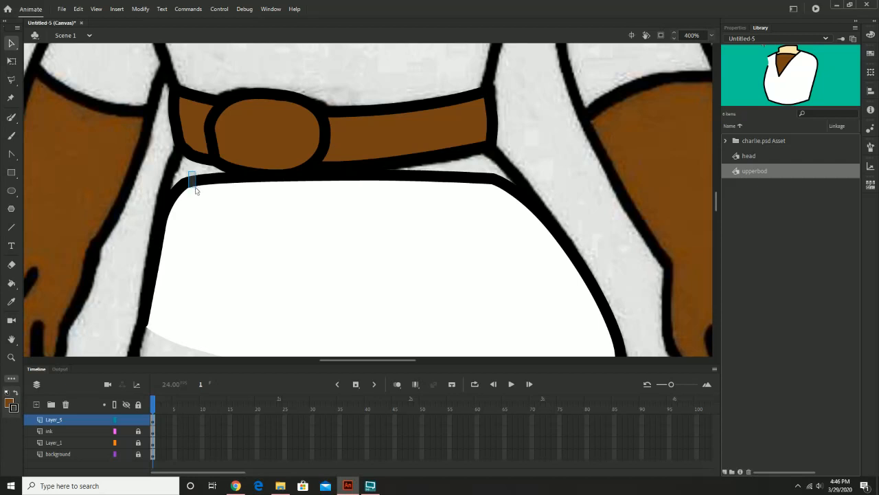
click(195, 188)
click(197, 193)
click(203, 183)
key(Delete)
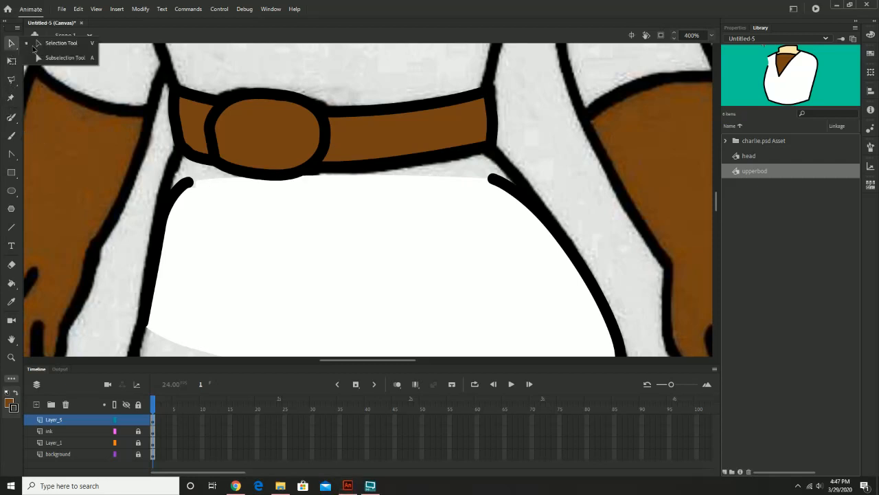
Step: Move the hip shape's upper corner anchors to the belt's lower corners and raise its top edge to the belt's lower edge
click(191, 184)
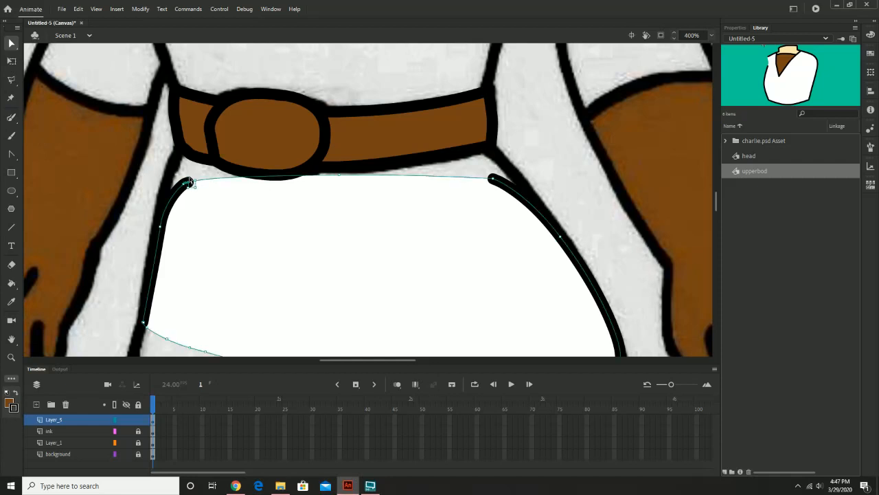
drag(182, 167, 183, 152)
drag(184, 186, 176, 178)
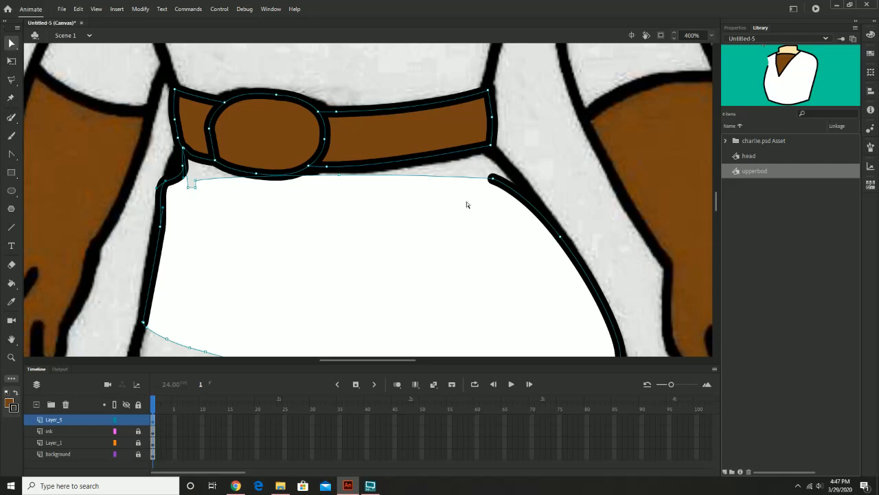
click(493, 180)
drag(492, 180, 492, 150)
key(ctrl+z)
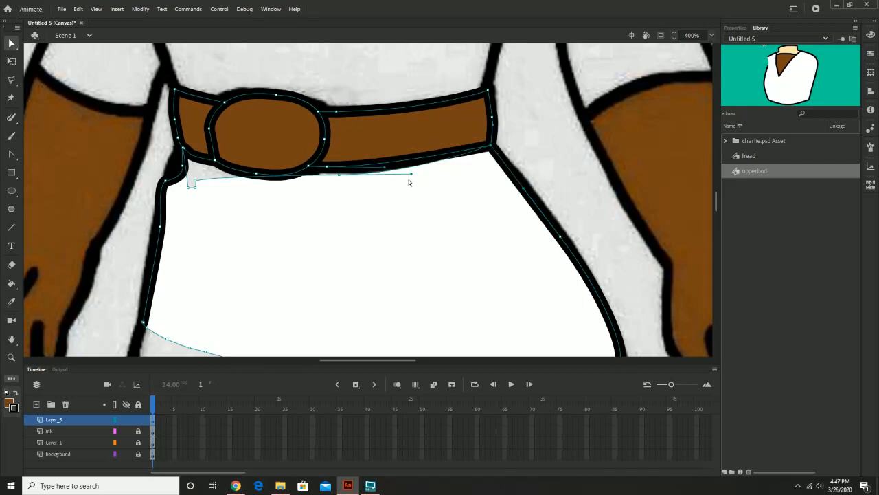
click(339, 172)
drag(340, 173, 340, 170)
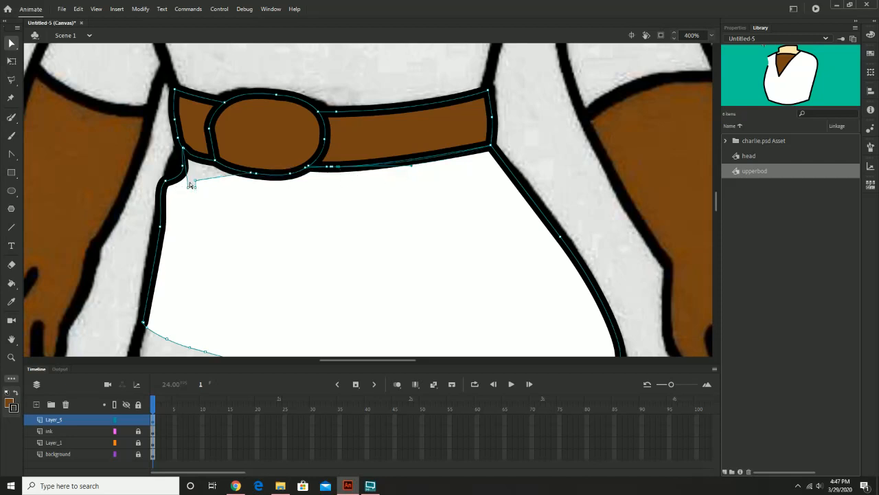
Step: Delete the surplus anchor points at the hip shape's upper left corner so its side runs smoothly up to the belt
click(183, 166)
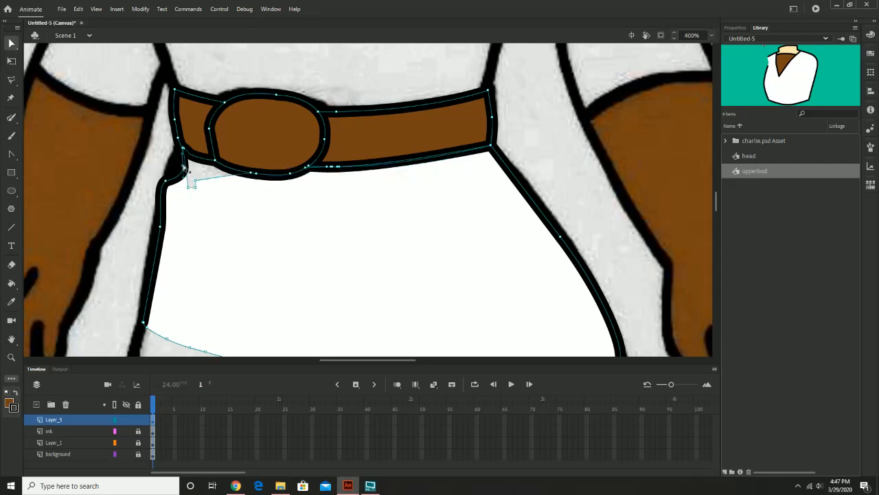
click(11, 154)
click(69, 198)
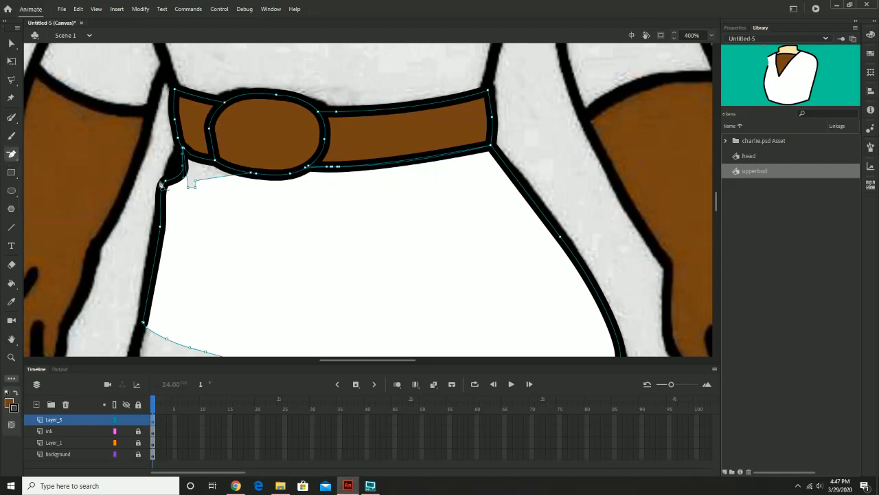
click(166, 182)
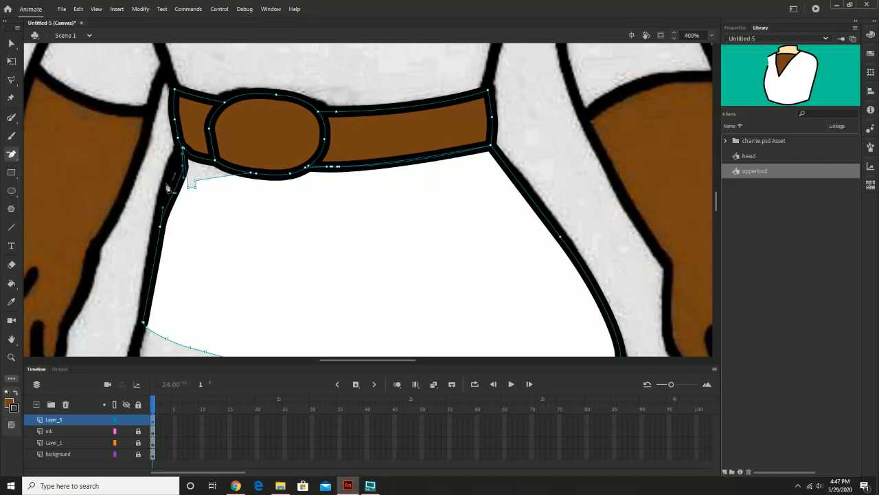
click(184, 168)
click(196, 181)
click(189, 188)
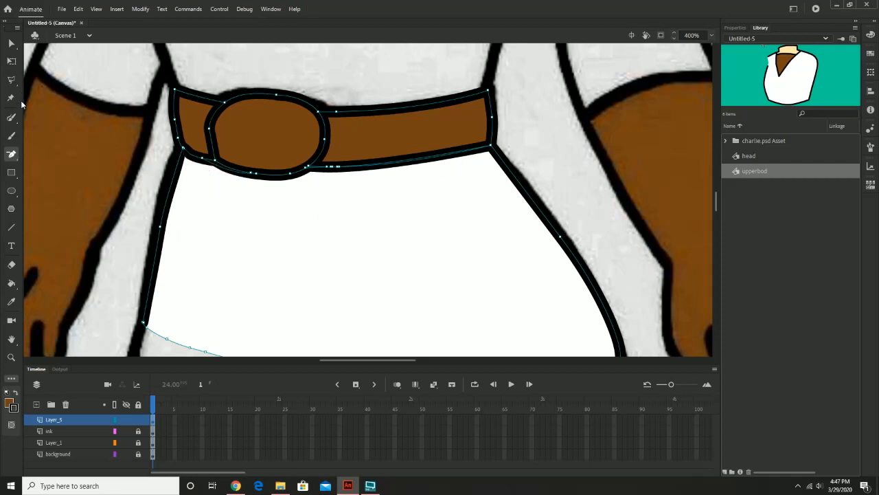
click(11, 42)
key(z)
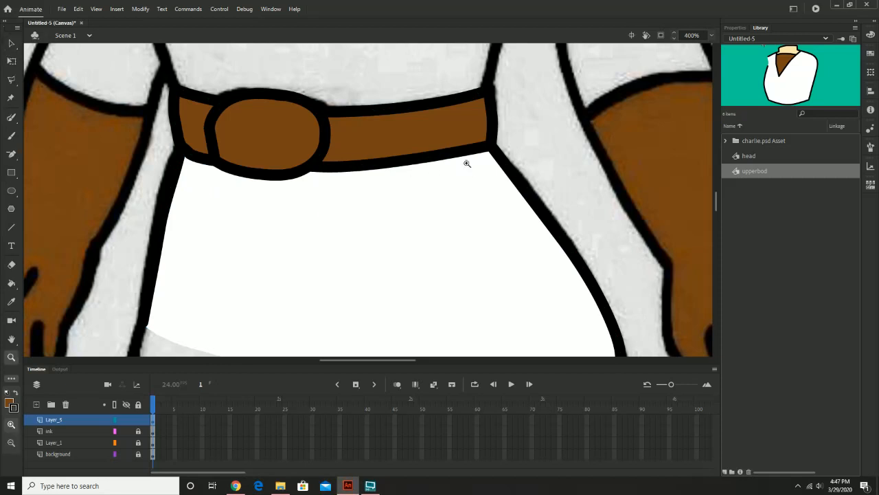
key(ctrl+minus)
drag(432, 236, 453, 187)
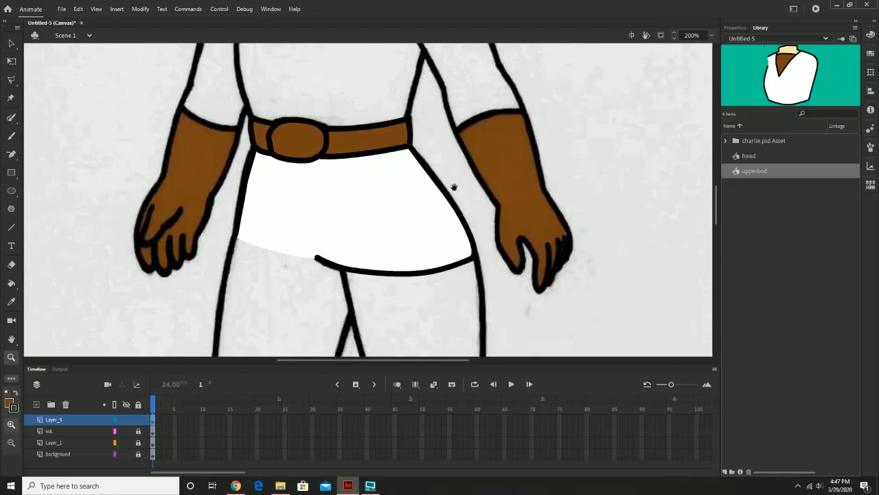
Step: Hide the ink, Layer_1 and background layers to check the belt and hips artwork without the sketch
drag(363, 183, 389, 191)
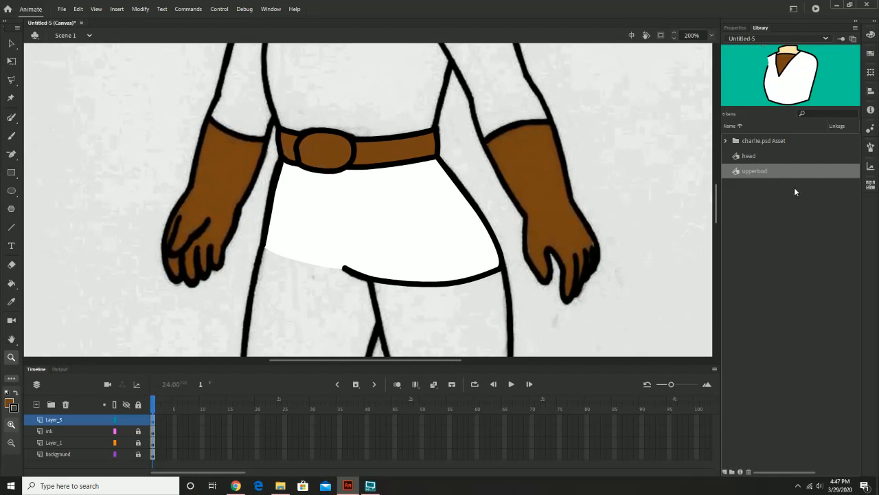
drag(11, 43, 46, 45)
drag(250, 103, 540, 313)
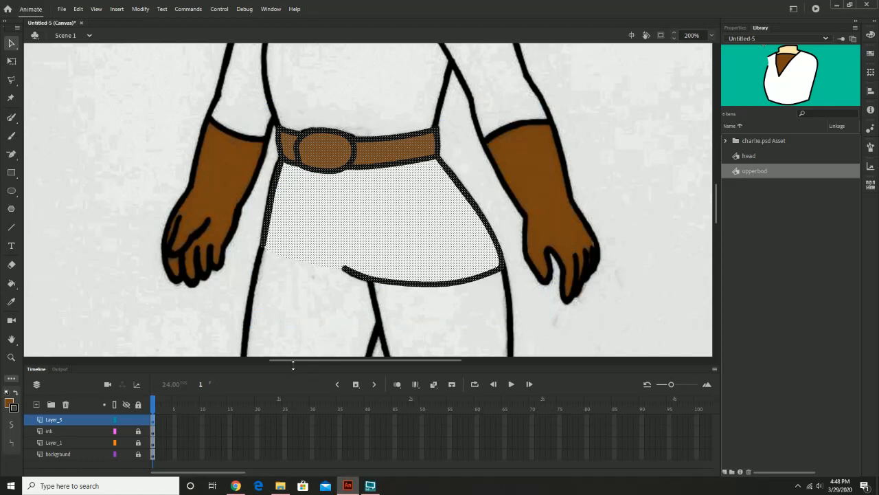
click(126, 431)
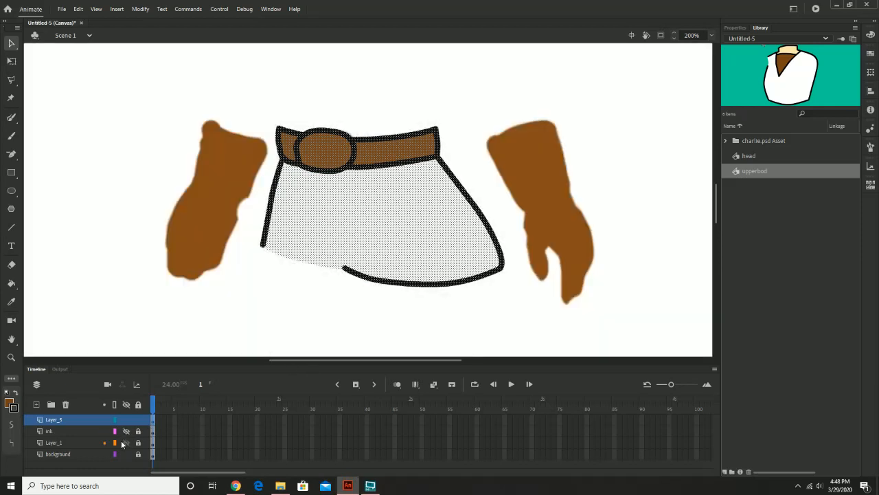
click(122, 443)
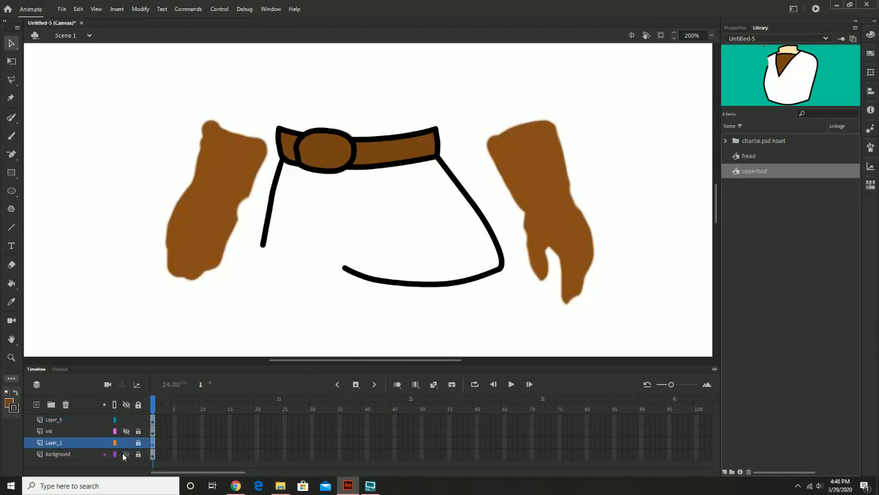
click(125, 454)
click(125, 443)
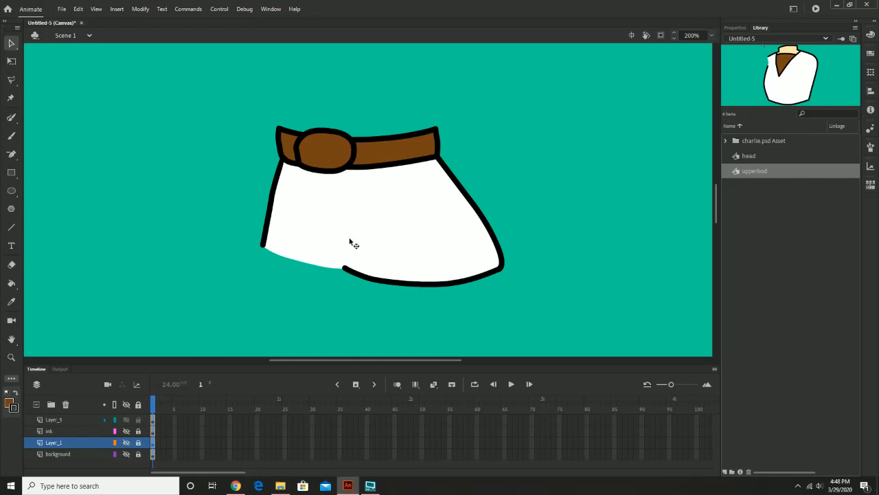
click(126, 443)
click(125, 443)
click(125, 432)
click(125, 432)
Step: Convert the whole belt, buckle and hips artwork to a Graphic symbol named lower_body
click(138, 9)
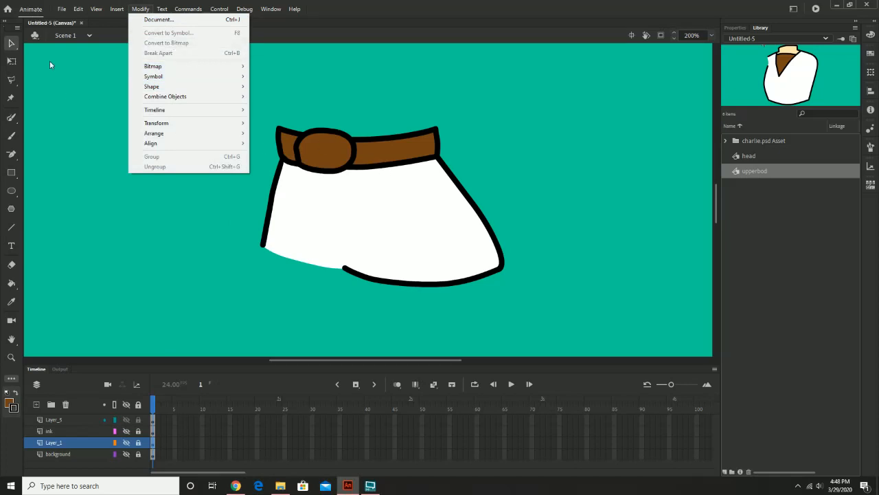
click(9, 42)
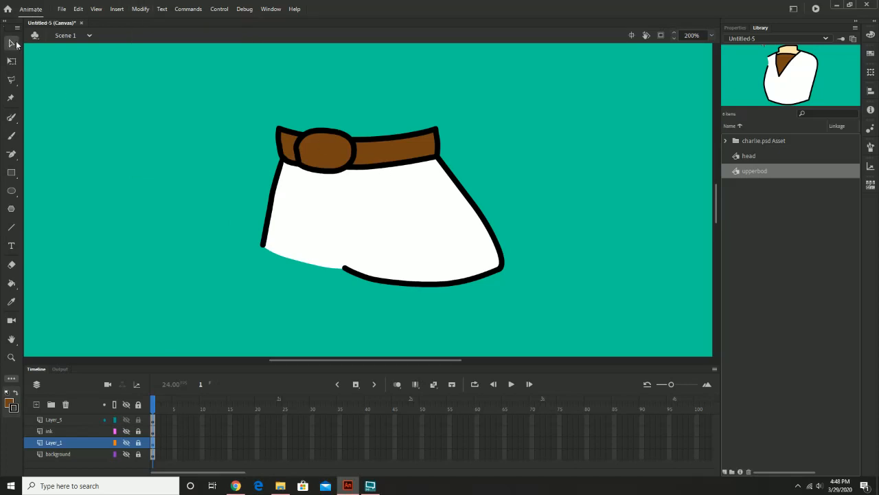
drag(178, 95, 561, 307)
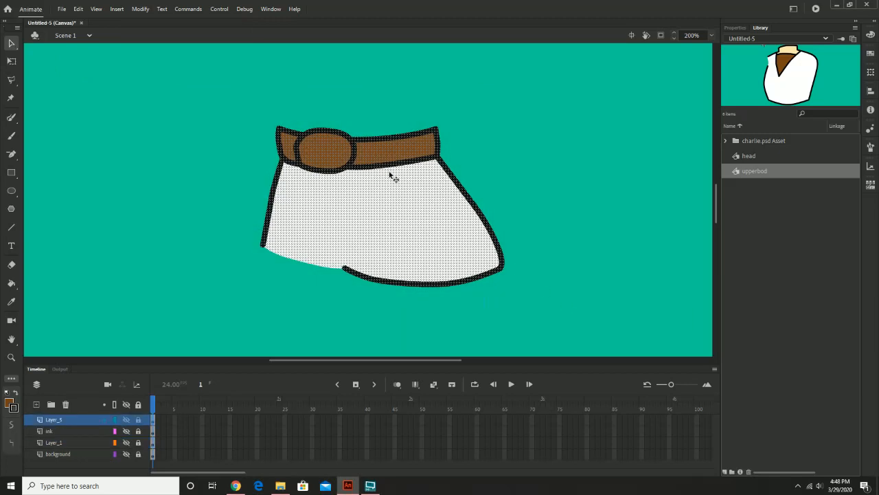
click(140, 9)
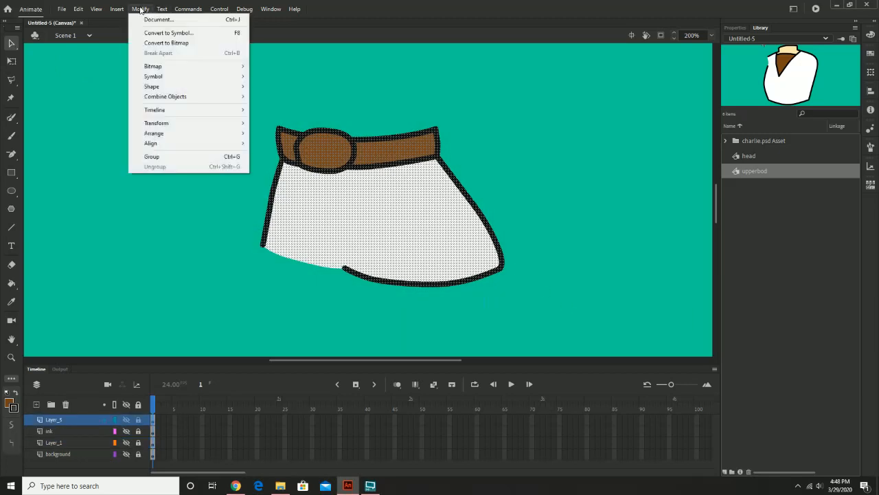
click(169, 34)
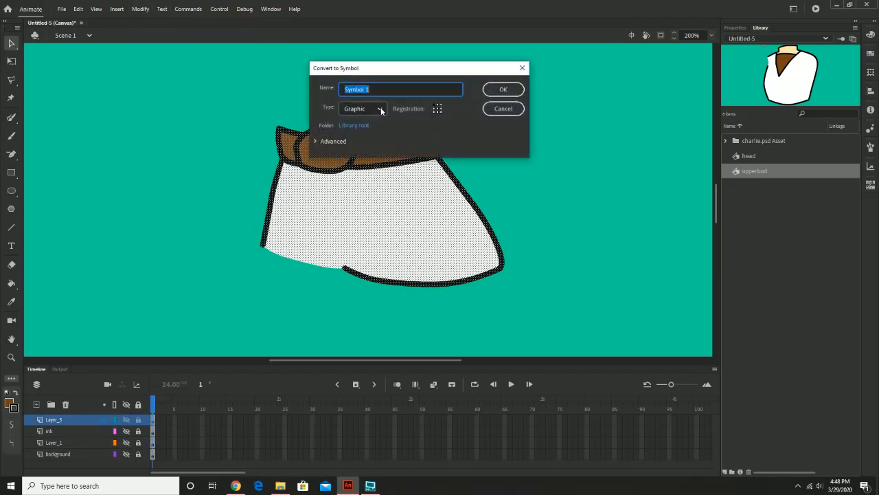
text(lower_body)
key(Return)
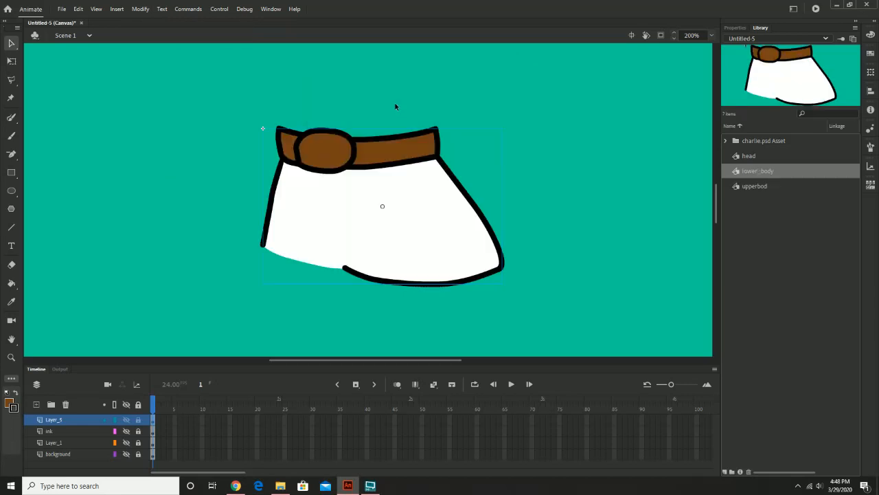
click(394, 107)
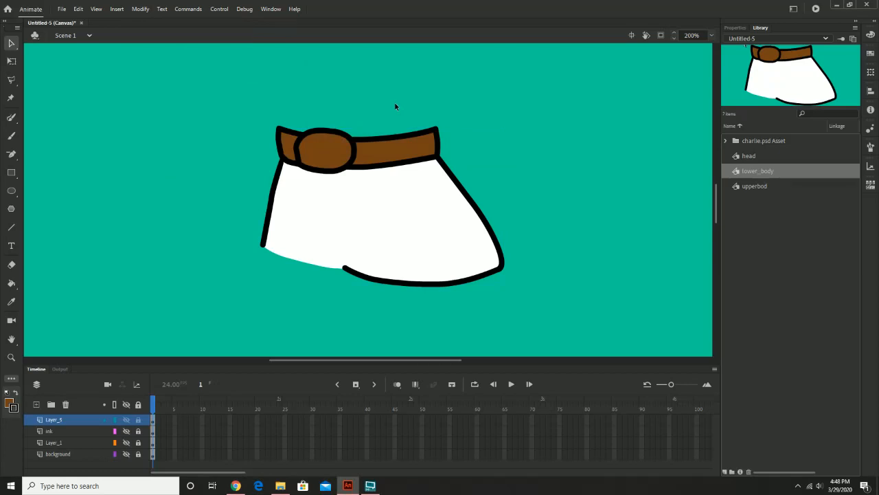
Step: Delete the lower_body instance from the stage and show the ink, Layer_1 and background layers again
click(402, 191)
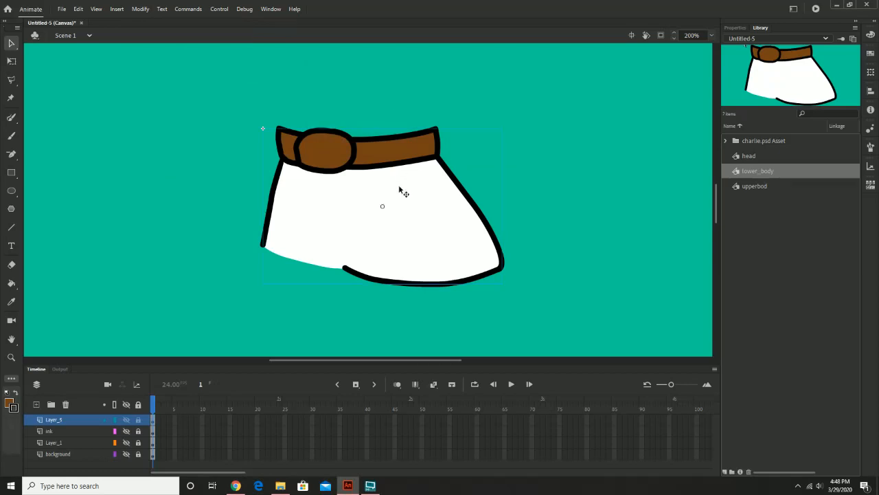
key(Delete)
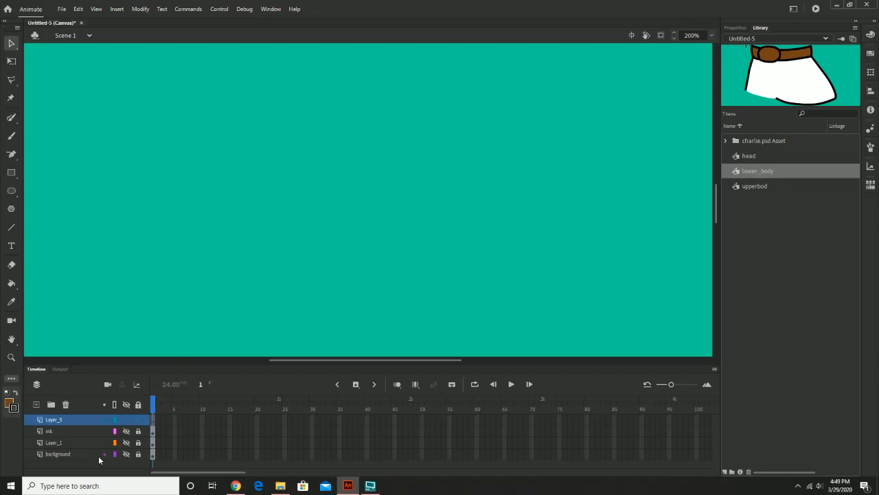
click(126, 431)
click(126, 432)
click(126, 431)
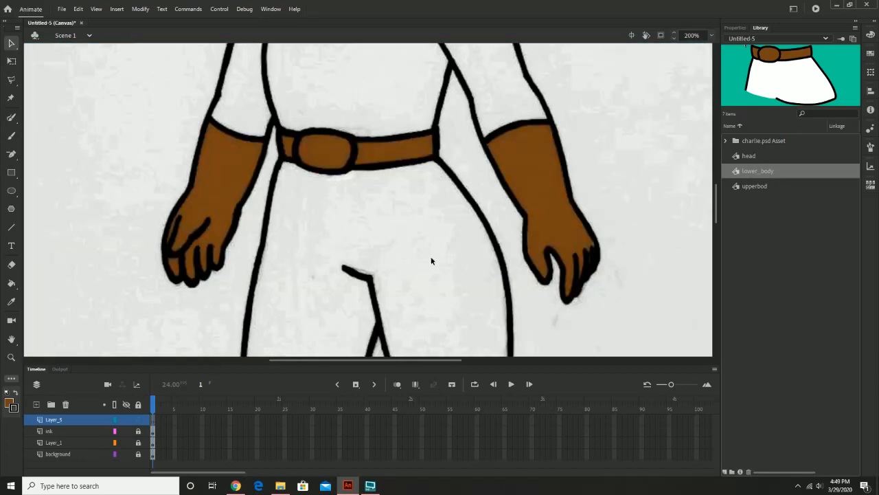
Step: Examine the sketch's arms, and switch to Chrome to review the PDF's body breakdown and Arms (and Legs) slides
drag(442, 142, 379, 178)
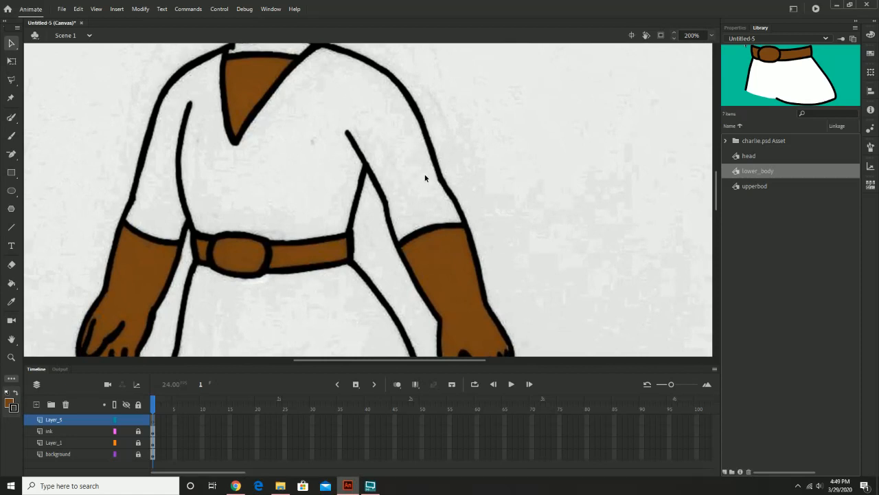
drag(476, 194, 423, 146)
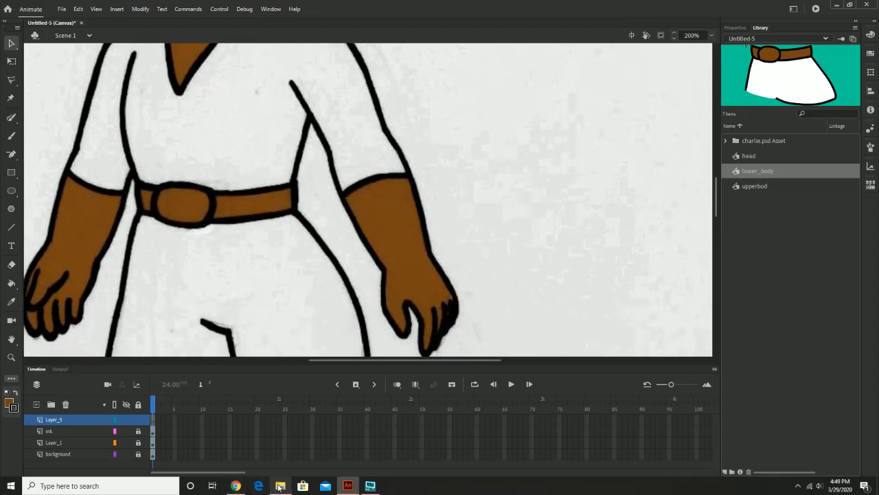
drag(349, 121, 342, 145)
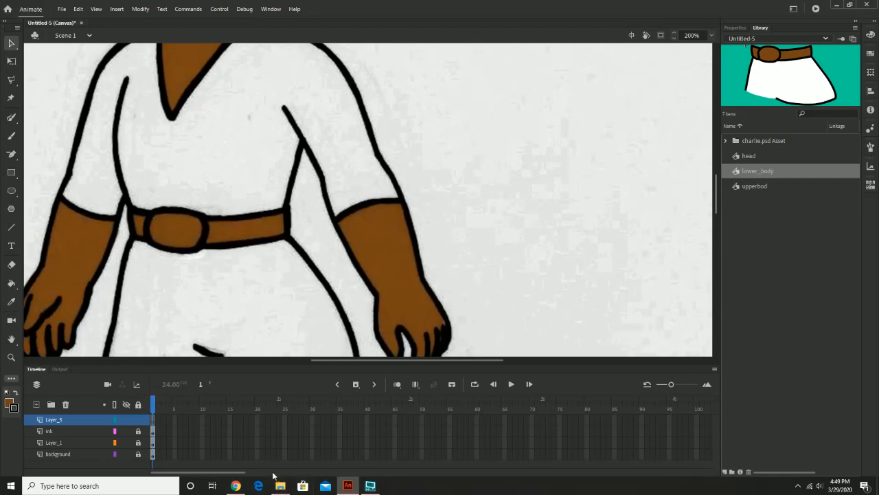
click(236, 485)
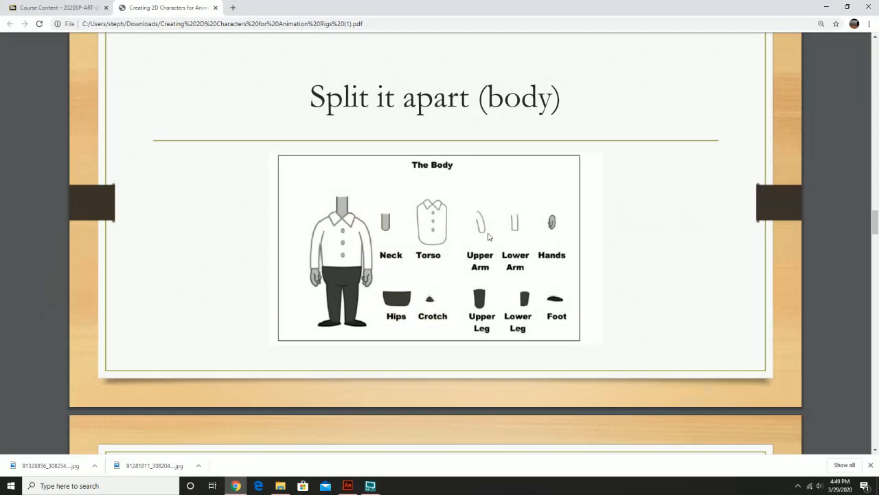
scroll(488, 231, down, 10)
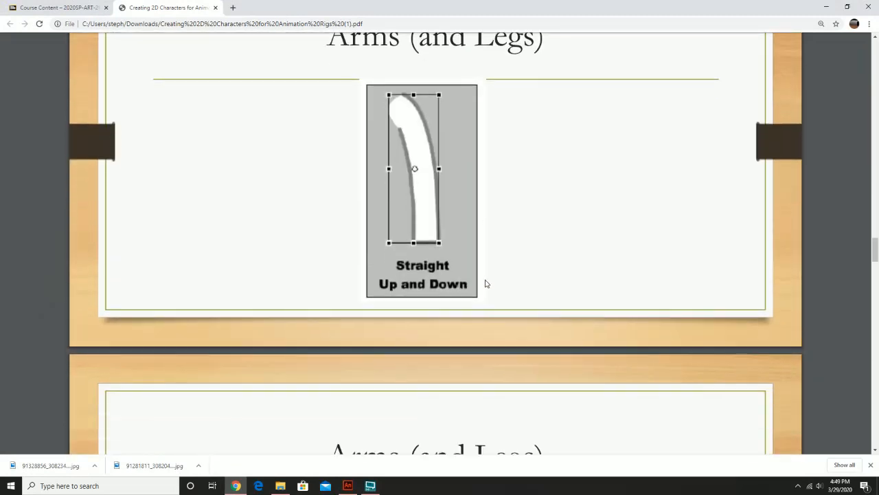
scroll(478, 284, down, 8)
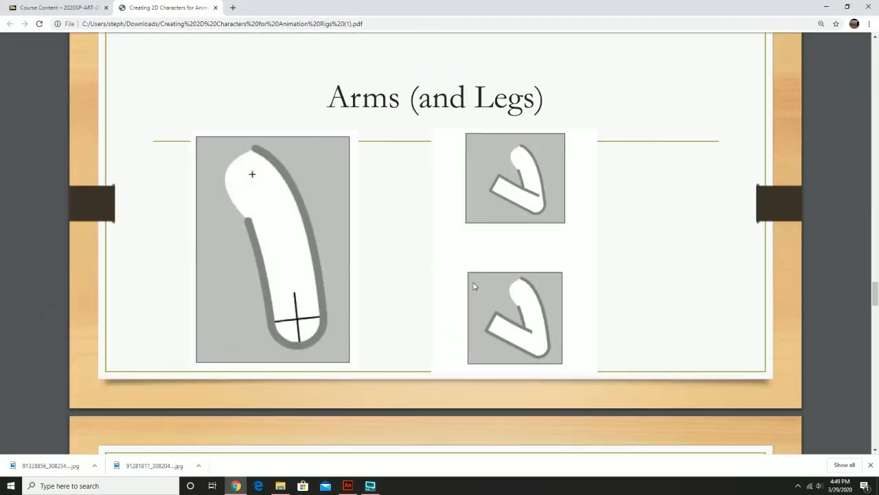
scroll(479, 276, down, 6)
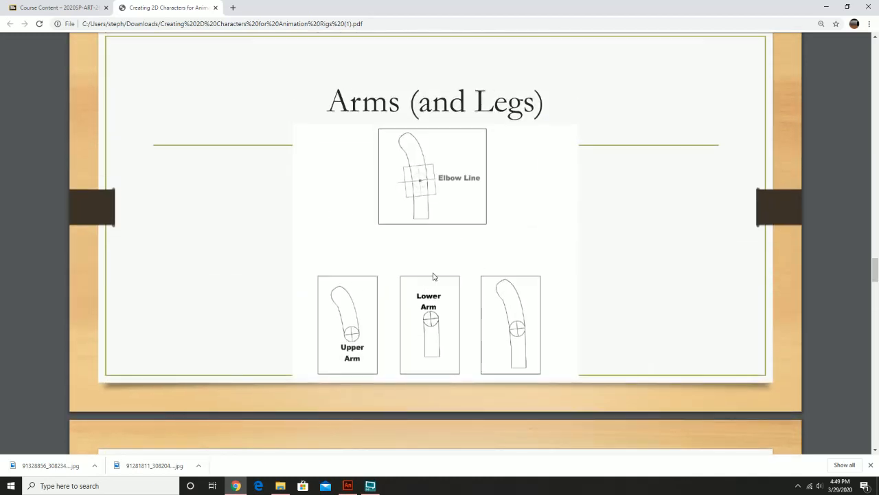
scroll(440, 323, up, 6)
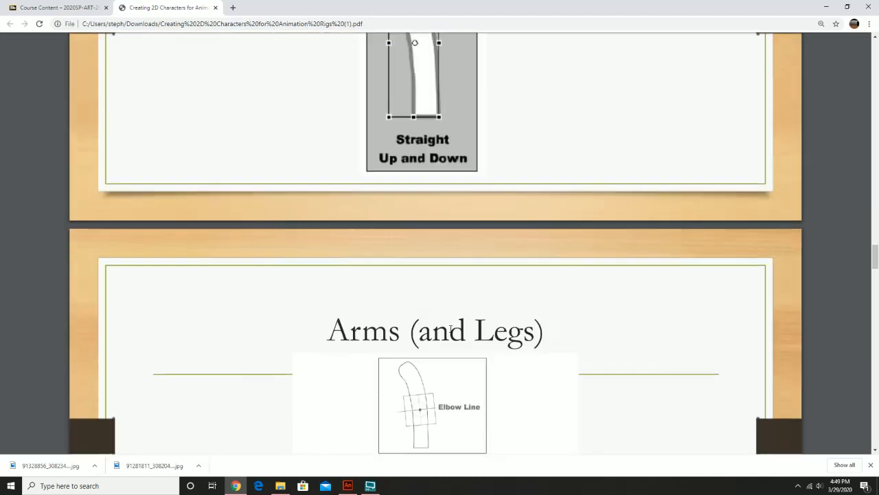
scroll(457, 308, up, 5)
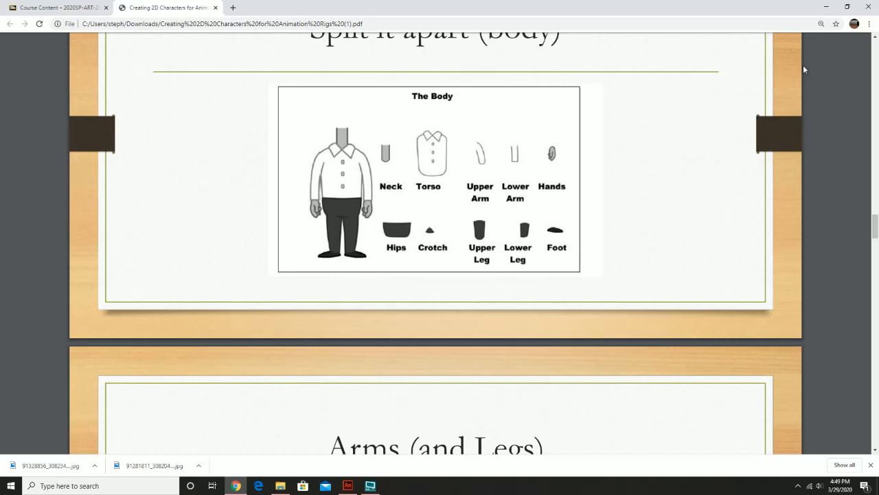
click(868, 26)
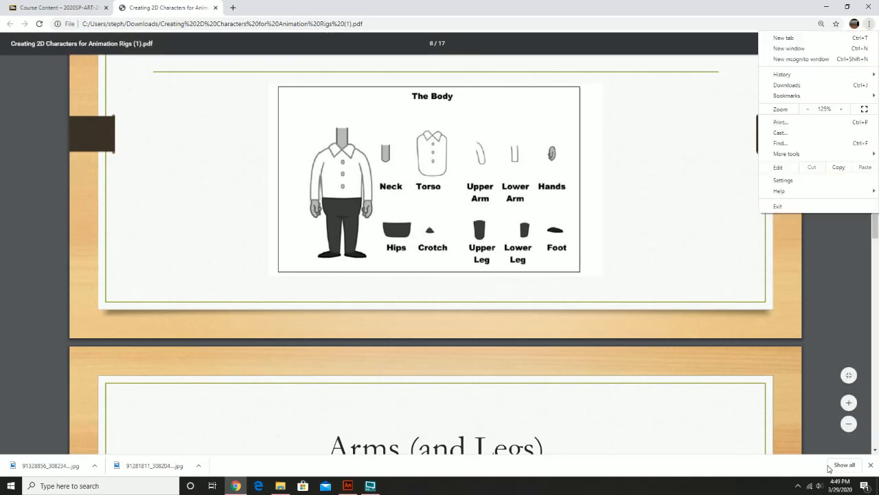
Step: Enlarge The Body diagram in the PDF and examine how the arm is divided into separate pieces
click(642, 246)
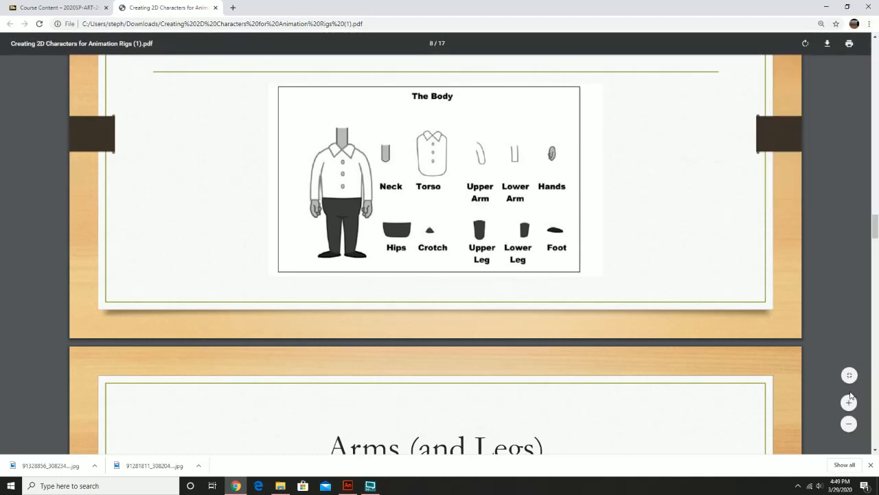
click(849, 404)
click(849, 404)
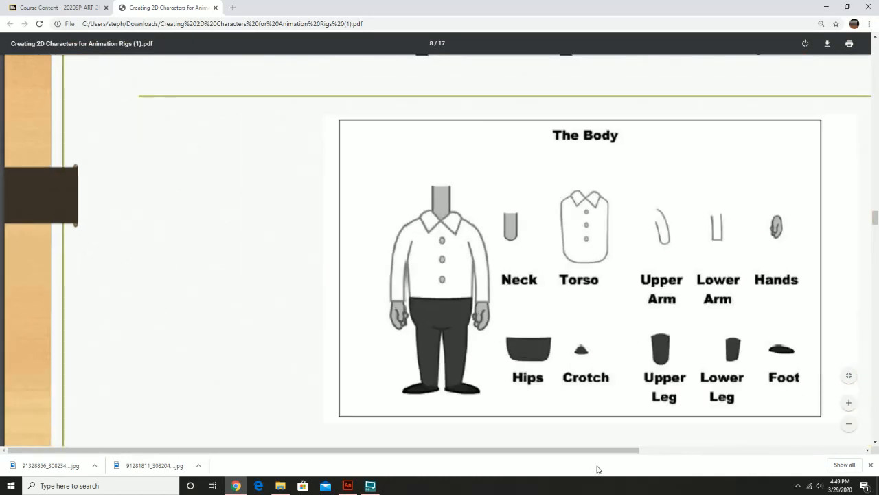
drag(608, 450, 705, 451)
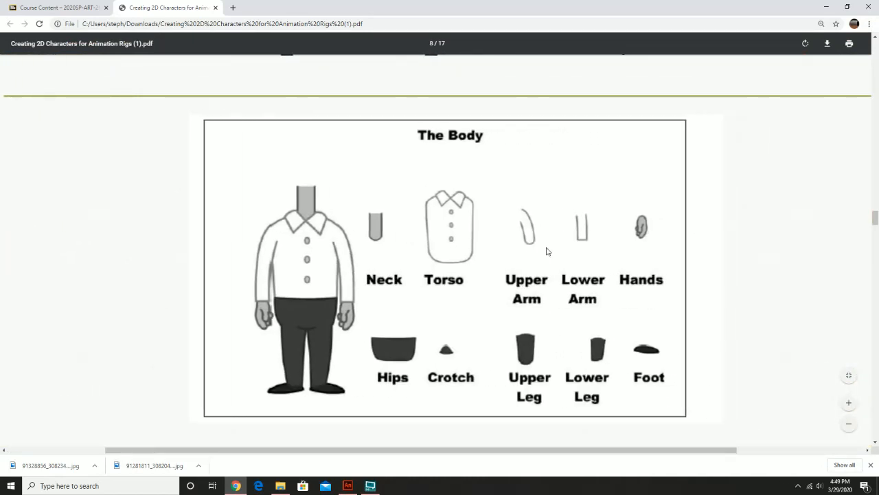
Step: Switch to Animate and trace the right-hand upper arm with the Pen tool from shoulder to rounded elbow end and up to the armpit, leaving the shoulder open
click(348, 486)
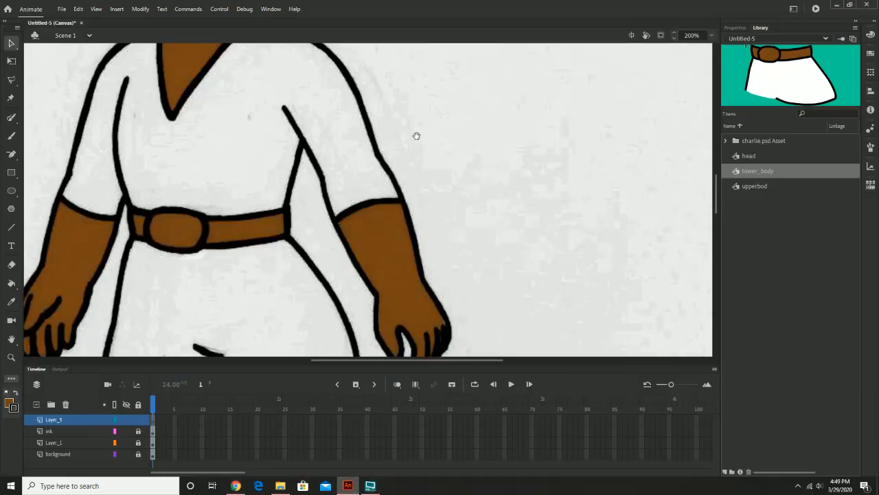
scroll(414, 135, up, 3)
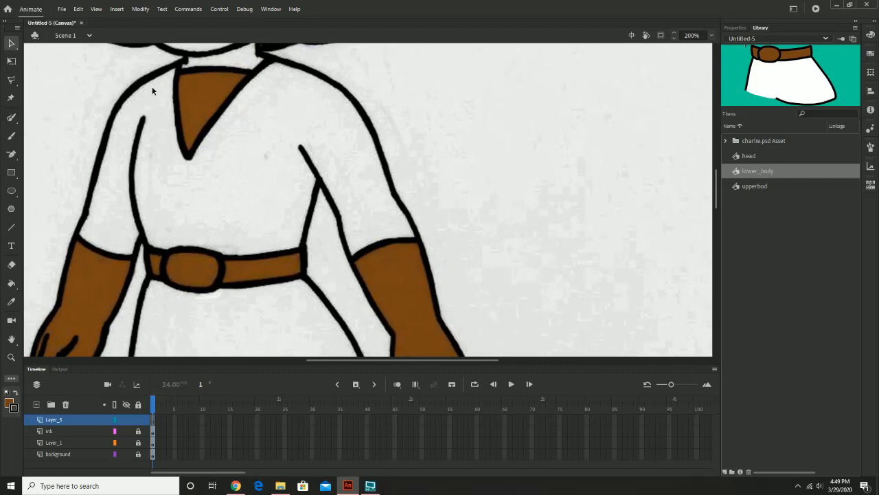
click(11, 154)
click(55, 169)
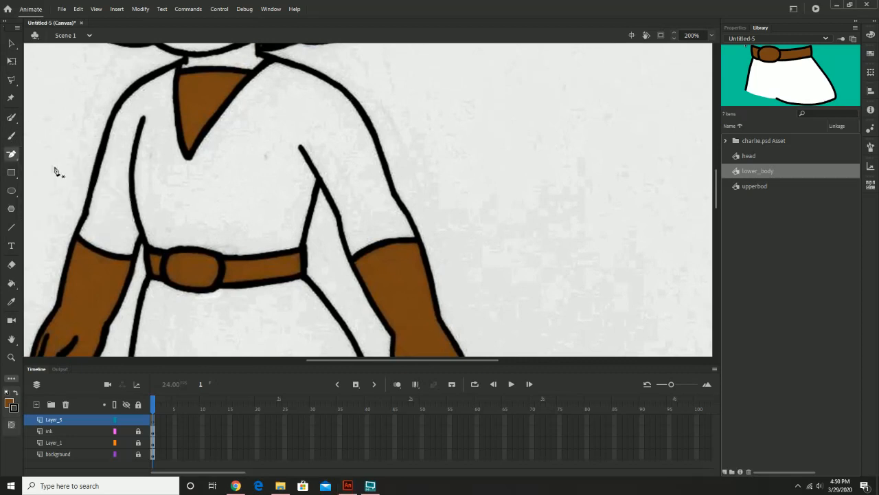
click(341, 89)
click(372, 128)
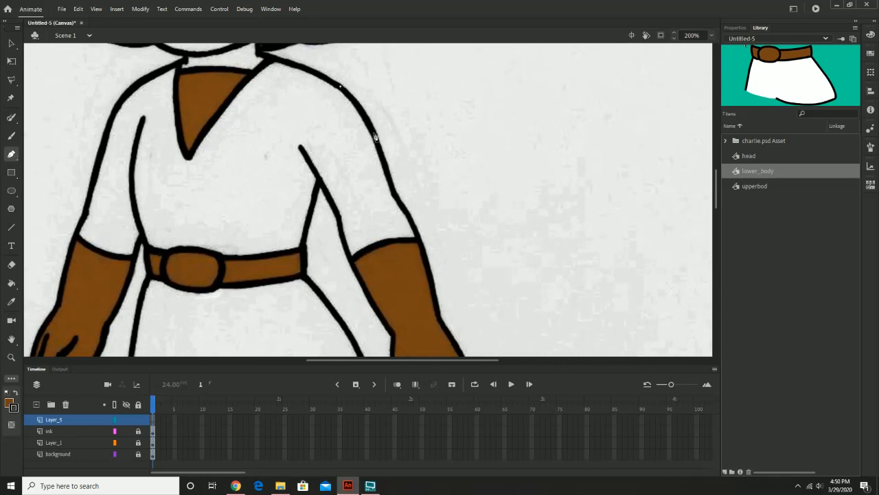
click(380, 150)
click(393, 191)
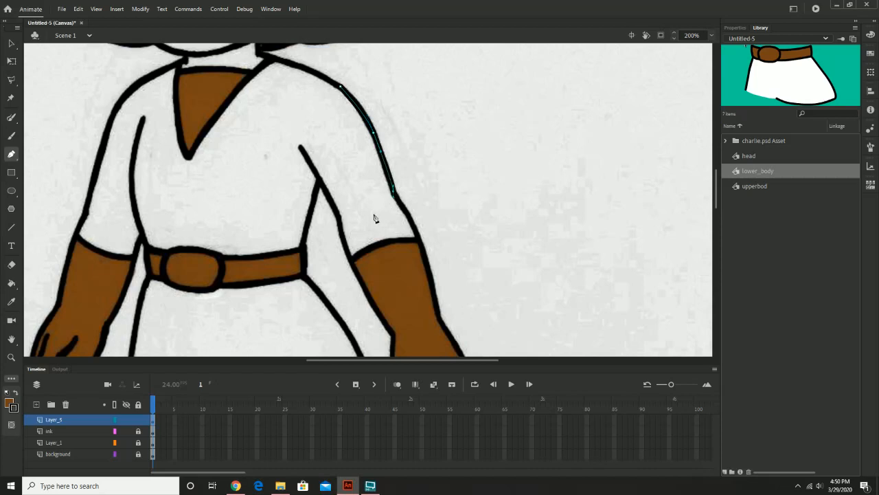
click(372, 214)
click(350, 221)
click(339, 218)
click(301, 148)
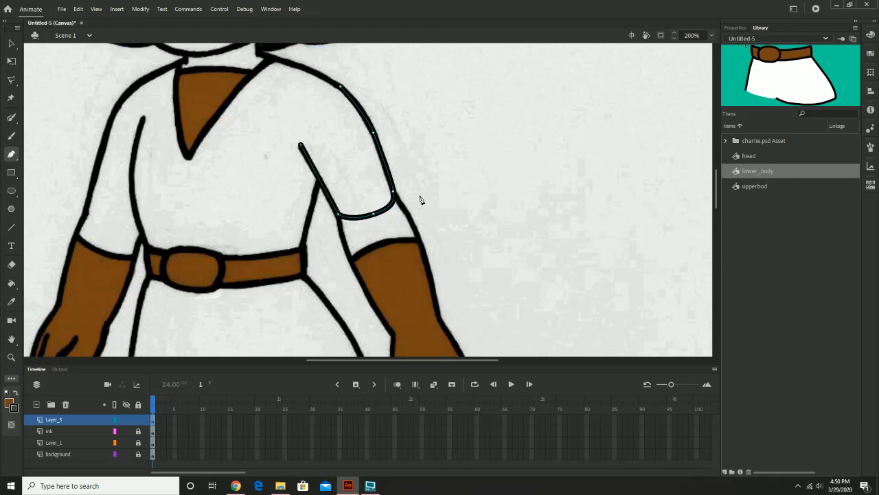
Step: Reshape the elbow end of the upper arm outline into a fuller, more rounded curve
click(11, 43)
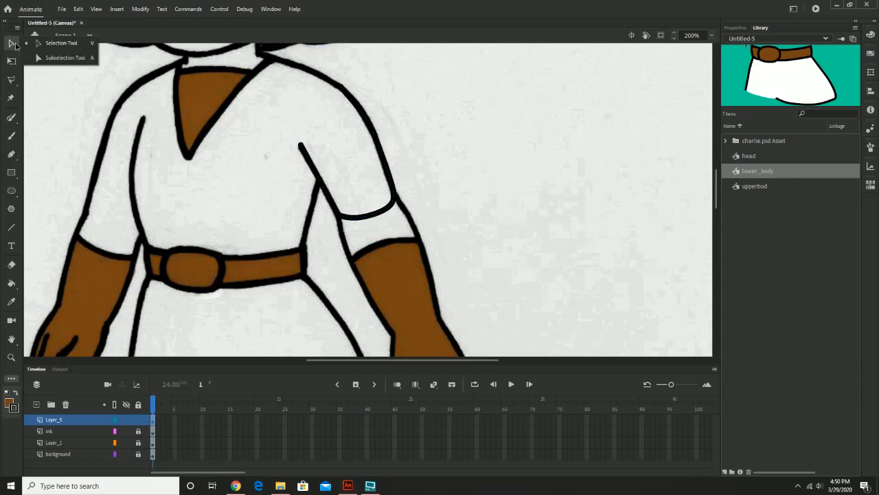
click(377, 217)
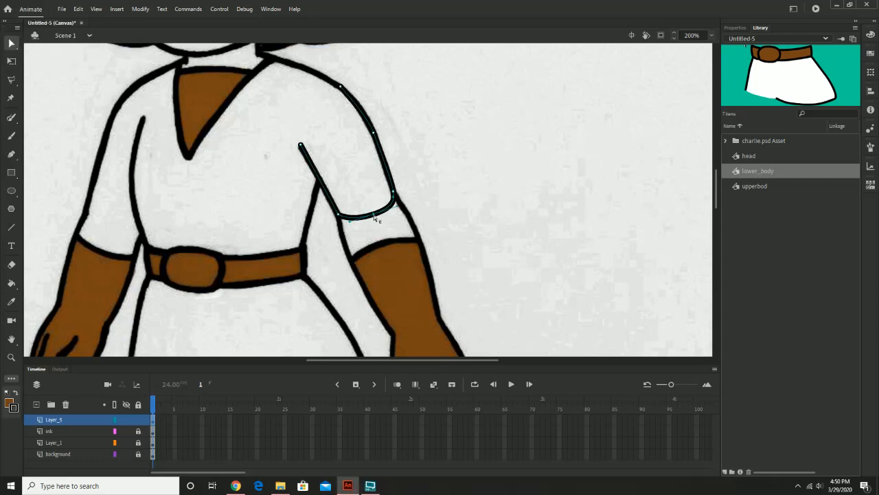
drag(375, 218, 378, 223)
Step: Set the fill color to white, close the open shoulder edge with a brush stroke, and fill the upper arm with white
click(10, 138)
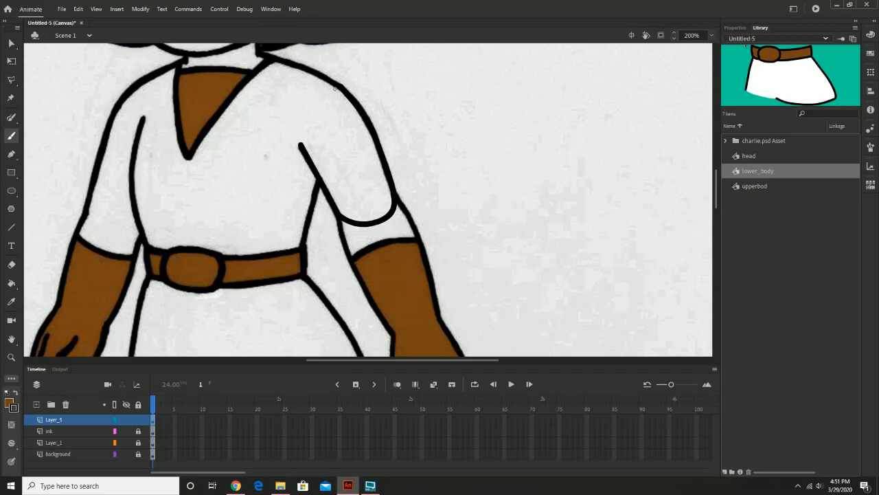
click(7, 404)
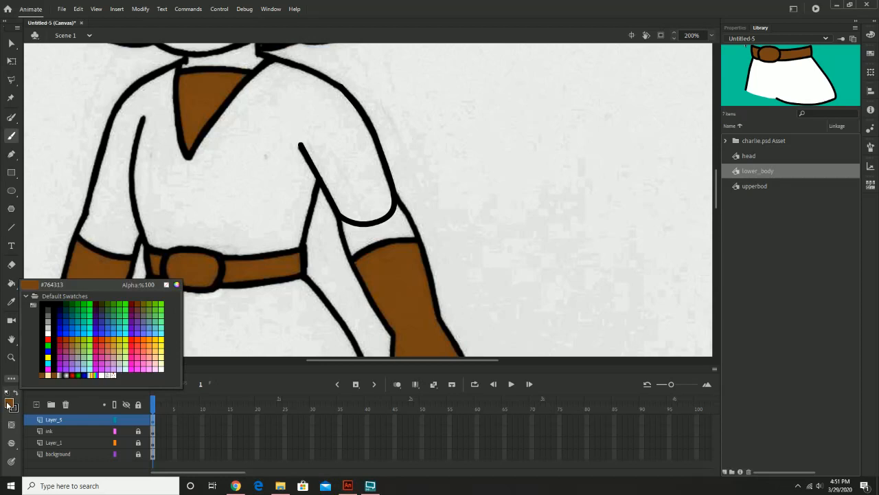
click(52, 329)
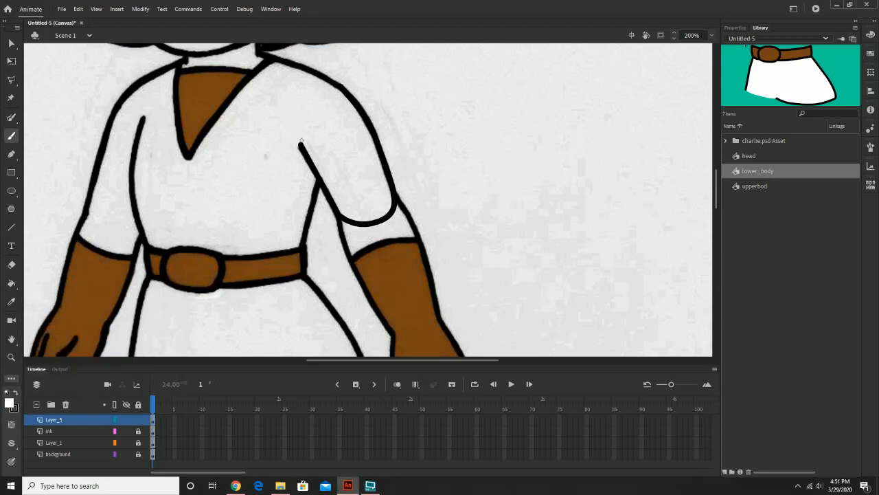
drag(300, 145, 337, 87)
click(12, 284)
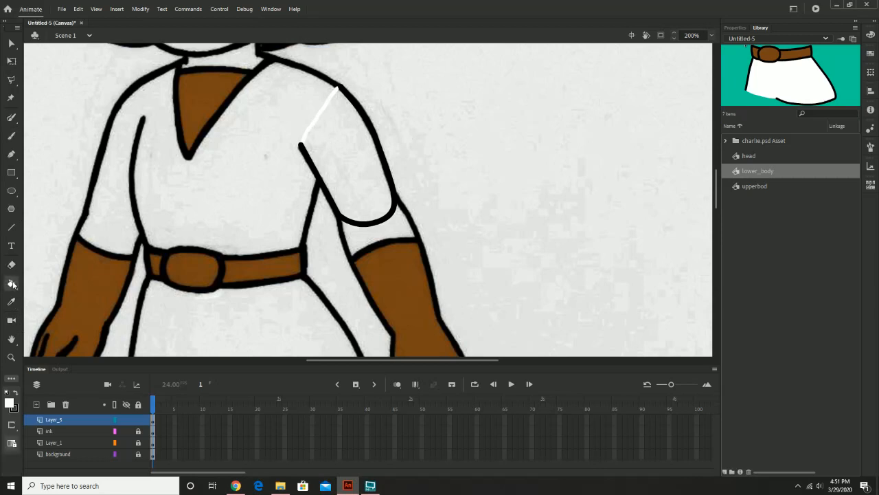
click(333, 172)
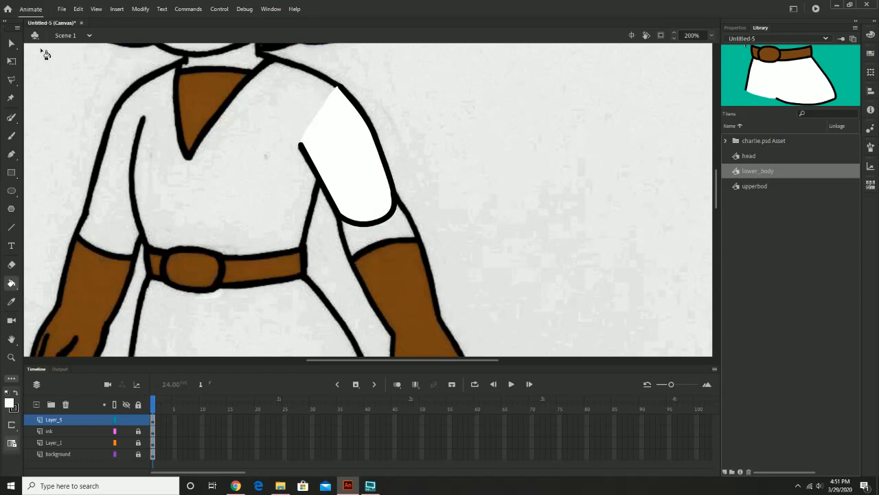
Step: Convert the complete upper arm drawing to a Graphic symbol named upper_arm and delete its instance from the stage
click(12, 44)
click(36, 44)
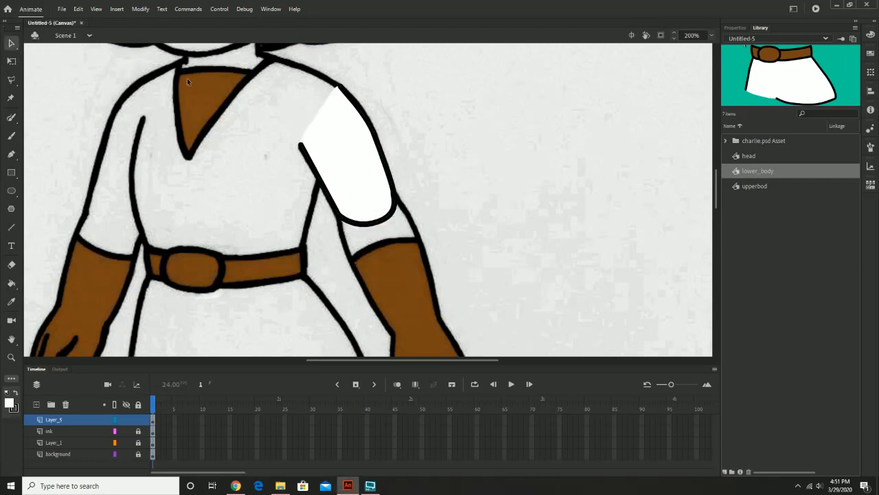
drag(268, 66, 458, 261)
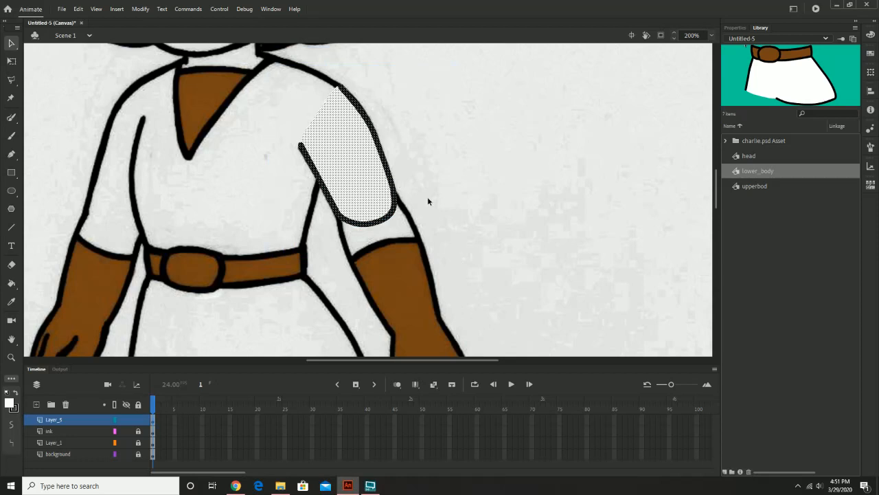
click(117, 9)
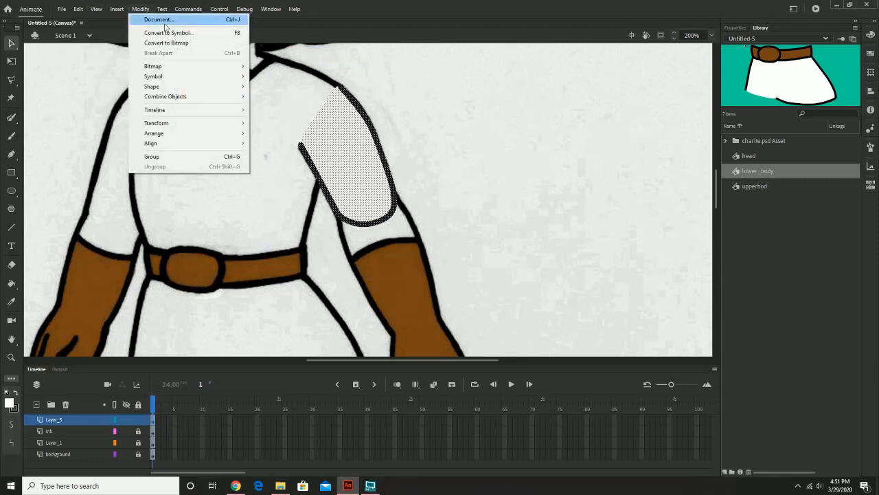
click(172, 33)
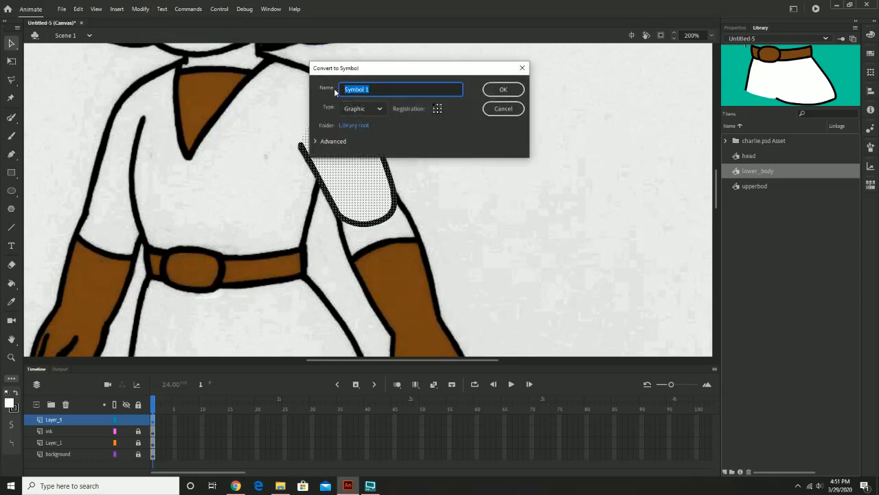
text(upper_arm)
click(503, 90)
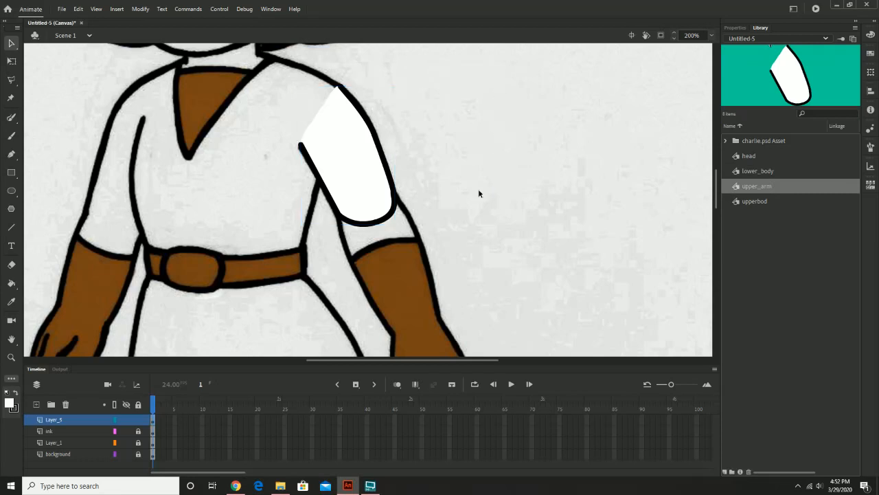
key(Delete)
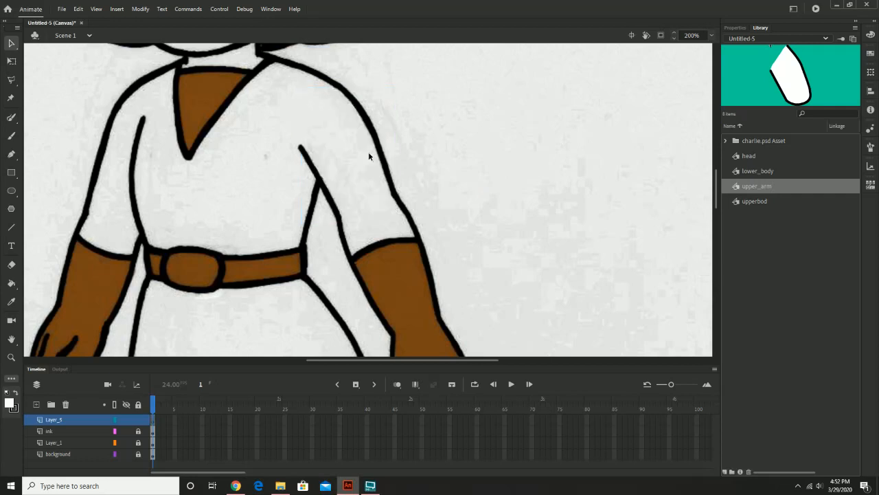
Step: Start a Pen tool path along the inner edge of the right-hand lower arm, from the elbow down the forearm
drag(433, 229, 376, 177)
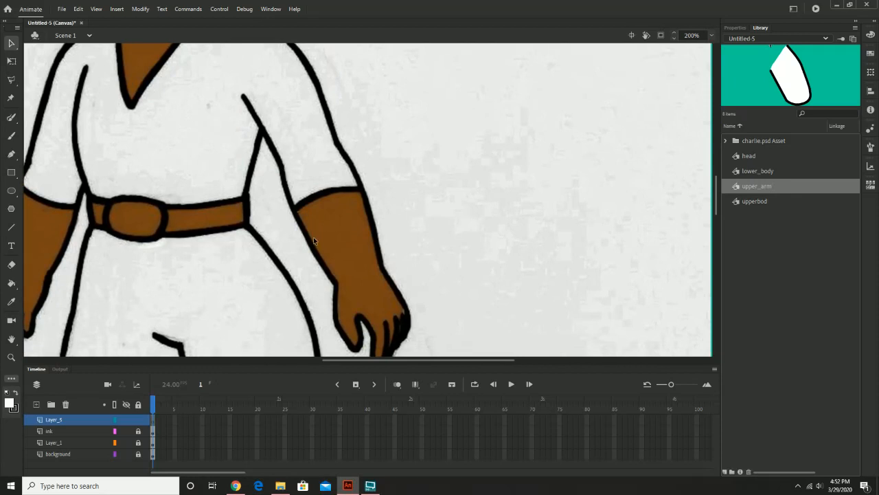
drag(367, 242, 350, 209)
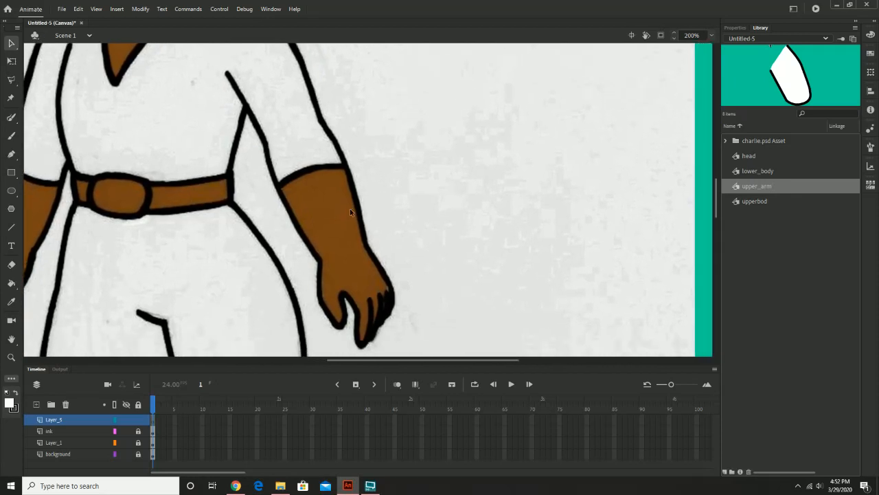
click(11, 155)
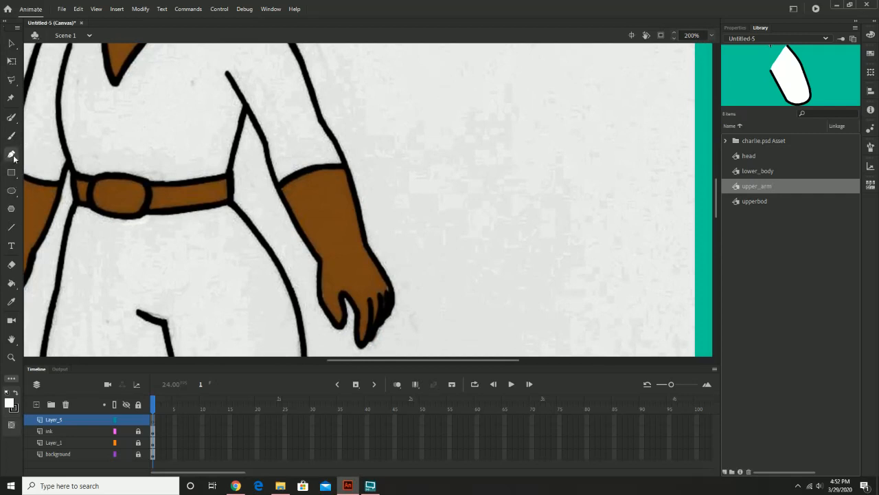
click(265, 143)
drag(285, 203, 296, 220)
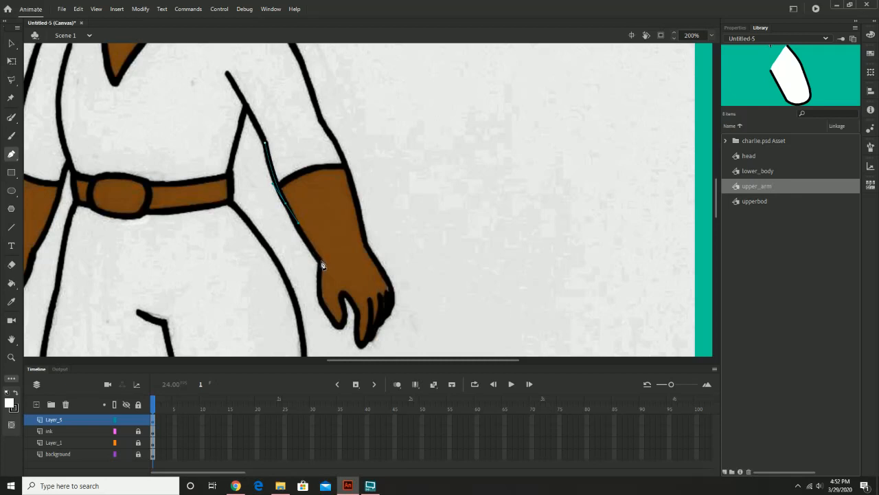
Step: Continue the lower arm path from the wrist around the thumb and down to the tip of the first finger
key(z)
click(321, 274)
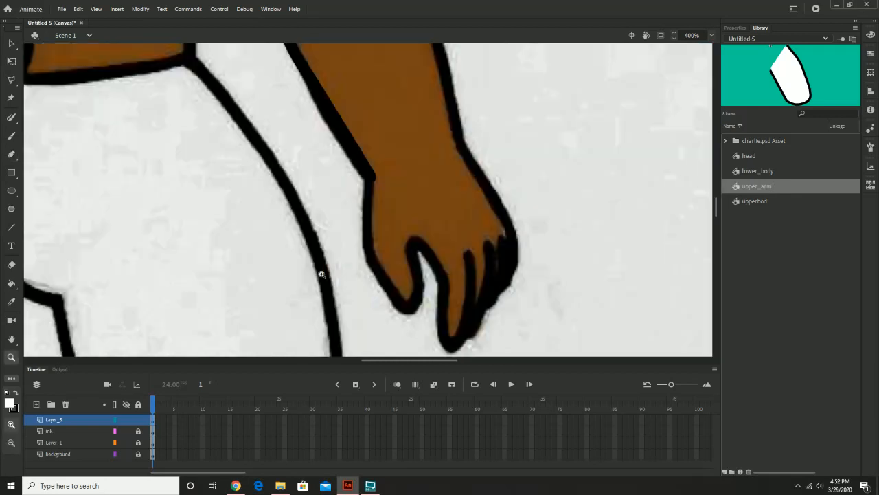
scroll(320, 274, right, 3)
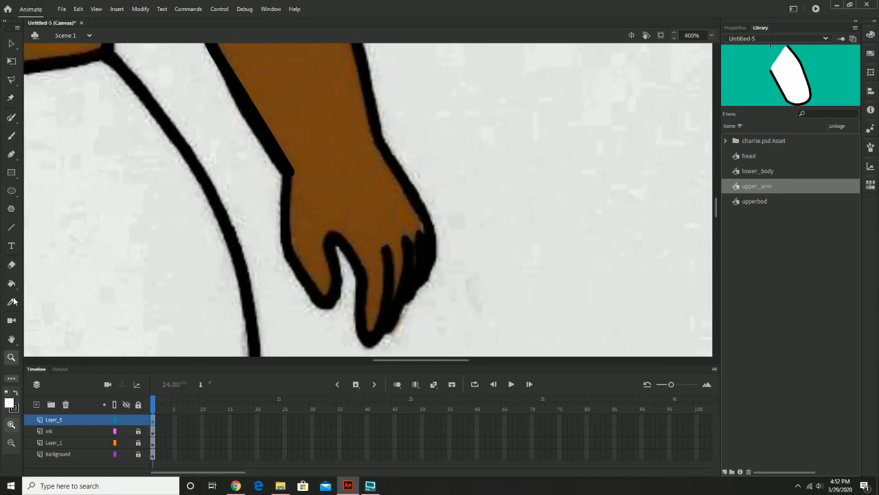
click(11, 154)
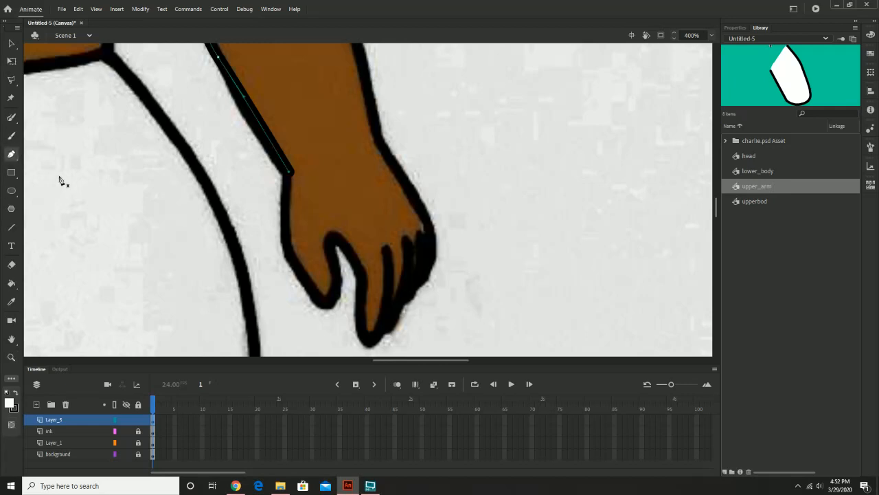
click(287, 173)
drag(286, 239, 290, 254)
drag(325, 303, 336, 271)
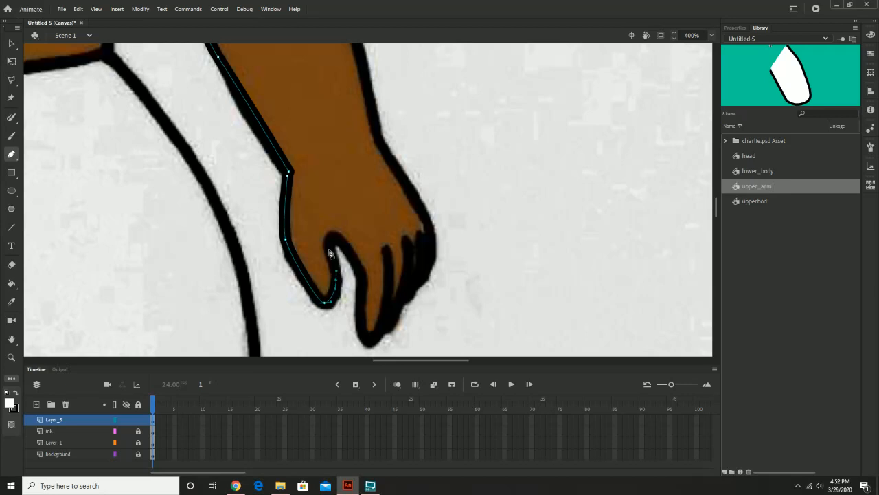
drag(330, 237, 334, 232)
click(361, 274)
click(364, 340)
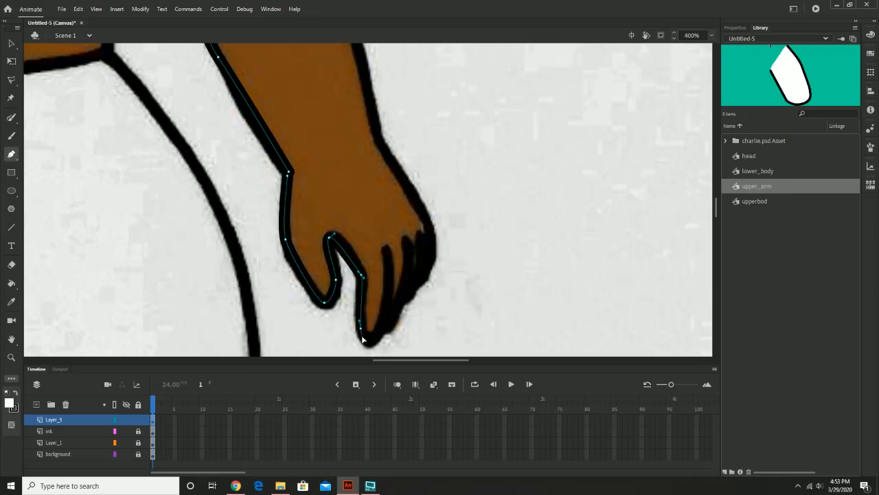
click(376, 343)
Step: Continue the lower arm path up and down along the remaining fingers, placing points at their tips and the gaps between them
drag(390, 261, 388, 204)
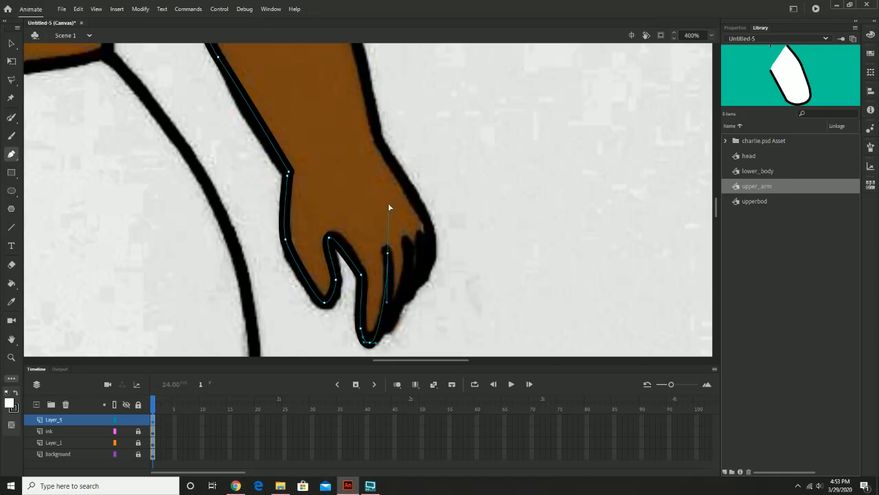
click(386, 333)
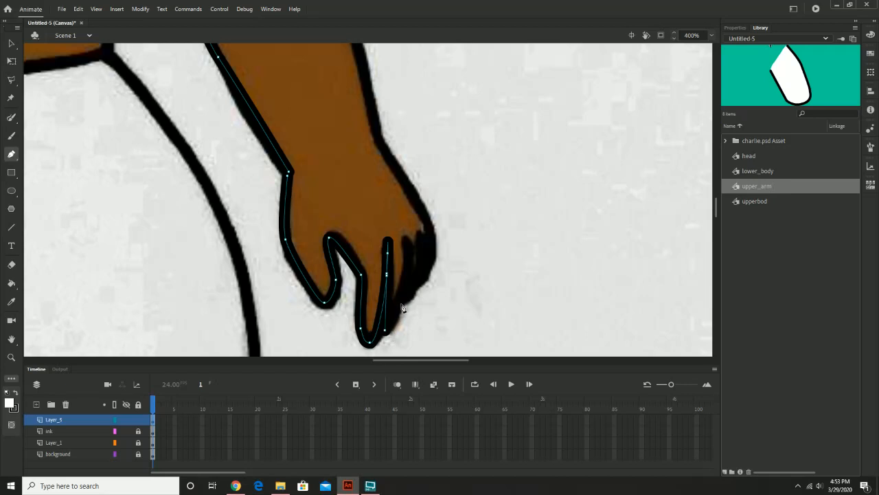
drag(401, 297, 406, 282)
click(405, 239)
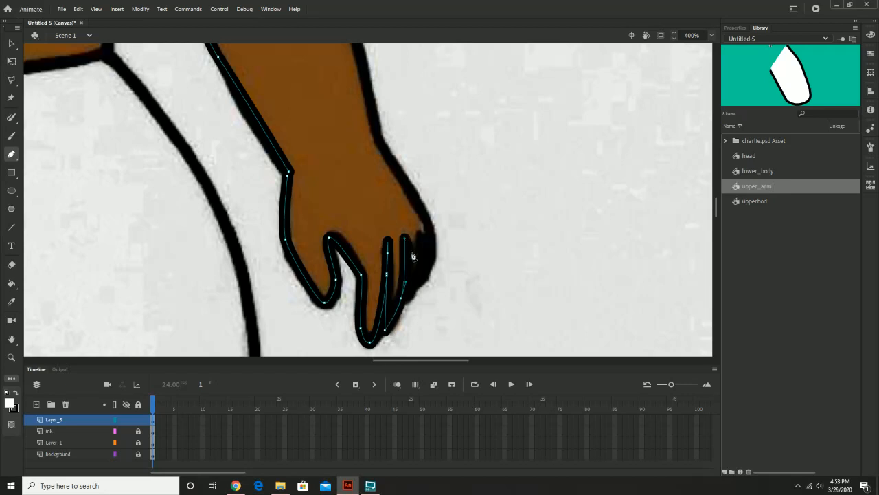
click(415, 291)
click(418, 231)
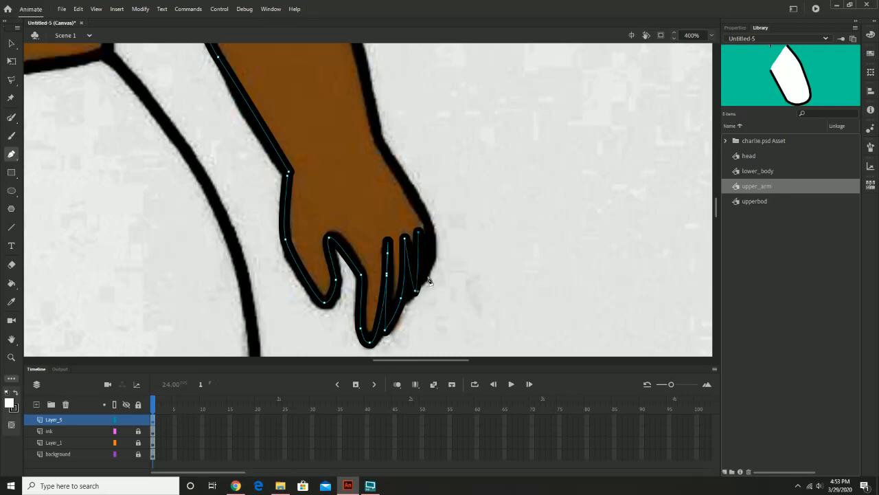
Step: Trace the hand's outer edge from the little finger past the wrist and up the forearm to the elbow
mouse_move(427, 279)
mouse_down()
mouse_move(435, 239)
mouse_move(423, 203)
mouse_up()
drag(389, 173, 441, 265)
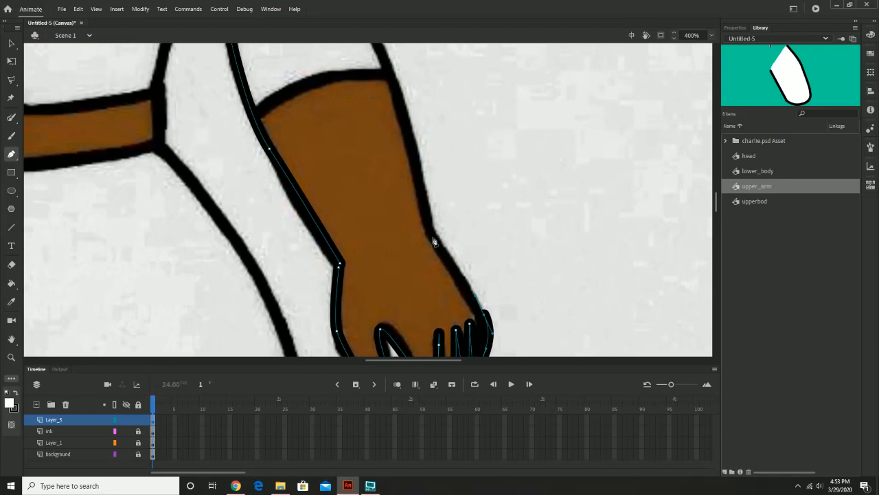
drag(420, 177, 435, 267)
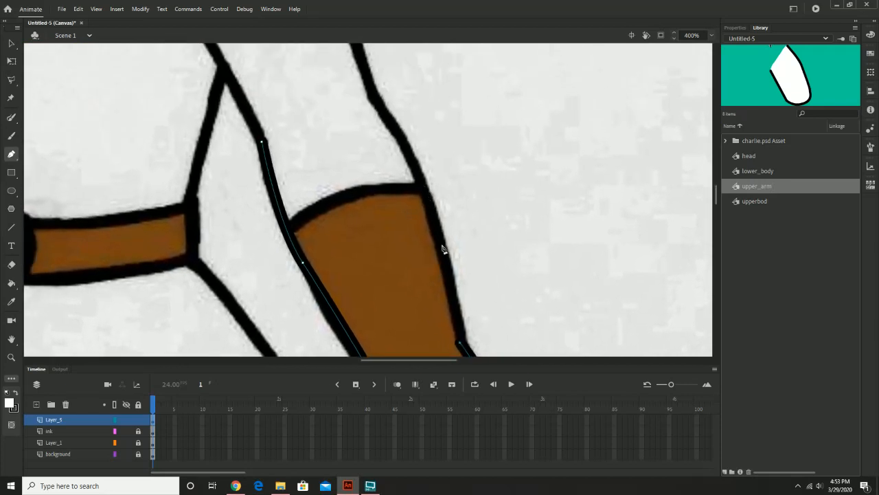
drag(442, 244, 432, 213)
drag(393, 126, 378, 108)
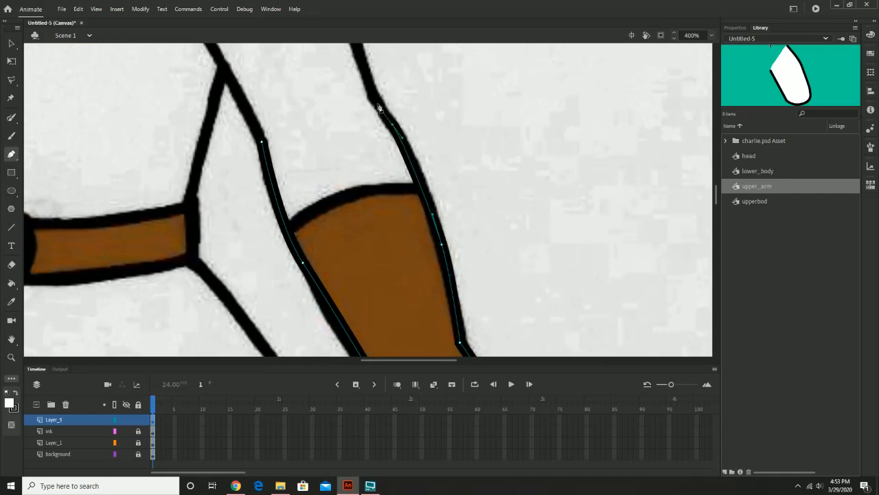
click(371, 98)
Step: Hide the ink and Layer_1 layers so only the traced hand outline remains over the background
drag(498, 254, 427, 77)
drag(494, 253, 468, 178)
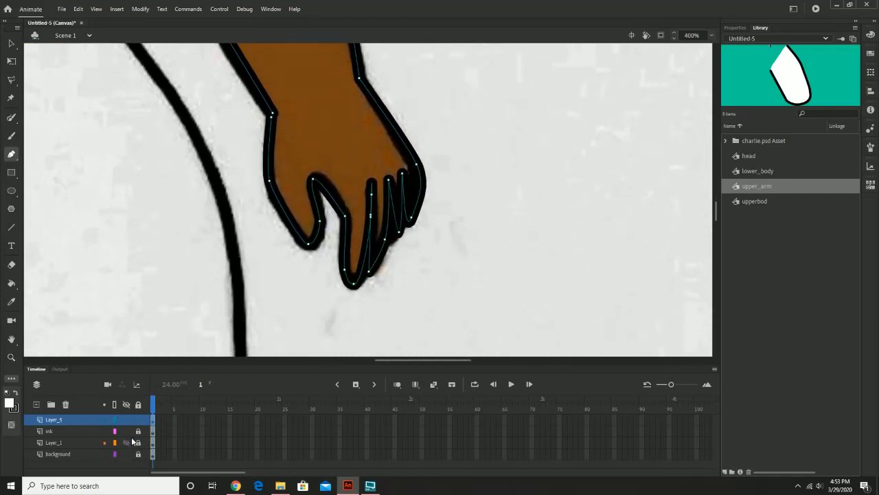
click(126, 431)
click(126, 442)
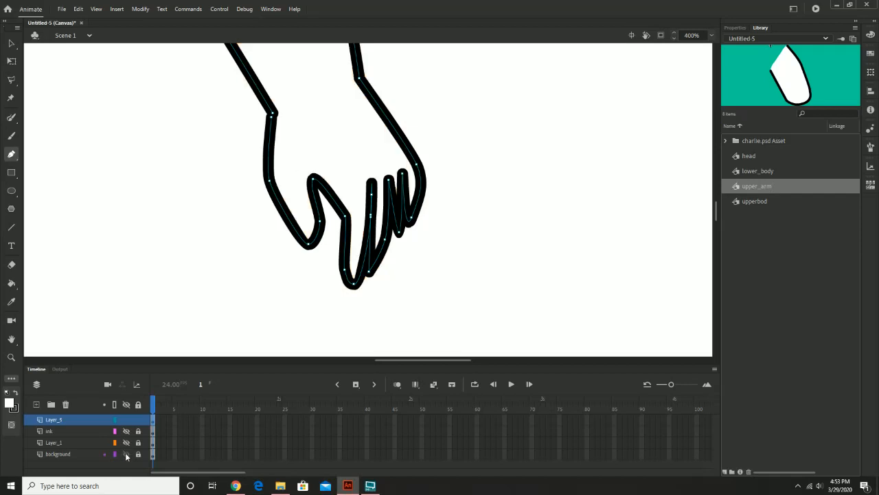
click(125, 454)
click(125, 454)
Step: Reshape the second and third finger outlines into rounder tips with the Subselection and Convert Anchor Point tools
click(13, 46)
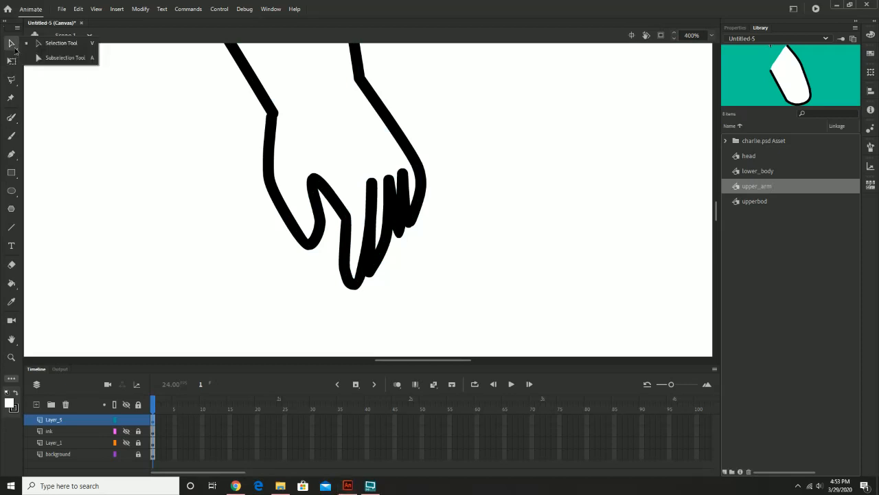
click(401, 236)
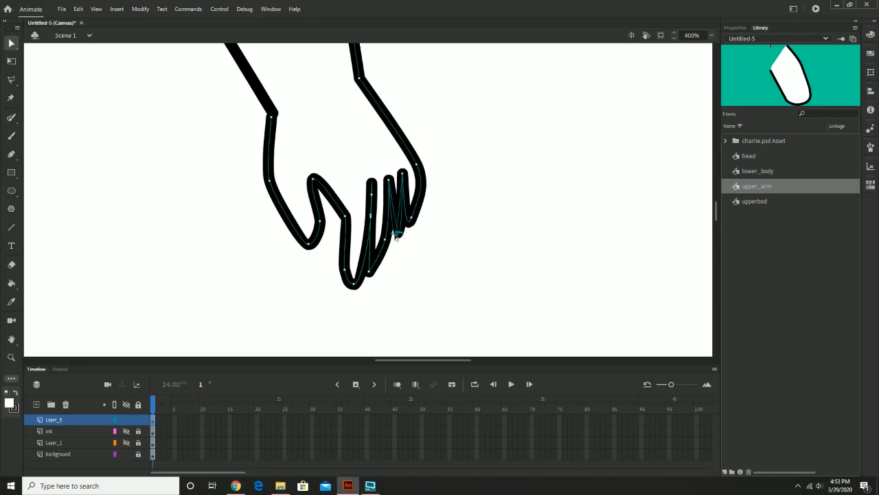
mouse_move(394, 234)
mouse_down()
mouse_move(412, 228)
mouse_move(391, 237)
mouse_move(381, 271)
mouse_move(392, 240)
mouse_up()
key(ctrl+z)
key(ctrl+z)
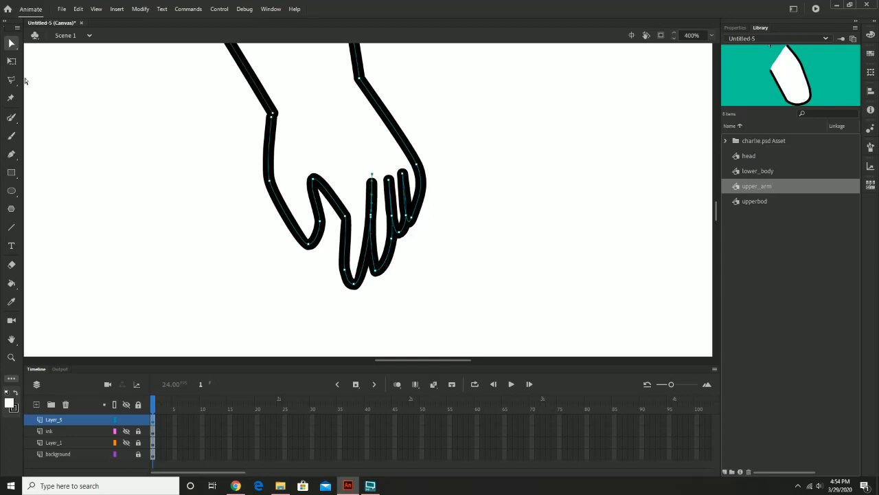
click(10, 157)
click(49, 215)
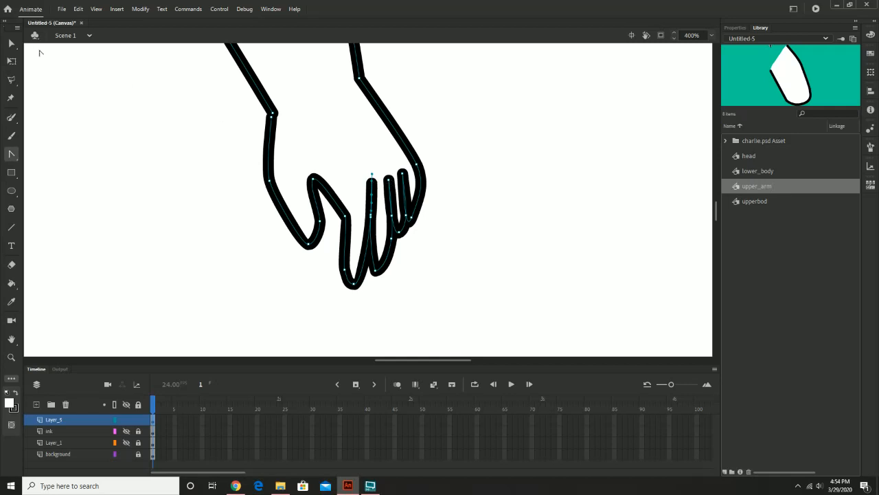
click(11, 43)
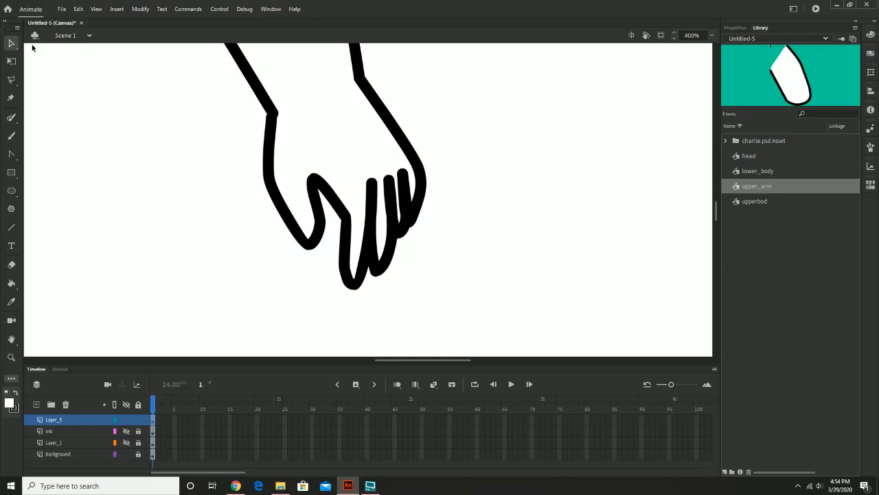
Step: Save the document to the Desktop as charlie_prime in Animate Document format
click(62, 9)
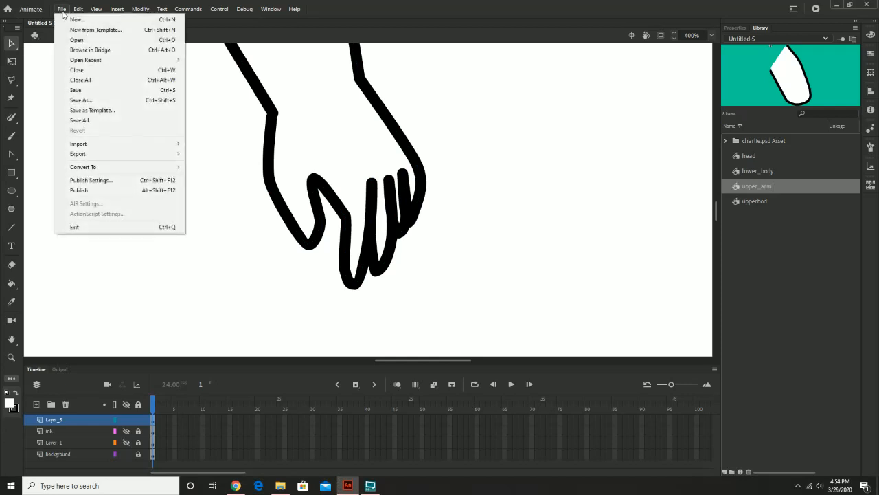
click(99, 101)
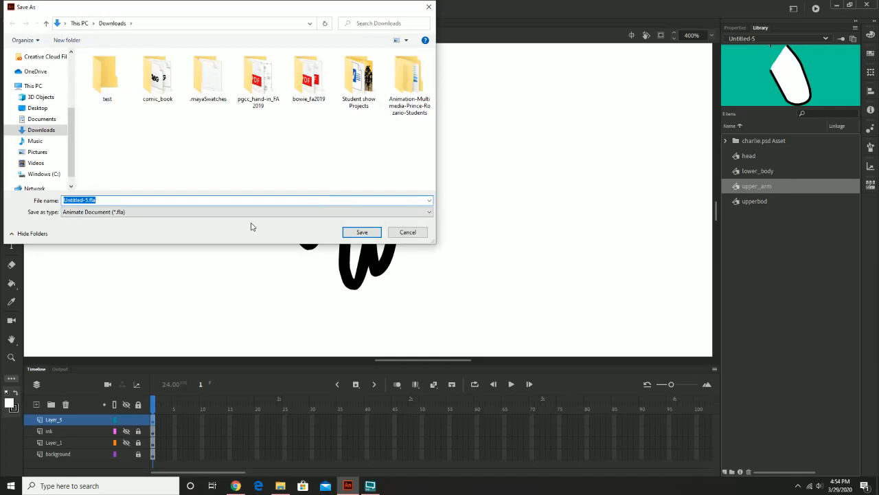
click(41, 109)
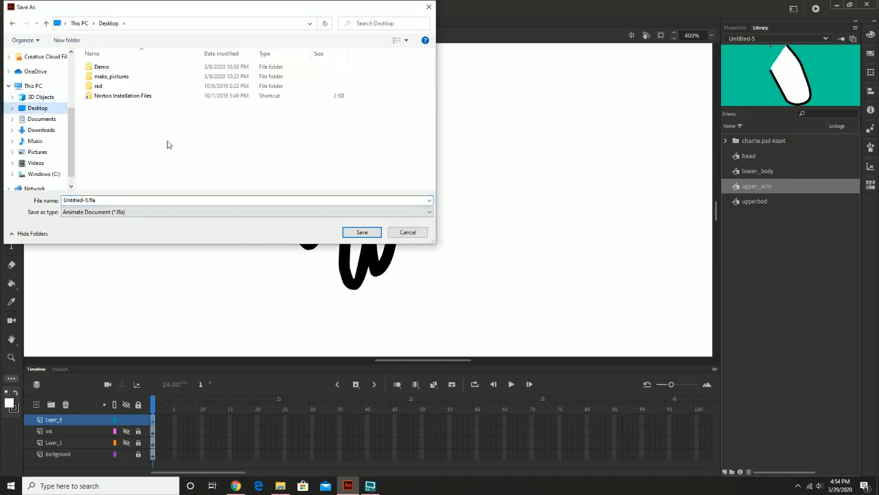
click(100, 200)
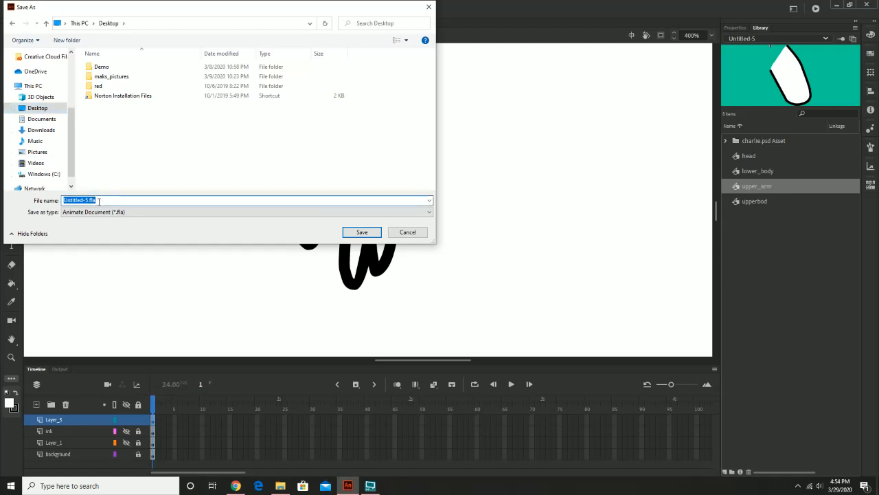
text(charlie_)
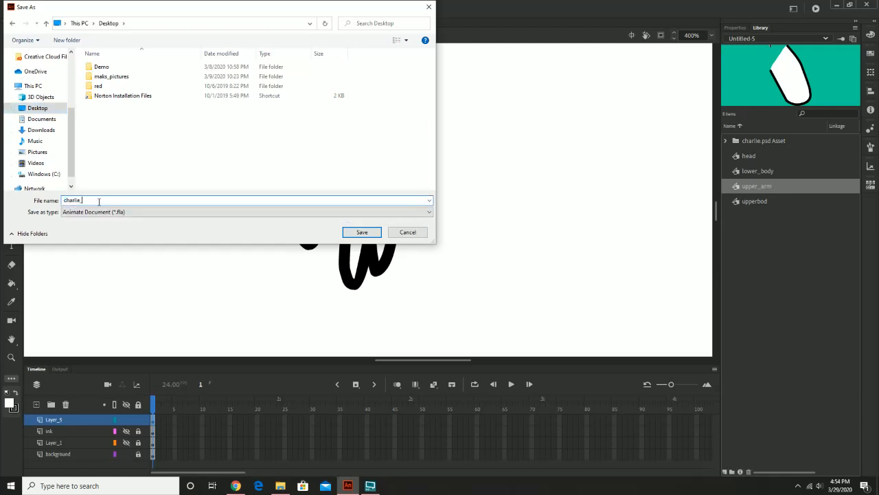
text(prime)
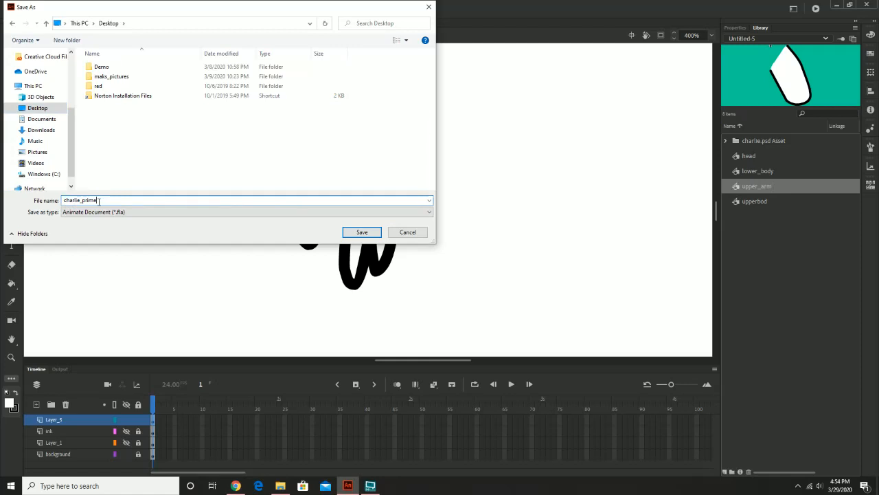
key(Tab)
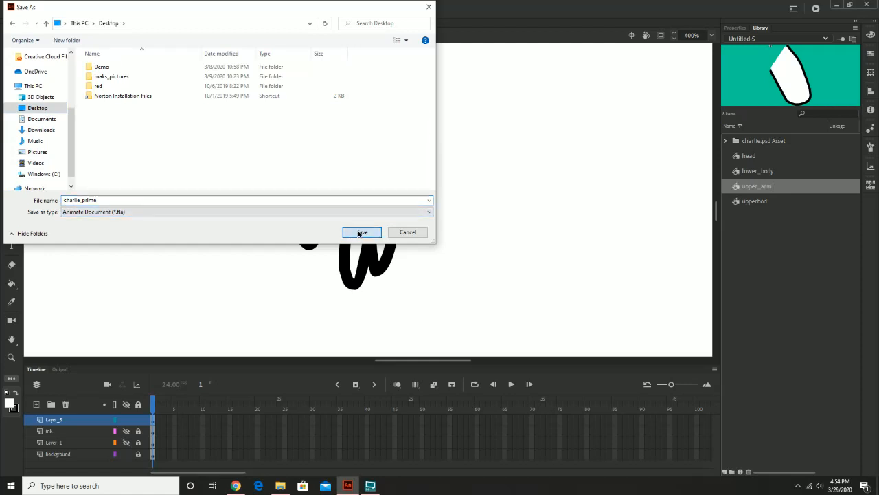
click(362, 232)
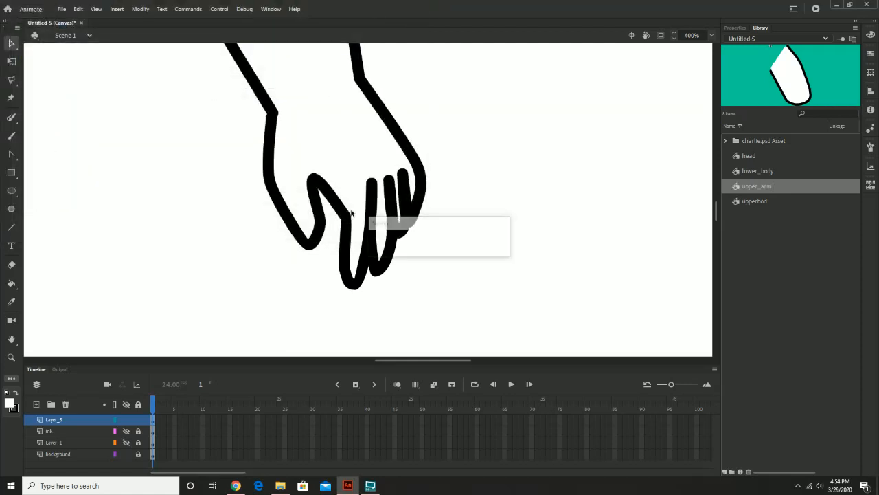
Step: Refine the finger anchor points with the Subselection and Convert Anchor Point tools, and widen the curve at the first fingertip
click(375, 206)
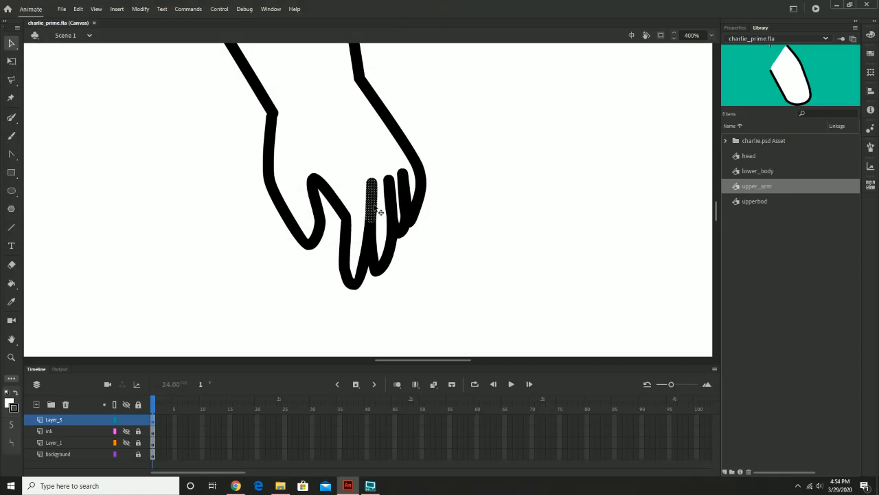
click(11, 44)
click(48, 55)
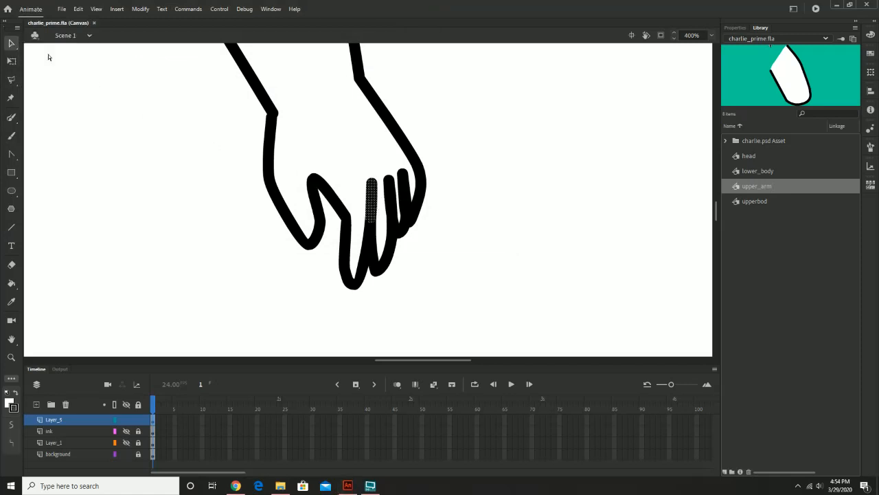
click(390, 182)
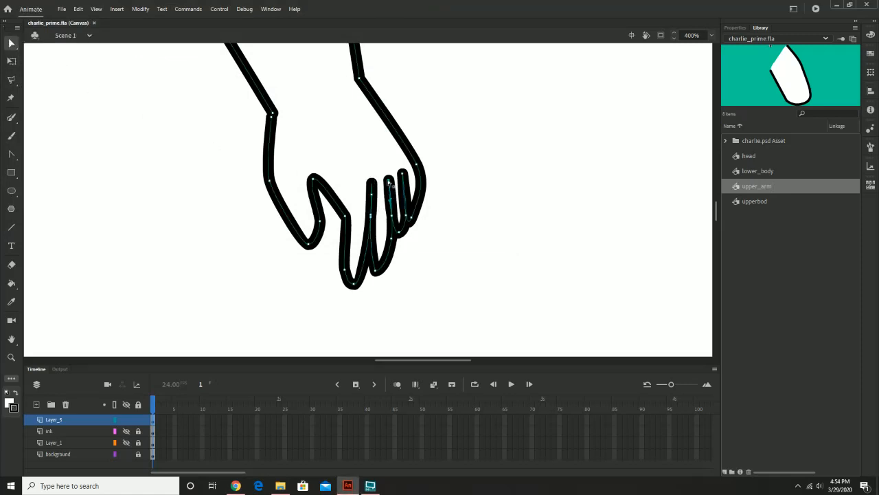
click(389, 182)
click(265, 190)
click(484, 212)
click(397, 199)
click(12, 156)
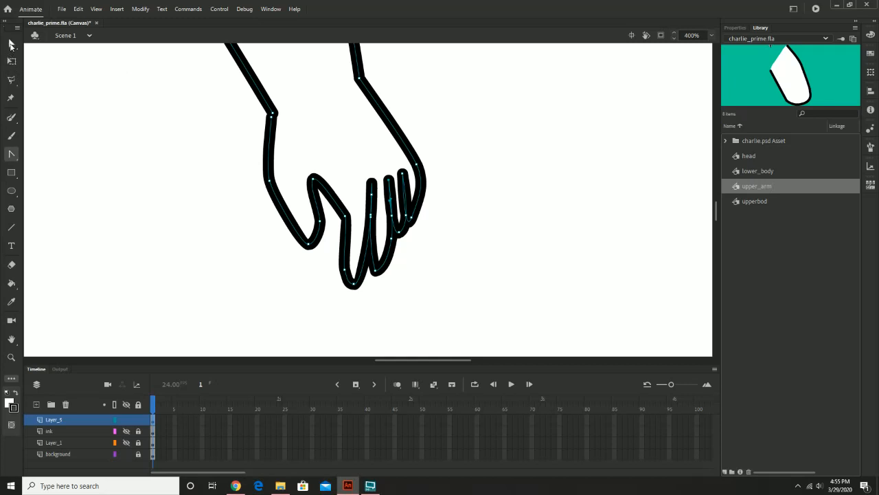
click(11, 43)
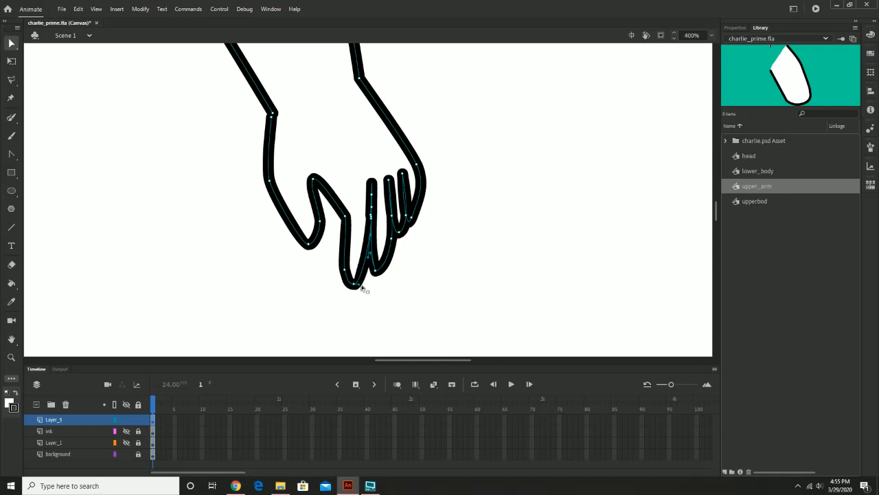
drag(363, 288, 375, 286)
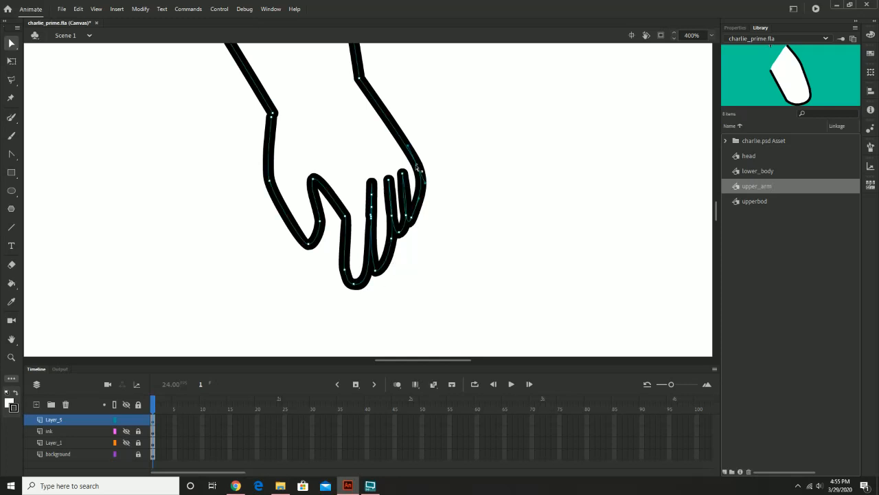
Step: Show the ink and Layer_1 layers again as a reference for the lower arm, and hide the background layer
drag(355, 106, 419, 298)
mouse_move(356, 127)
mouse_down()
mouse_move(389, 180)
mouse_move(394, 167)
mouse_move(391, 179)
mouse_move(371, 121)
mouse_up()
key(z)
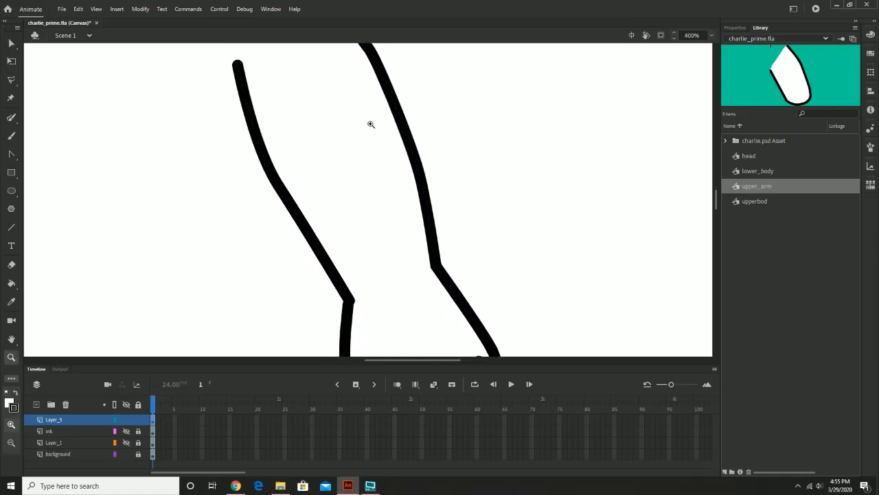
alt+click(371, 124)
drag(411, 237, 400, 186)
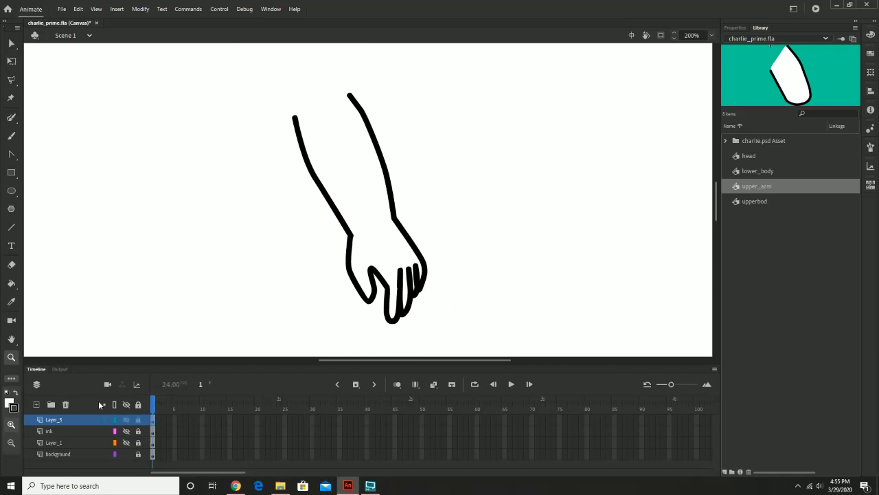
click(11, 154)
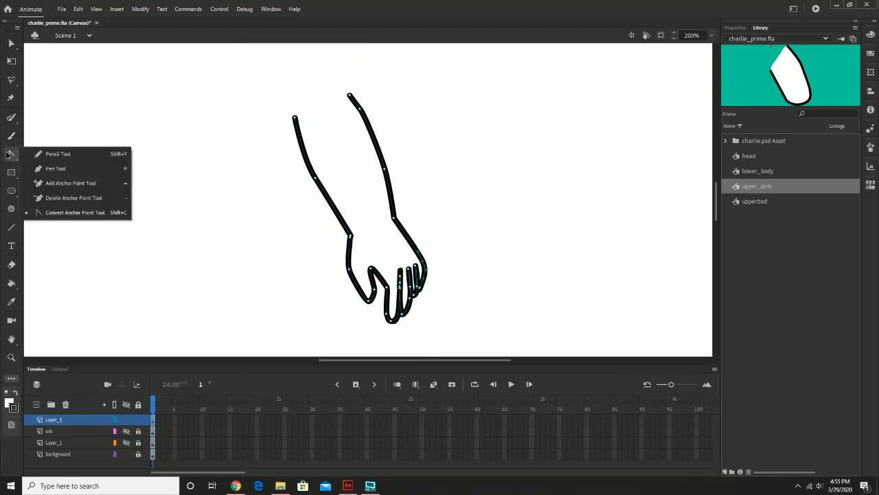
click(51, 168)
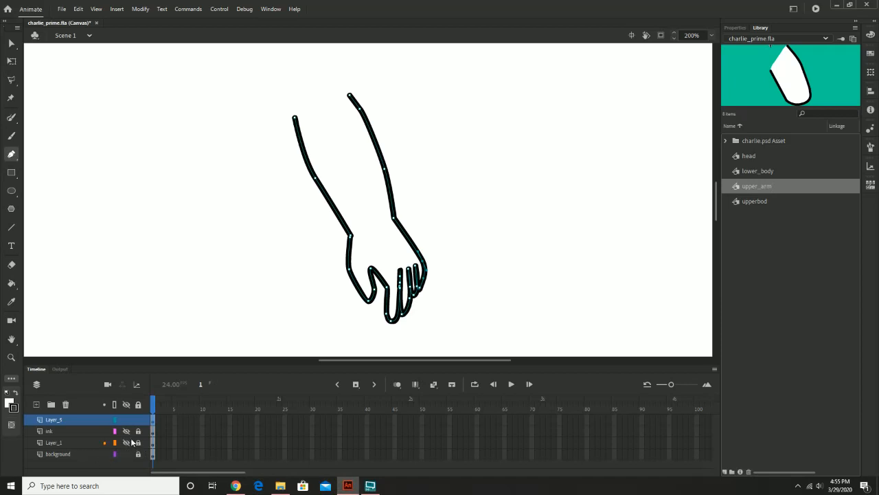
click(126, 442)
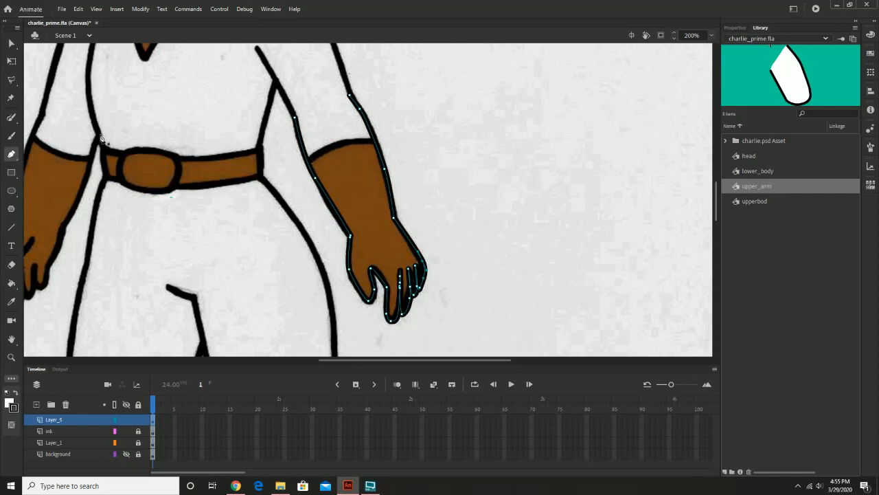
Step: Draw a brush line across the forearm along the glove's upper edge and bend it to match the reference cuff
click(11, 117)
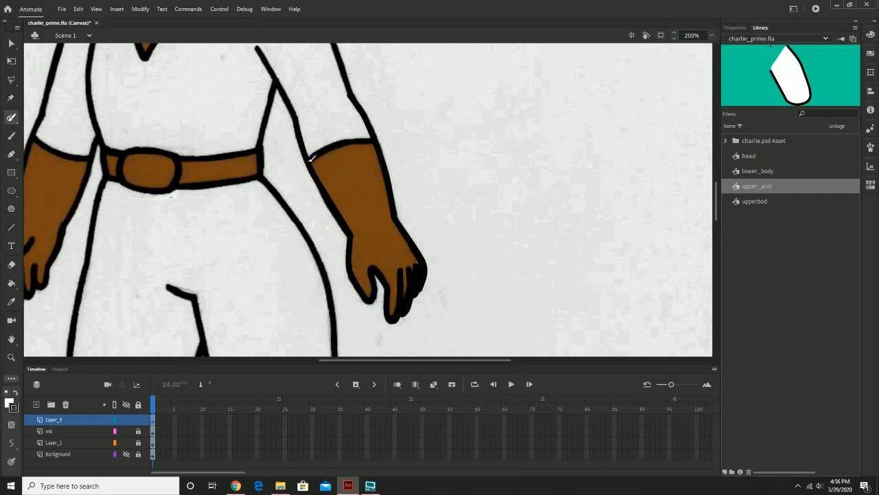
drag(319, 151, 384, 141)
click(11, 44)
click(308, 175)
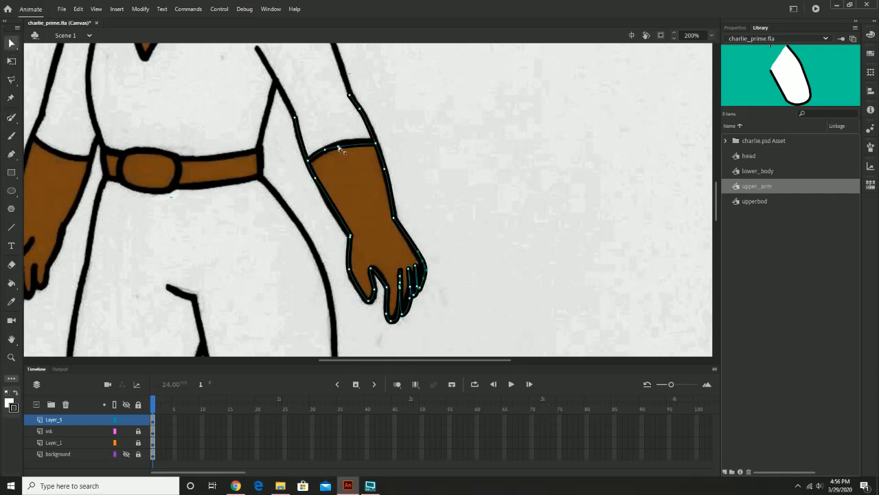
drag(338, 149, 347, 142)
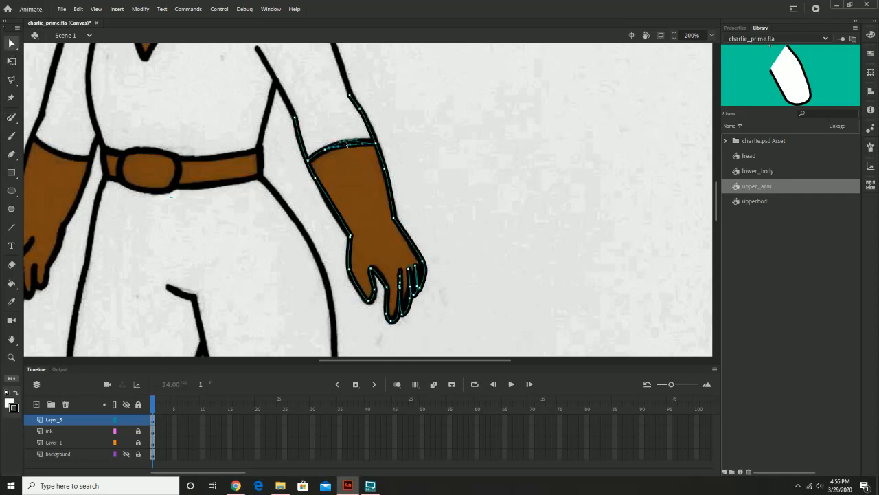
Step: Remove the surplus anchor point from the cuff line and adjust its curve handles into a smooth arc
click(11, 154)
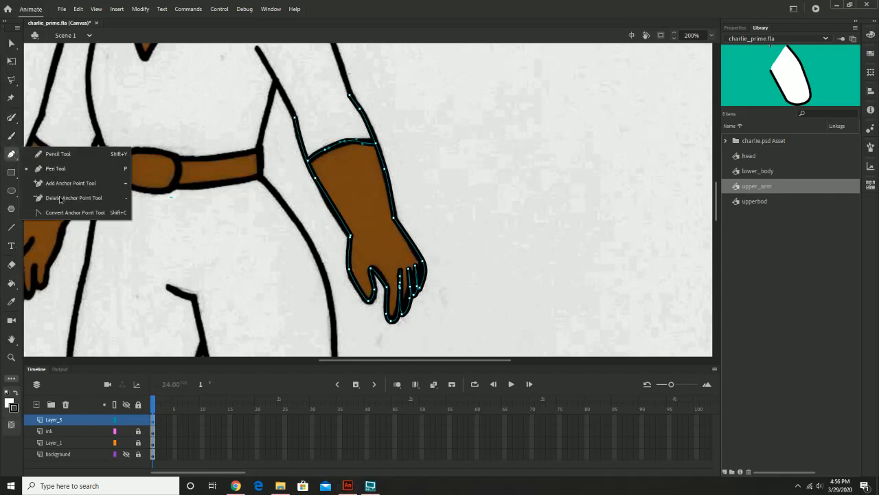
click(55, 169)
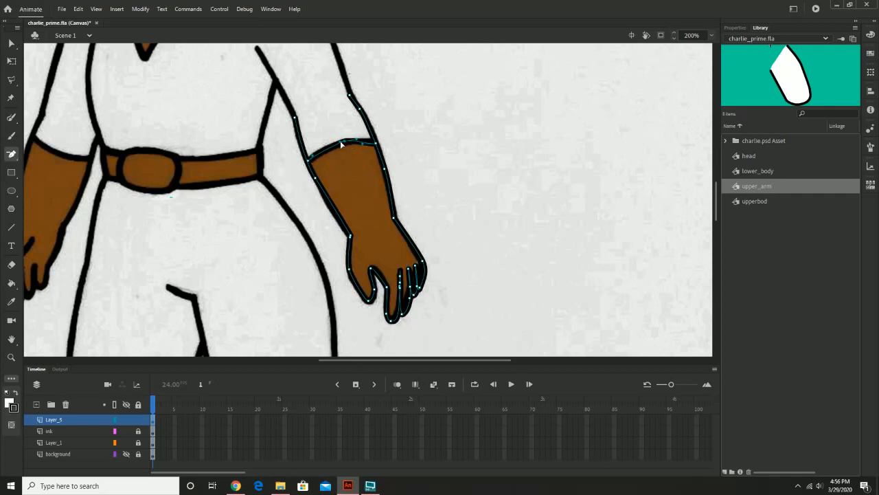
key(ctrl+z)
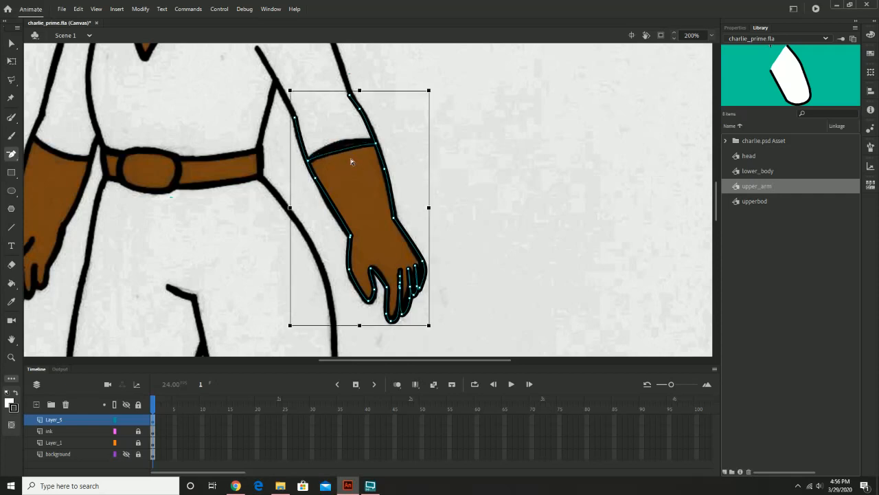
key(ctrl+y)
key(v)
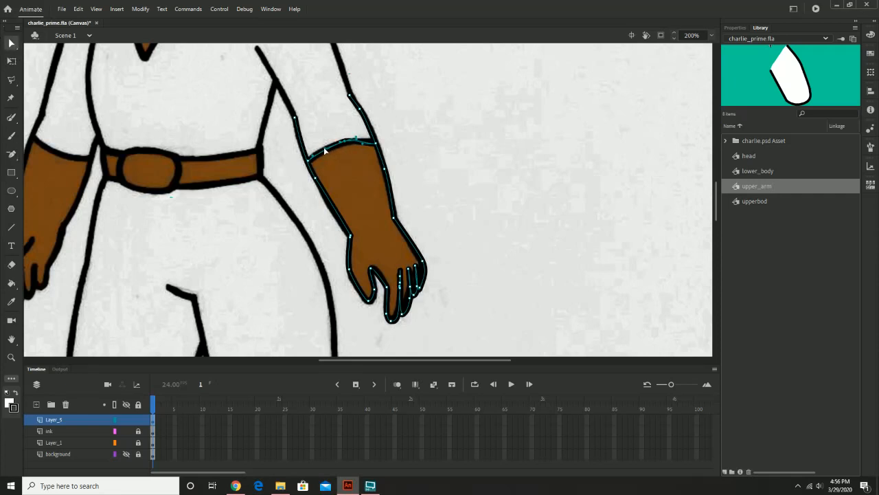
drag(321, 147, 322, 149)
drag(355, 138, 354, 140)
click(416, 187)
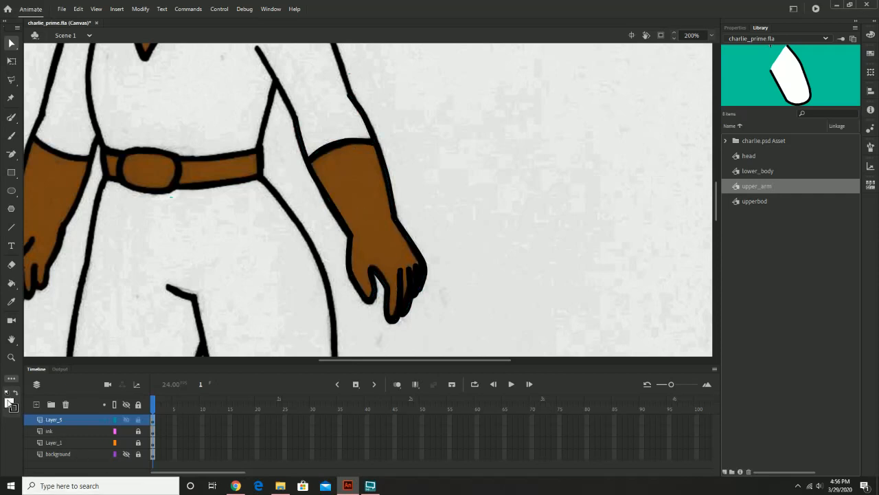
Step: Sample the glove's brown as the fill color and hide the ink and Layer_1 layers
click(9, 403)
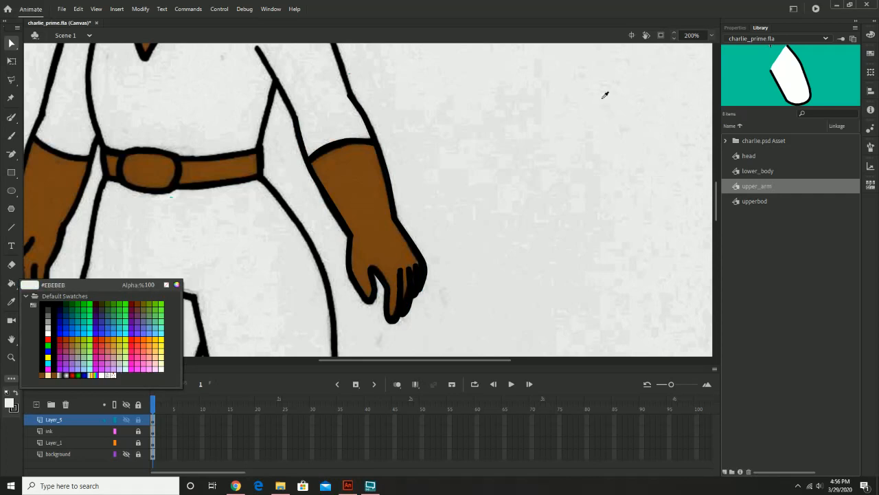
click(355, 193)
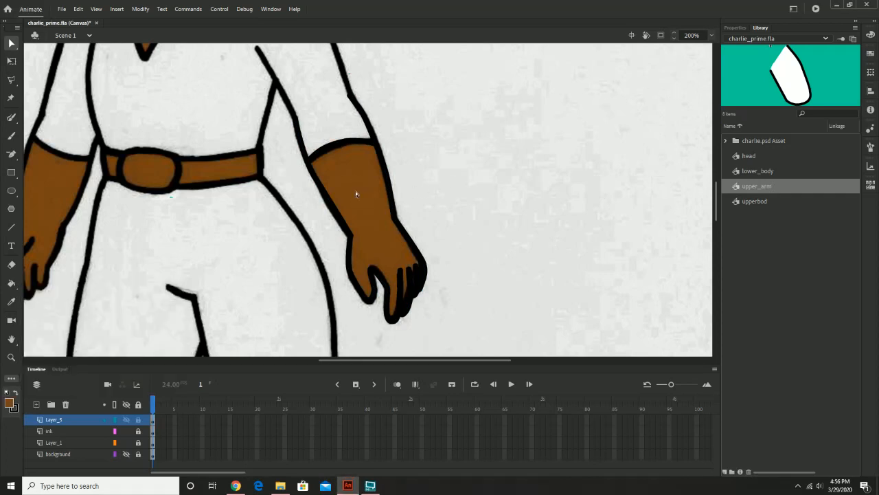
click(126, 431)
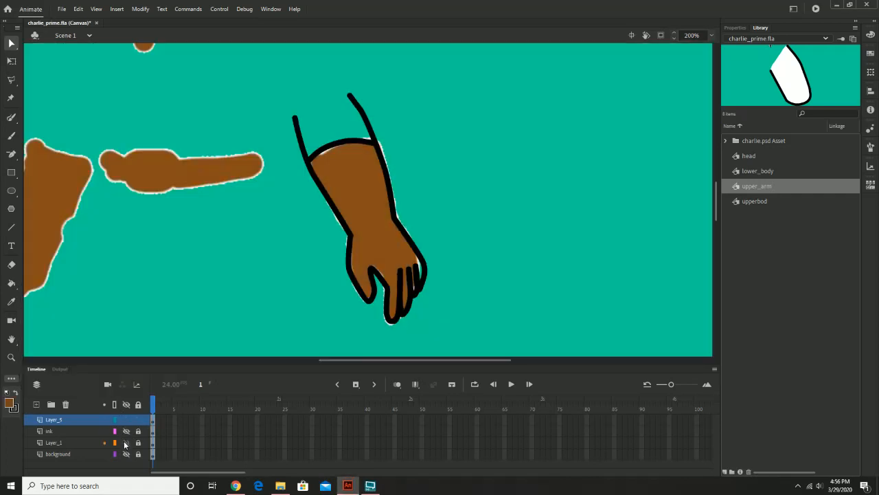
click(125, 442)
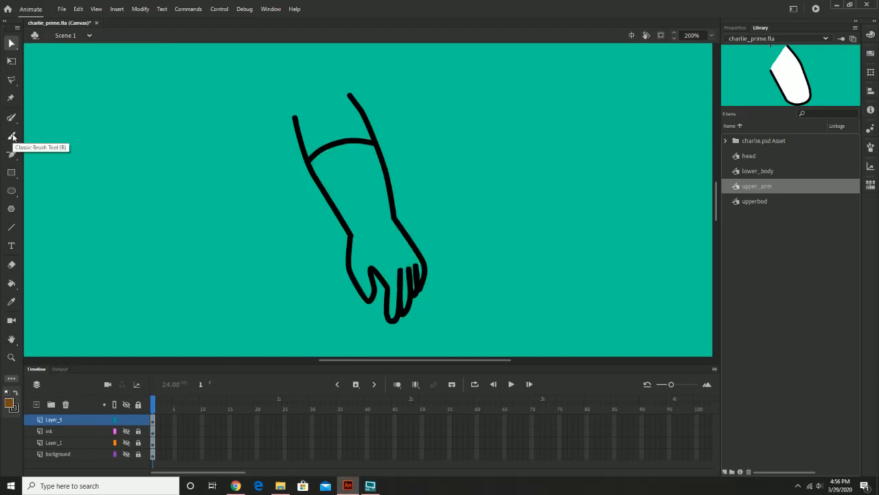
Step: Fill the glove and its separate finger areas with the brown using the Paint Bucket
click(12, 282)
click(357, 191)
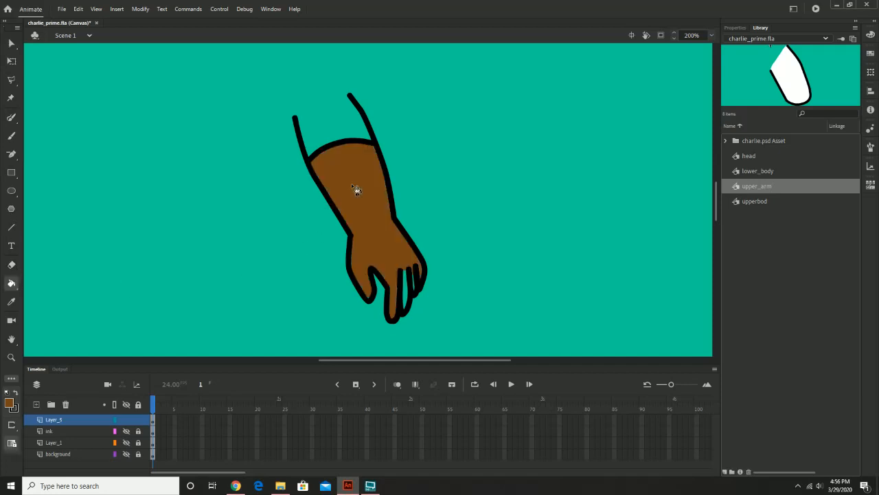
click(410, 288)
click(414, 284)
Step: Set the fill color to white, close the sleeve's open upper end with a brush stroke, and fill the sleeve white
click(9, 138)
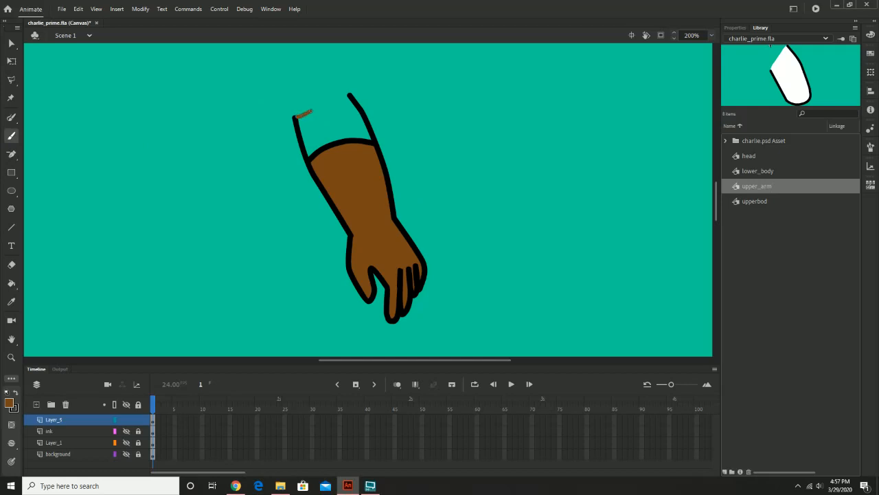
key(ctrl+z)
click(9, 404)
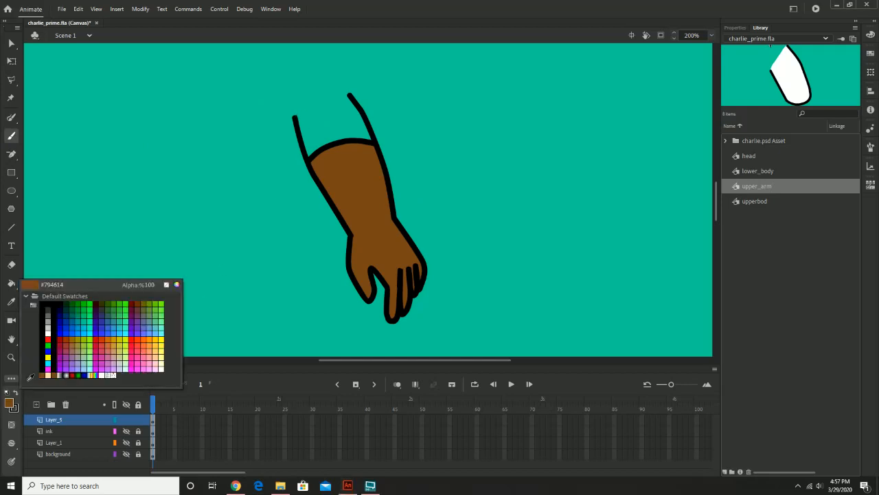
click(47, 331)
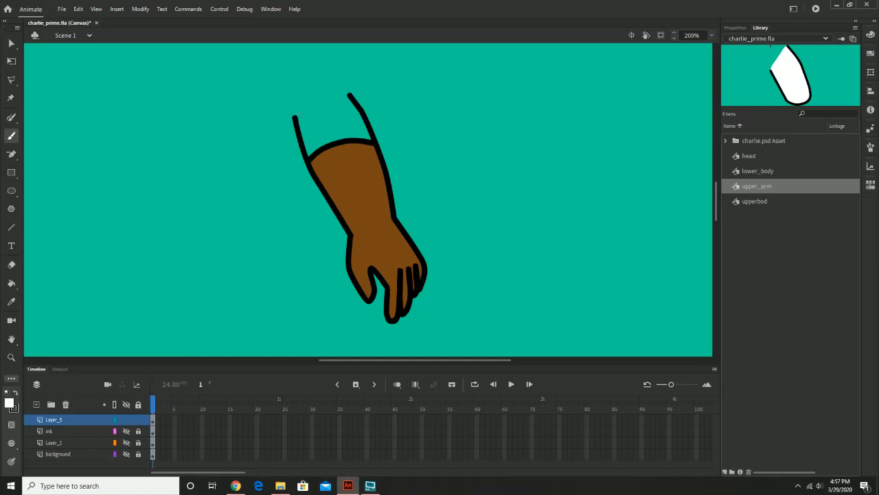
mouse_move(295, 118)
mouse_down()
mouse_move(327, 97)
mouse_move(350, 97)
mouse_up()
click(12, 283)
click(337, 119)
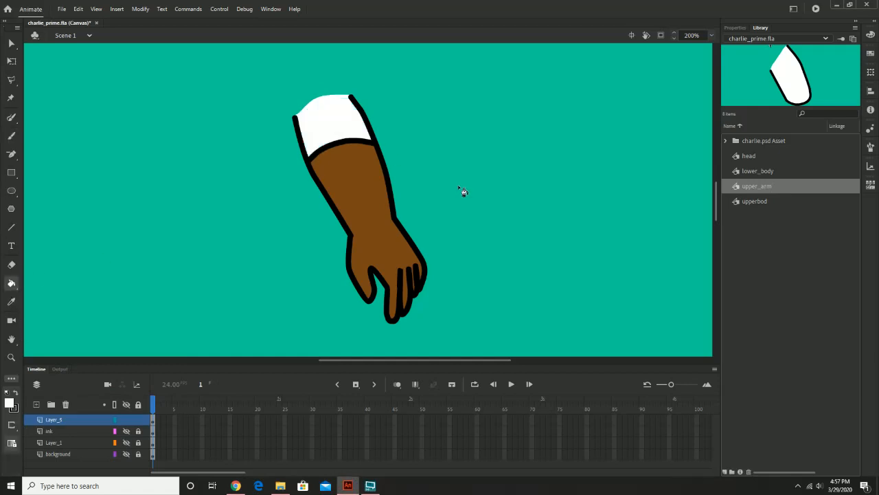
Step: Convert the entire lower arm drawing to a Graphic symbol named lower_arm and delete its instance from the stage
key(z)
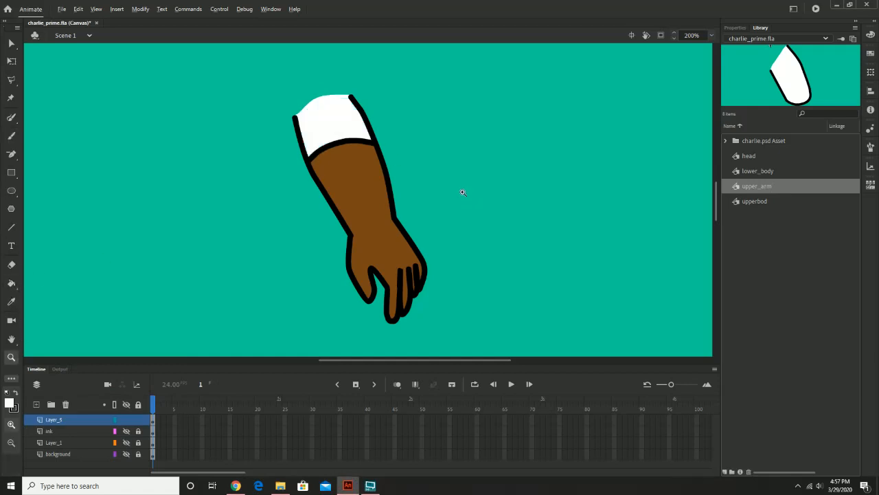
alt+click(466, 197)
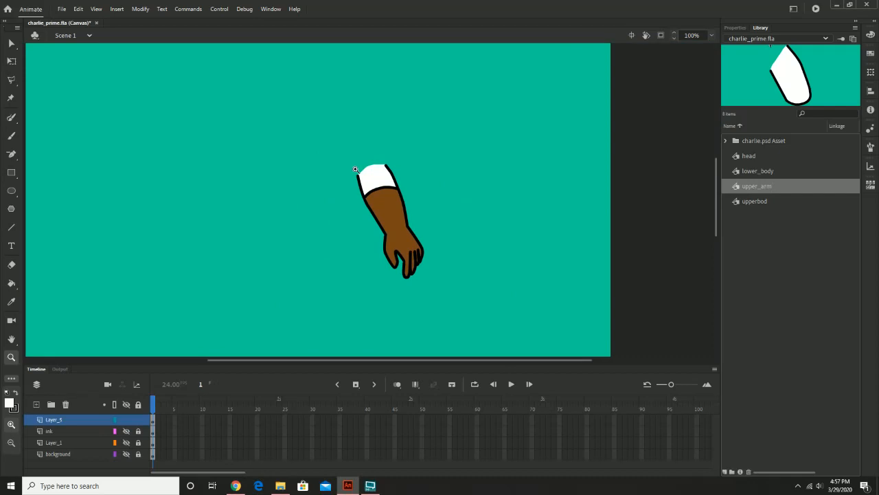
click(11, 43)
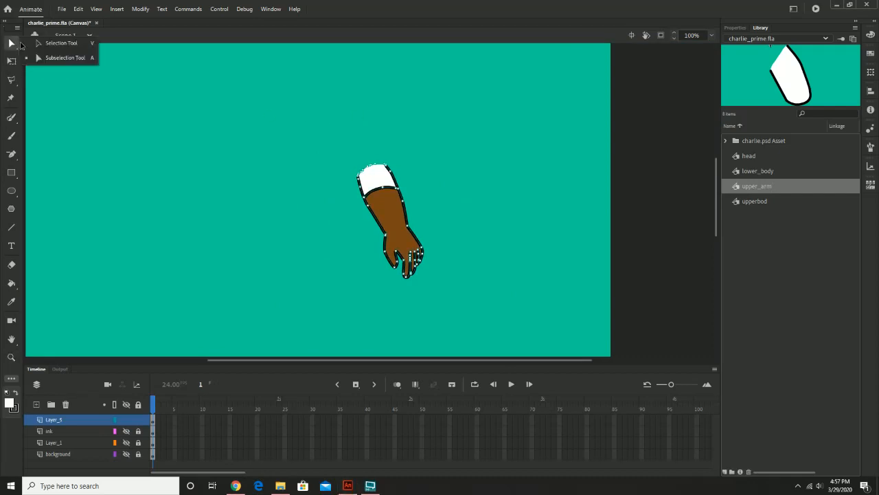
drag(340, 143, 530, 301)
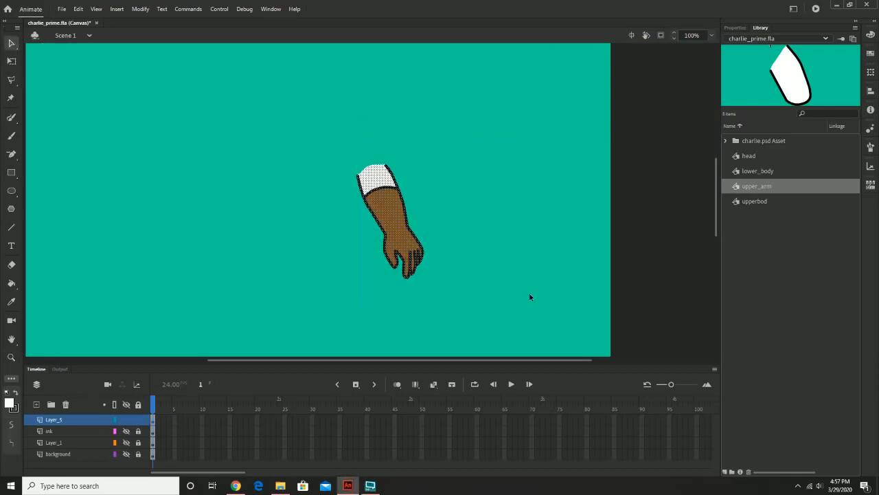
click(137, 9)
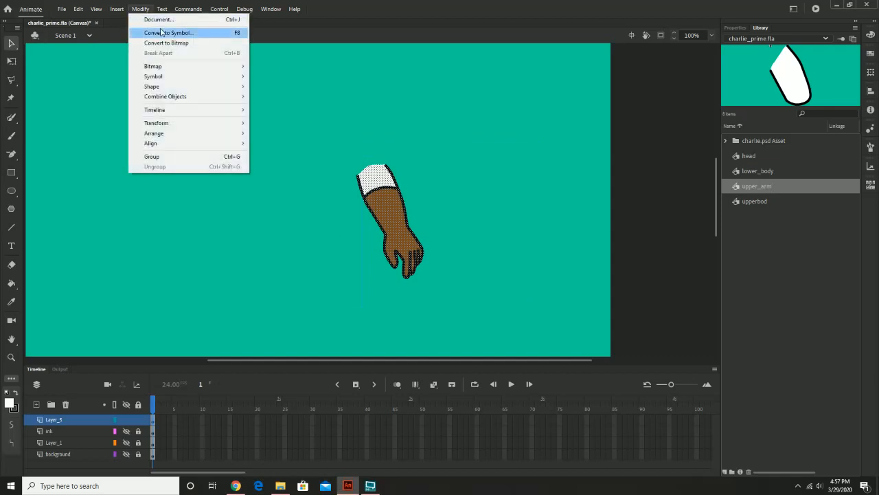
click(162, 32)
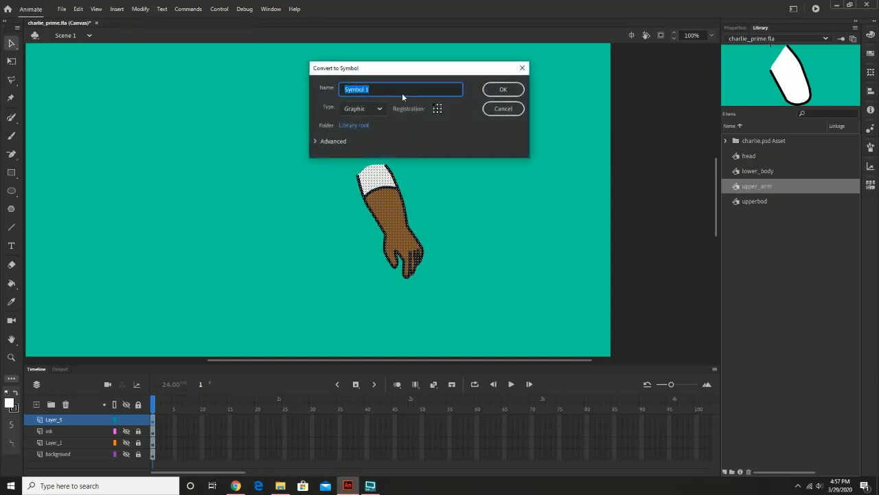
text(lower_arm)
click(502, 89)
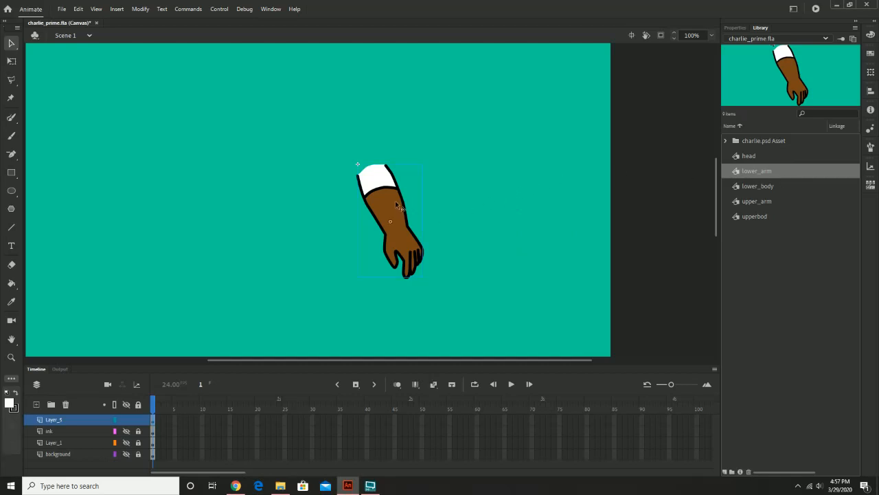
key(Delete)
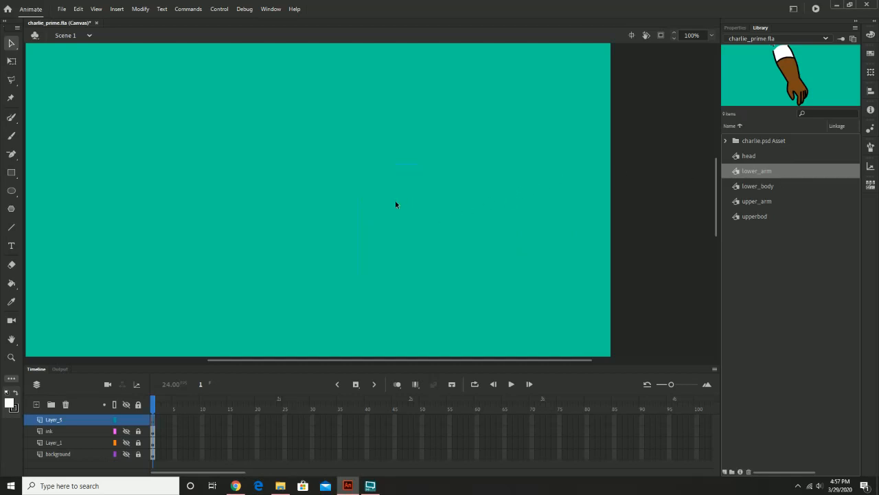
Step: Place the upper_arm symbol on the stage, move its transformation point toward the shoulder, and rotate it to hang nearly vertical
click(762, 170)
click(765, 187)
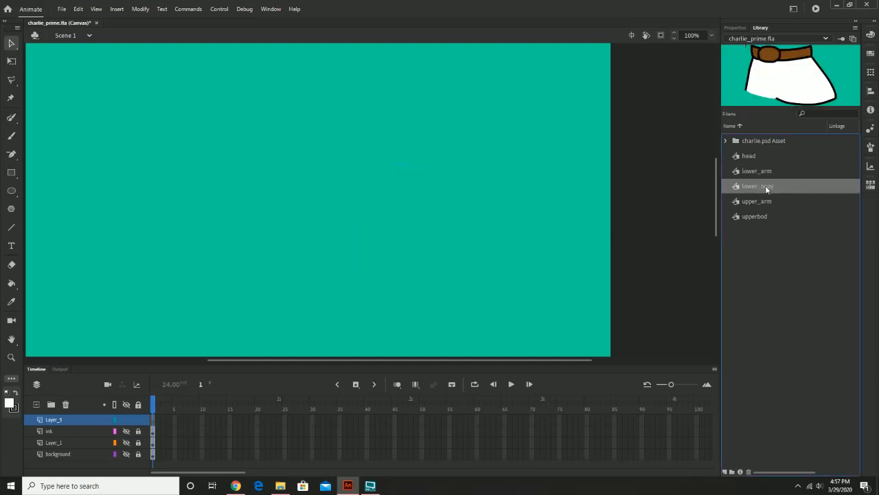
drag(768, 201, 454, 187)
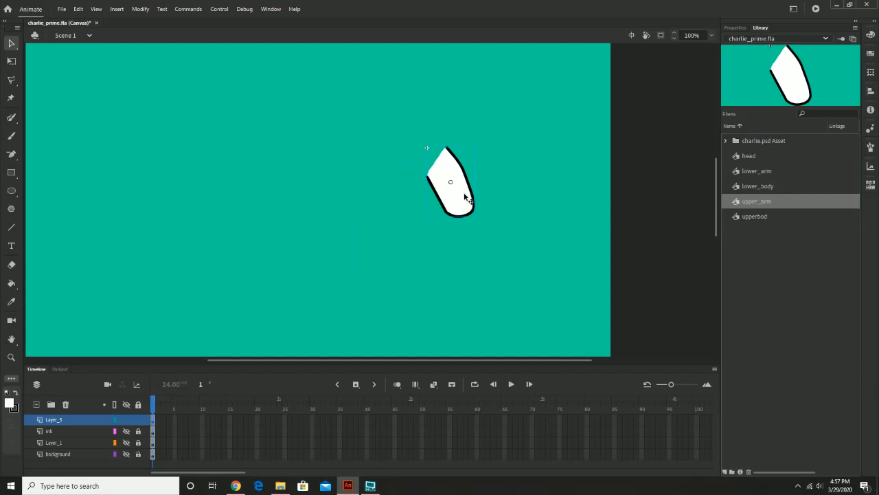
click(11, 61)
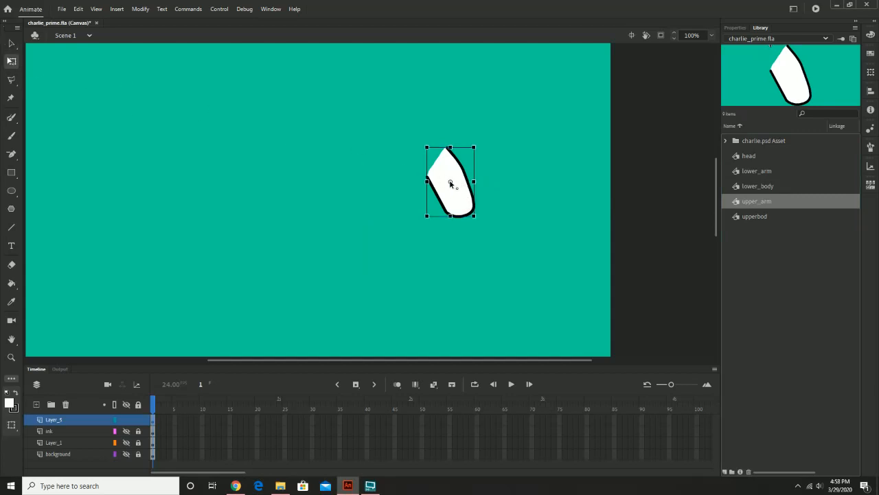
drag(449, 182, 439, 164)
drag(483, 221, 460, 238)
Step: Place the lower_arm symbol at the upper arm's lower end and rotate it about the elbow to hang nearly straight down
click(764, 172)
drag(763, 172, 446, 215)
drag(507, 211, 511, 237)
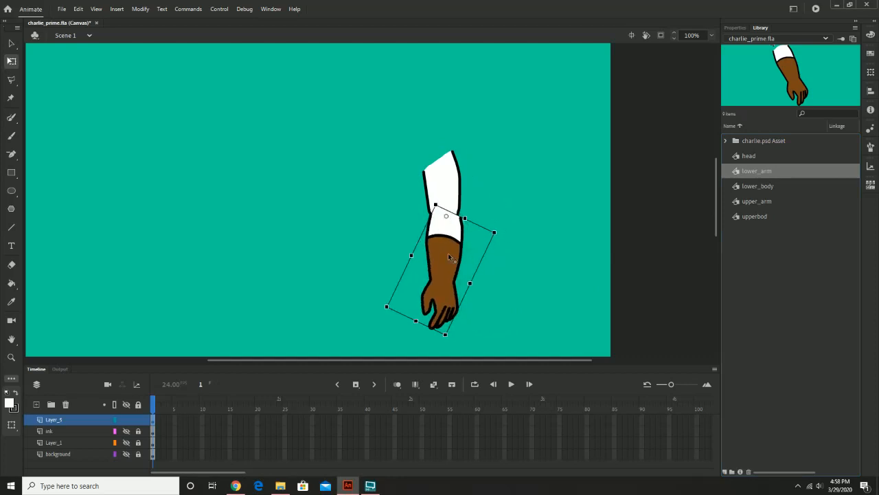
drag(448, 254, 447, 256)
click(525, 231)
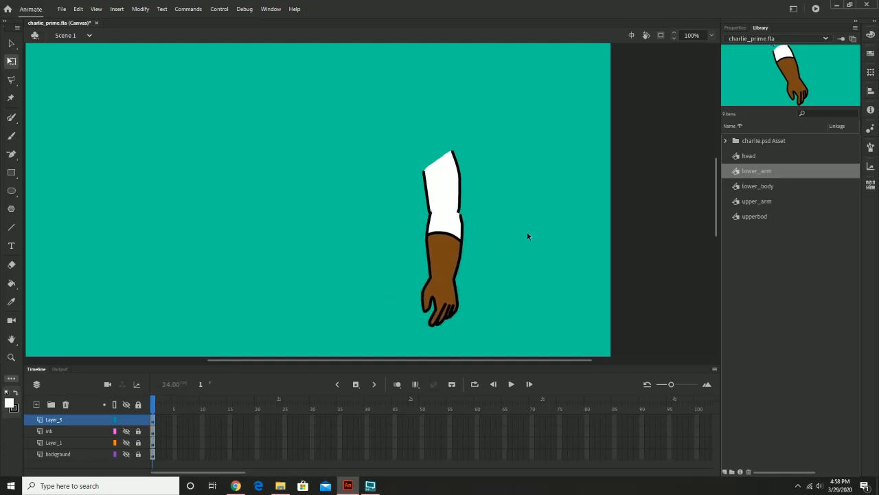
Step: Reposition the lower arm so its outlines line up with the upper arm's outlines at the elbow
click(463, 230)
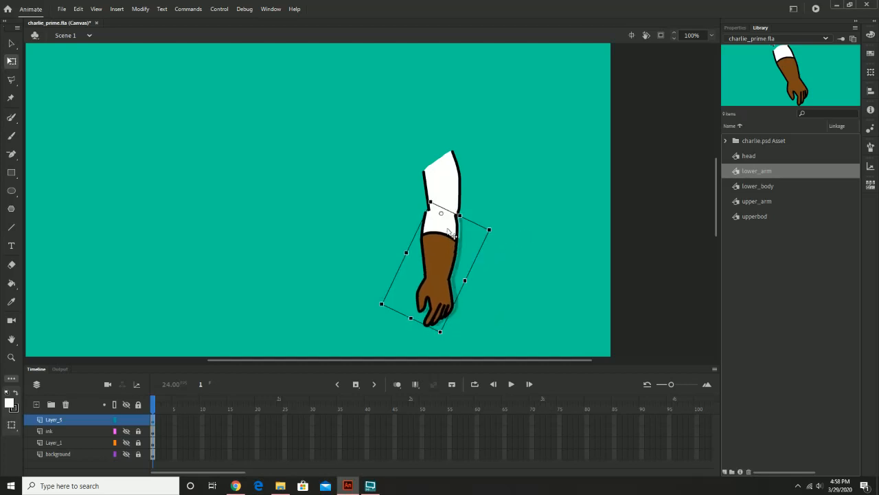
key(z)
click(463, 235)
click(463, 236)
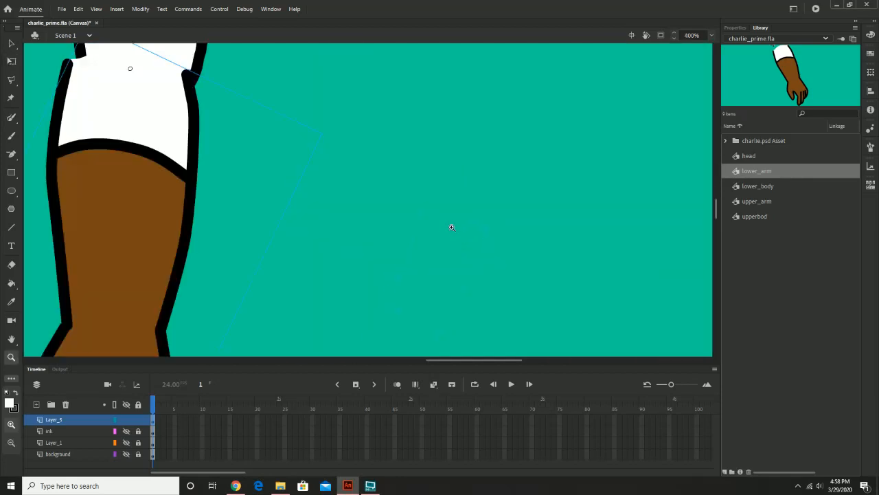
drag(296, 171, 420, 268)
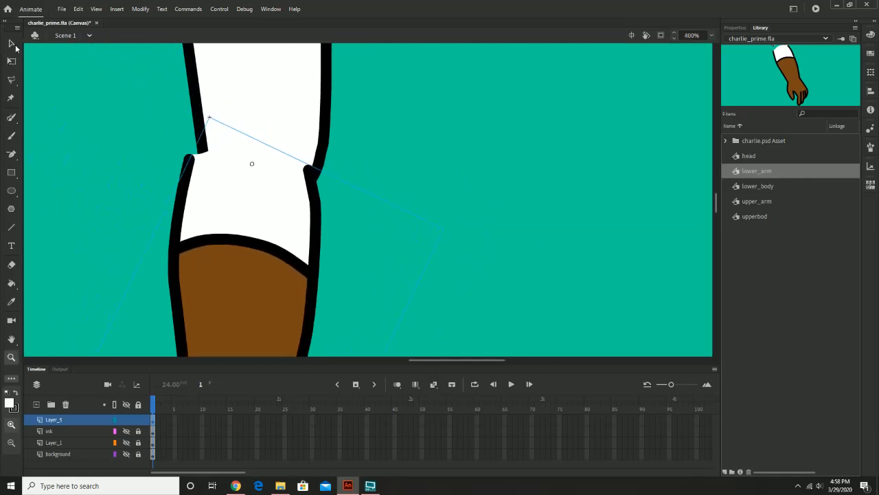
click(11, 43)
drag(255, 193, 266, 187)
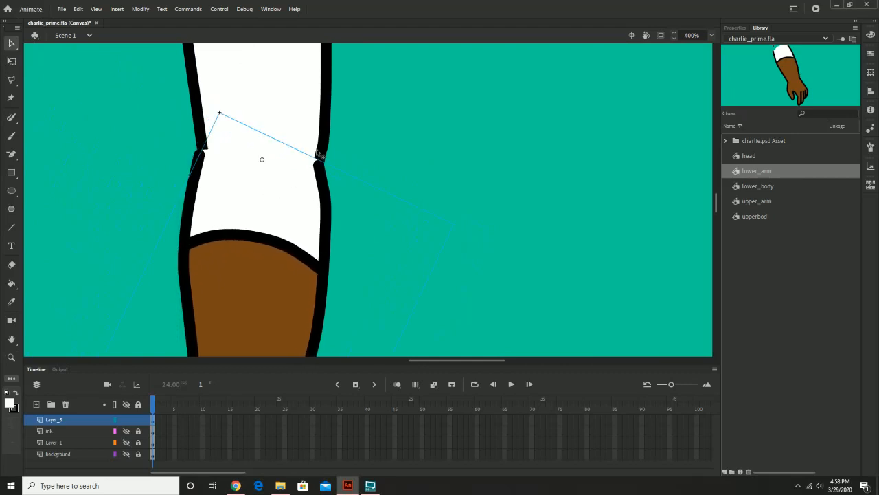
click(358, 157)
key(z)
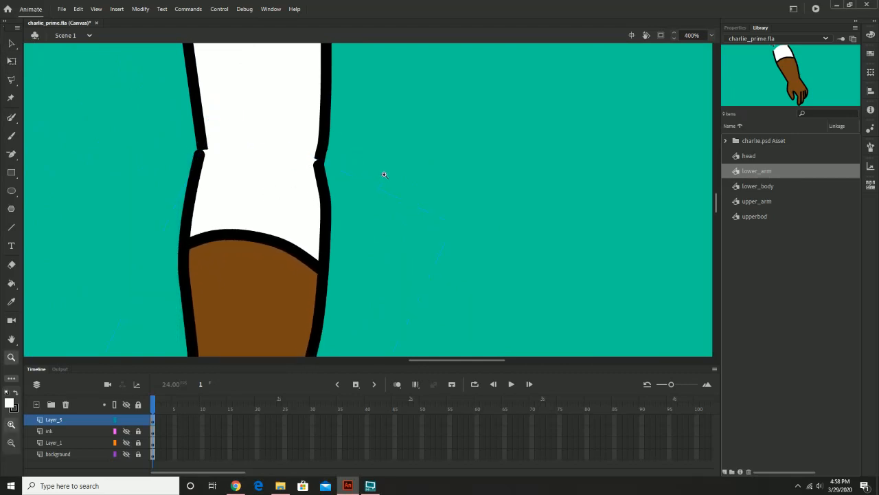
Step: Rotate the upper arm about its shoulder pivot so its elbow end swings toward the drawing's left
alt+click(384, 174)
alt+click(387, 184)
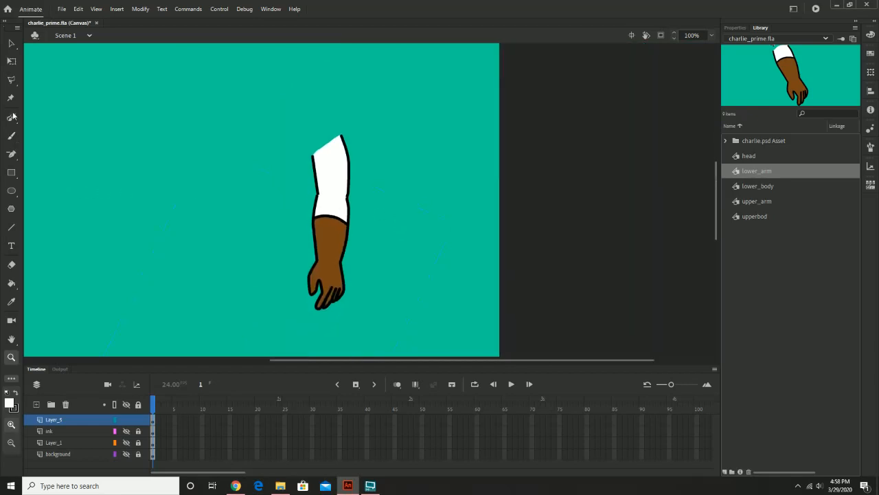
click(12, 61)
click(324, 226)
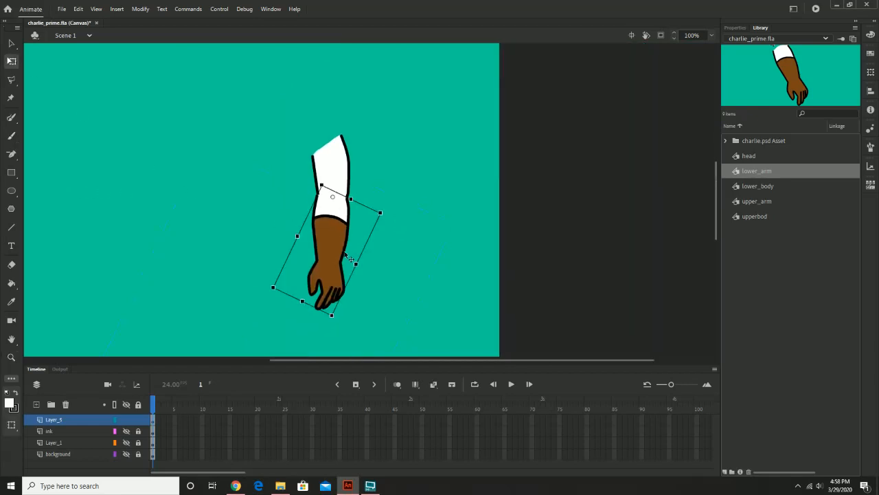
click(332, 161)
shift+click(328, 248)
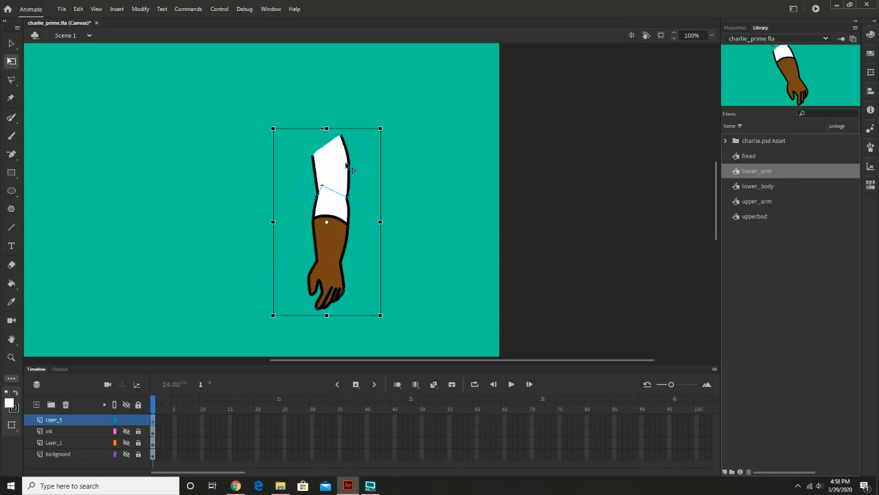
click(421, 187)
click(338, 172)
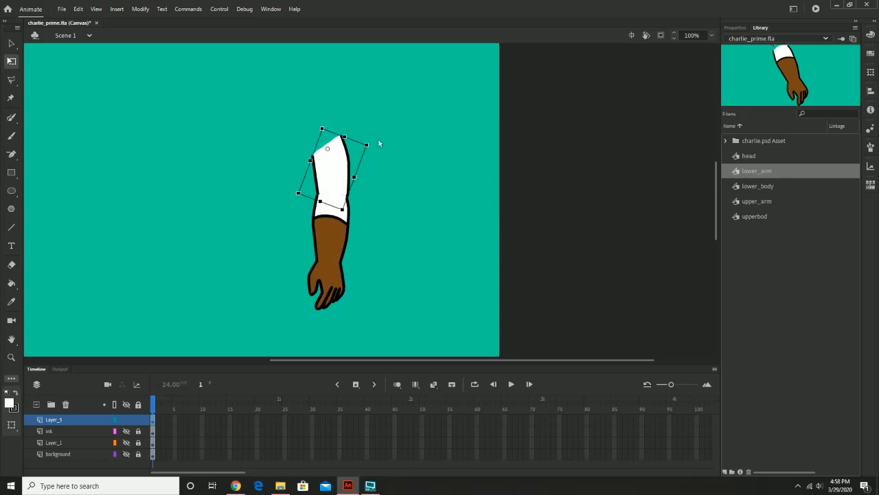
click(381, 151)
click(344, 160)
drag(371, 151, 367, 169)
Step: Move the lower arm to the upper arm's elbow end and rotate it nearly horizontal to test a bent elbow
click(333, 218)
drag(332, 224, 305, 224)
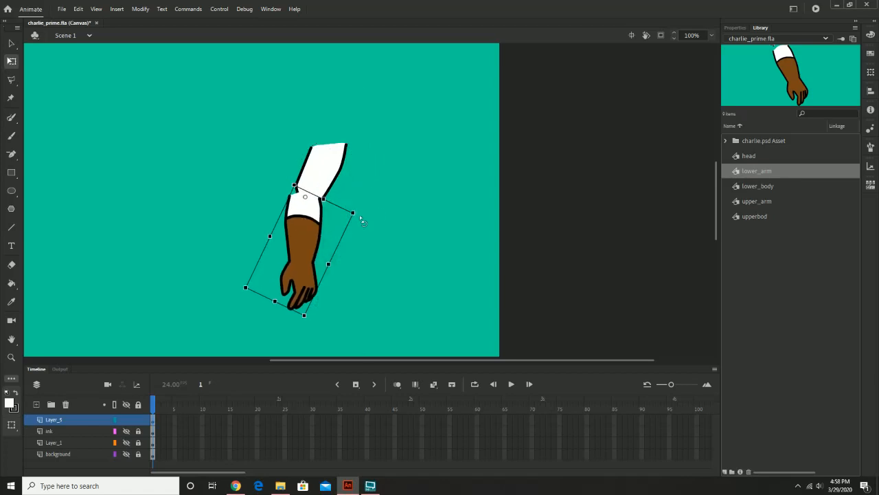
drag(362, 220, 314, 268)
drag(297, 208, 302, 201)
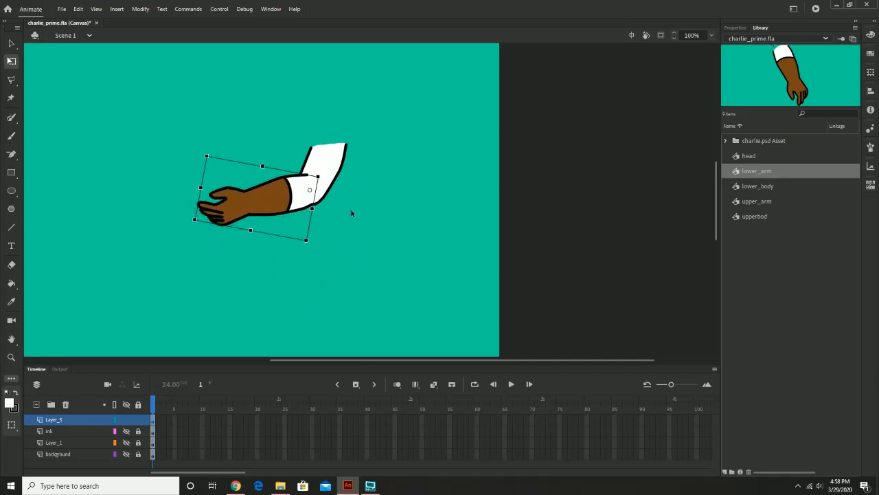
click(353, 214)
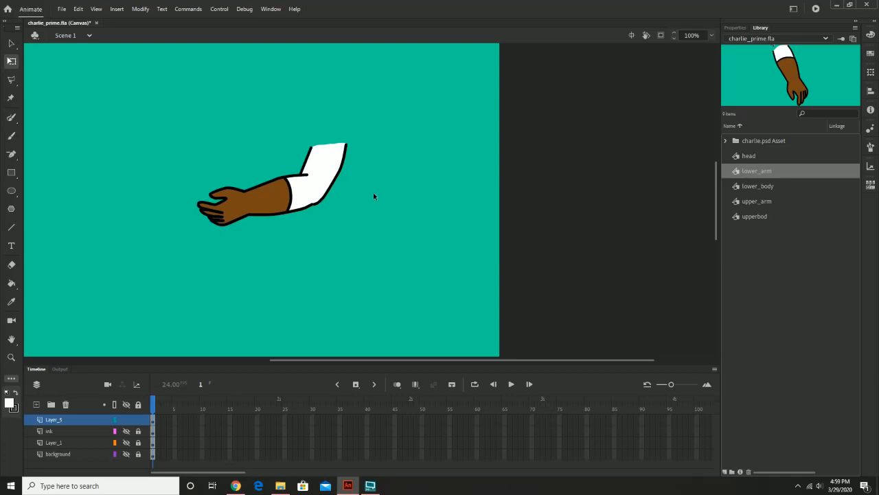
Step: Undo the bent-elbow test moves and rotations on both arm parts
key(ctrl+z)
key(ctrl+z)
key(ctrl+z)
key(ctrl+z)
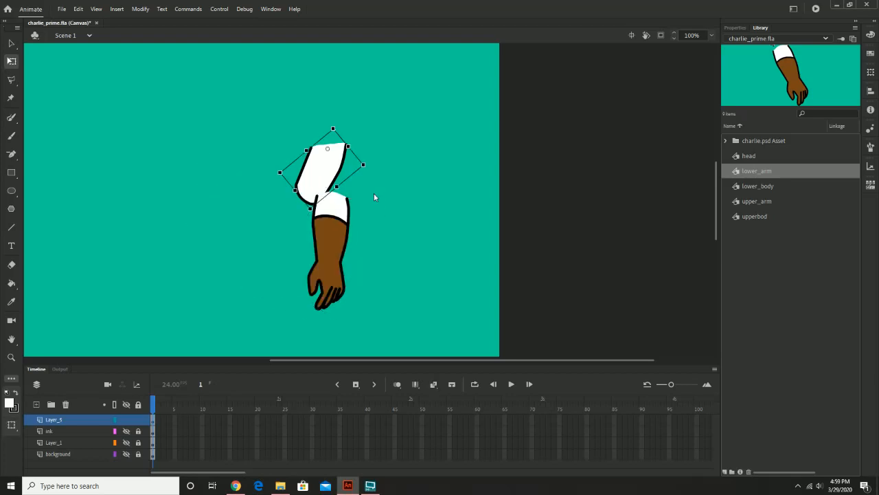
key(ctrl+z)
key(ctrl+z)
Step: Delete both arm parts from the stage and show the ink and Layer_1 layers
drag(275, 127, 438, 327)
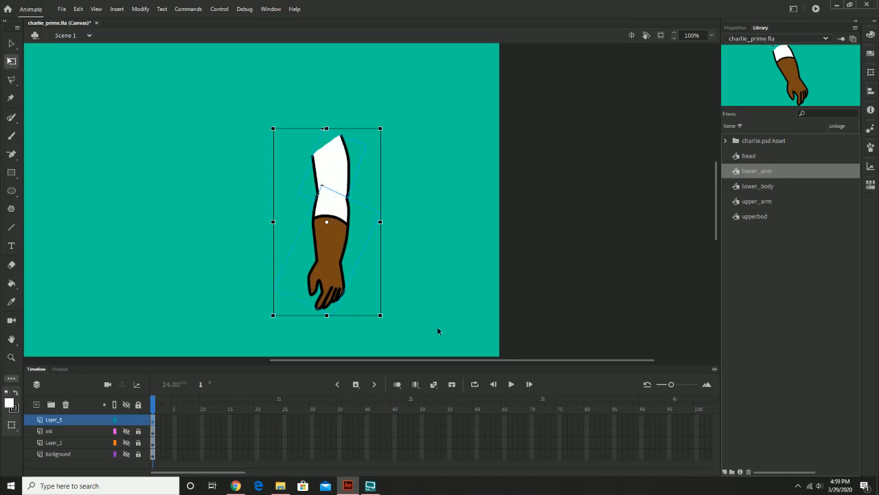
key(Delete)
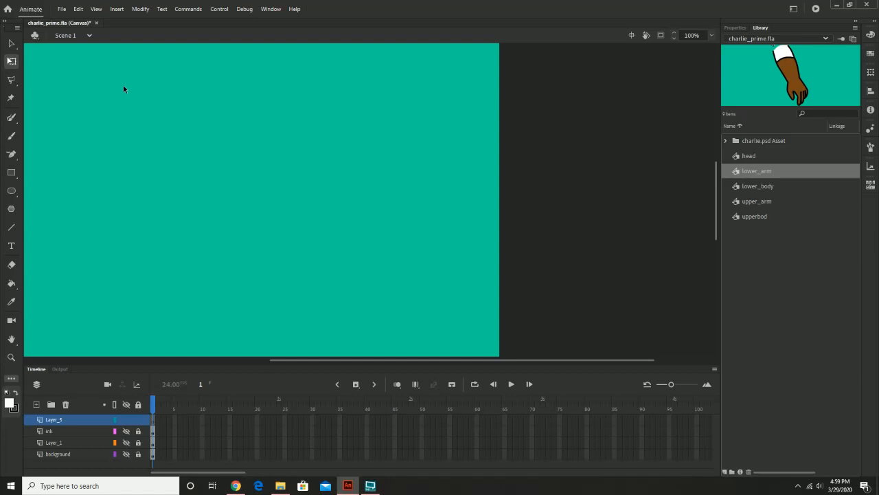
click(126, 431)
click(126, 442)
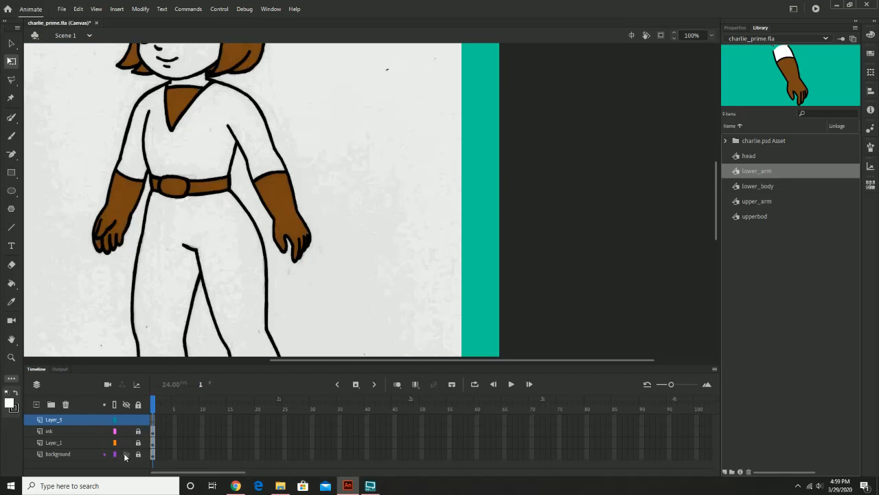
drag(246, 276, 352, 115)
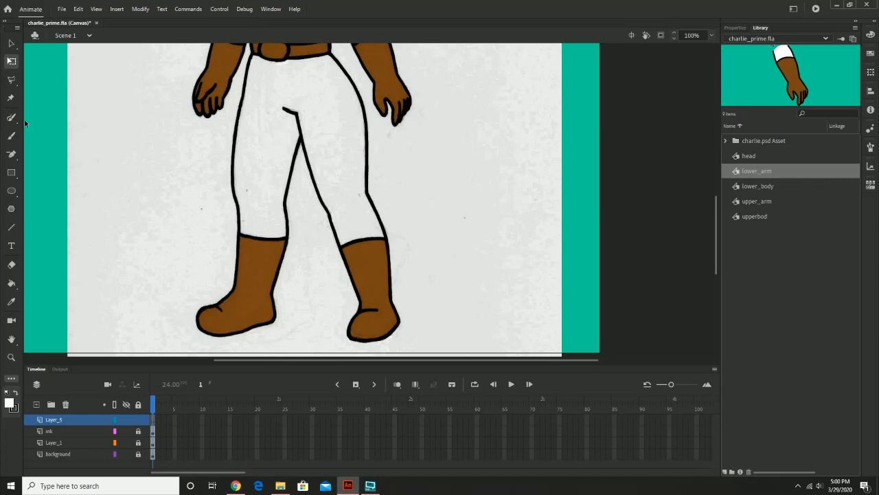
Step: Trace the outer thigh of the drawing's left-hand leg down to the knee with the Pen tool, starting a rounded knee edge
click(12, 153)
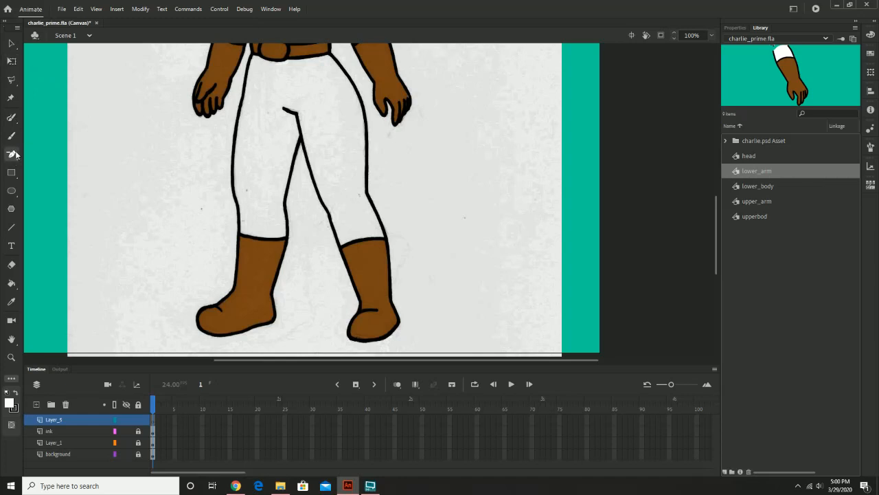
click(13, 154)
click(61, 172)
click(241, 106)
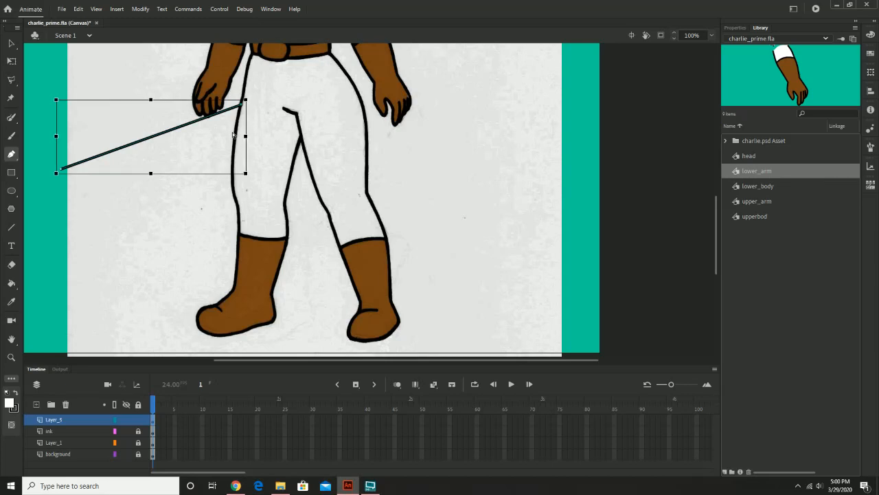
key(ctrl+z)
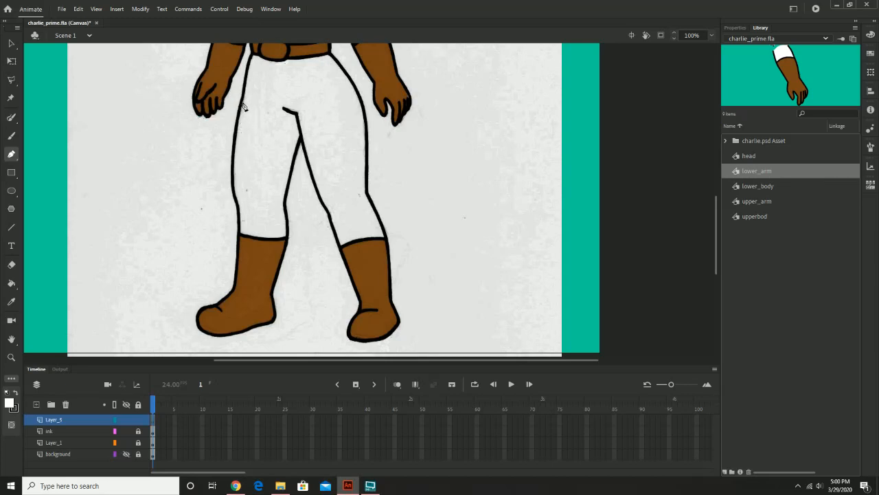
click(243, 101)
drag(240, 125, 233, 161)
click(240, 125)
key(ctrl+z)
click(232, 169)
click(235, 198)
drag(260, 209, 277, 210)
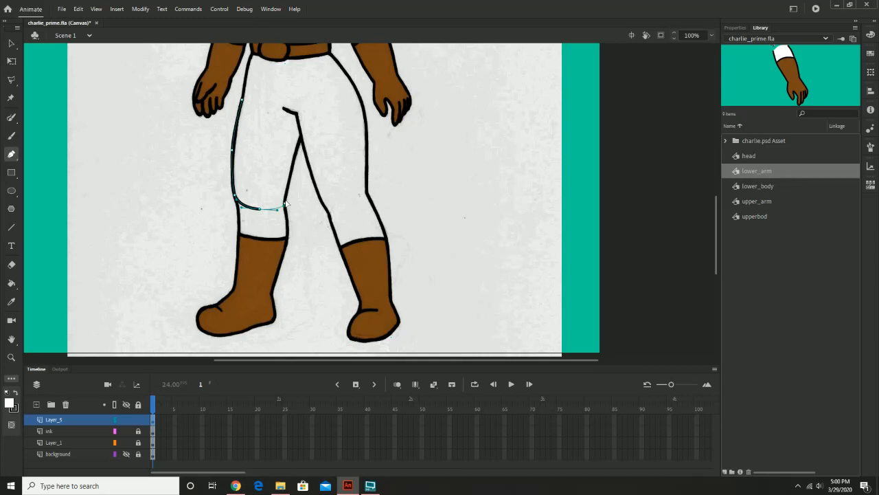
Step: Complete the rounded knee edge and trace the inner thigh up to just past the crotch, leaving the top open
click(284, 205)
click(286, 176)
drag(309, 121, 311, 121)
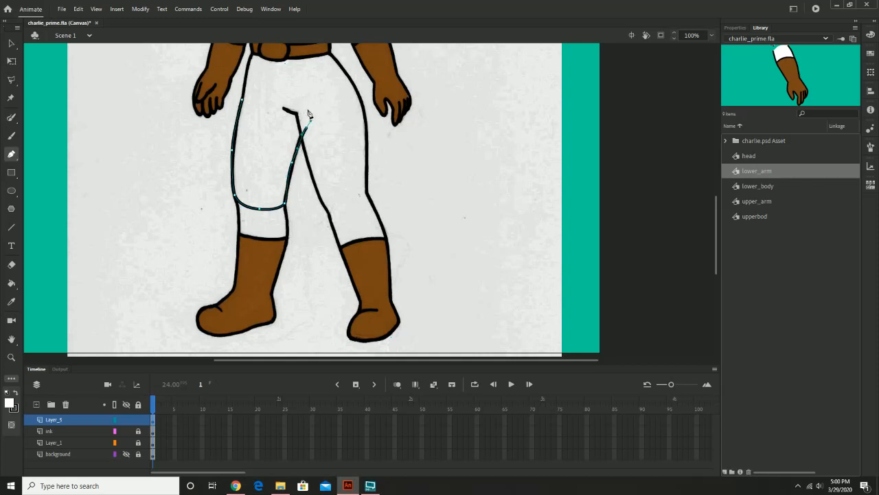
click(307, 102)
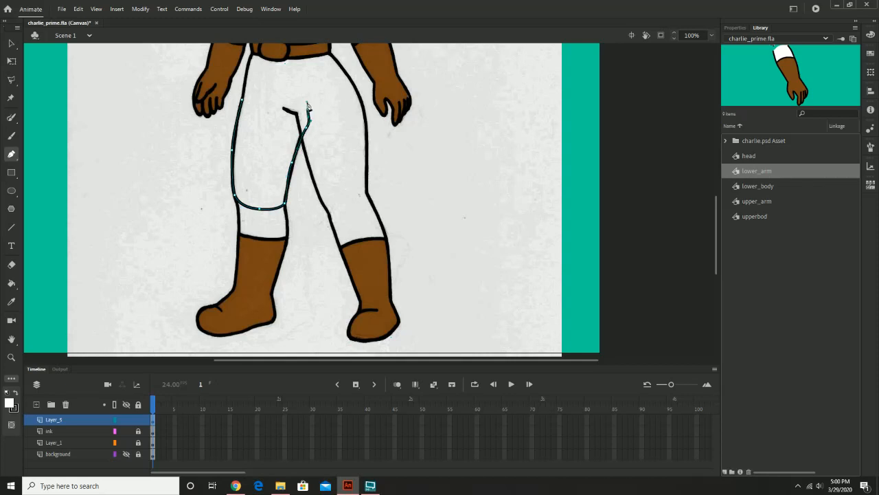
click(242, 101)
key(ctrl+z)
key(ctrl+z)
key(ctrl+z)
Step: Adjust the inner-thigh line's upper anchor and curve with the Subselection tool so it extends slightly above the crossing with the other leg
click(11, 43)
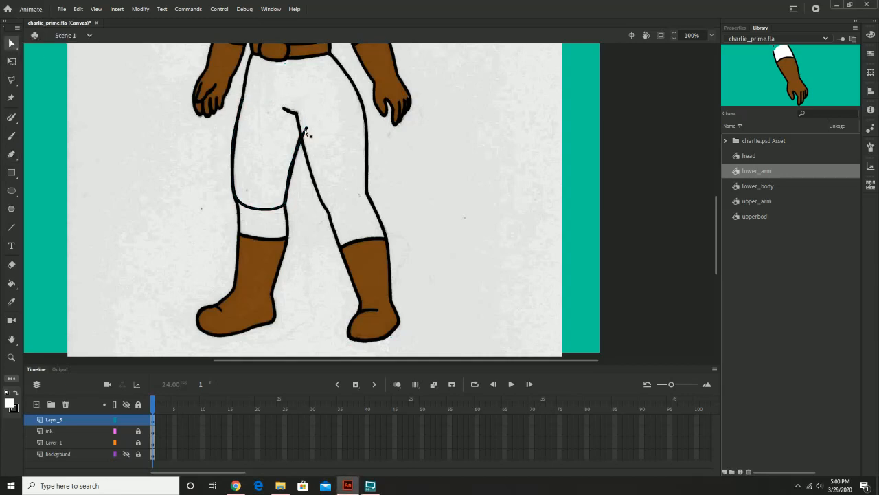
click(309, 133)
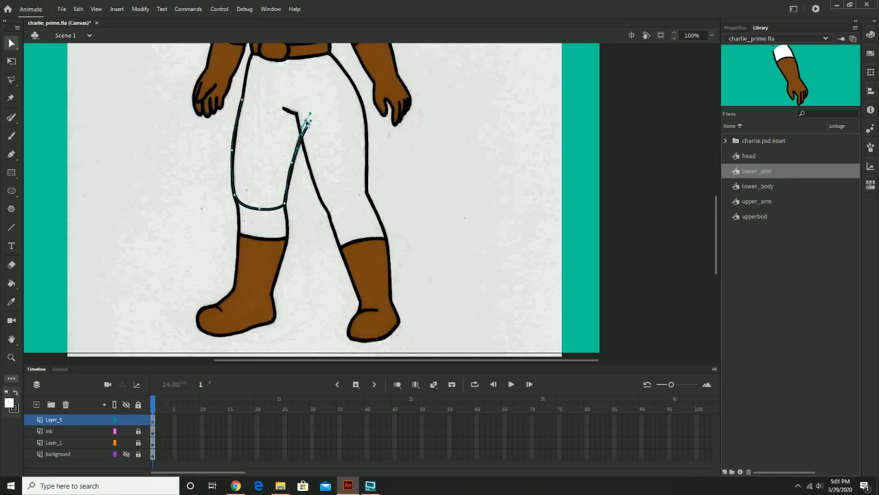
drag(307, 107, 308, 107)
drag(307, 108, 302, 115)
key(ctrl+z)
click(310, 110)
key(ctrl+z)
click(307, 110)
key(ctrl+z)
click(308, 111)
click(357, 132)
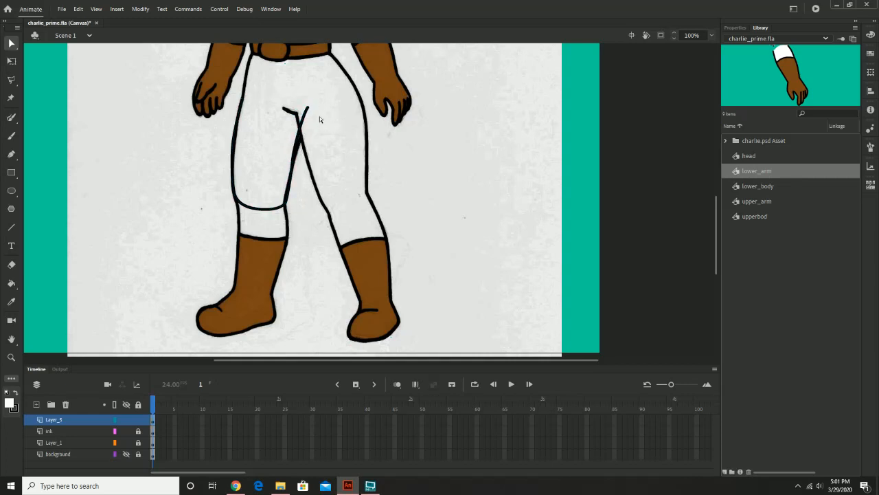
click(304, 112)
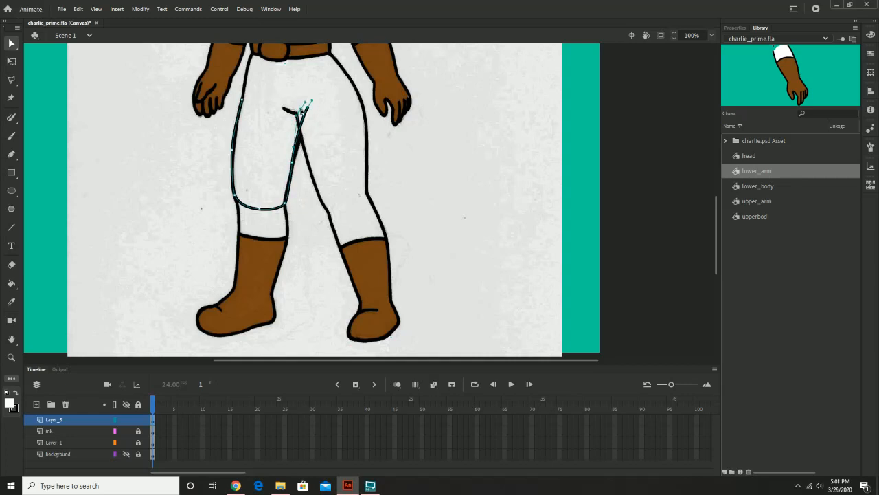
mouse_move(299, 111)
mouse_down()
mouse_move(303, 97)
mouse_move(305, 114)
mouse_move(312, 102)
mouse_up()
Step: Close the thigh's open top with a curved white brush stroke and fill the enclosed shape white
click(11, 135)
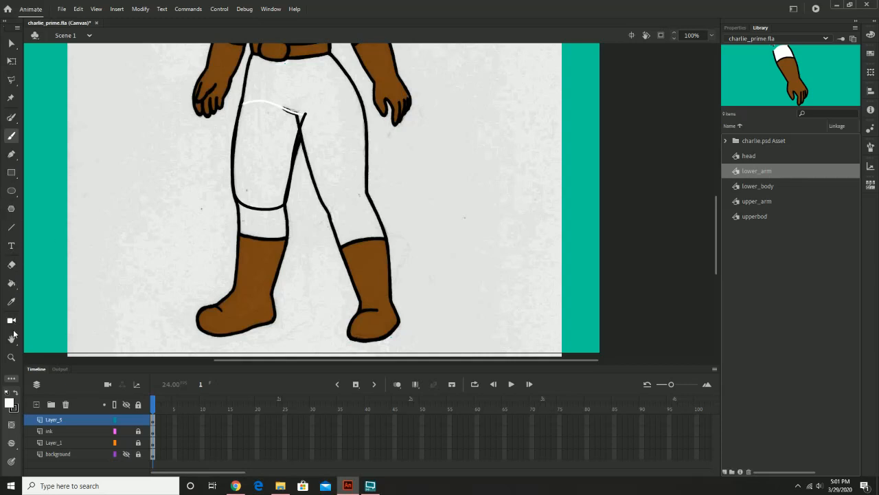
click(11, 283)
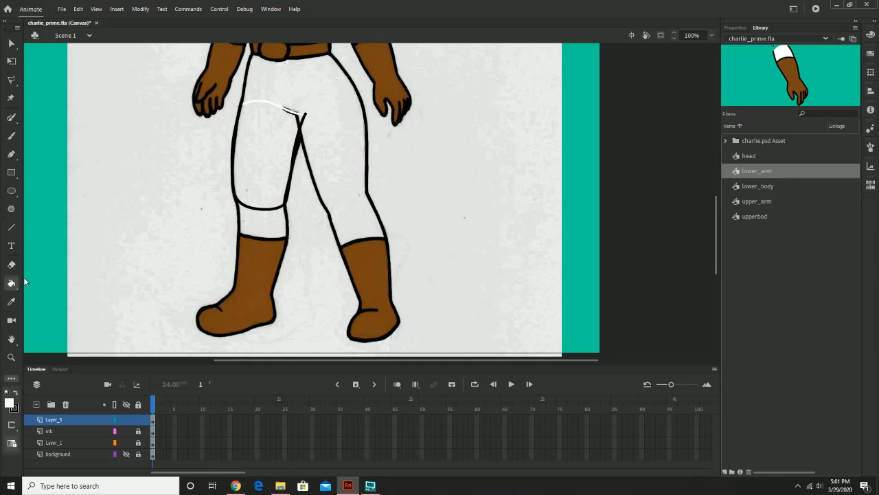
click(264, 170)
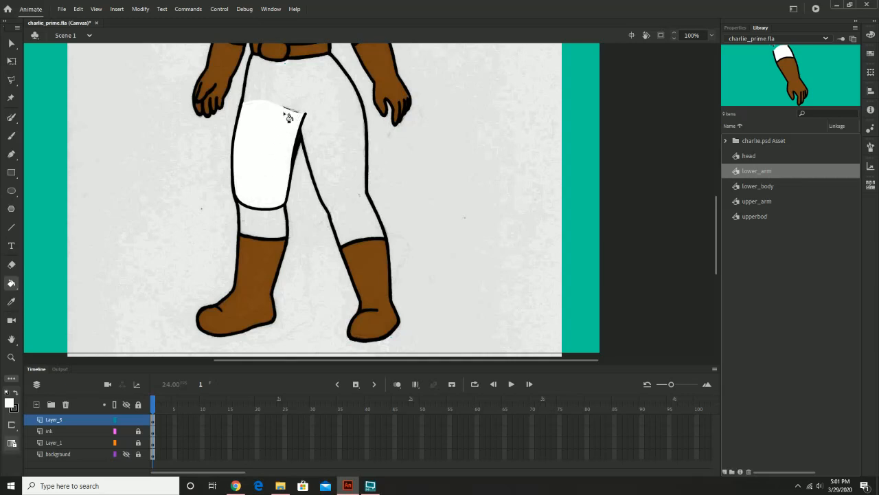
Step: Reshape the white thigh's top edge into a smoother rounded curve by moving its anchor points
click(11, 44)
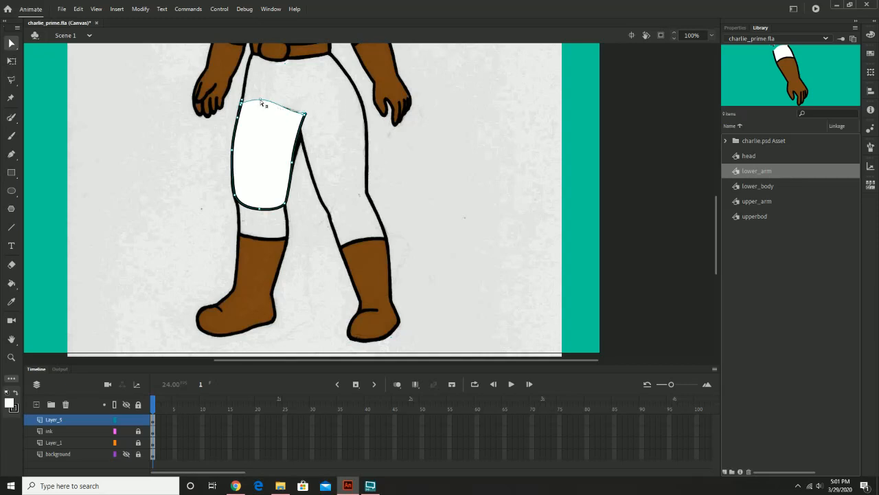
drag(262, 103, 276, 103)
mouse_move(299, 113)
mouse_down()
mouse_move(282, 107)
mouse_move(297, 110)
mouse_up()
Step: Examine the rounded top edge of the thigh up close and against the whole leg
key(z)
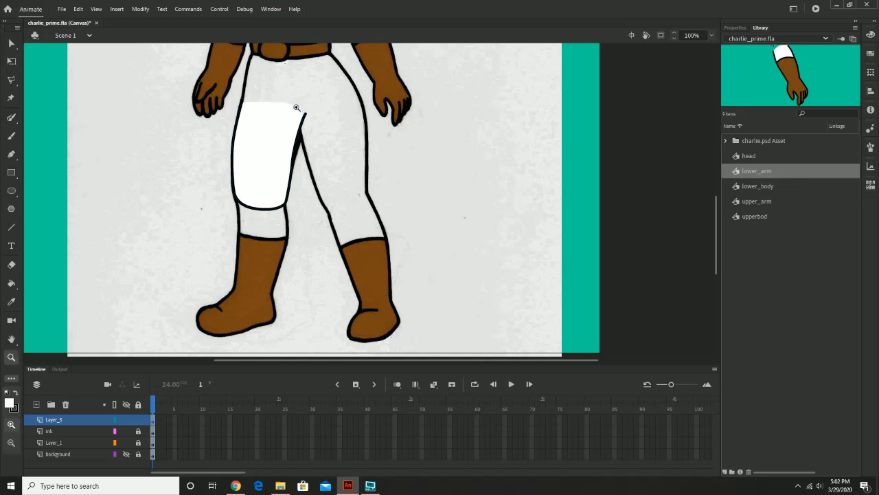
click(293, 104)
drag(348, 203, 330, 107)
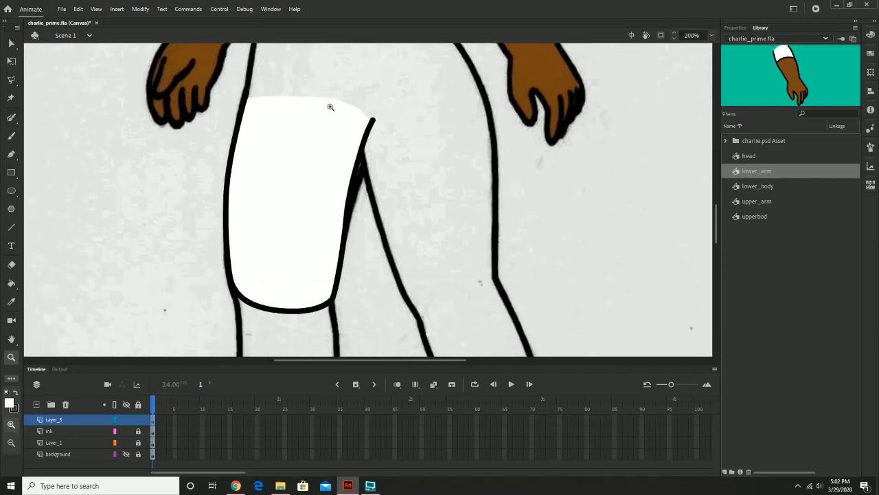
key(c)
key(z)
click(330, 107)
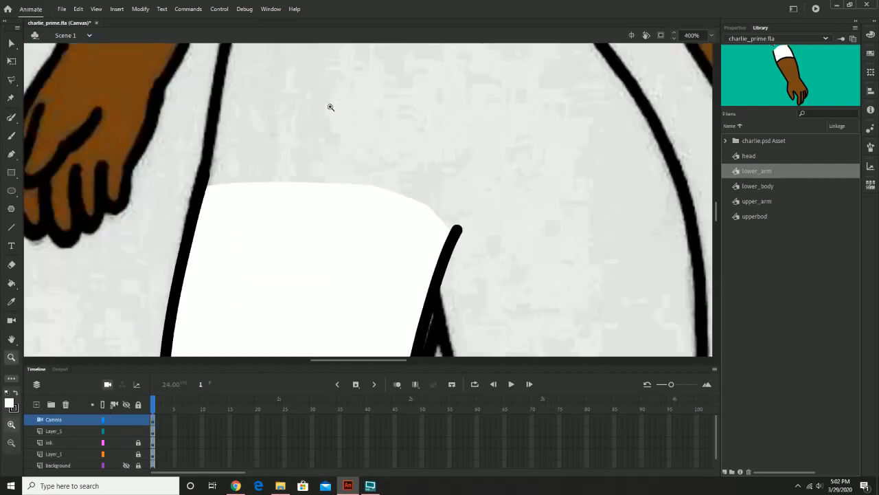
alt+click(331, 107)
alt+click(394, 214)
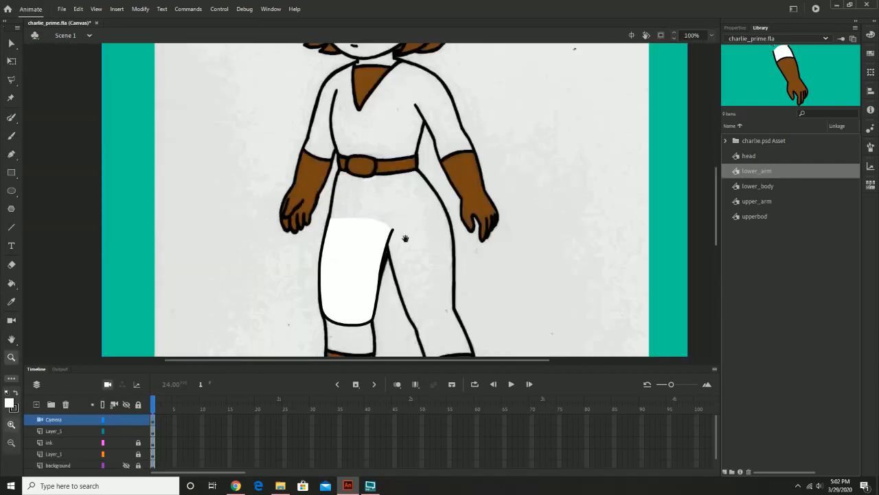
drag(403, 235, 333, 154)
Step: Convert the entire thigh drawing to a Graphic symbol named upperleg
click(11, 43)
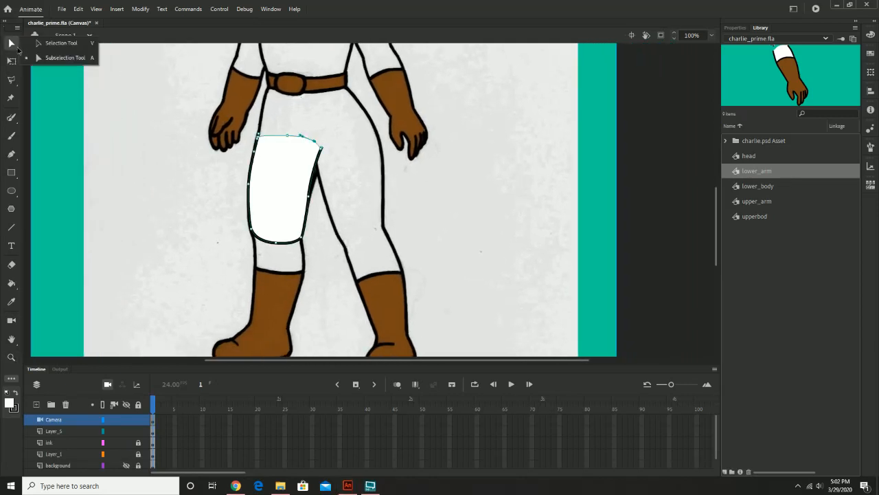
drag(194, 110, 407, 311)
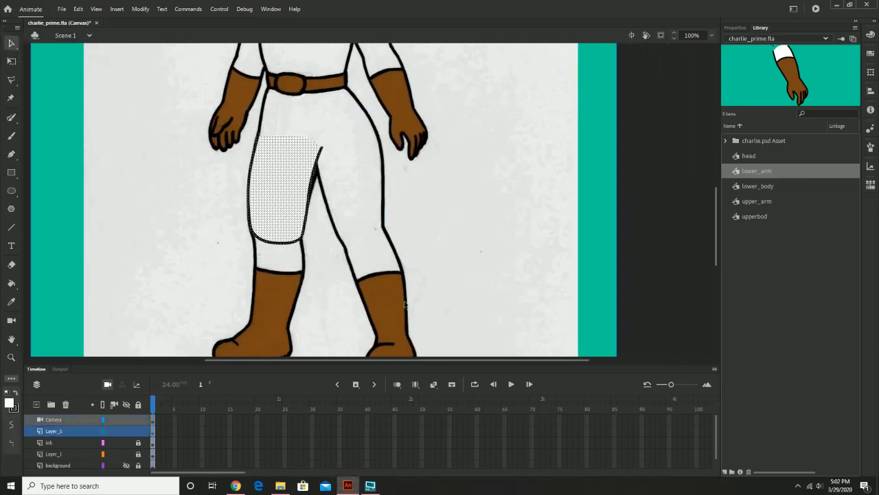
click(138, 10)
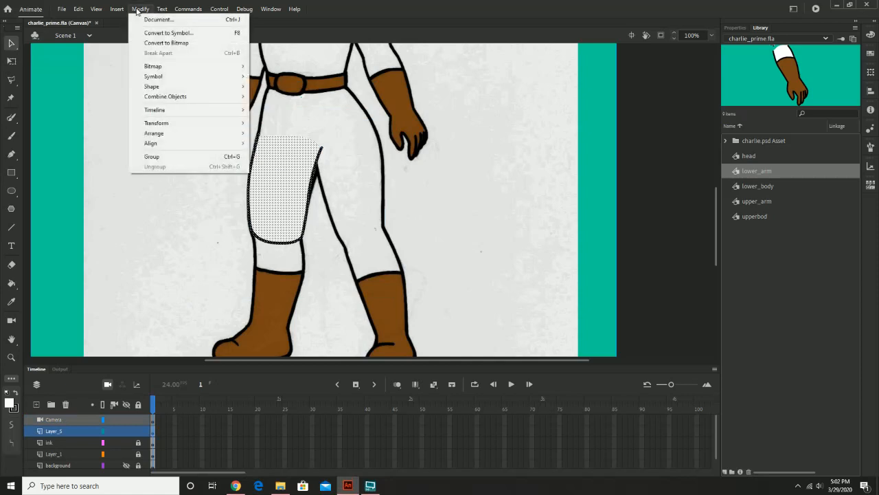
click(165, 33)
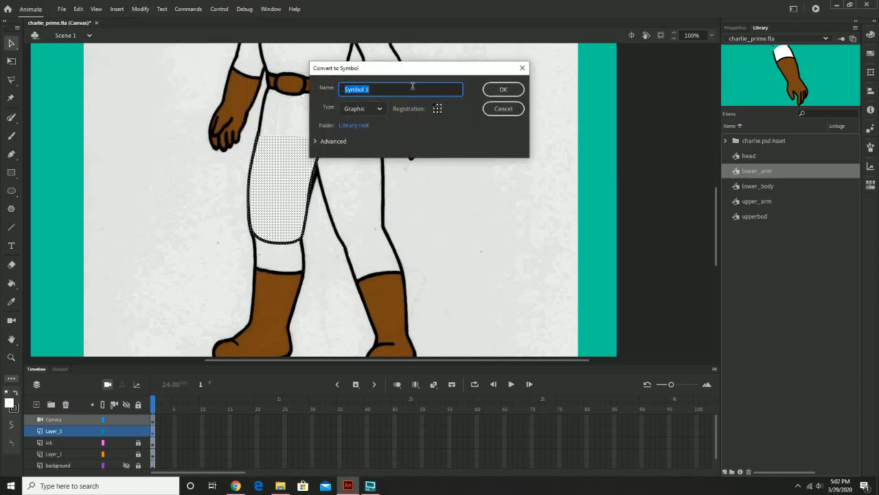
text(upperleg)
key(Return)
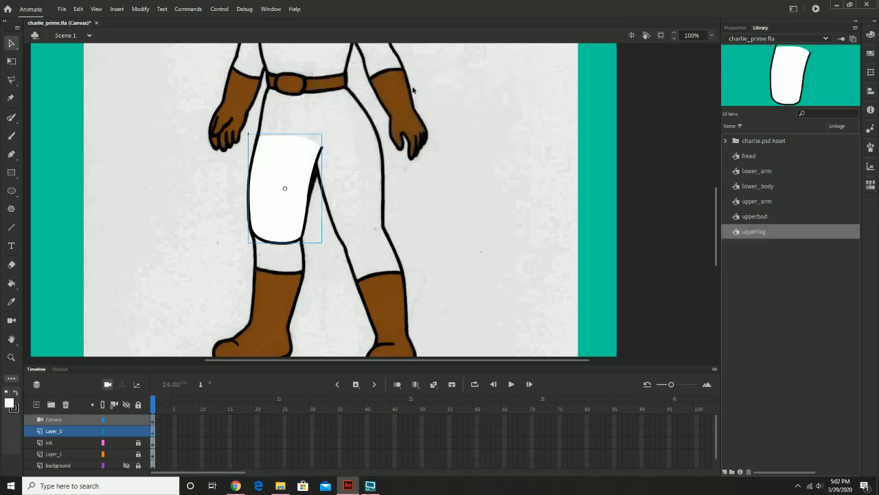
Step: Delete the upperleg symbol instance from the stage
key(Delete)
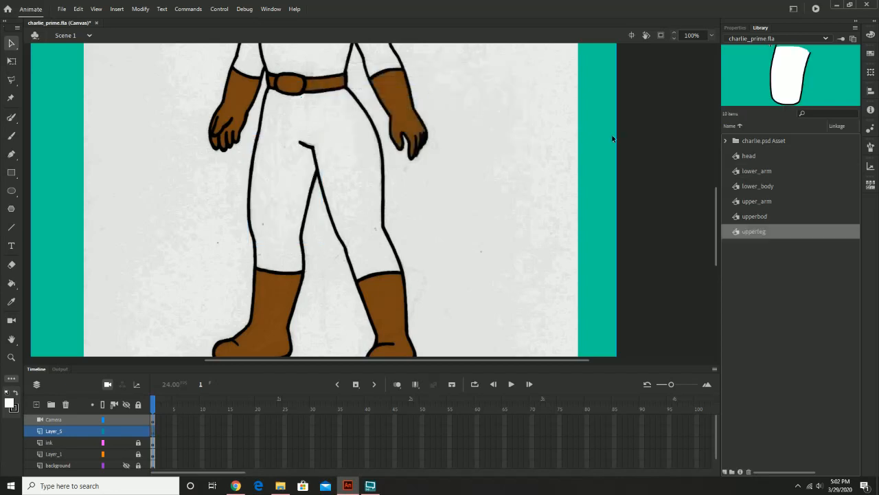
drag(314, 261, 336, 177)
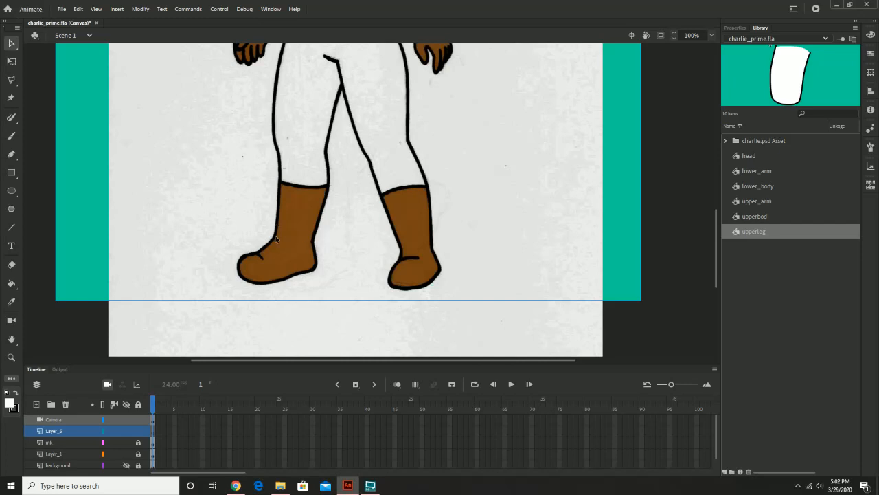
drag(302, 226, 318, 225)
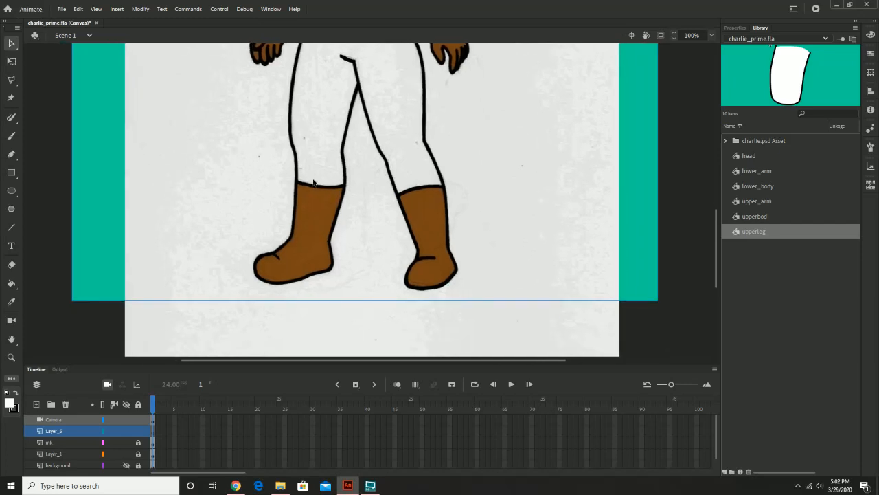
key(z)
click(284, 182)
drag(410, 289, 296, 243)
key(c)
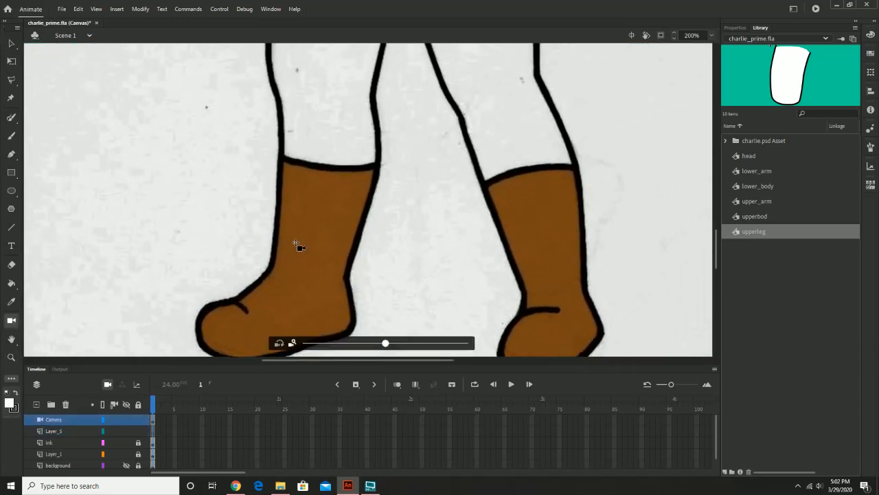
key(z)
alt+click(296, 243)
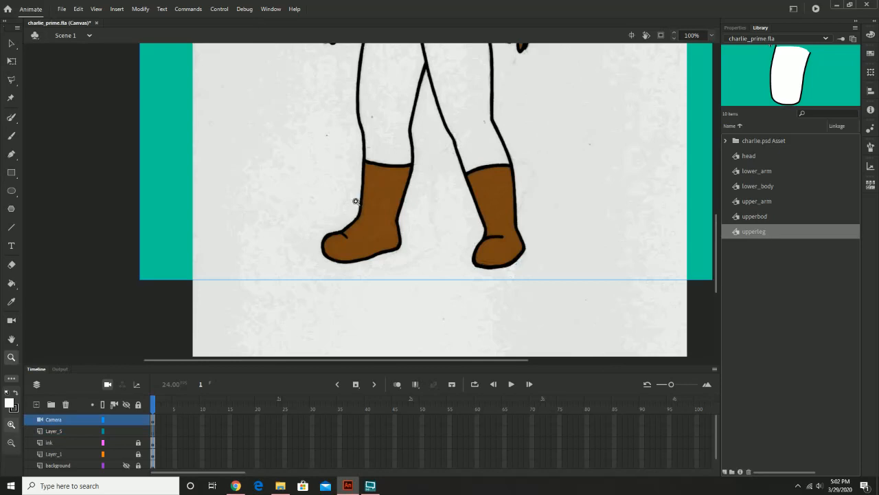
drag(353, 199, 345, 212)
Step: Undo the latest edits and redo the conversion of the thigh drawing to a symbol
key(ctrl+z)
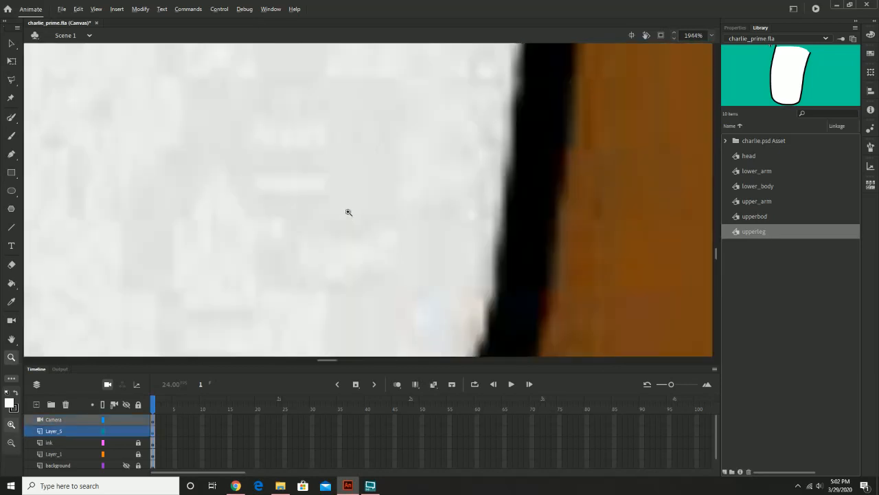
key(ctrl+z)
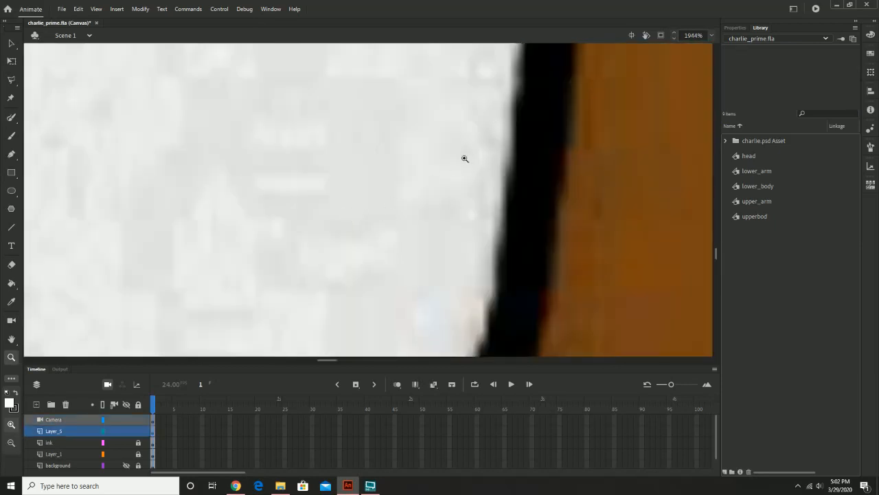
click(80, 9)
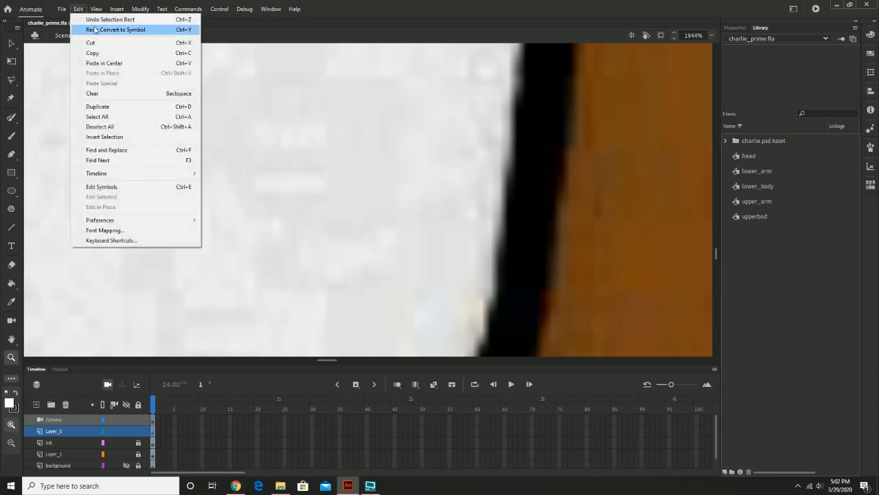
click(96, 29)
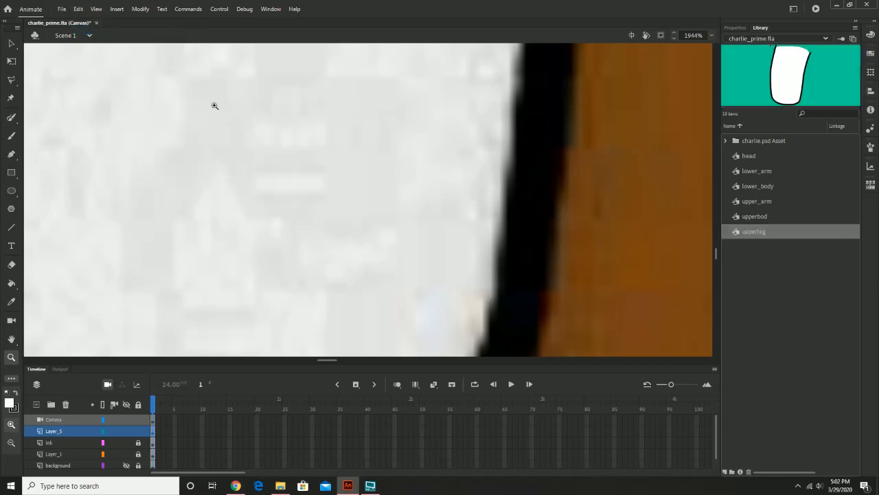
Step: Remove the upperleg instance from the stage so the reference drawing's leg is uncovered
alt+click(214, 106)
alt+click(214, 105)
alt+click(216, 107)
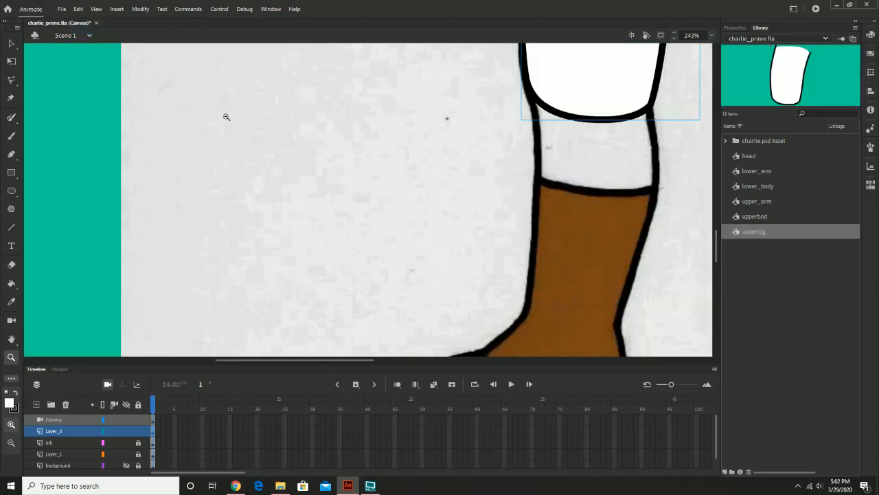
drag(406, 203, 207, 134)
alt+click(305, 183)
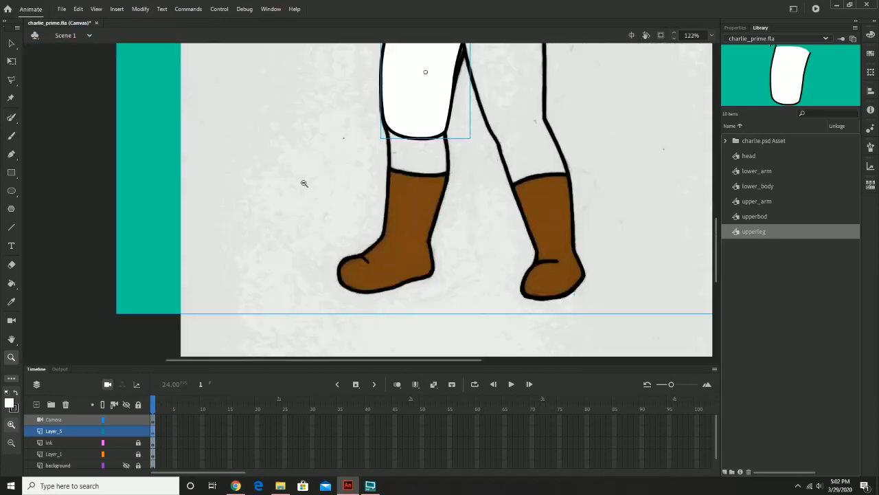
drag(388, 144, 291, 199)
click(11, 46)
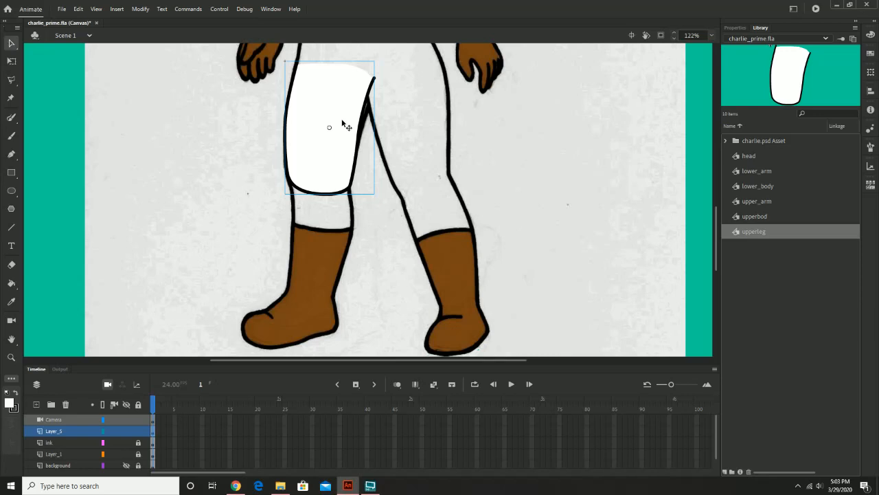
key(Delete)
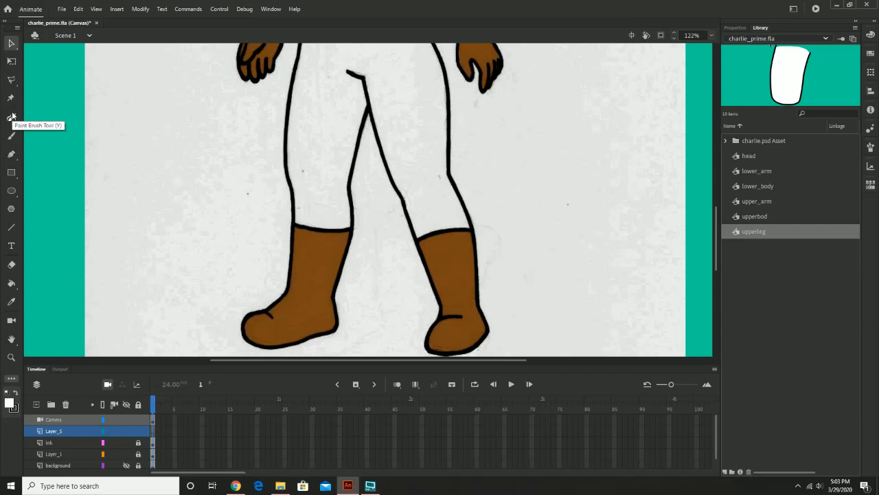
Step: Trace the lower leg with the Pen tool from the knee down to the ankle, across the boot in a curve, and back up to the knee
click(11, 154)
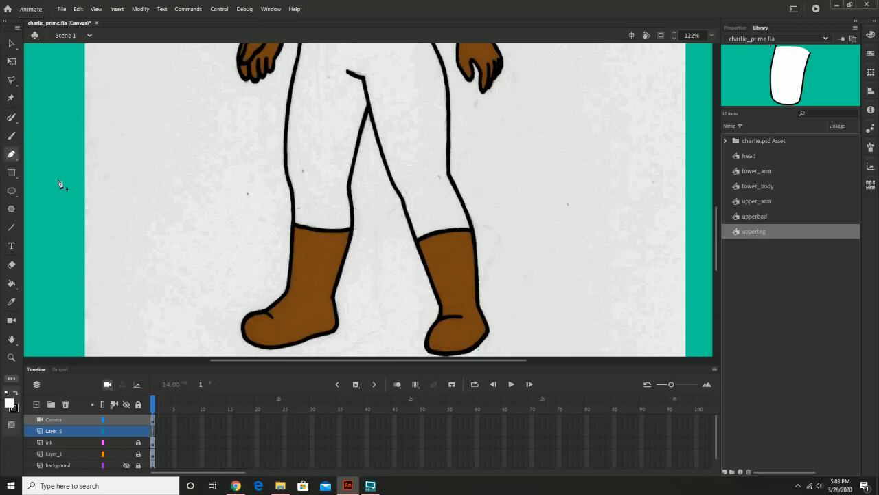
click(290, 184)
drag(292, 240, 291, 251)
click(289, 286)
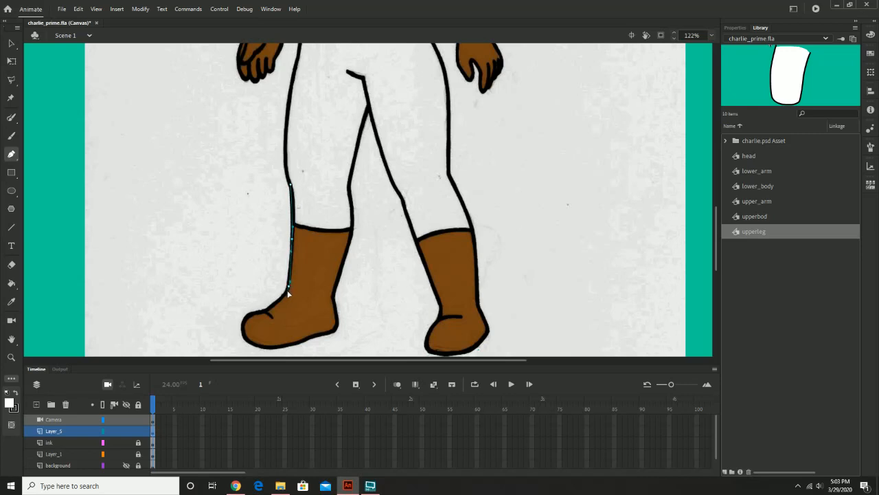
click(312, 299)
click(335, 295)
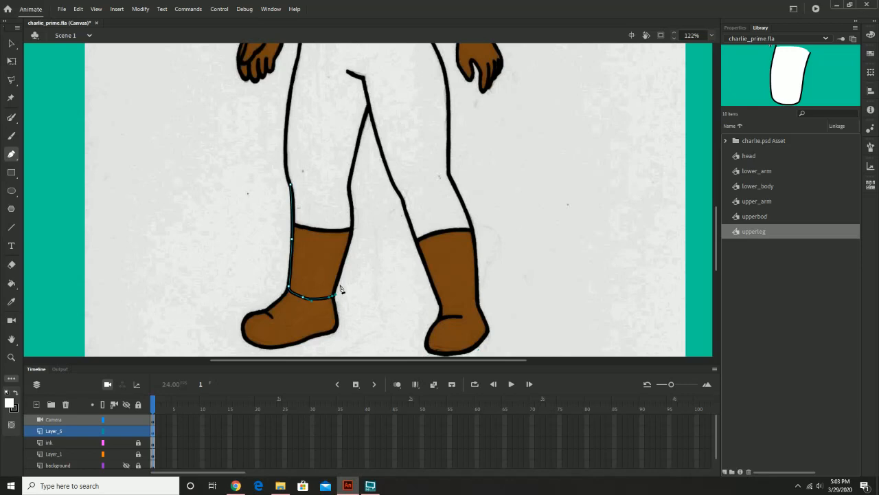
click(352, 225)
click(349, 188)
click(11, 42)
click(218, 229)
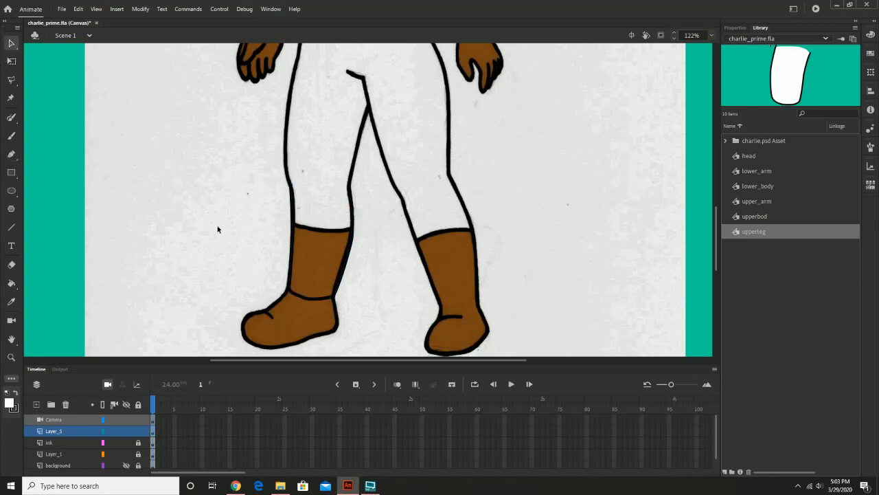
Step: Try to draw a white brush stroke across the lower leg's open top
click(292, 263)
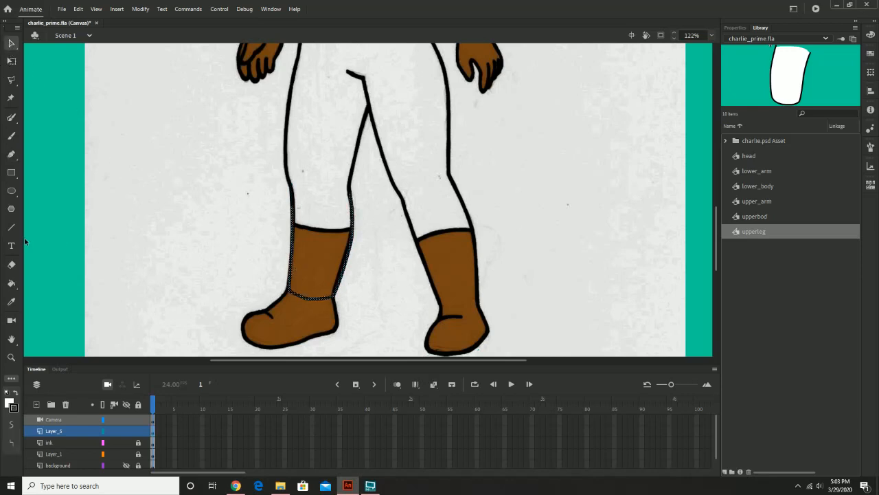
click(11, 136)
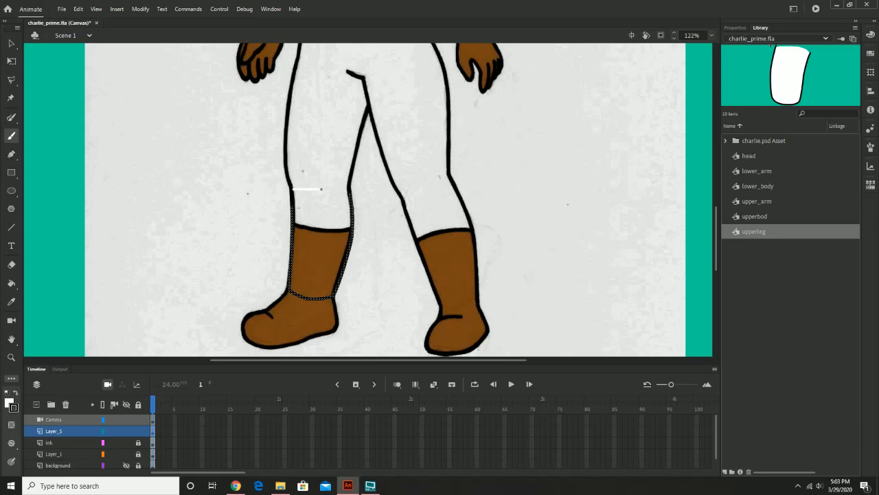
key(ctrl+z)
Step: Close the lower leg's open top with a white brush stroke running from one side of the knee to the other
key(z)
click(329, 196)
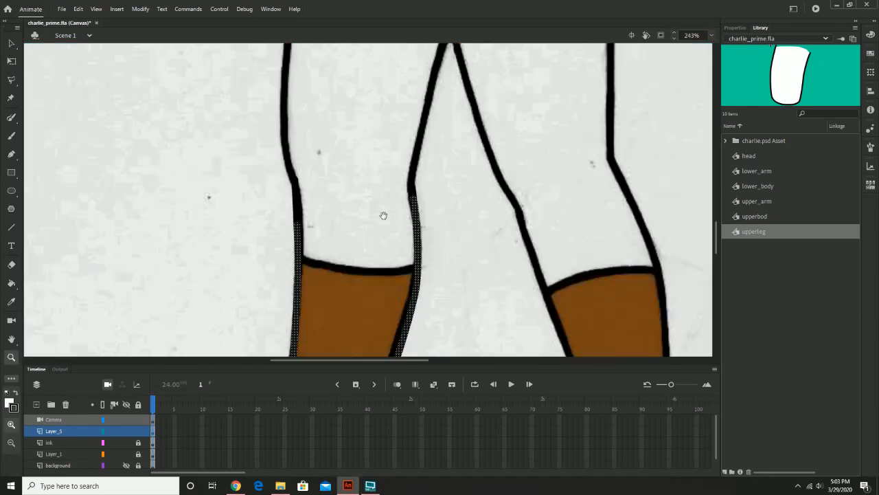
drag(382, 216, 316, 198)
click(314, 199)
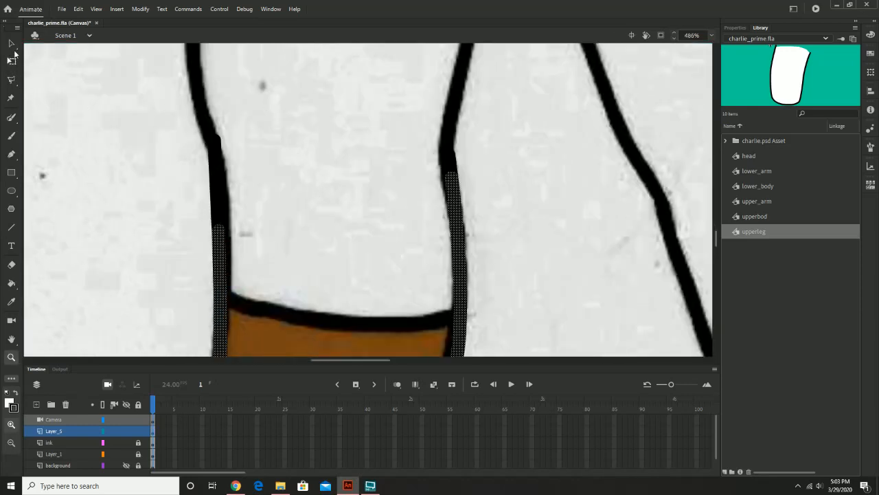
key(v)
double_click(212, 153)
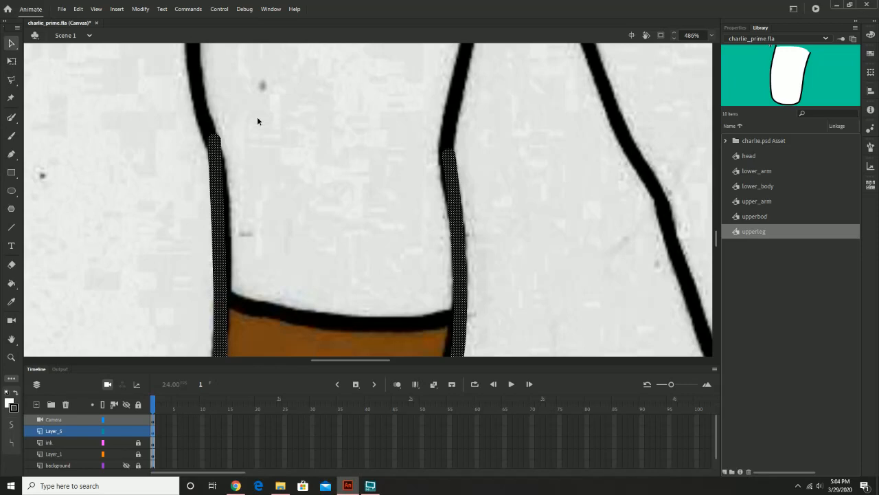
click(11, 117)
key(b)
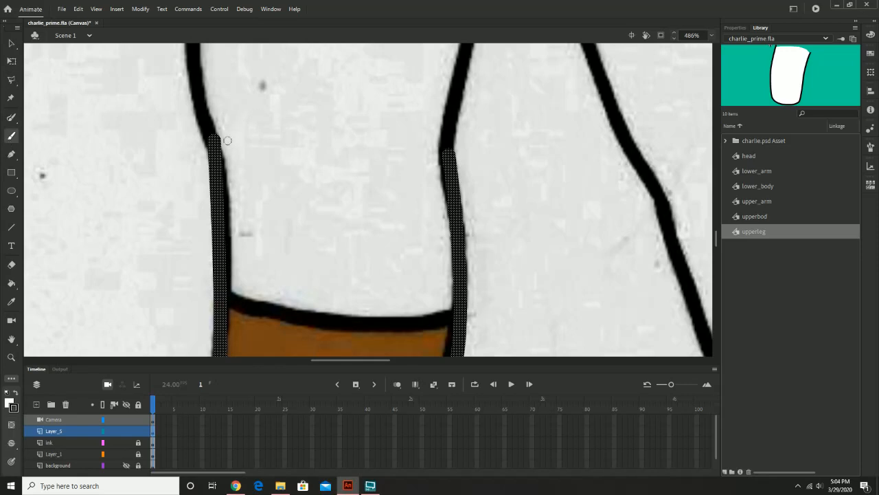
mouse_move(222, 141)
mouse_down()
mouse_move(365, 144)
mouse_move(443, 158)
mouse_up()
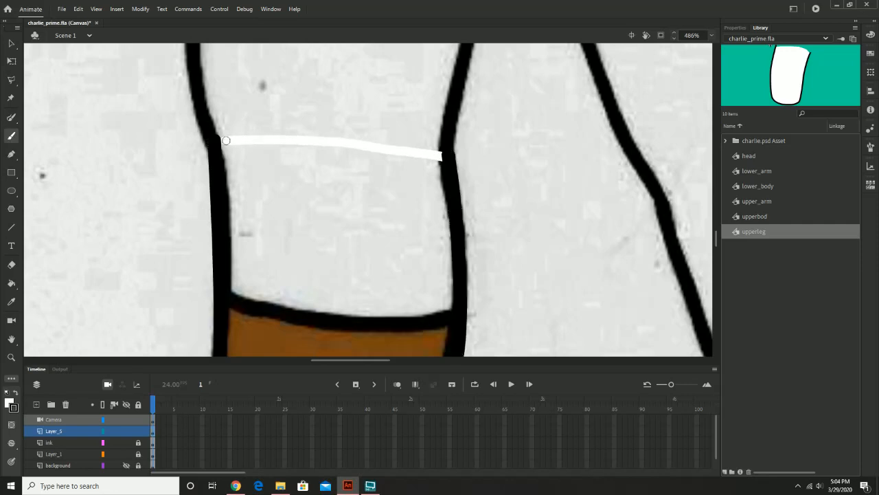
Step: Trace the boot's top edge with a curved black brush stroke and check the outline with the ink and Layer_1 layers hidden
key(z)
alt+click(366, 193)
drag(379, 208, 304, 142)
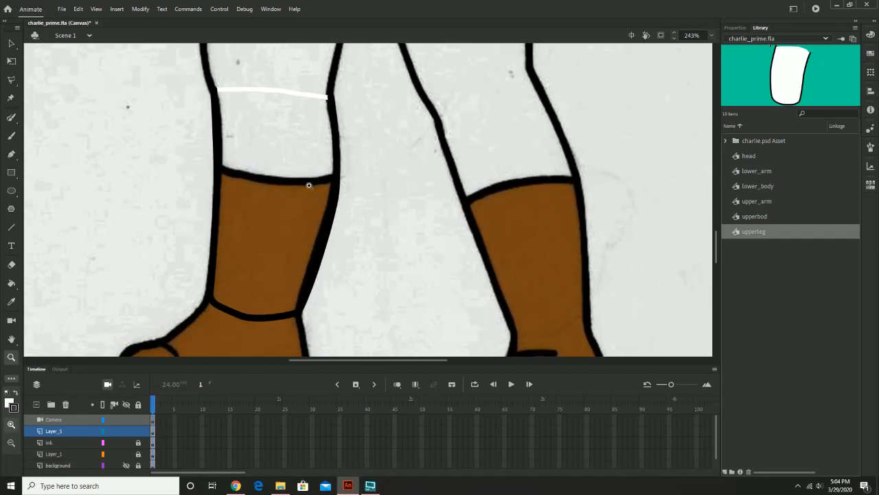
click(11, 118)
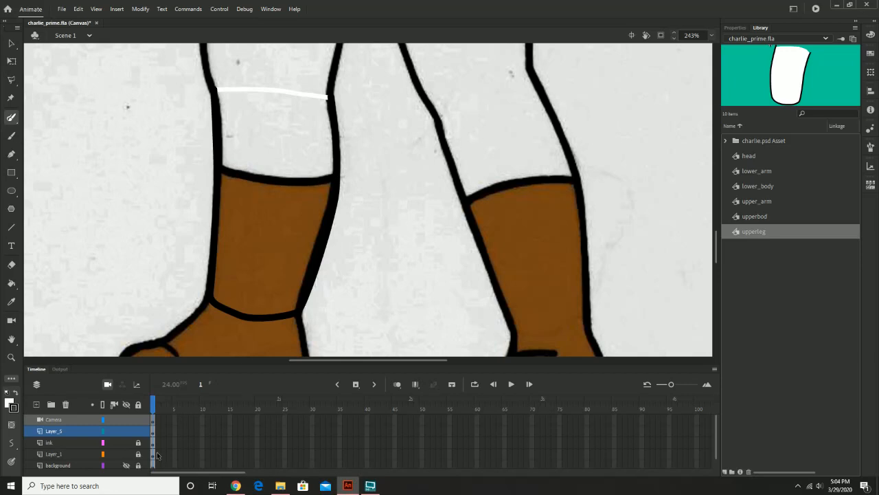
click(126, 454)
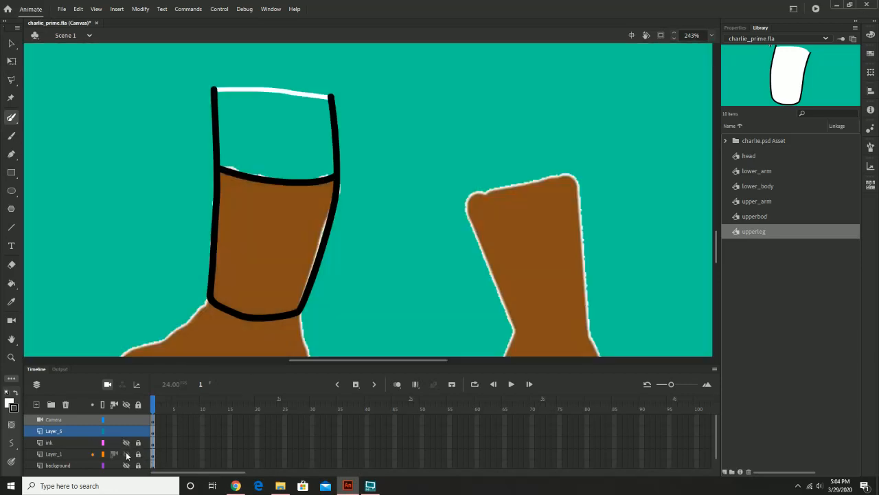
click(127, 456)
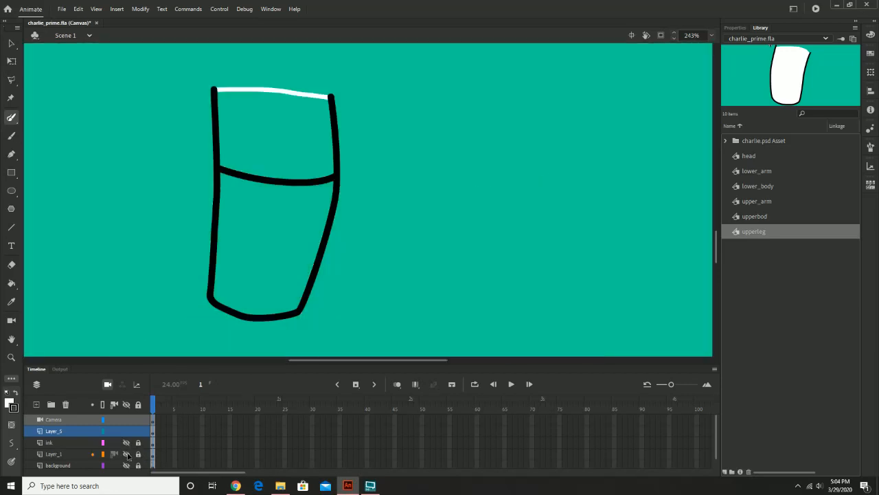
click(127, 455)
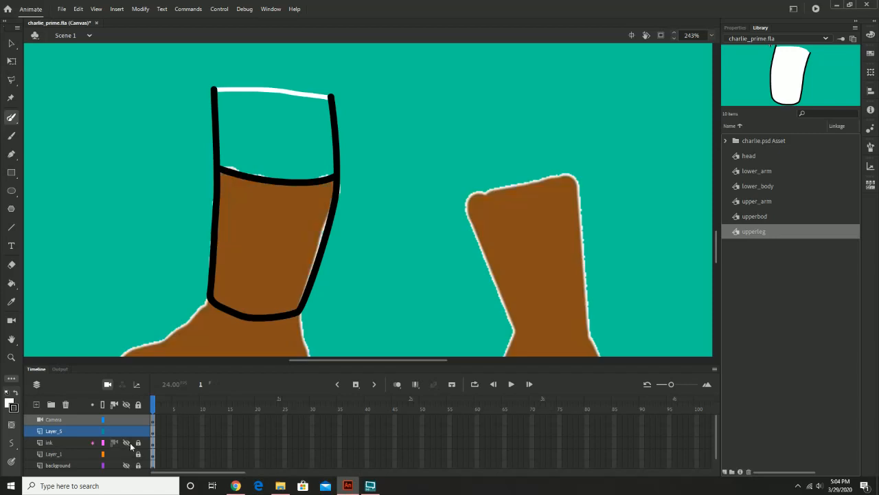
click(125, 442)
Step: Fill the lower leg area between the knee and the boot's top edge with white
drag(355, 272, 389, 213)
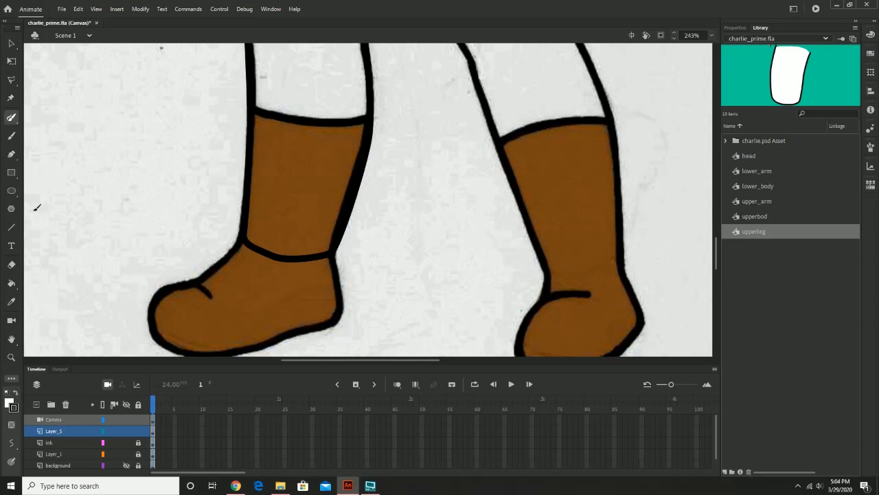
click(11, 283)
drag(173, 186, 133, 261)
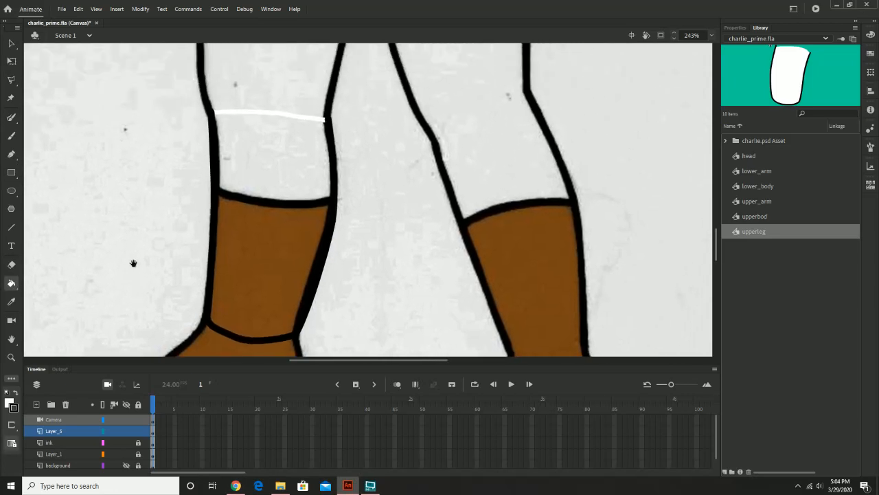
click(249, 164)
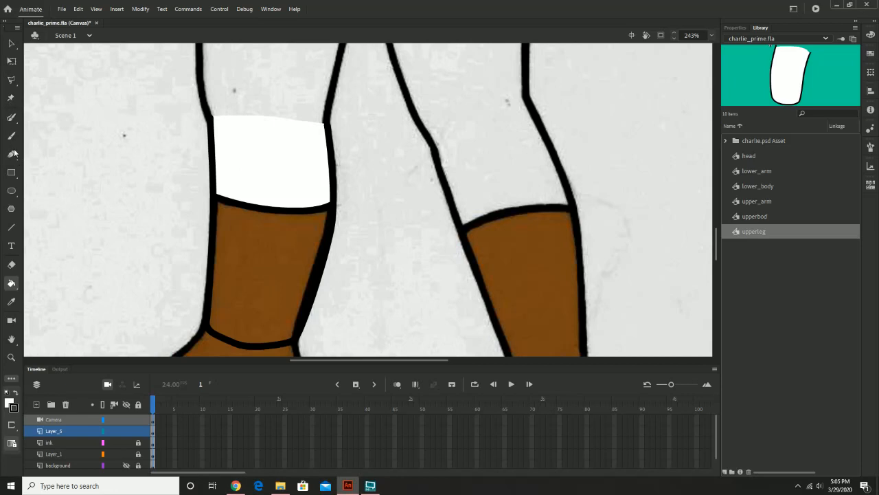
Step: Sample the boot's brown from the reference drawing and fill the lower leg's boot section with it
click(11, 301)
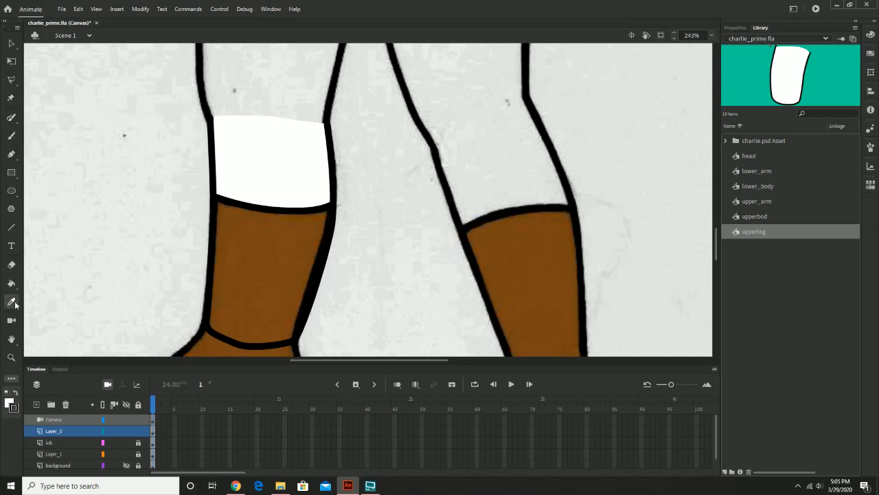
click(270, 267)
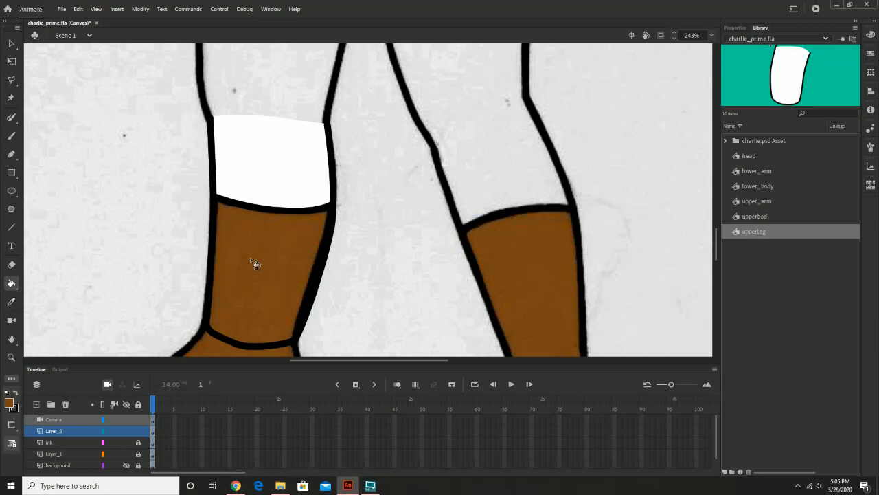
click(251, 261)
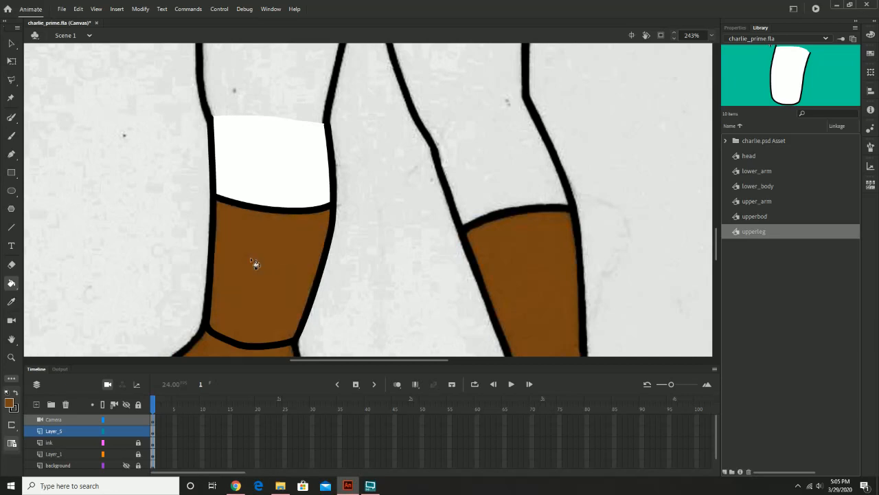
Step: Convert the traced lower leg into a Graphic symbol named lower_leg and remove its instance from the stage
drag(269, 258, 251, 227)
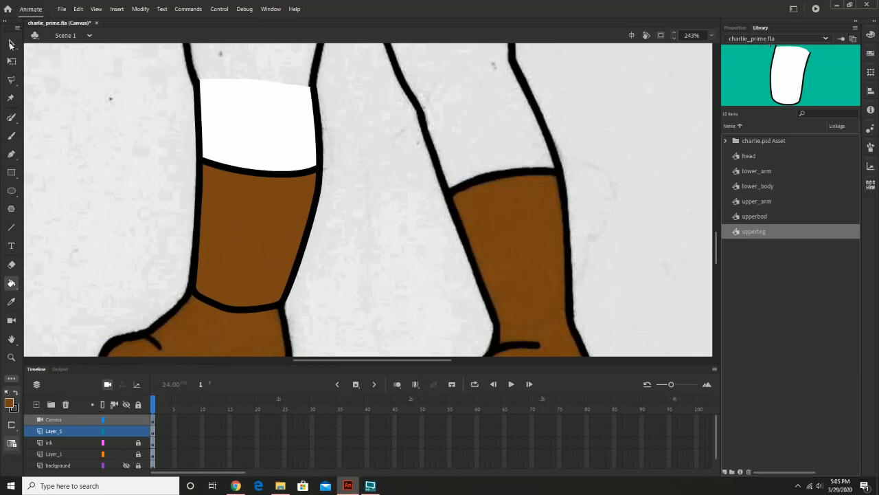
click(11, 43)
drag(173, 68, 384, 318)
click(137, 9)
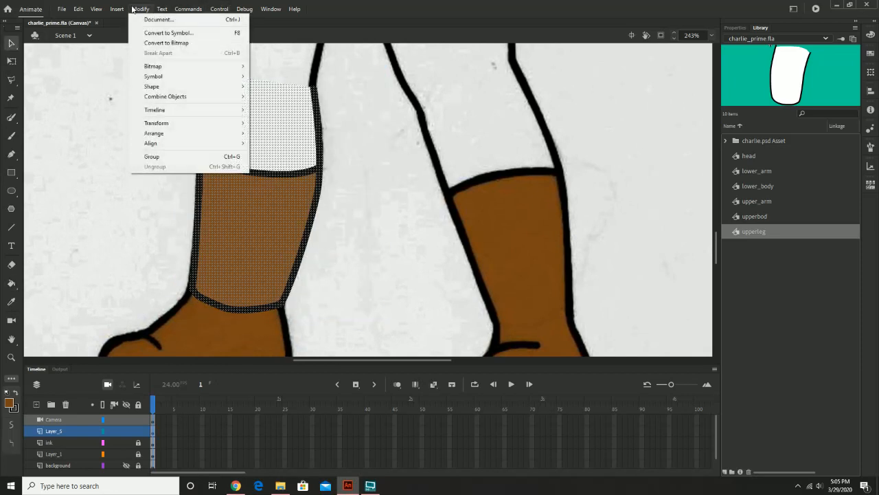
click(159, 32)
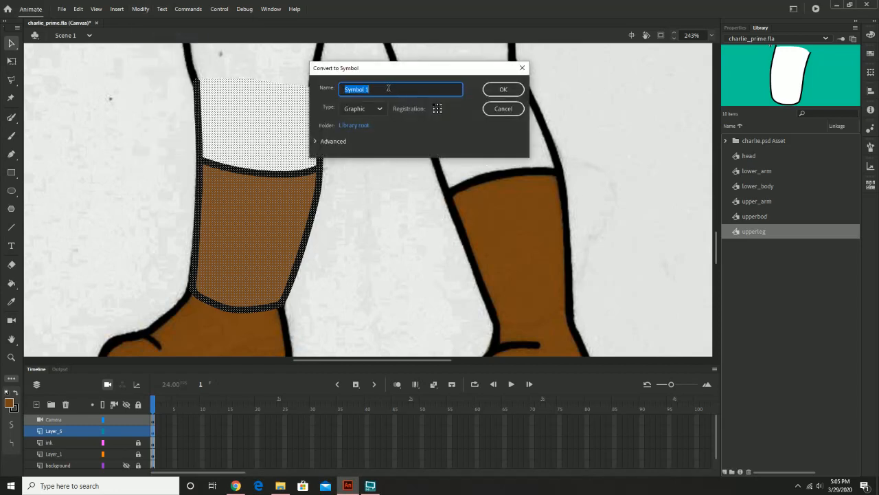
text(lower_leg)
key(Return)
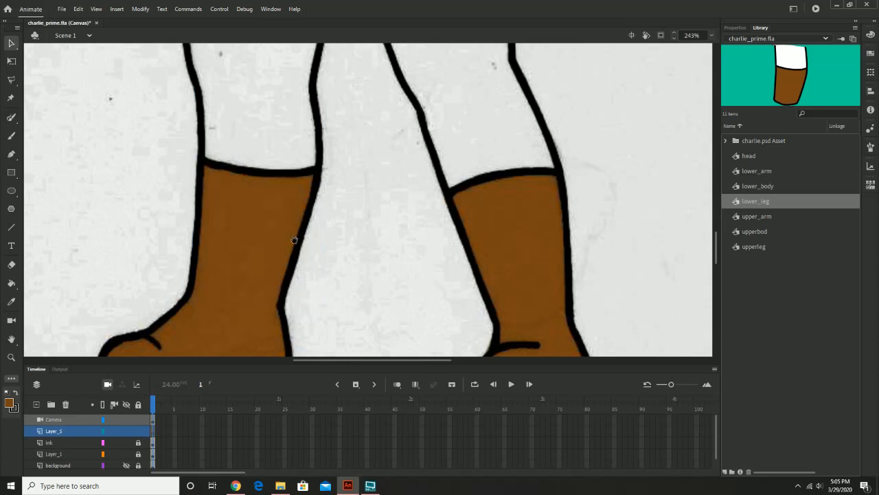
Step: Trace the foot with the Pen tool from the front of the ankle around the toe and along the front of the sole
drag(295, 239, 325, 155)
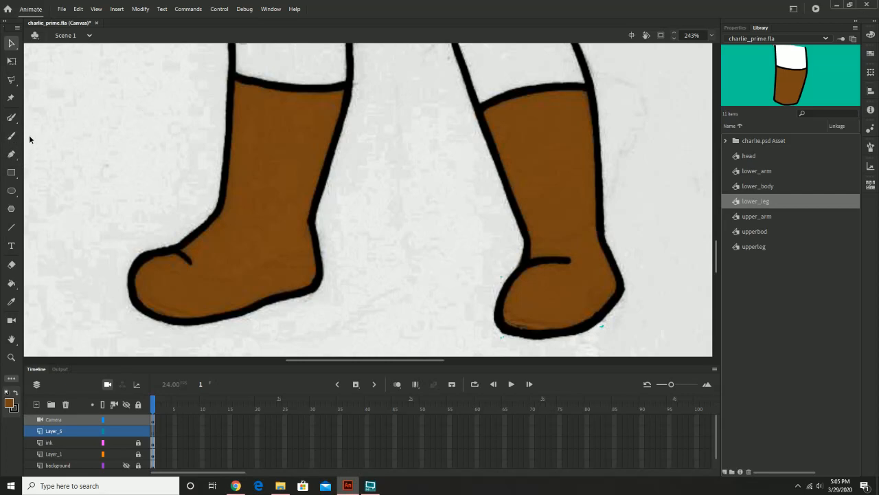
click(11, 156)
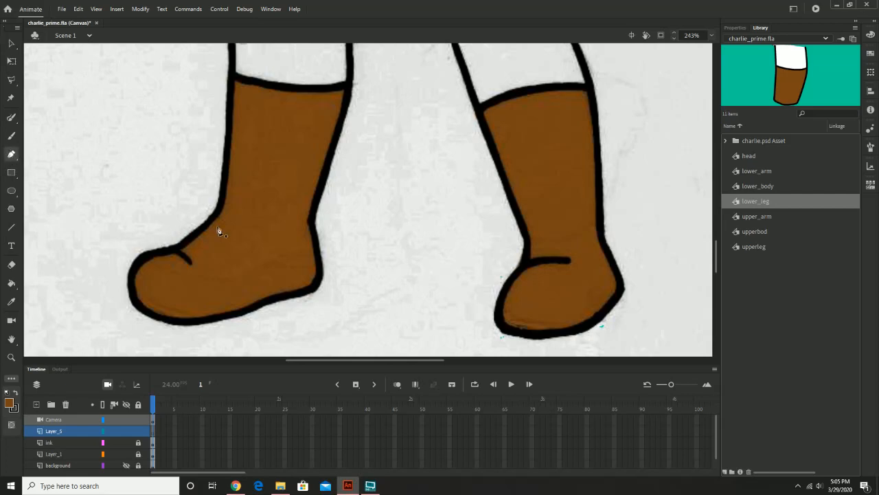
click(221, 205)
click(164, 255)
drag(140, 259, 132, 278)
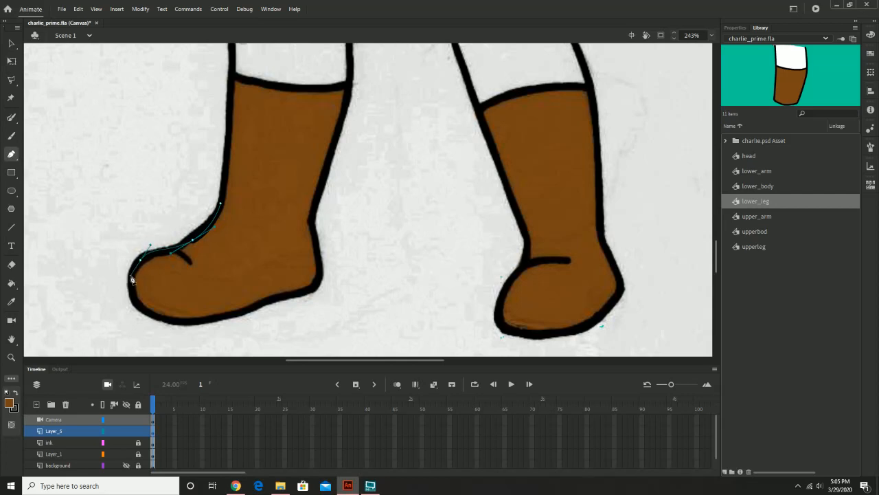
click(126, 279)
click(139, 306)
click(148, 316)
click(171, 319)
click(195, 320)
click(228, 315)
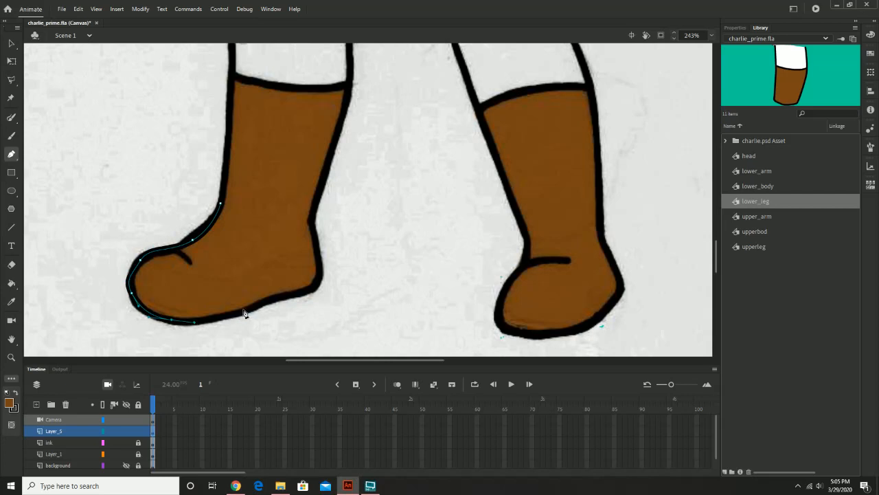
Step: Continue the Pen outline along the rest of the sole, around the heel and up to the back of the ankle
click(245, 310)
click(262, 303)
click(280, 296)
click(295, 293)
click(315, 288)
click(320, 279)
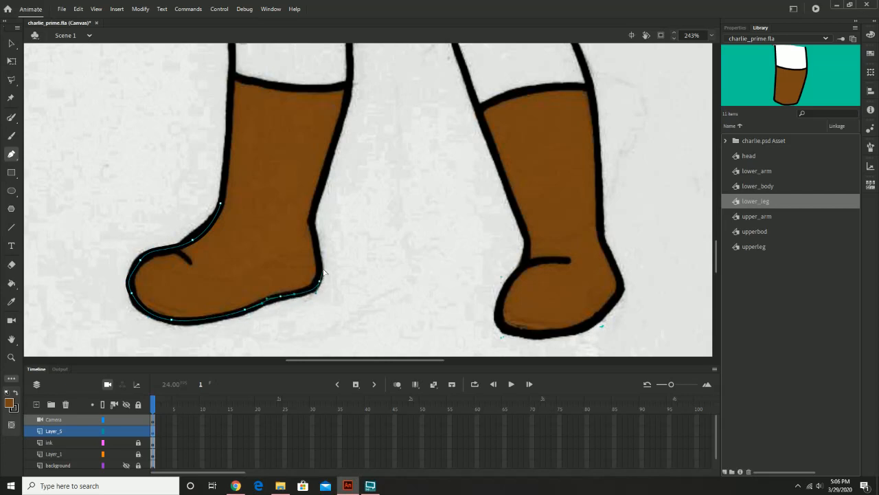
click(313, 219)
Step: Try to shift the foot outline's two end points slightly upward along the ankle edges of the reference boot
click(11, 44)
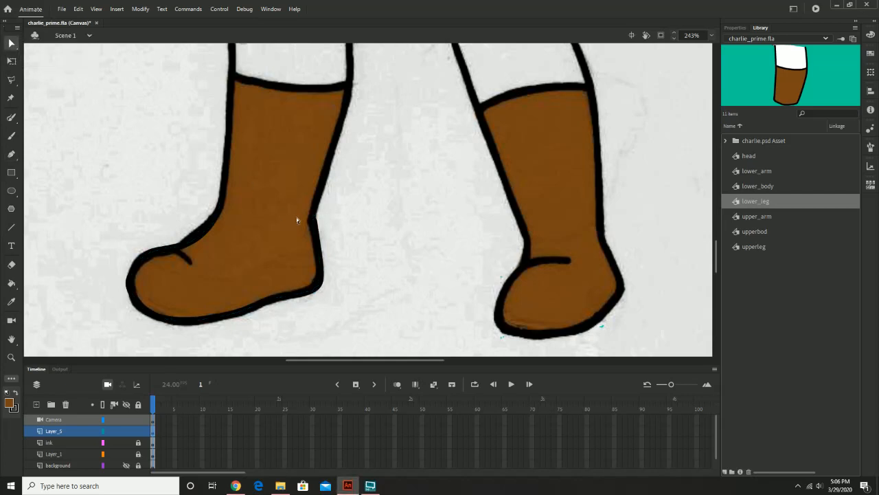
click(314, 221)
drag(314, 221, 312, 216)
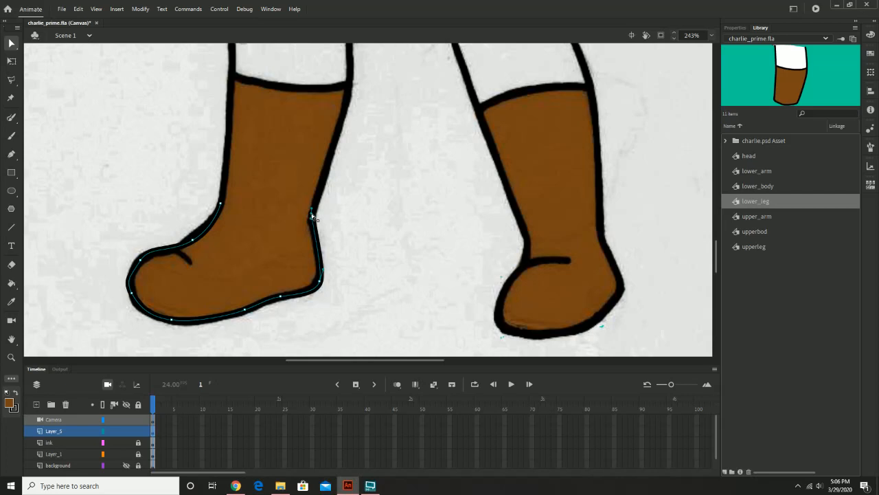
drag(221, 204, 222, 196)
Step: Delete the Camera layer from the timeline
click(12, 136)
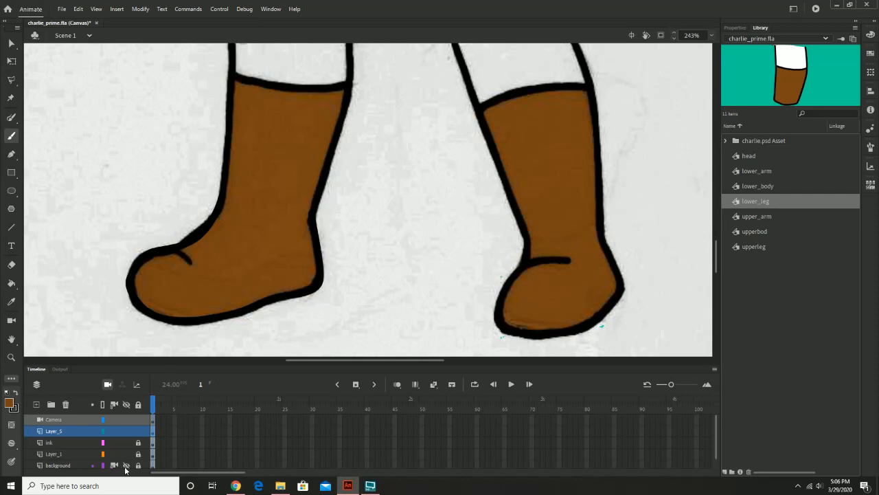
click(68, 422)
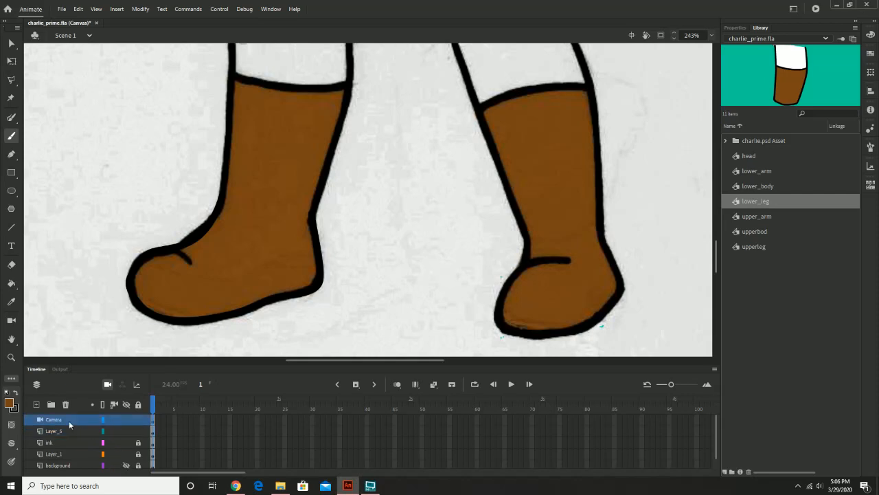
key(ctrl+z)
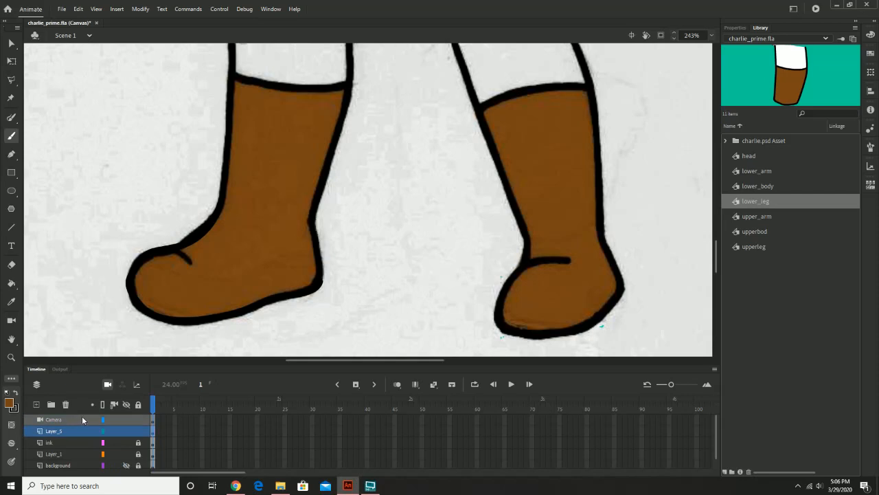
drag(351, 261, 331, 214)
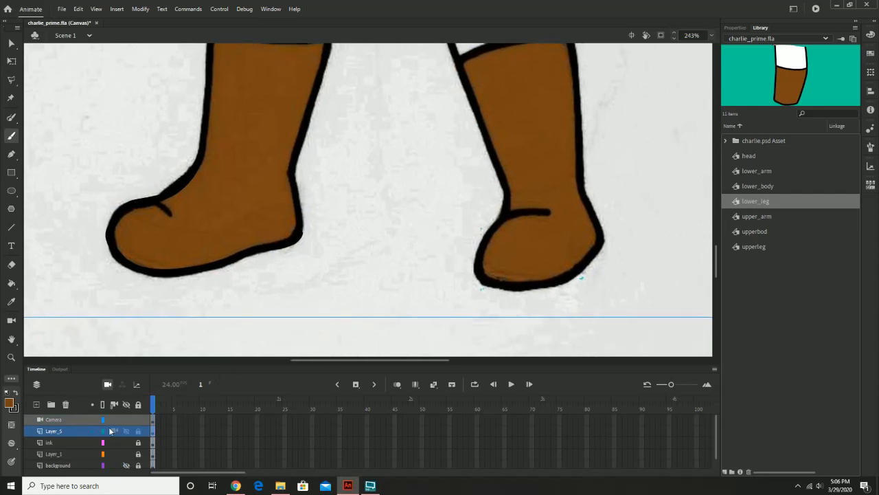
click(54, 428)
click(55, 421)
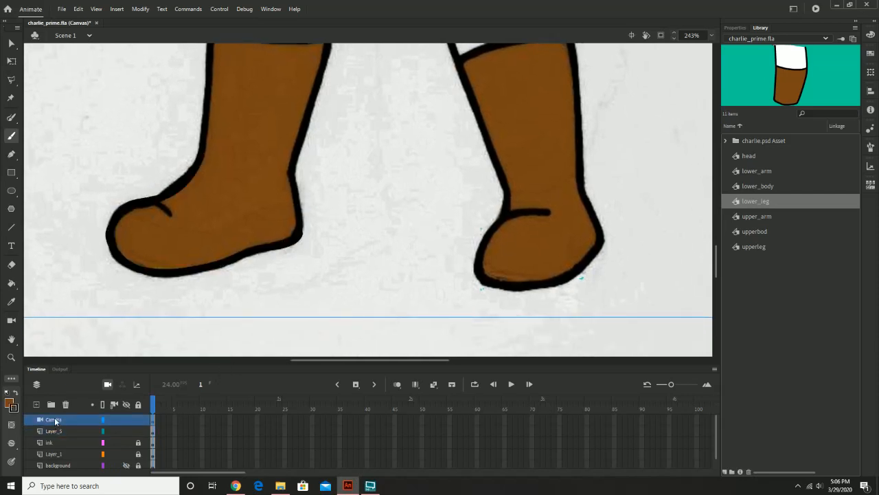
click(65, 403)
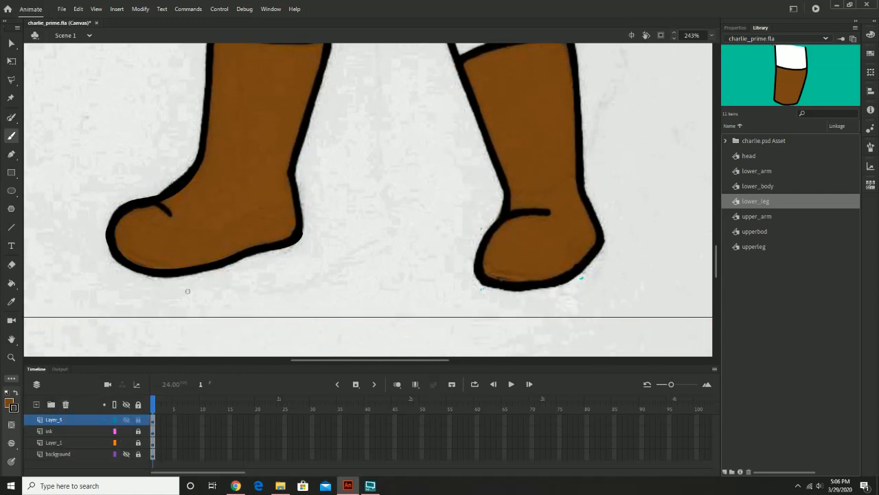
Step: Hide the ink and Layer_1 layers and draw a Pen line from above the heel down to the foot outline's heel end
click(127, 443)
click(127, 431)
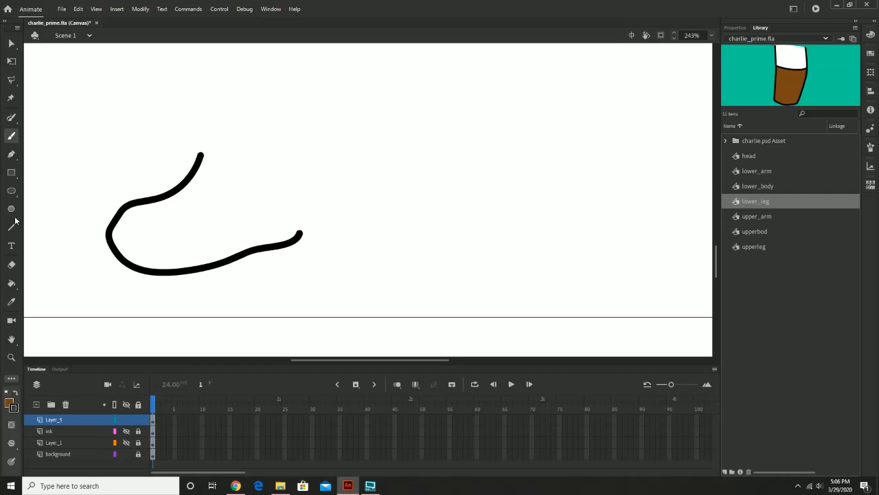
click(11, 154)
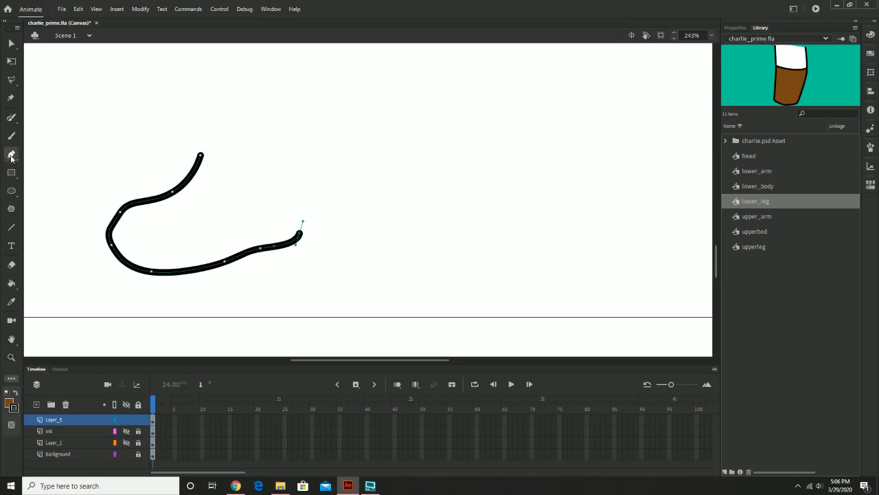
click(311, 159)
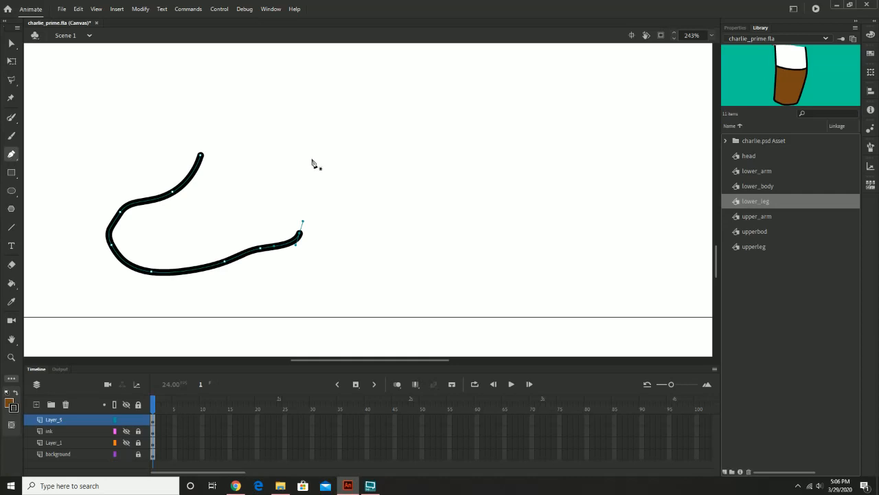
click(307, 199)
click(300, 235)
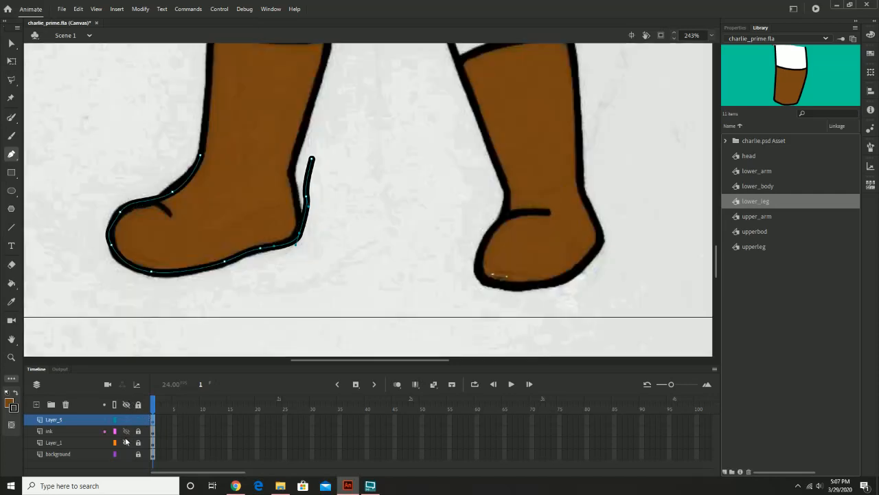
Step: Show the reference drawing with the background layer hidden and move the new heel line's points onto the back of the boot
click(125, 442)
click(127, 452)
click(11, 43)
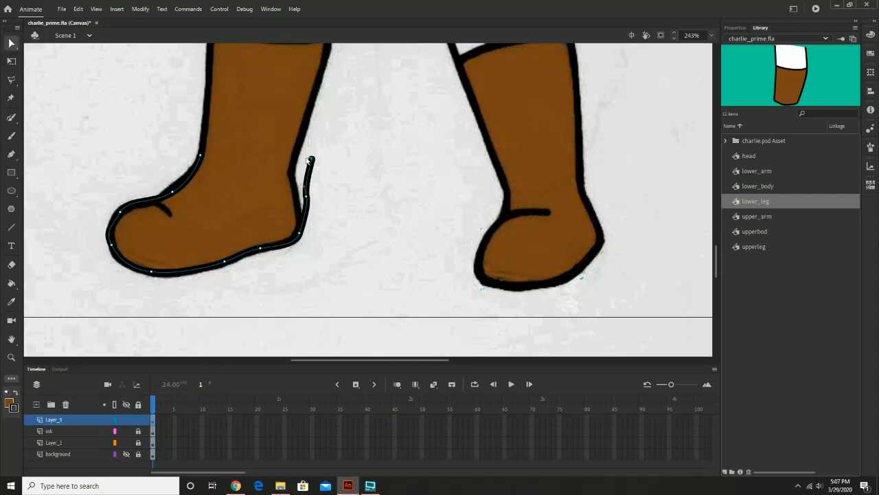
drag(295, 165, 291, 161)
mouse_move(308, 201)
mouse_down()
mouse_move(293, 195)
mouse_move(289, 177)
mouse_up()
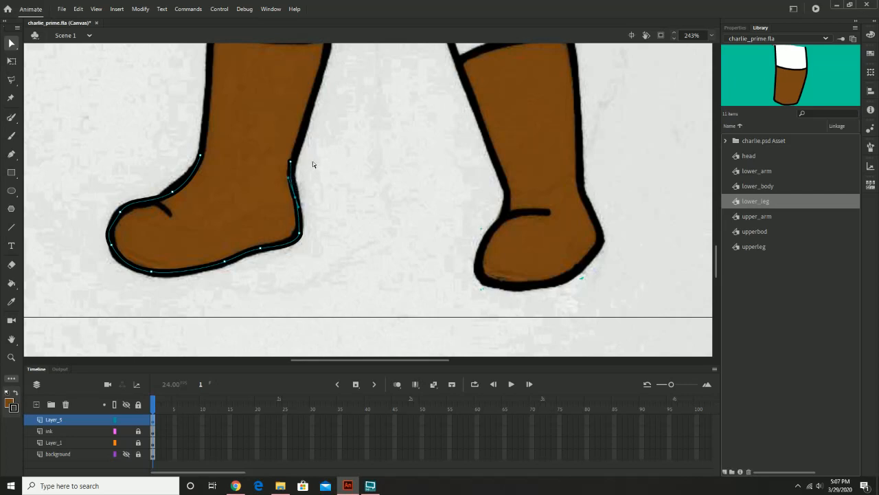
Step: Close the foot's open top with a brown brush stroke and trace the short toe crease in black
click(11, 135)
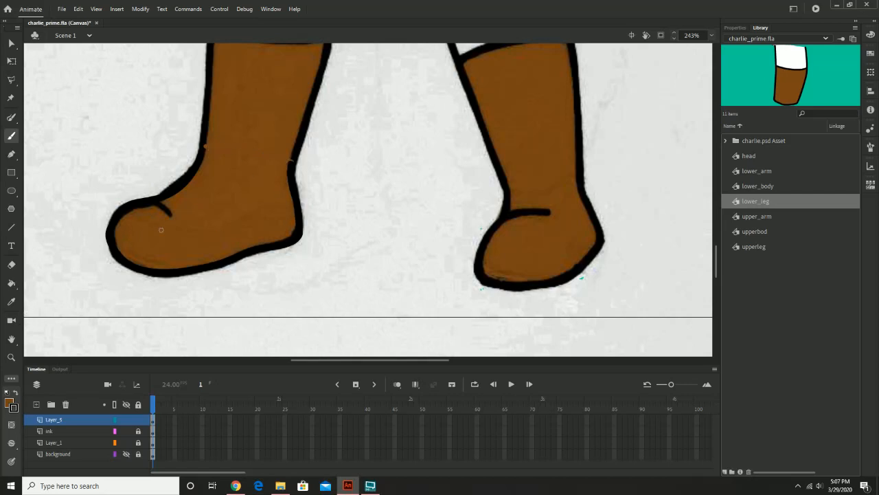
drag(170, 214, 162, 204)
click(10, 119)
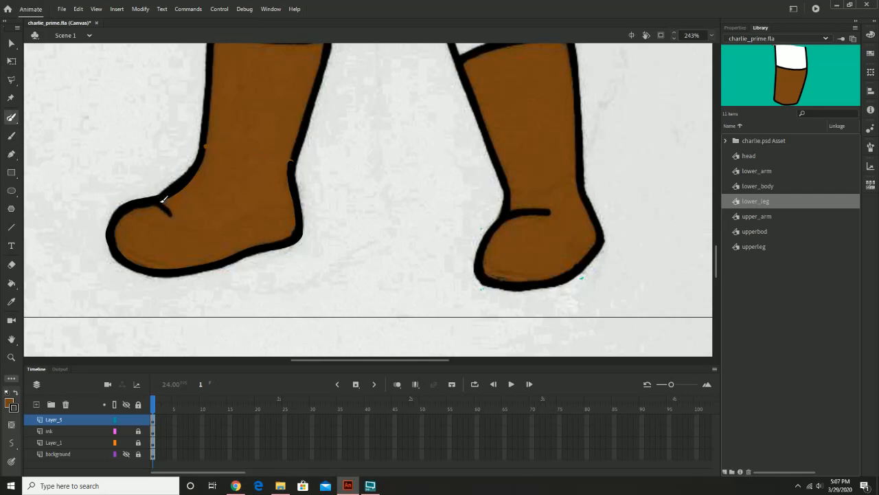
drag(164, 199, 172, 216)
Step: Fill the closed foot shape with brown
click(12, 283)
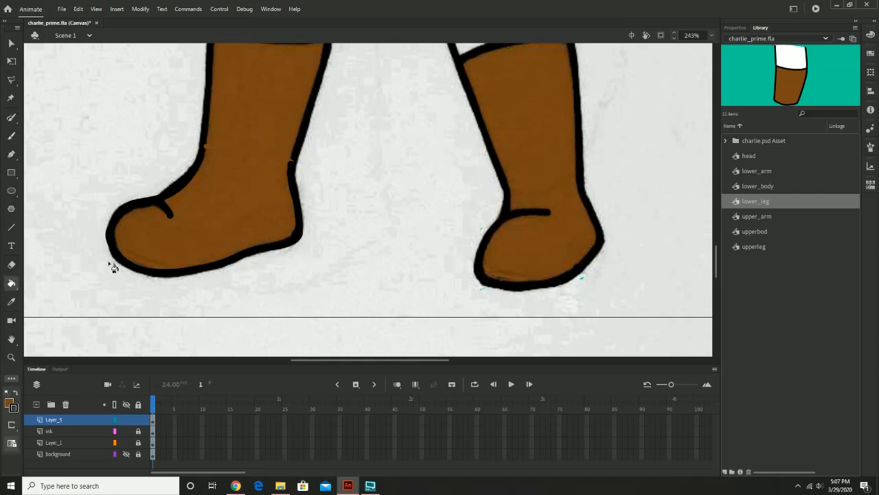
click(207, 213)
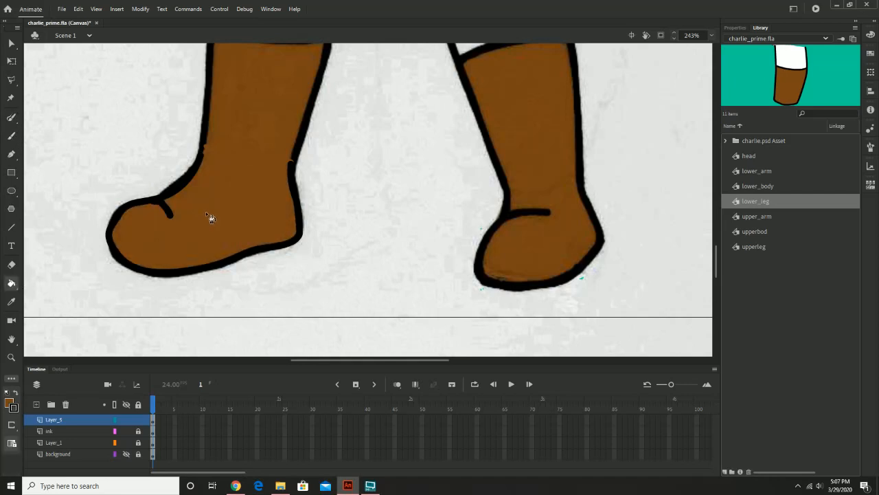
Step: Reshape the toe outline by moving its upper and lower anchor points to match the rounded toe of the reference boot
click(11, 43)
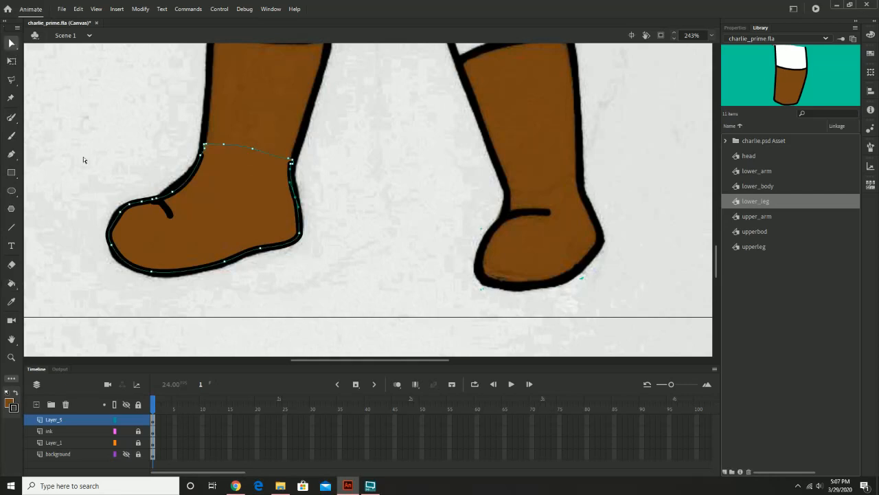
click(119, 217)
click(118, 217)
key(z)
click(125, 219)
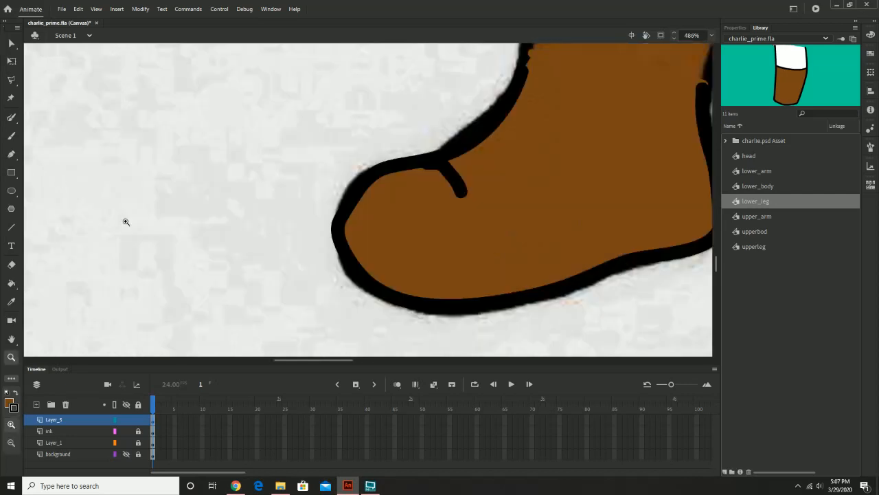
click(245, 208)
drag(385, 182, 7, 162)
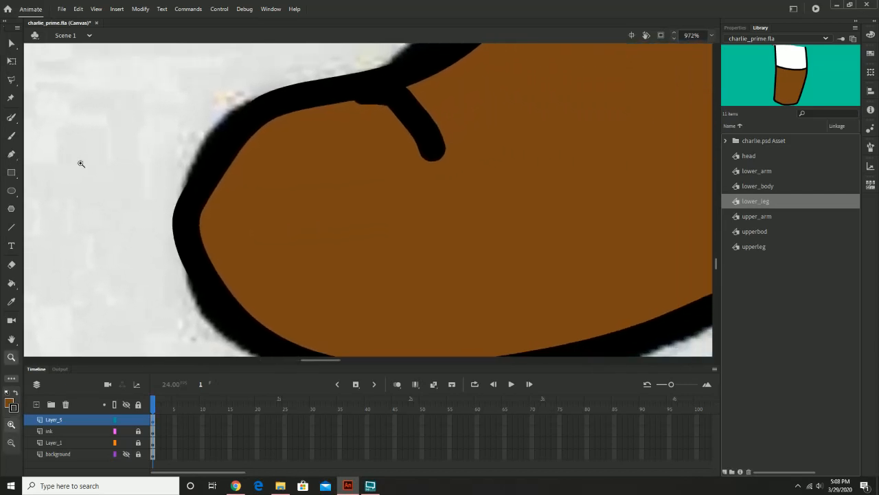
click(11, 43)
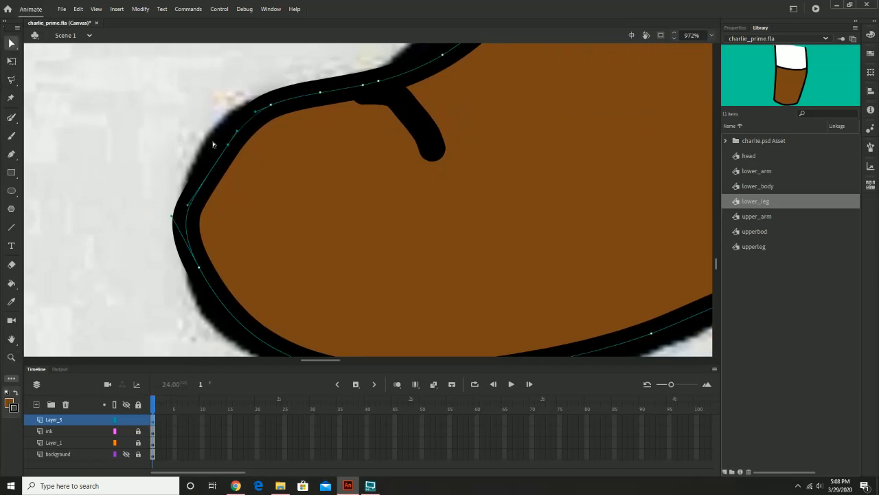
drag(228, 144, 215, 139)
click(200, 269)
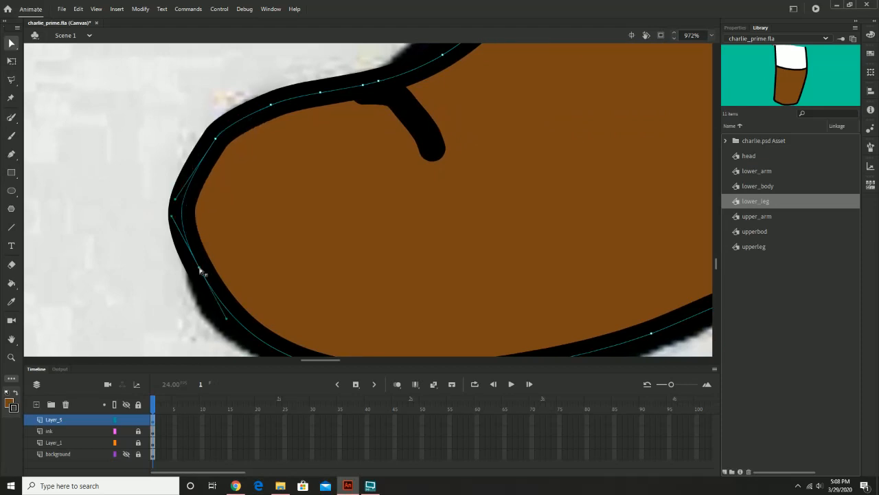
mouse_move(199, 269)
mouse_down()
mouse_move(210, 283)
mouse_move(201, 276)
mouse_move(198, 286)
mouse_up()
key(ctrl+z)
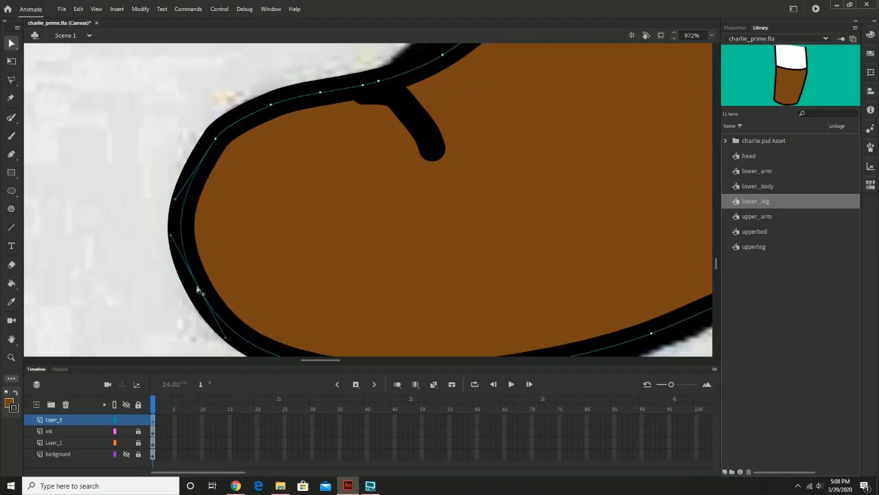
key(z)
alt+click(271, 213)
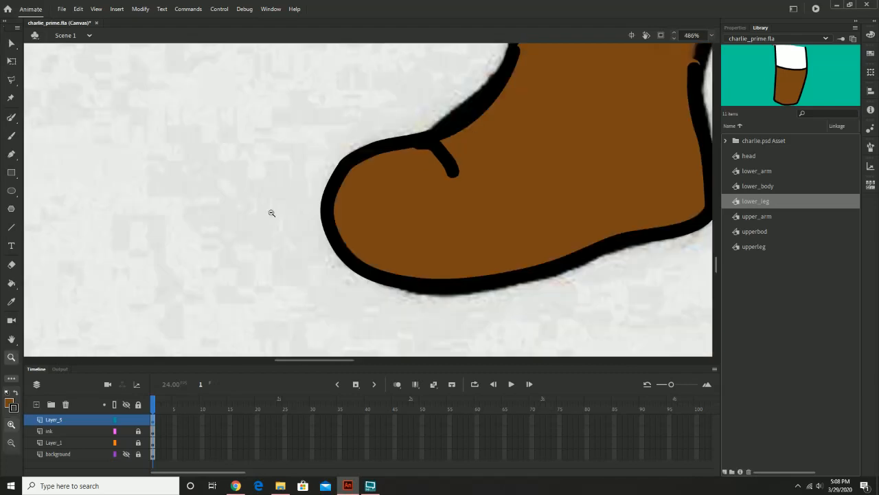
alt+click(271, 213)
drag(438, 161, 299, 193)
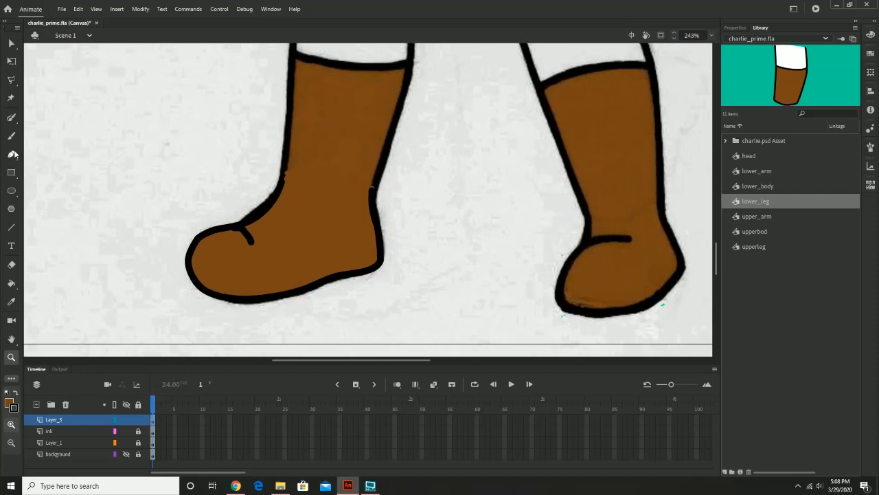
Step: Nudge the outline's anchor at the front of the ankle onto the front line of the boot shaft
click(12, 284)
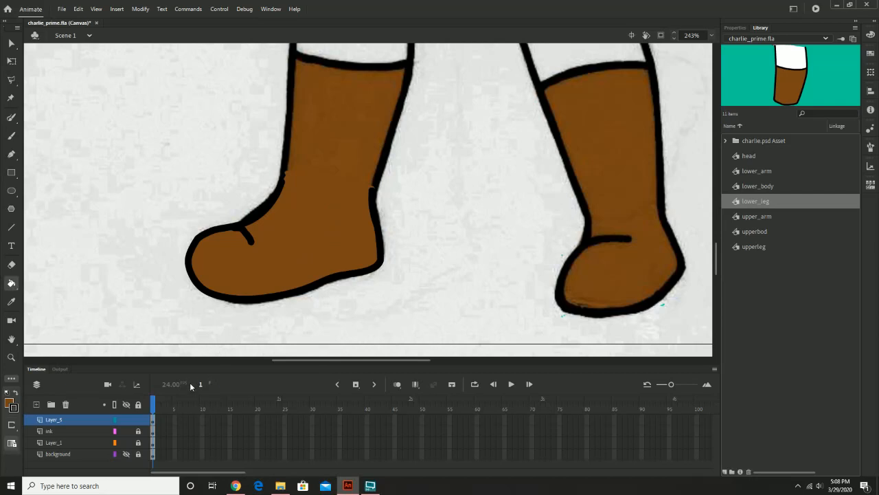
click(13, 46)
click(11, 44)
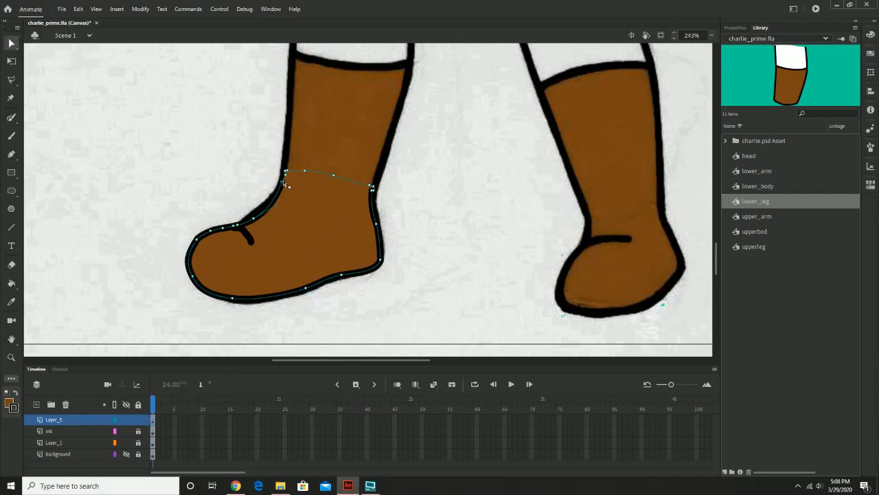
drag(286, 173, 287, 171)
click(9, 47)
click(47, 42)
click(39, 45)
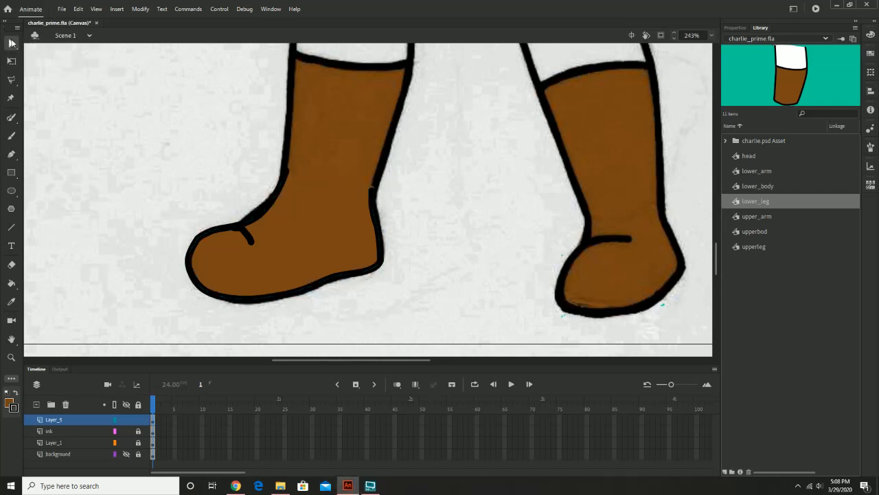
Step: Select the whole foot drawing and convert it to a Graphic symbol named foot
click(12, 44)
click(61, 43)
mouse_move(118, 121)
mouse_down()
mouse_move(315, 287)
mouse_move(478, 342)
mouse_up()
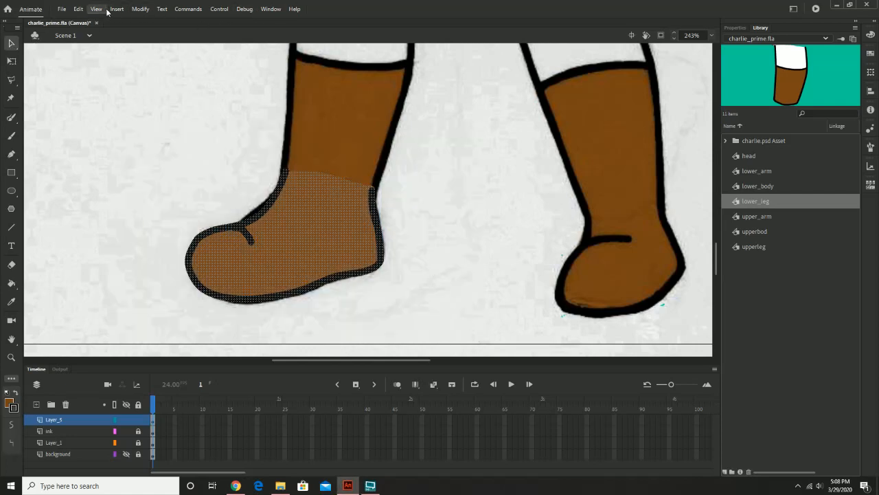
click(140, 9)
click(164, 32)
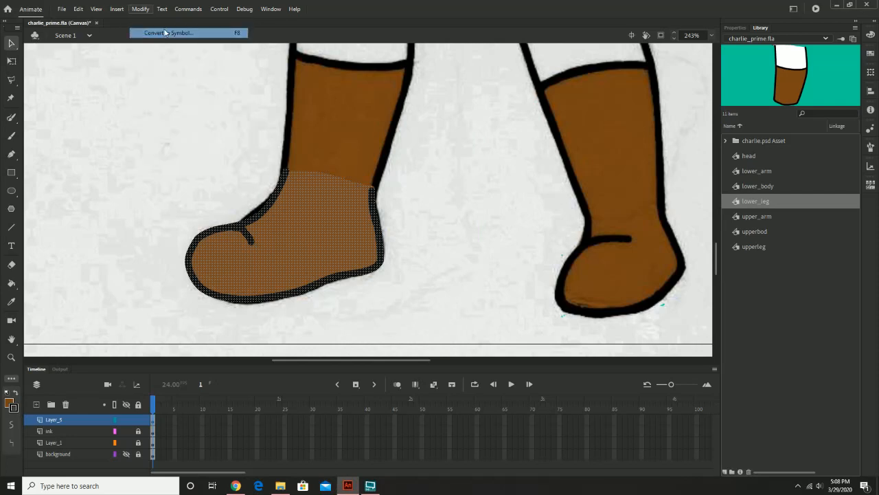
text(fo)
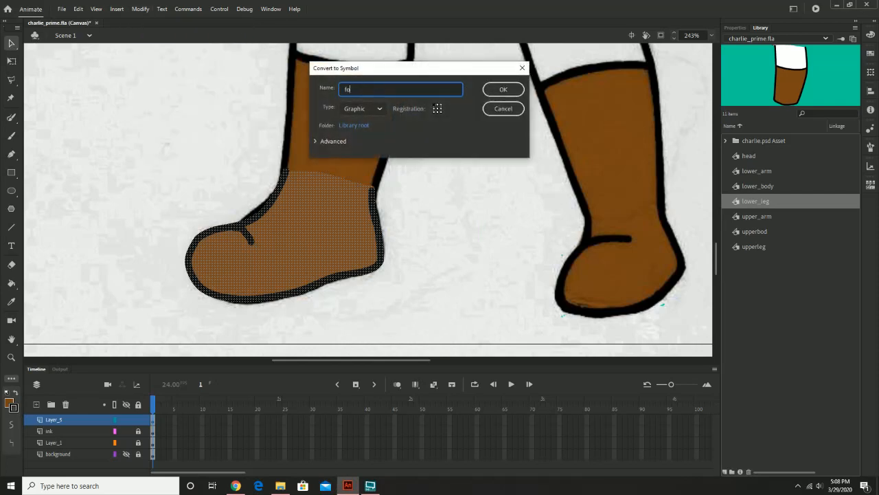
text(ot)
key(Return)
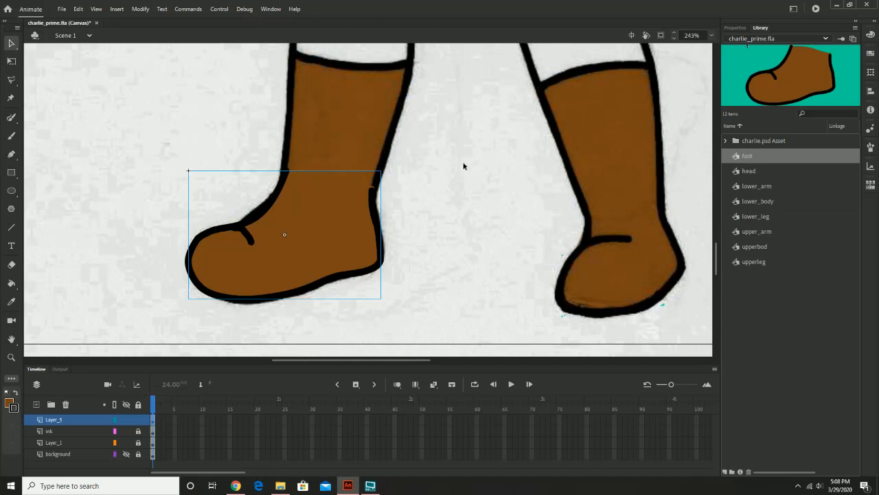
Step: Hide the ink and Layer_1 reference layers and delete the foot instance from the stage
key(z)
alt+click(463, 164)
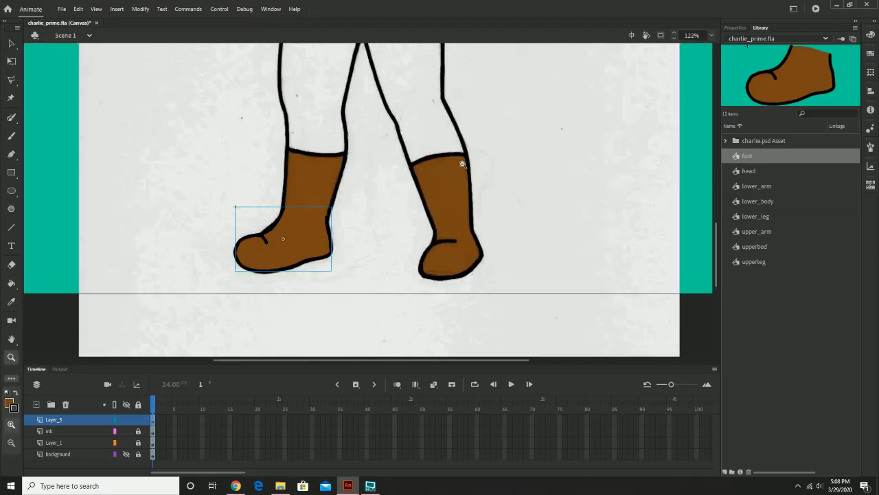
alt+click(442, 171)
drag(412, 142, 417, 195)
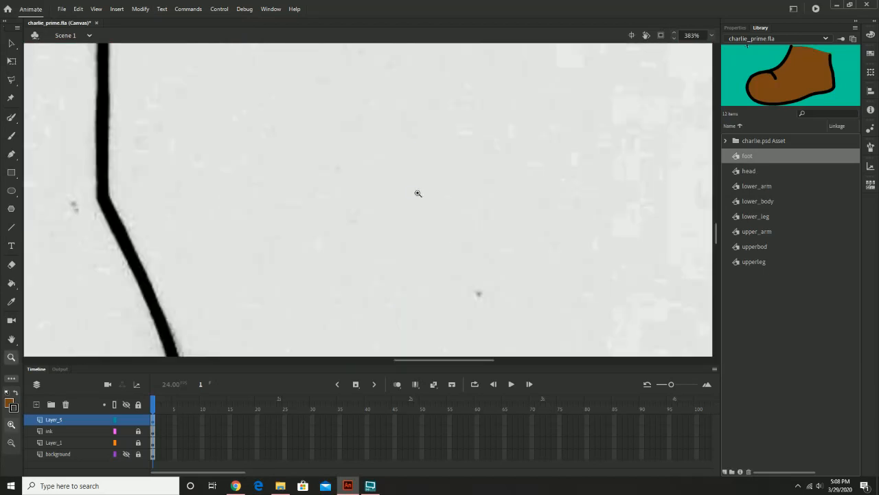
alt+click(417, 193)
alt+click(418, 194)
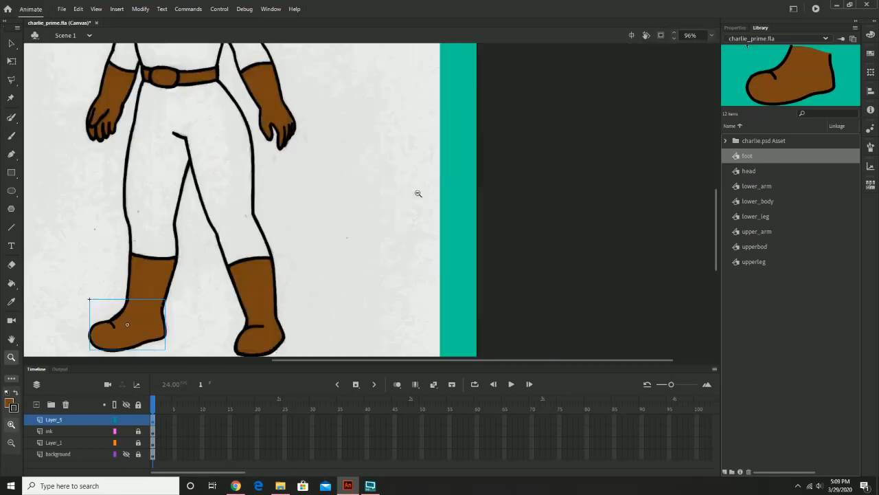
drag(351, 179, 489, 164)
alt+click(441, 177)
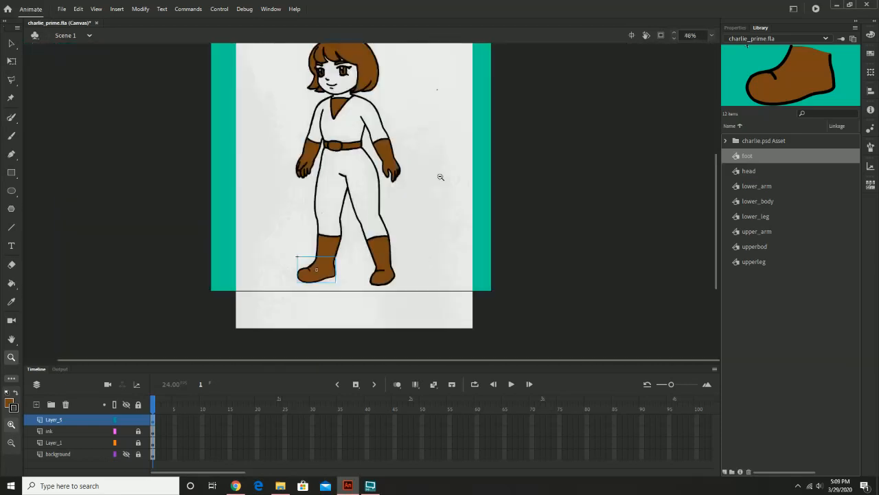
drag(426, 176, 463, 194)
alt+click(459, 192)
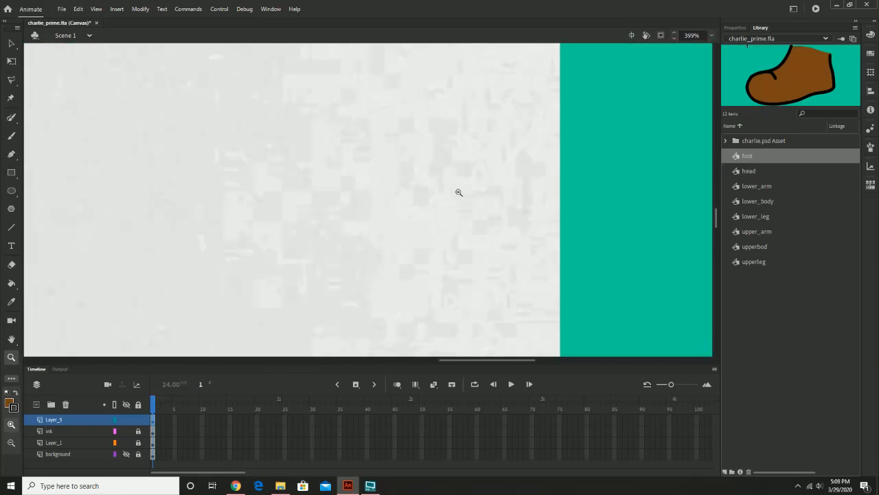
alt+click(457, 190)
alt+click(453, 190)
drag(200, 218, 433, 122)
alt+click(424, 163)
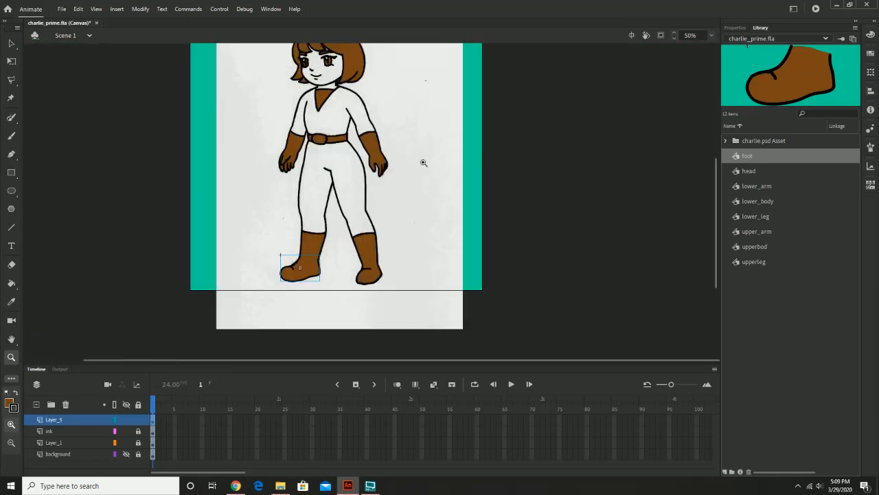
scroll(412, 172, up, 3)
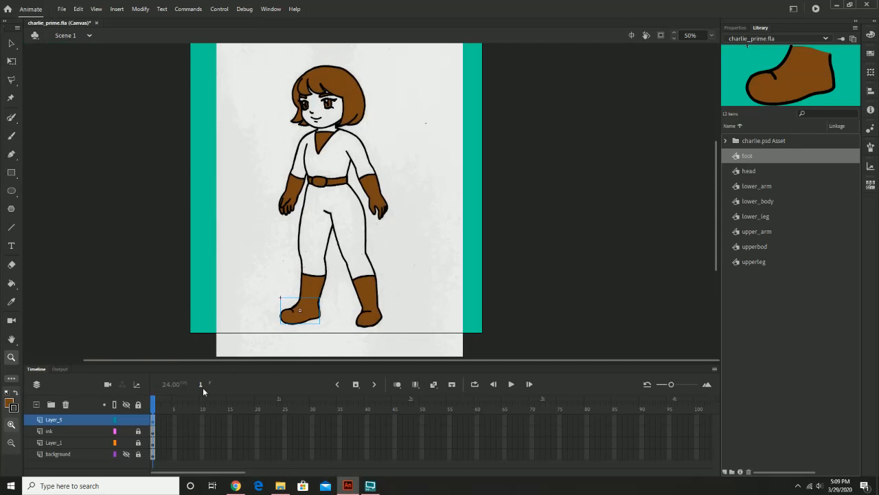
click(126, 431)
click(126, 442)
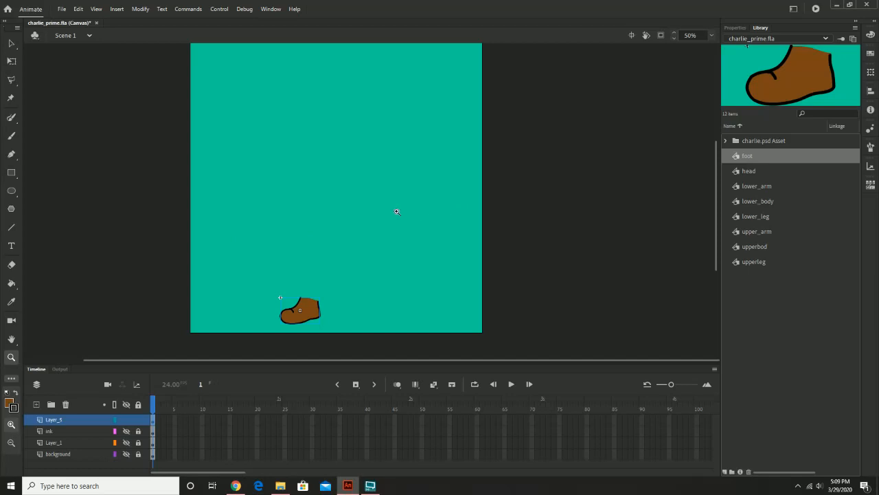
key(Delete)
Step: Place the upperleg symbol on the empty stage and add the lower_leg symbol at its lower end
click(764, 219)
click(769, 234)
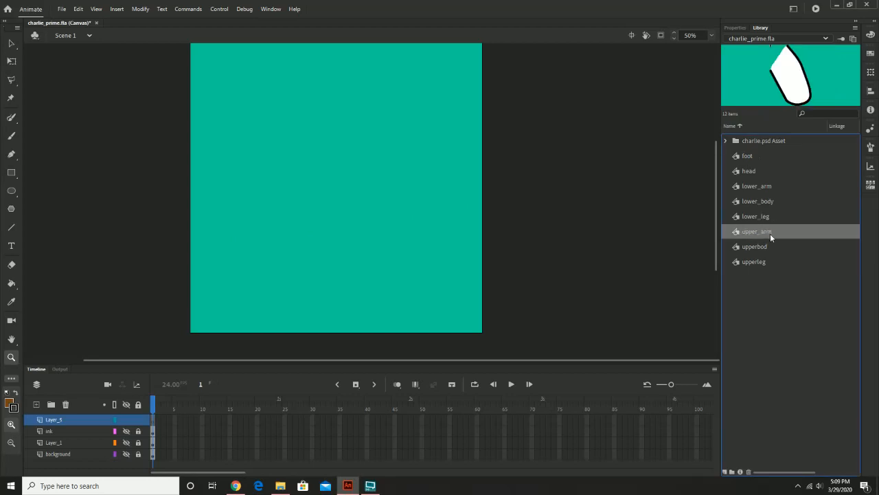
click(759, 221)
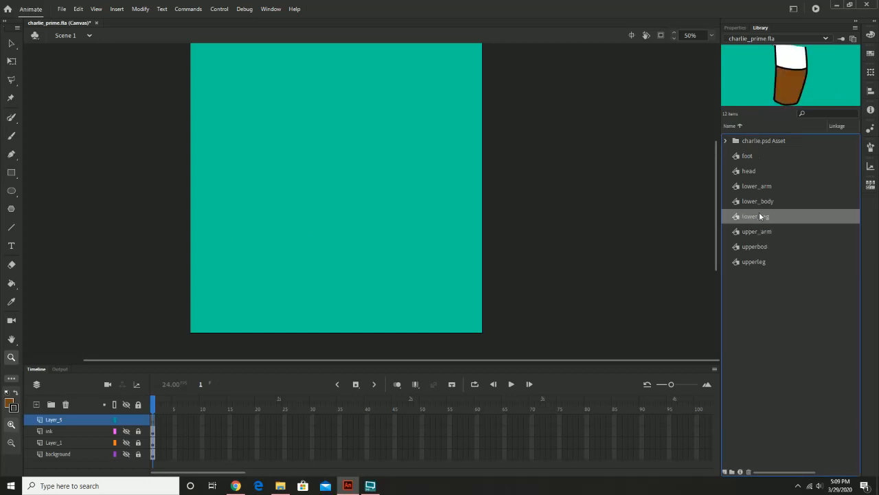
click(757, 246)
click(757, 262)
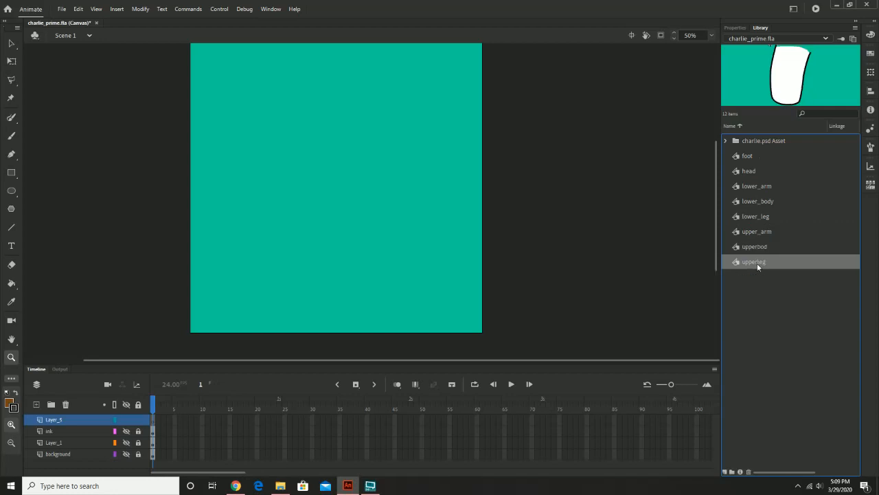
drag(726, 270, 319, 214)
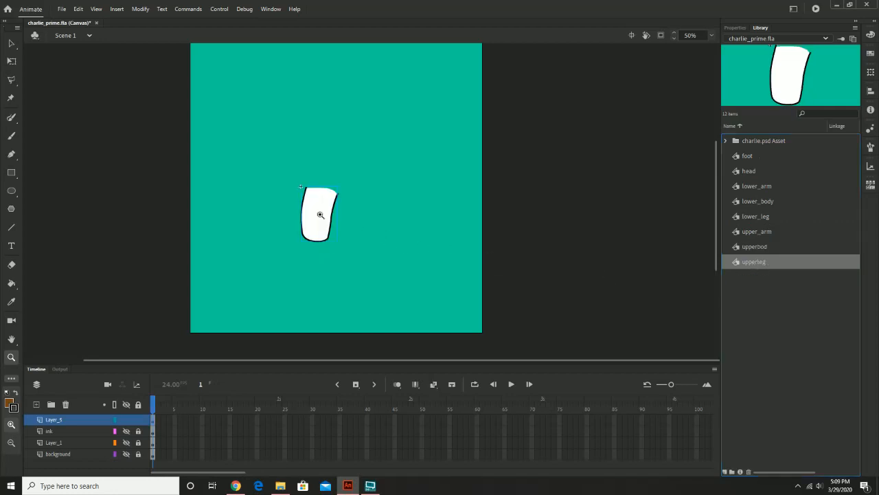
drag(761, 218, 314, 255)
Step: Move the lower leg slightly down and outward so its outlines meet the upper leg's at the knee
click(314, 256)
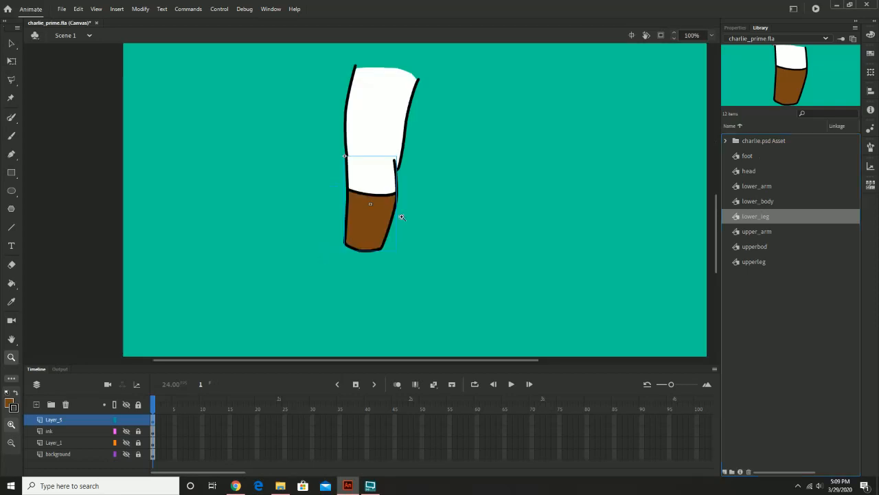
drag(381, 189, 385, 203)
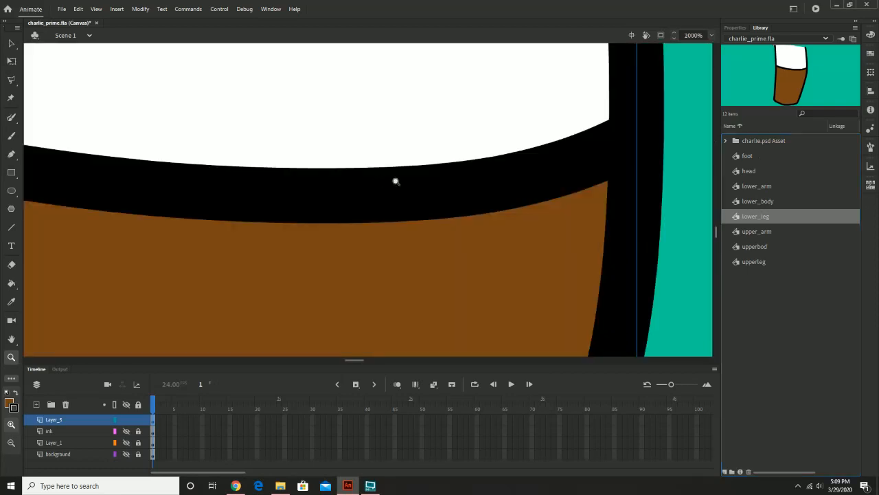
alt+click(395, 181)
alt+click(396, 181)
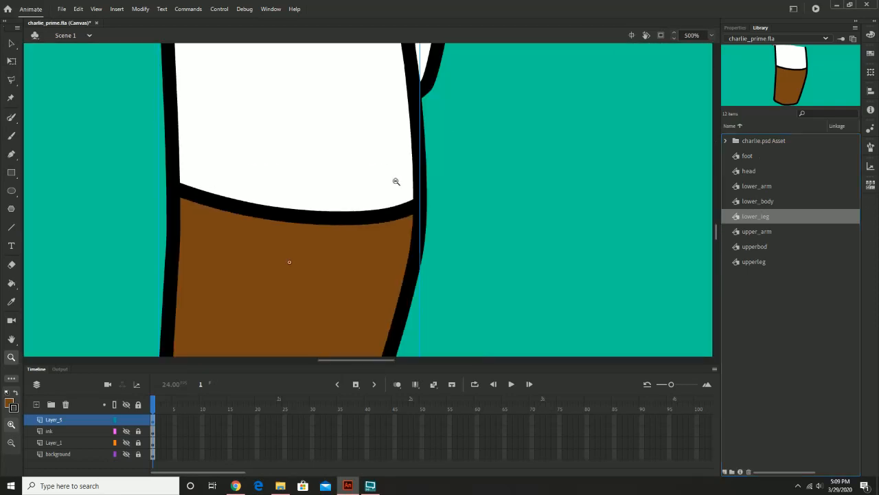
alt+click(395, 181)
alt+click(396, 181)
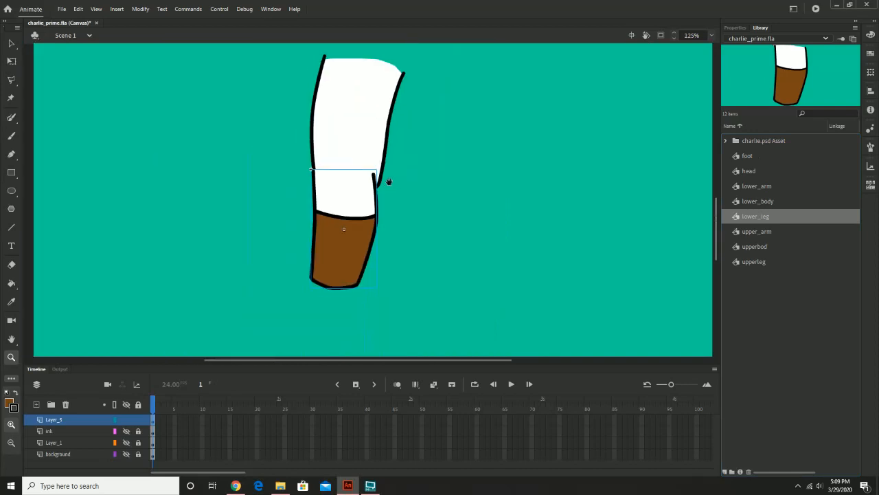
key(v)
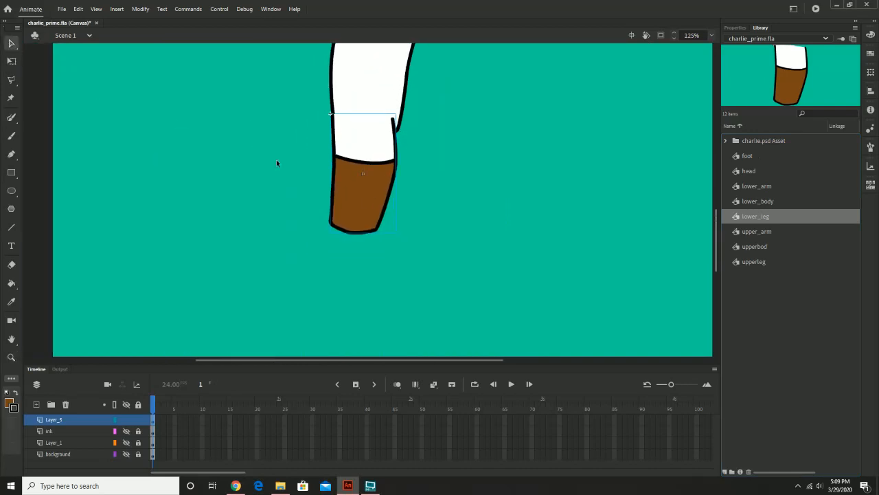
drag(382, 184, 384, 191)
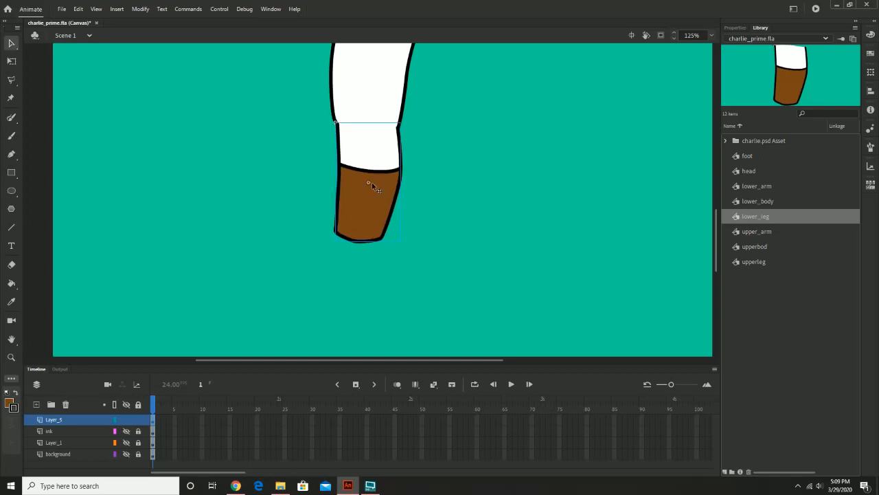
Step: Set the lower leg's pivot at the knee and fit the joint by bending the leg backward and shifting it up into the upper leg
click(11, 61)
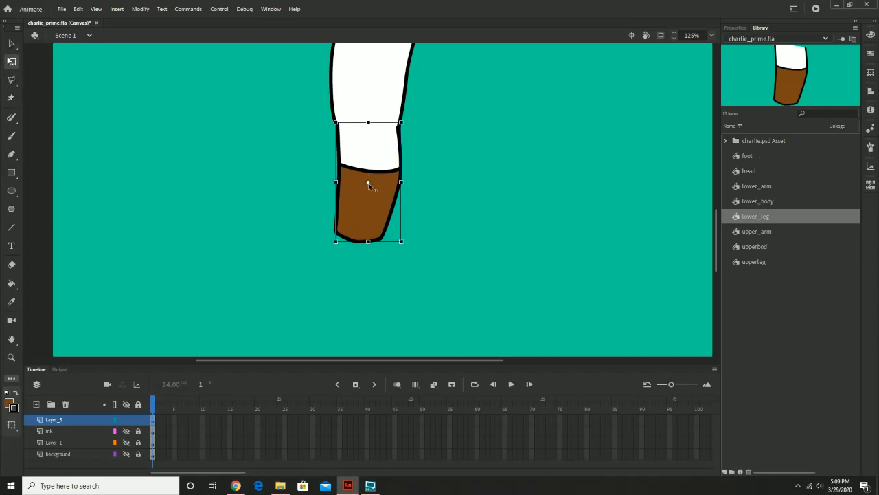
drag(368, 184, 368, 128)
drag(402, 249, 460, 240)
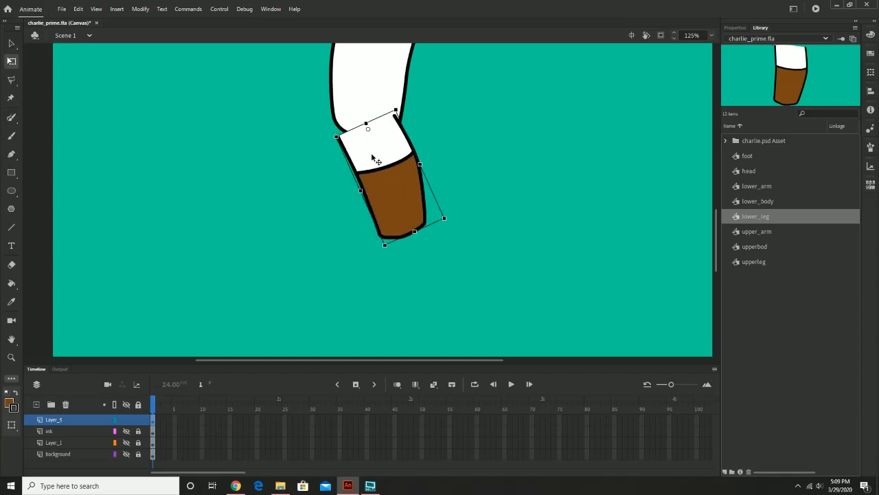
drag(373, 155, 372, 144)
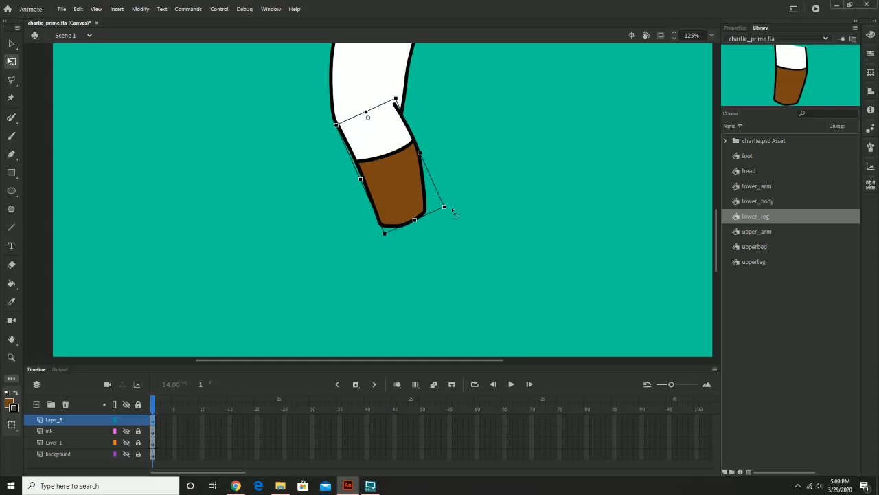
drag(452, 215, 469, 200)
drag(392, 176, 389, 173)
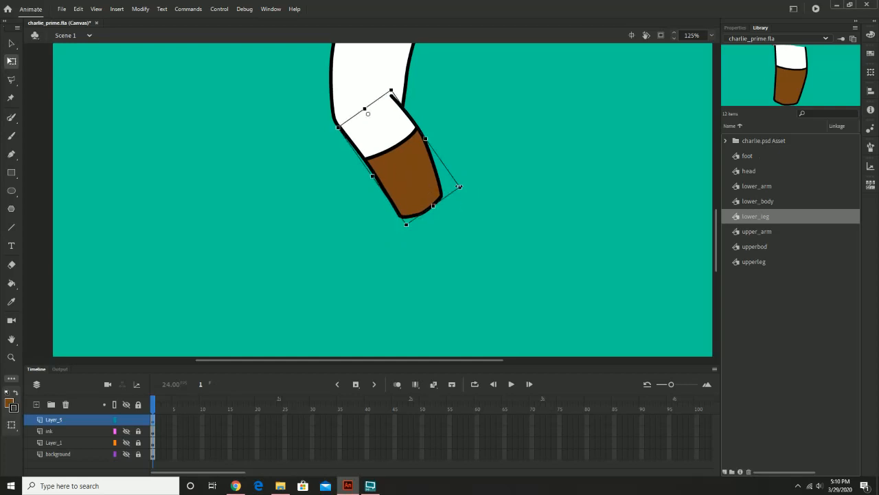
Step: Test the knee joint by rotating the lower leg straight, bending it backward, and straightening it again
drag(468, 188, 414, 232)
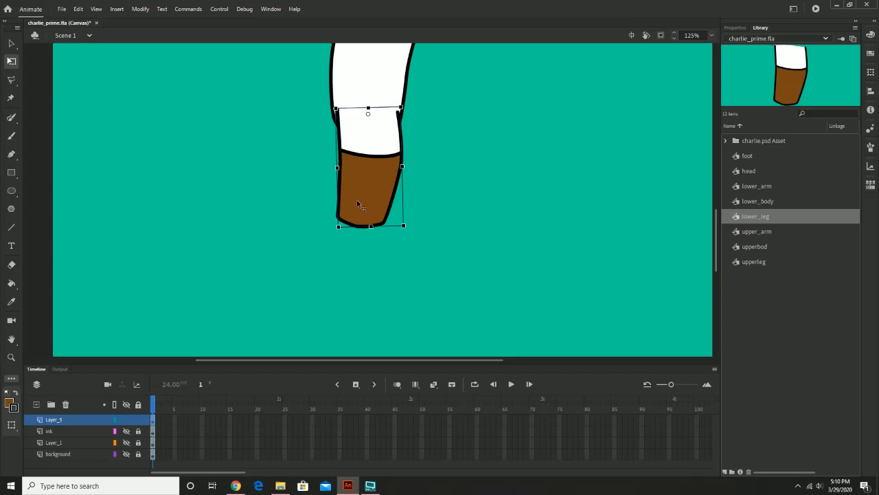
drag(412, 232, 497, 187)
click(511, 223)
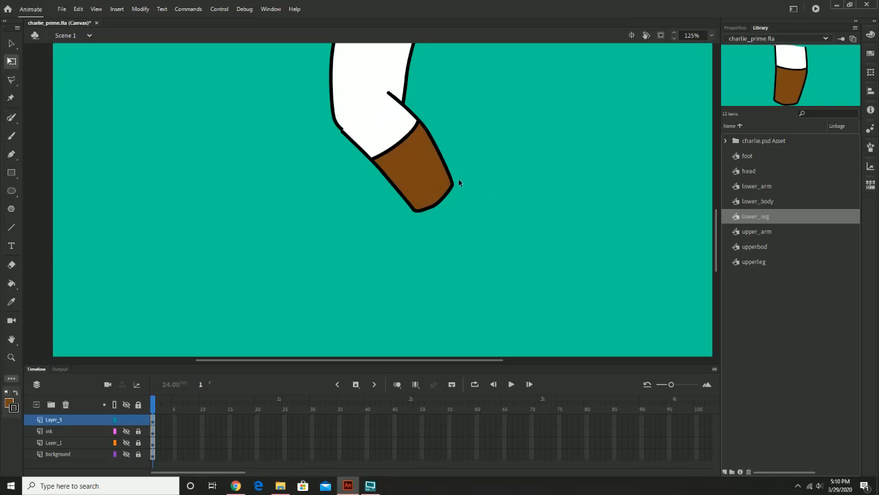
click(418, 167)
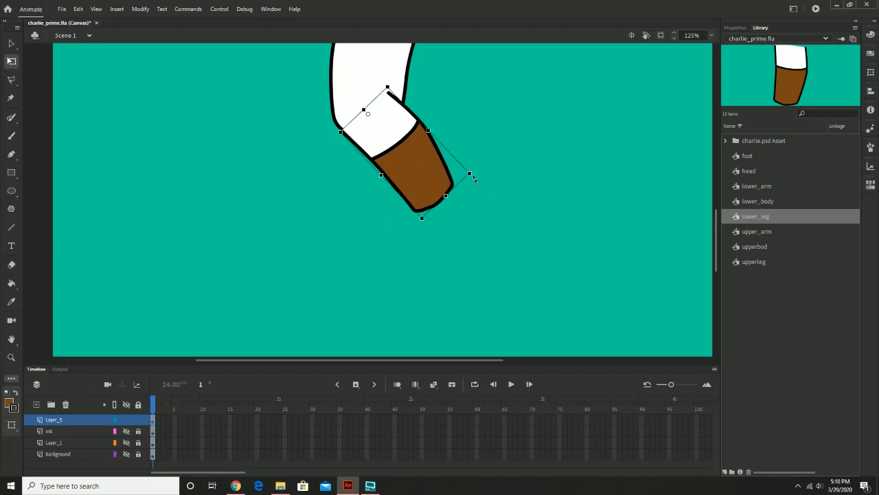
drag(477, 182, 413, 245)
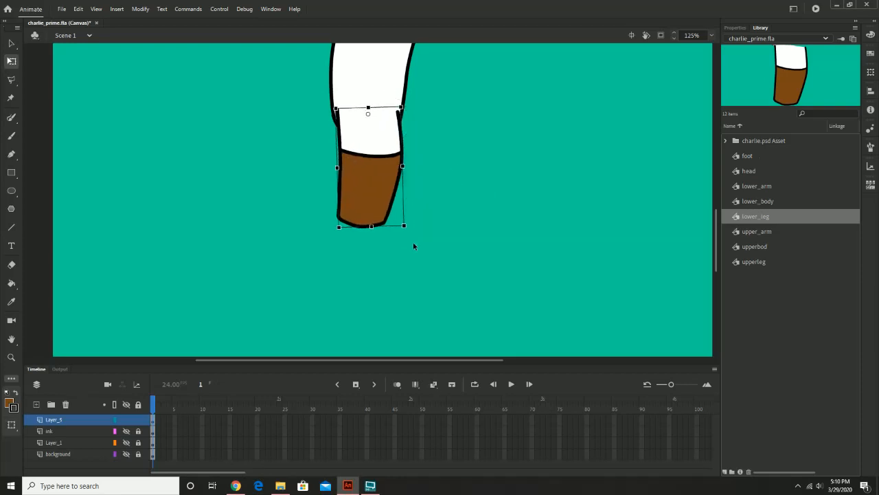
Step: Place the foot symbol at the lower end of the lower leg so the boot joins at the ankle
click(746, 156)
drag(746, 156, 364, 243)
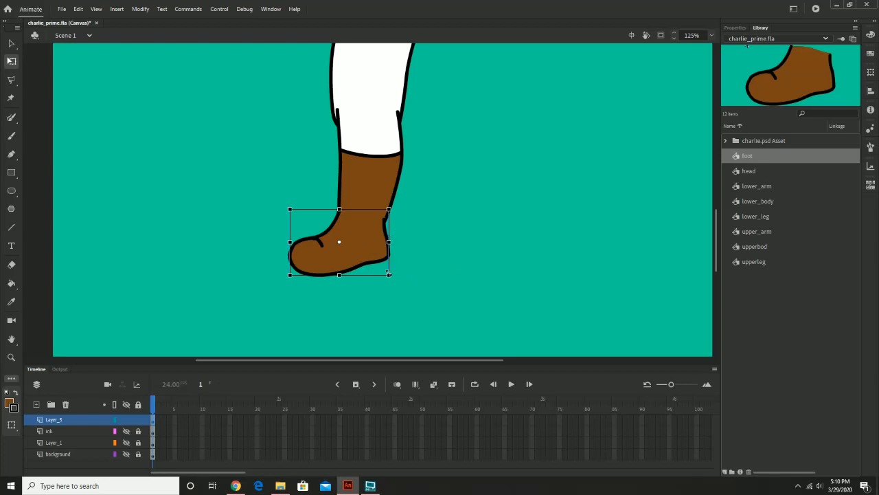
Step: Move the foot's pivot to the ankle and rotate the foot toe-down to test the joint
drag(393, 279, 411, 273)
key(ctrl+z)
drag(339, 242, 360, 224)
drag(393, 282, 414, 276)
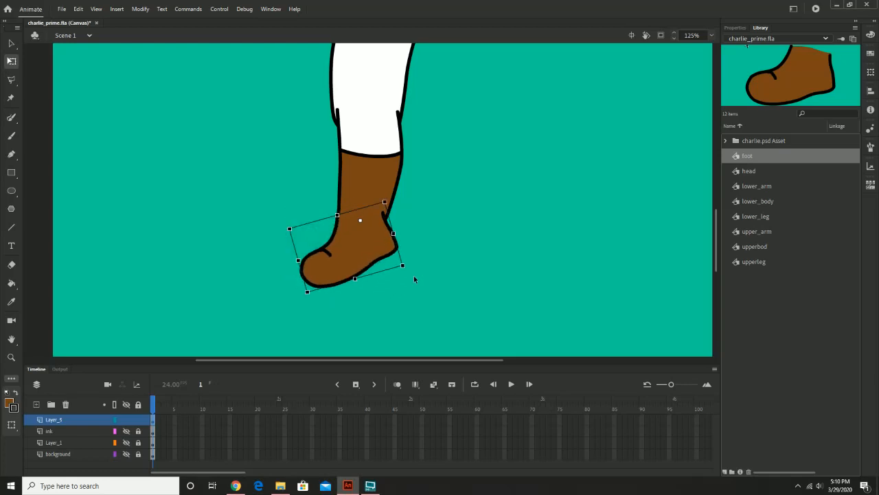
Step: Undo the test rotations of the foot at the ankle
key(ctrl+z)
key(ctrl+z)
key(ctrl+z)
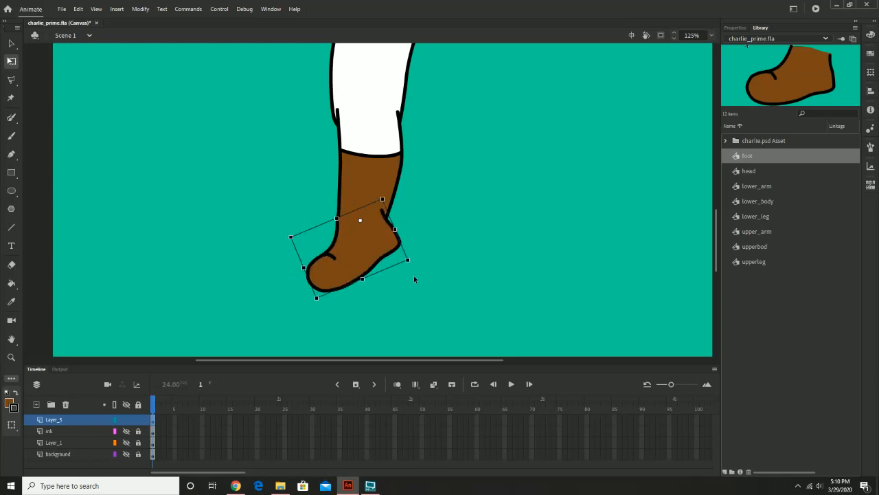
Step: Delete the assembled upper leg, lower leg and foot from the stage
key(z)
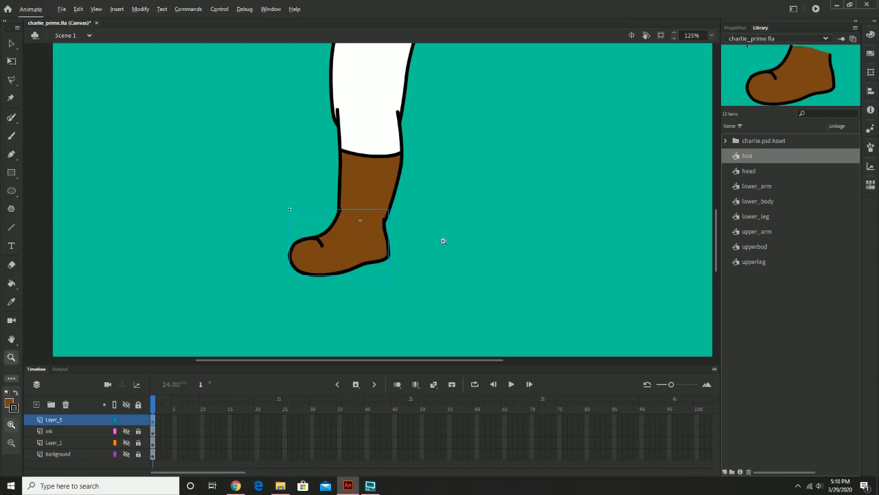
alt+click(439, 233)
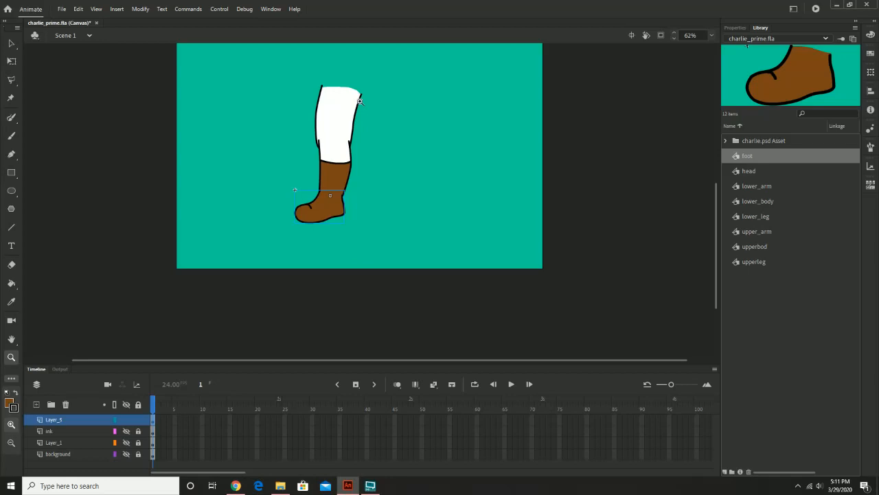
drag(397, 104, 389, 198)
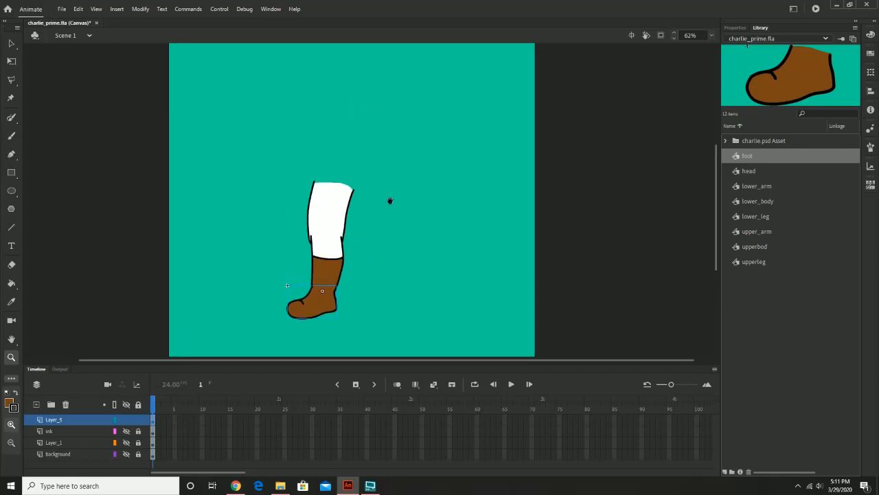
click(755, 186)
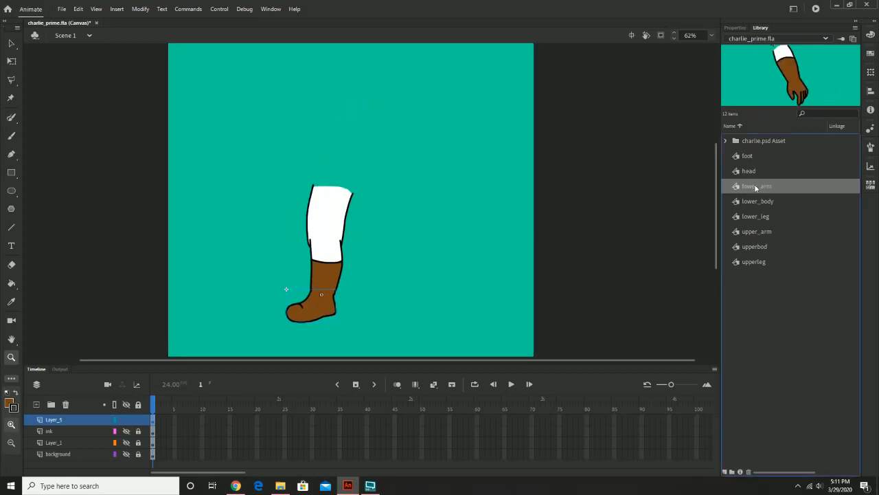
click(763, 230)
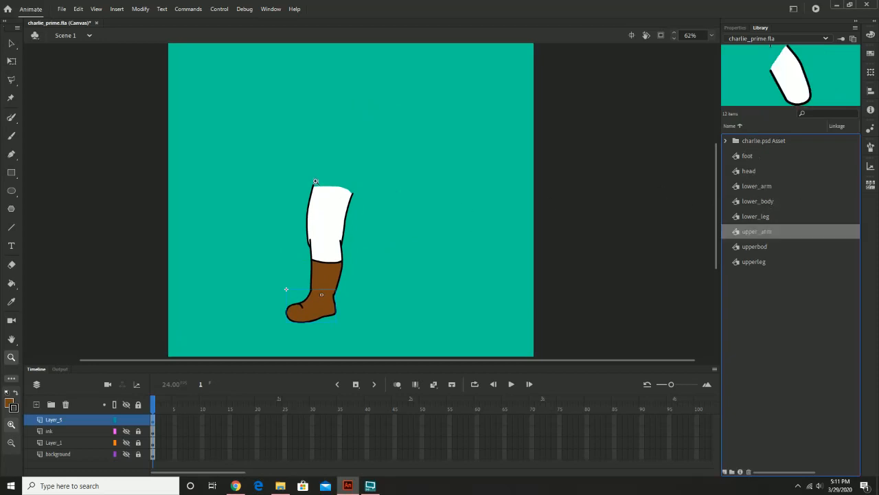
click(11, 44)
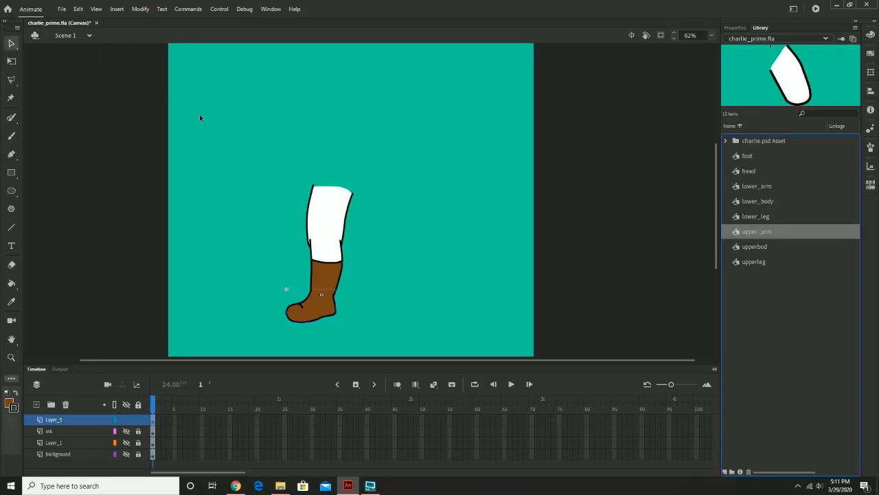
drag(200, 118, 450, 331)
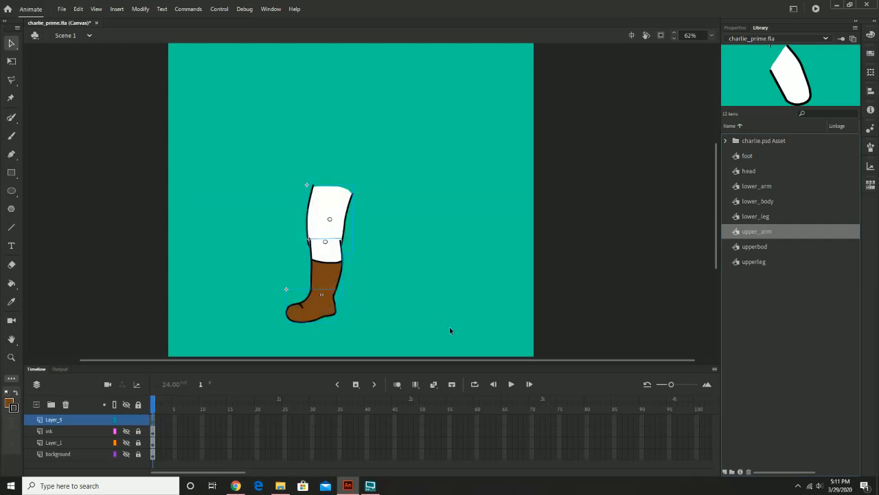
key(Delete)
drag(447, 298, 416, 255)
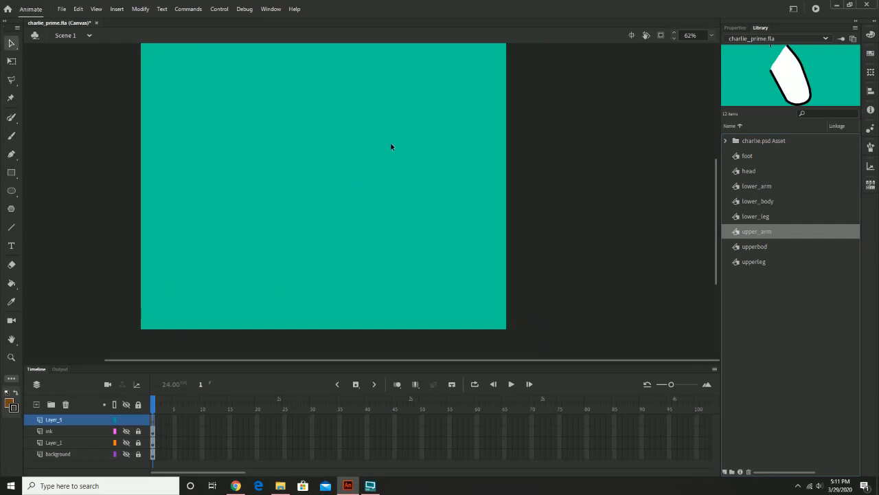
click(753, 172)
drag(752, 173, 286, 83)
drag(315, 154, 337, 135)
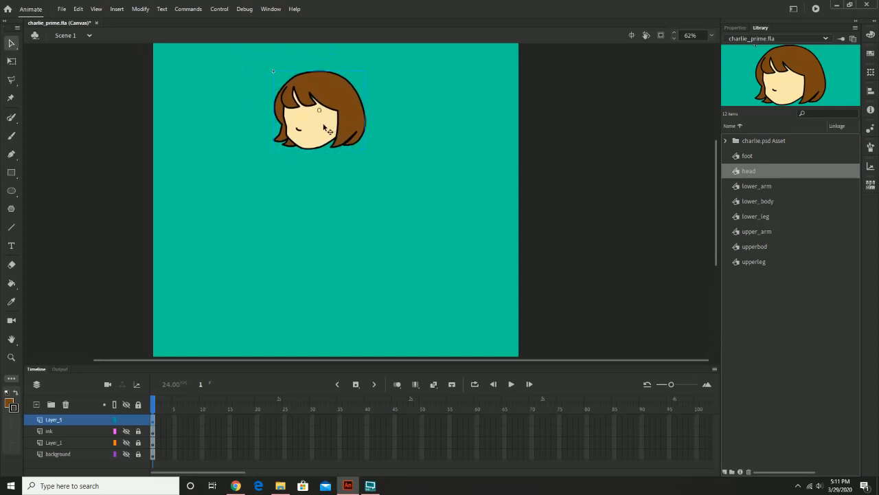
key(Delete)
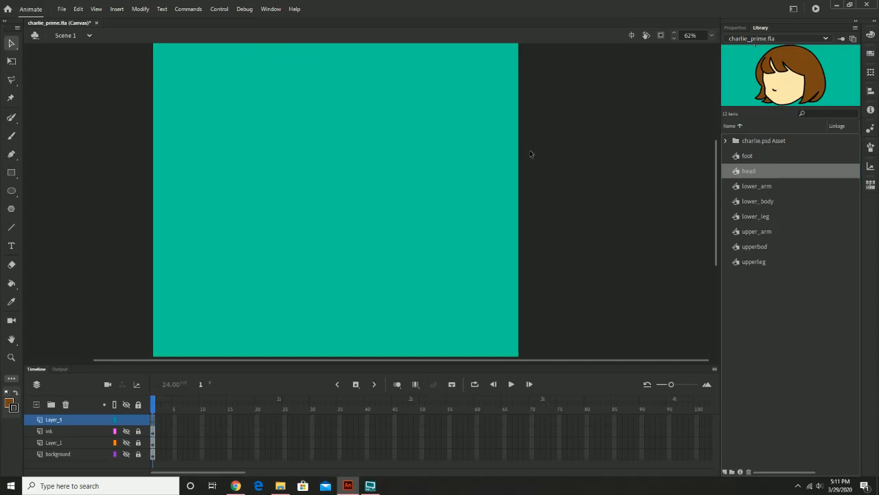
Step: Place the upperbod symbol mid-stage and fit the lower_body symbol beneath it so the belt meets the waist
click(756, 201)
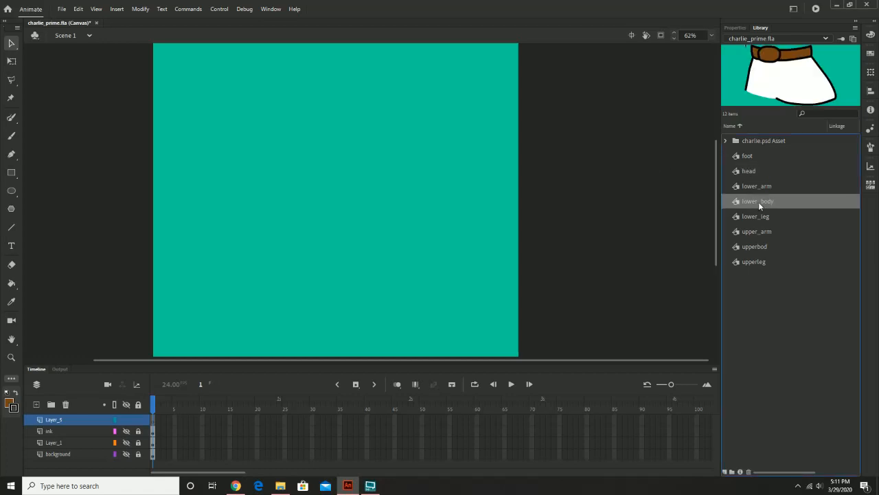
click(761, 186)
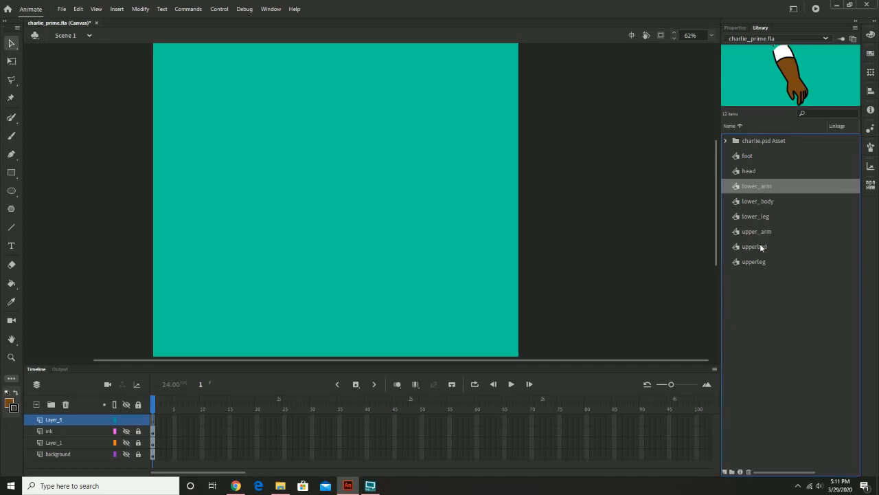
drag(760, 246, 326, 172)
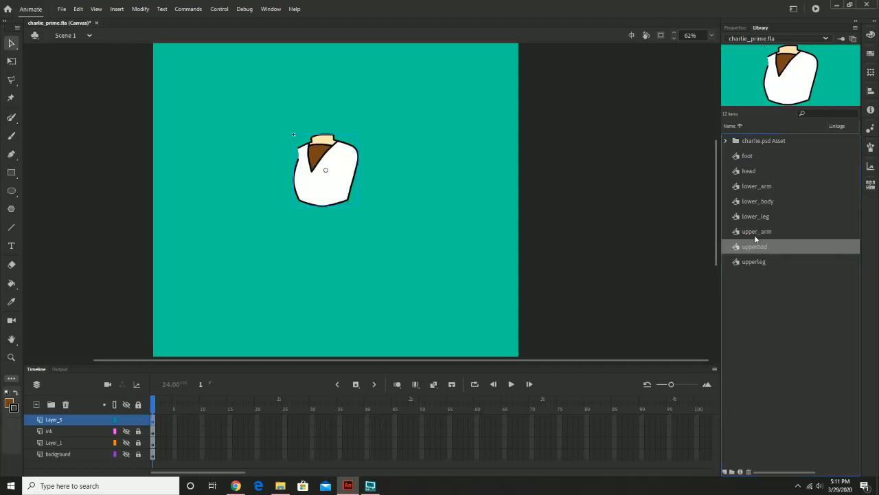
click(758, 200)
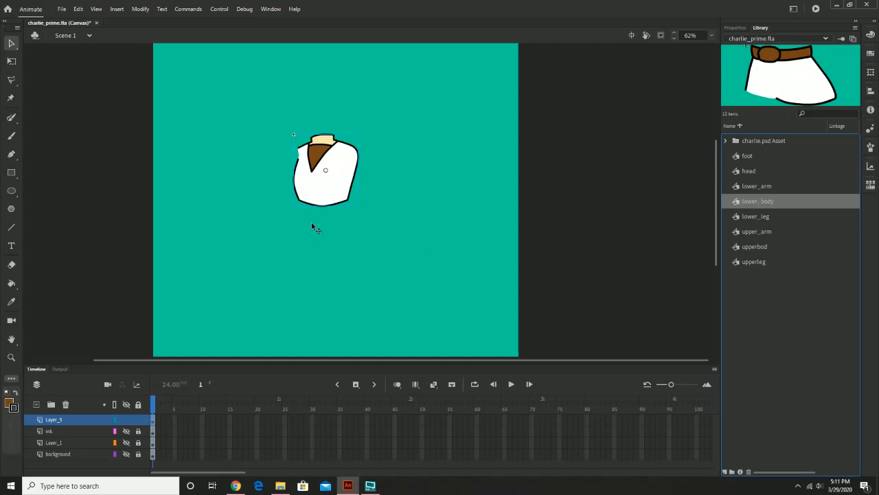
drag(312, 227, 345, 230)
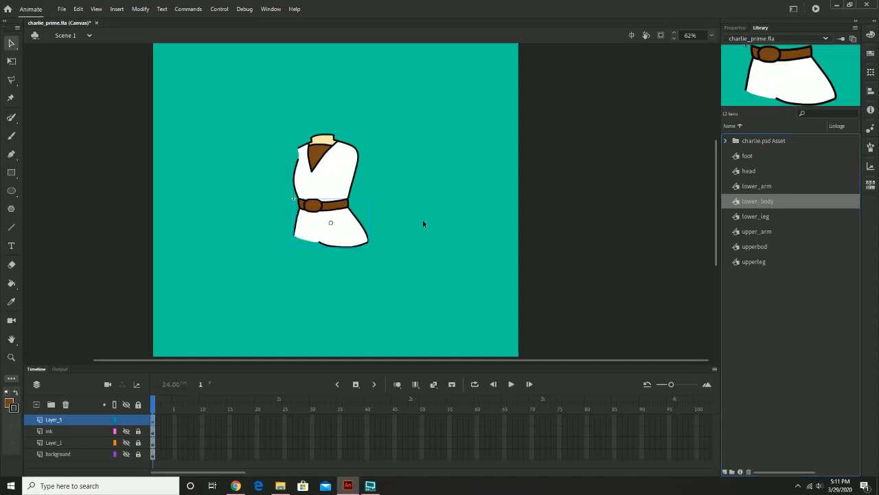
Step: Place the head symbol above the upper body so it sits on the neck
click(423, 223)
click(745, 171)
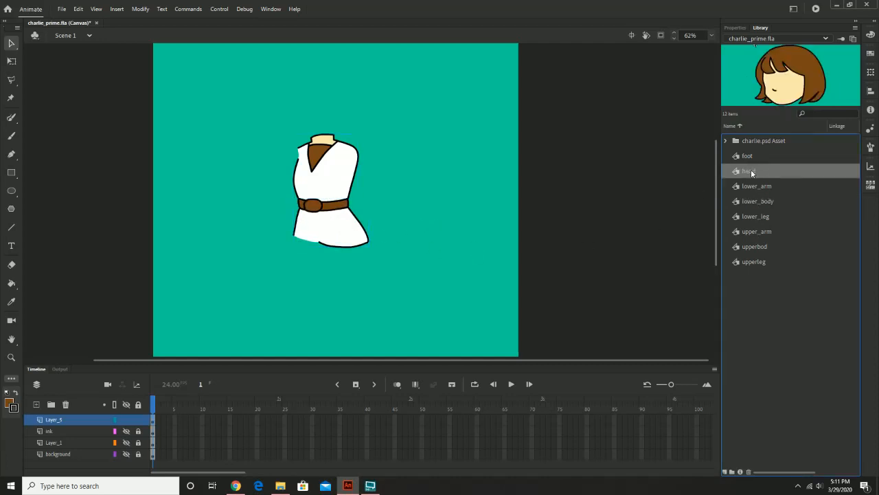
drag(748, 172, 330, 109)
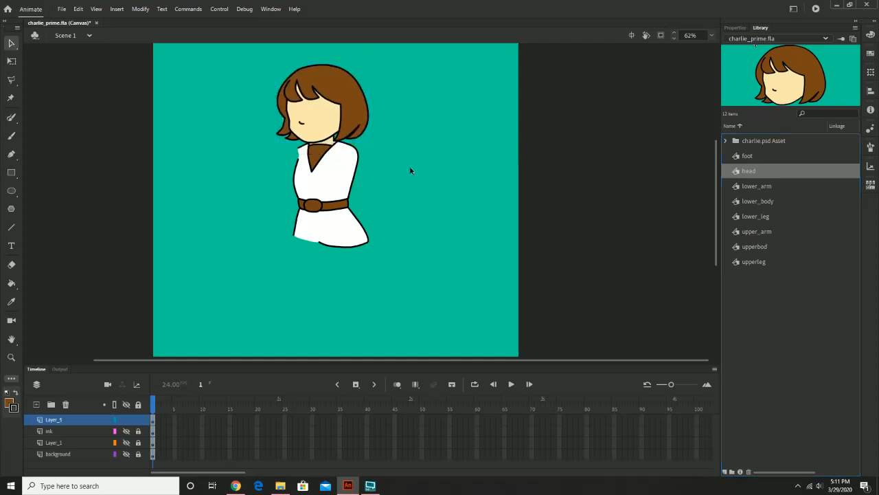
Step: Place the upper_arm symbol over the shoulder on the back-of-the-head side of the torso
click(761, 186)
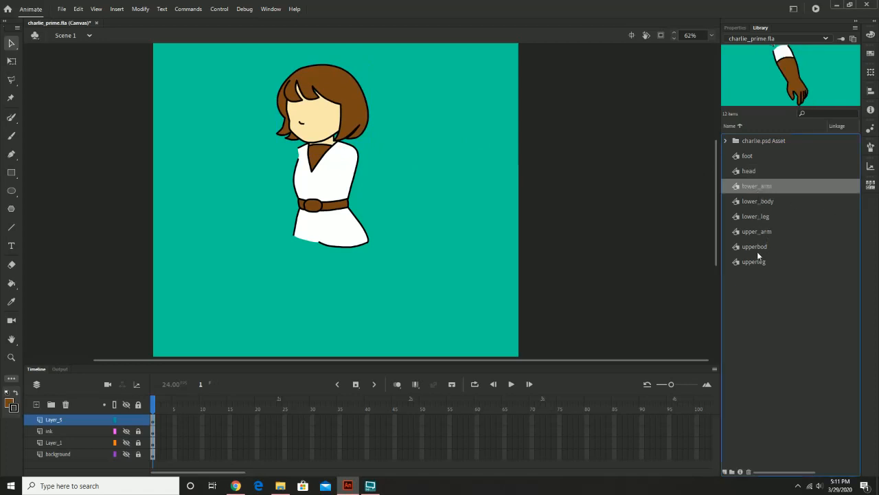
click(755, 247)
click(756, 231)
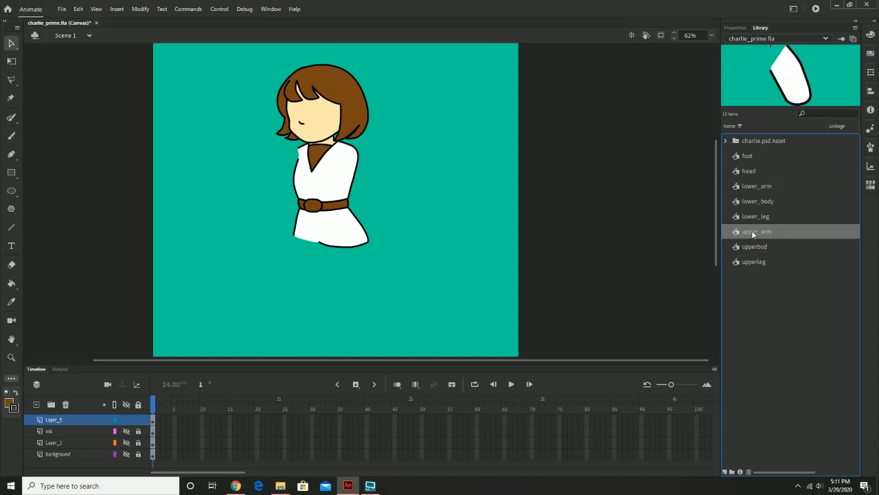
drag(753, 234, 358, 170)
click(446, 214)
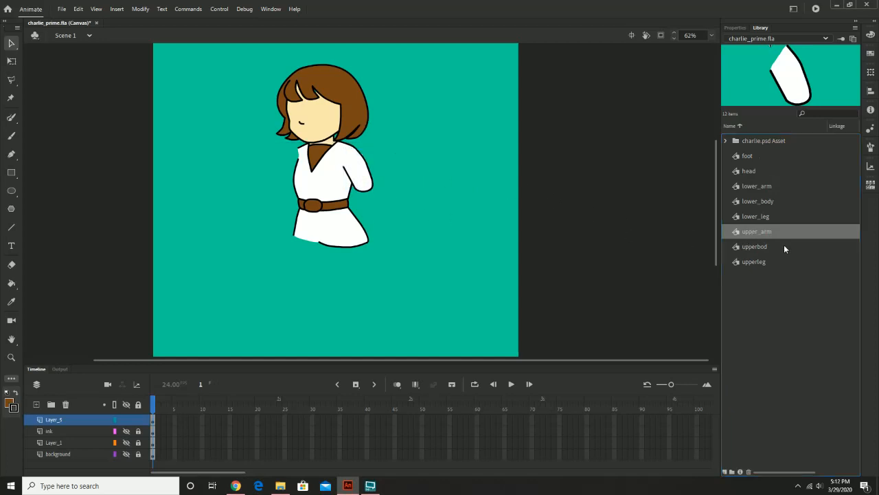
Step: Place the lower_arm symbol at the end of the upper arm so the sleeve joins at the elbow
click(755, 185)
drag(756, 185, 380, 220)
click(433, 198)
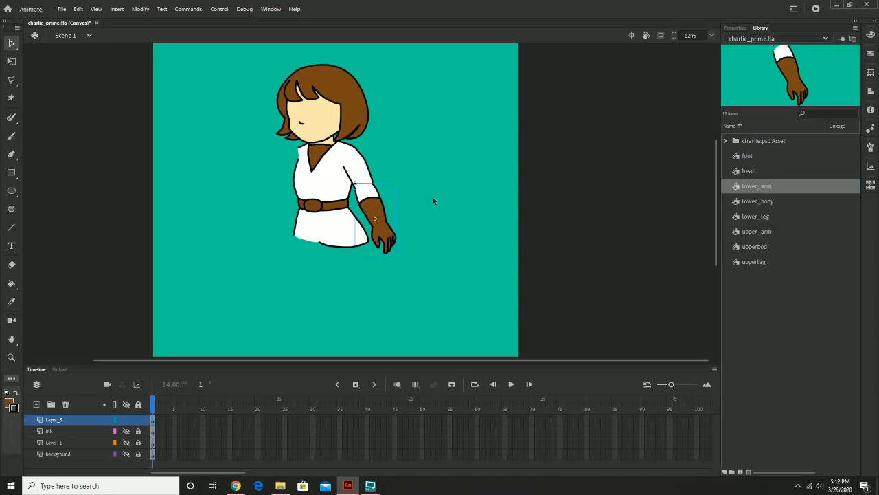
Step: Place a second upper_arm symbol beside the opposite shoulder and flip it horizontally for the other arm
click(358, 177)
click(761, 219)
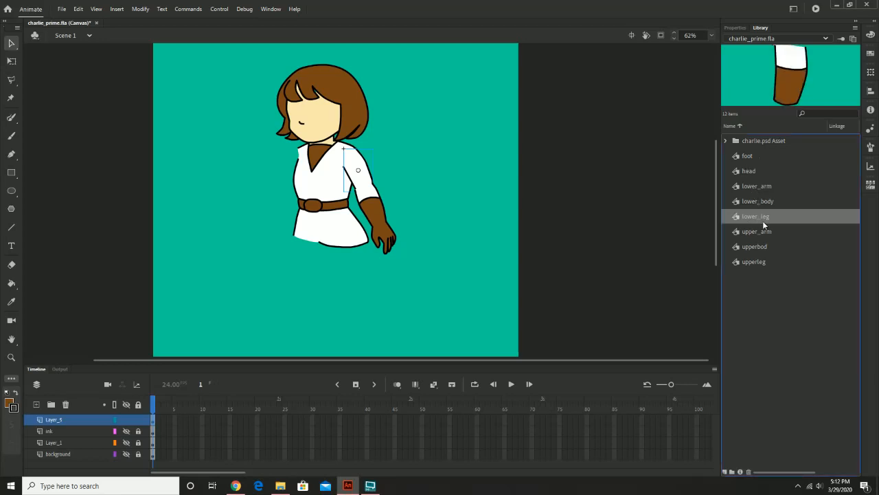
click(758, 233)
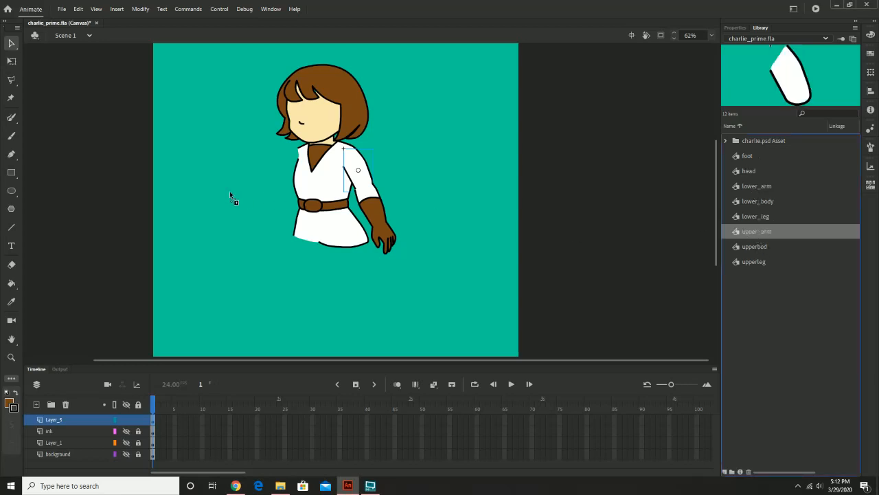
drag(261, 178, 261, 177)
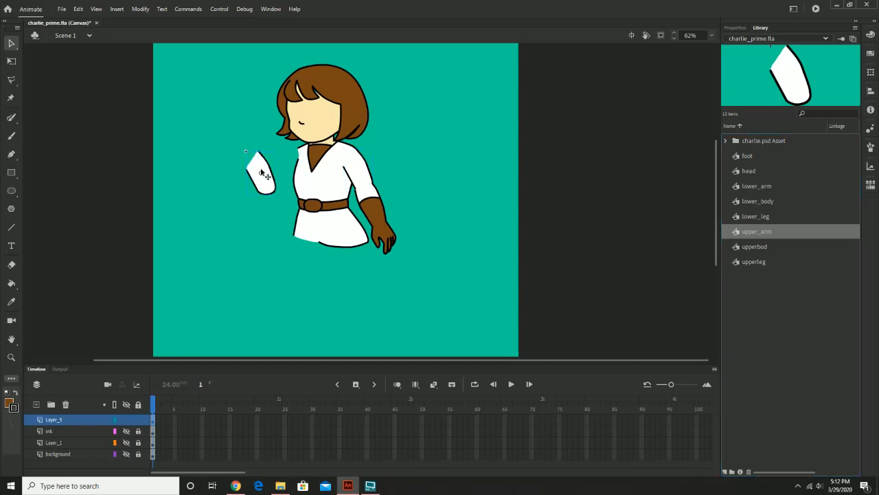
click(138, 9)
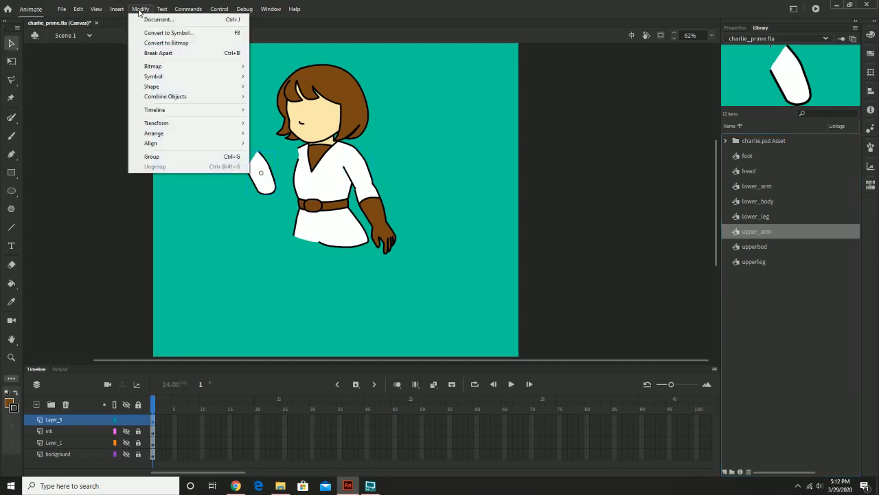
mouse_move(183, 123)
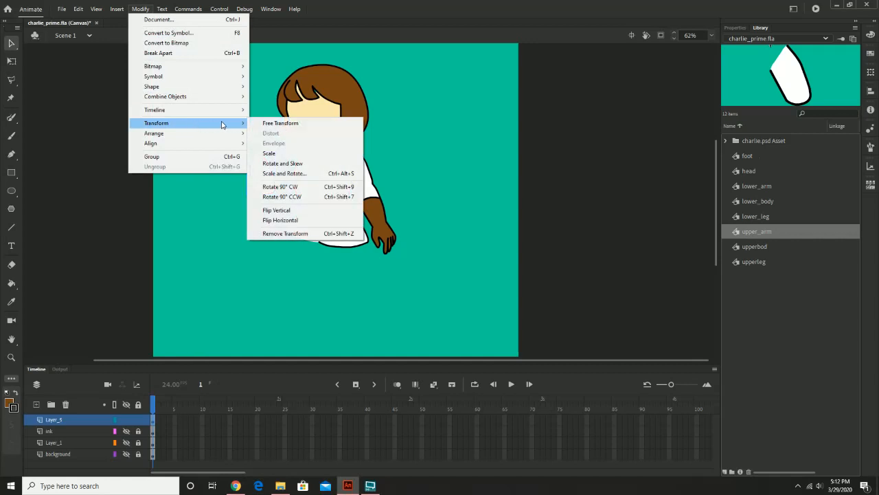
click(295, 220)
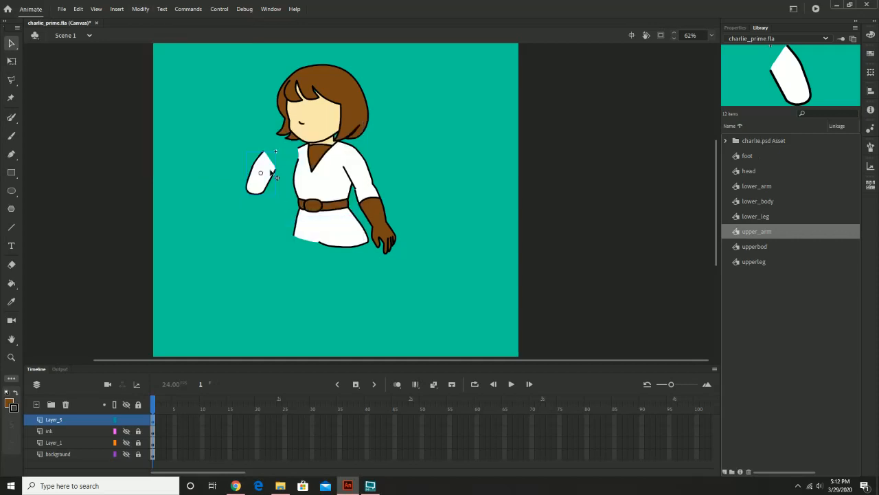
mouse_move(263, 168)
mouse_down()
mouse_move(296, 168)
mouse_move(253, 170)
mouse_move(262, 172)
mouse_up()
Step: Cut the head, body and attached arm, paste them back as a Flash Drawing, and align the torso over the flipped upper arm
drag(275, 63, 431, 268)
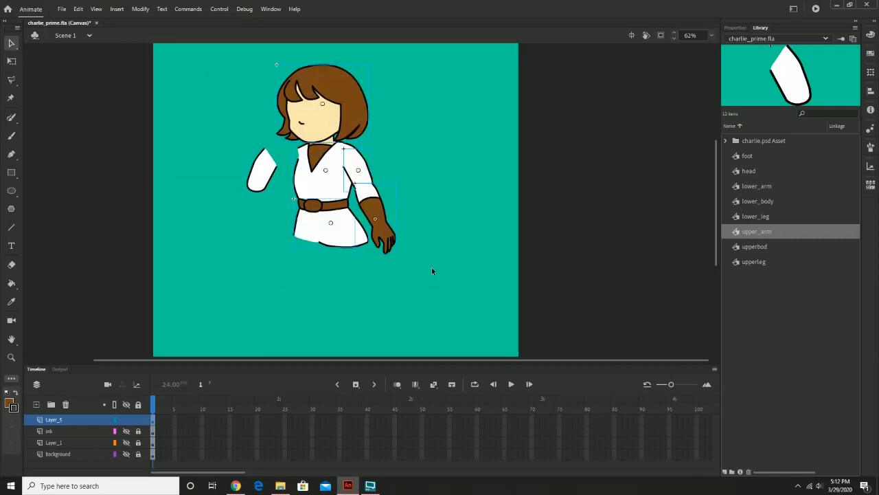
click(79, 9)
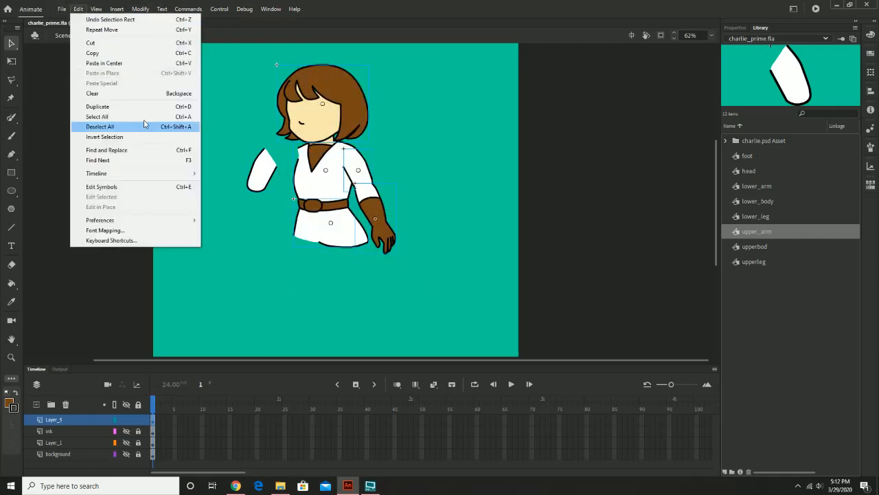
click(133, 47)
click(79, 10)
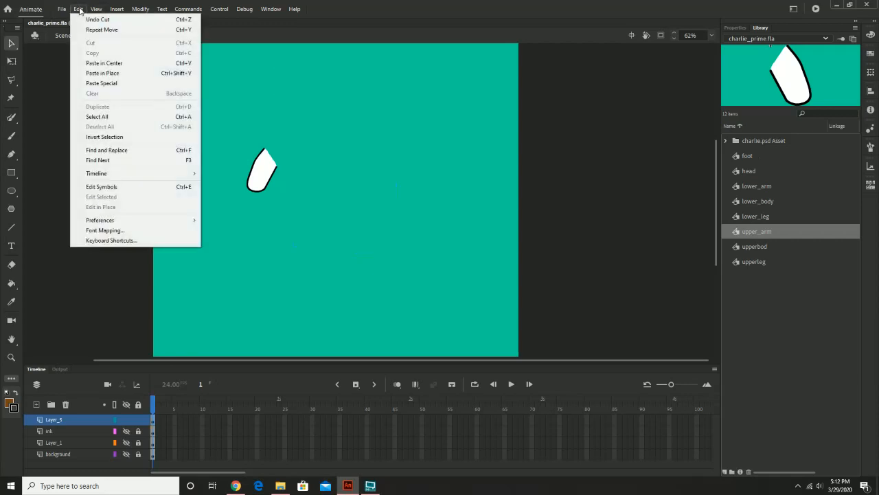
click(118, 83)
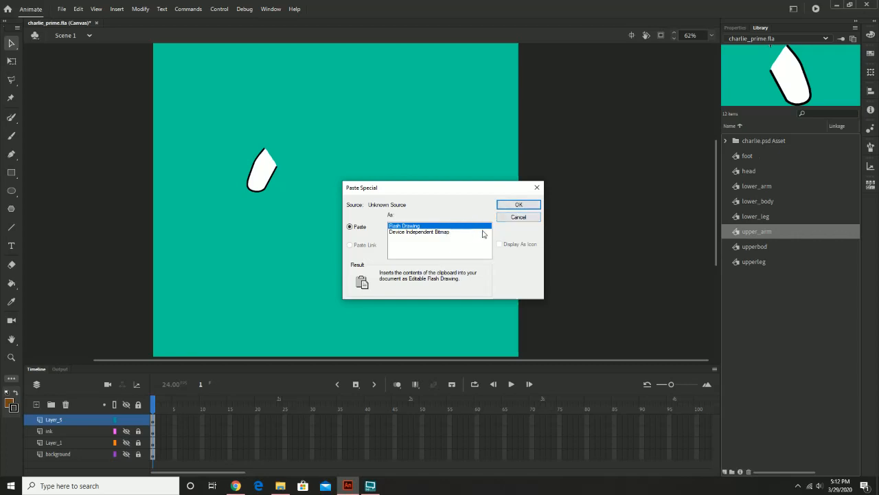
click(512, 205)
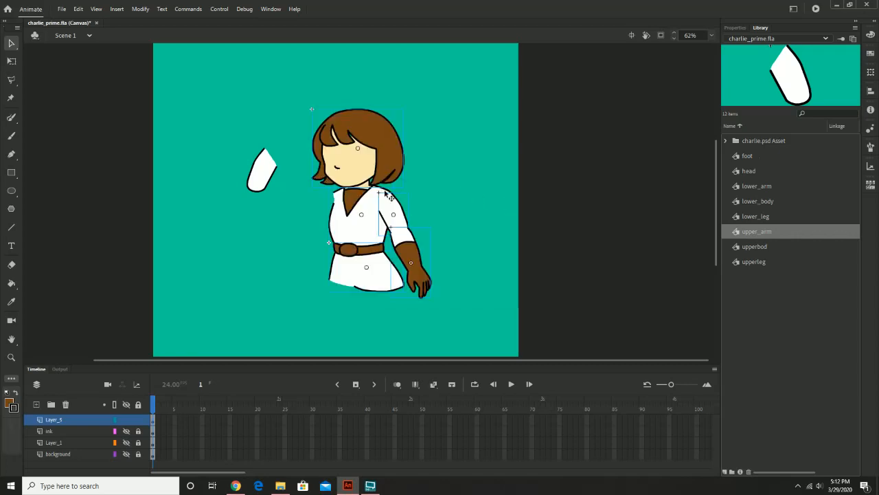
drag(347, 211, 280, 167)
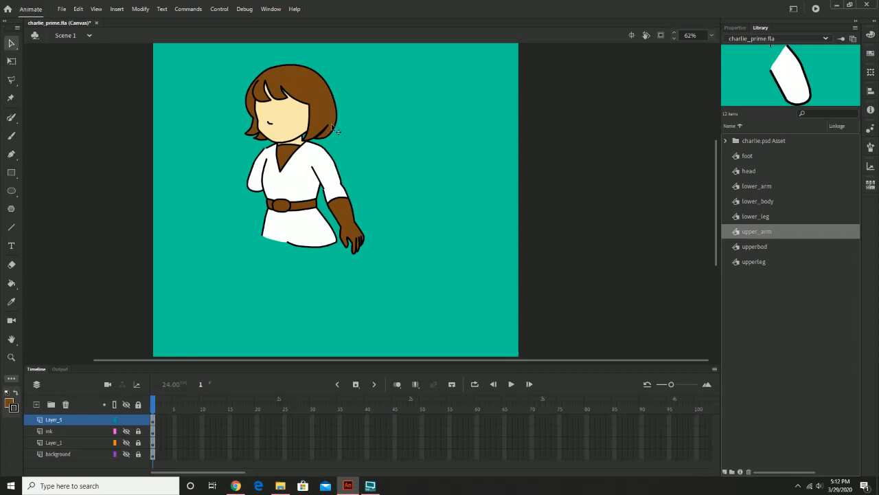
Step: Delete all the assembled body parts from Layer_5 and unhide the ink, Layer_1 and background reference layers
drag(218, 65, 468, 292)
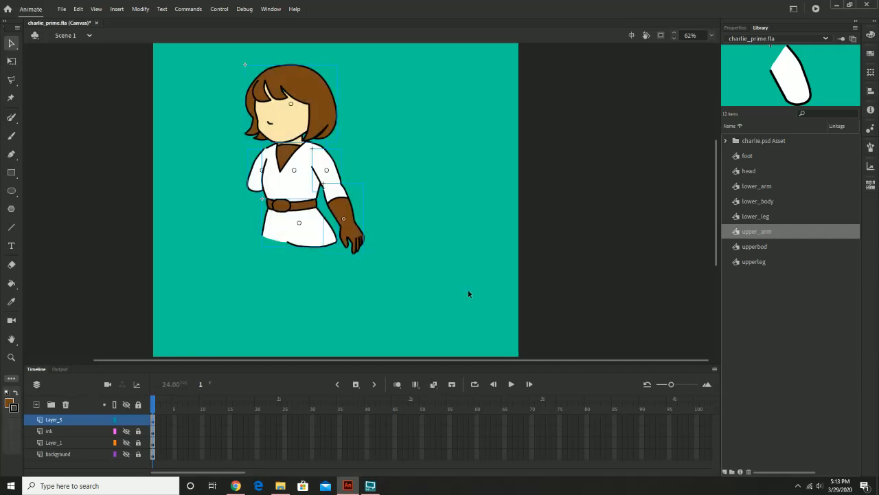
key(Delete)
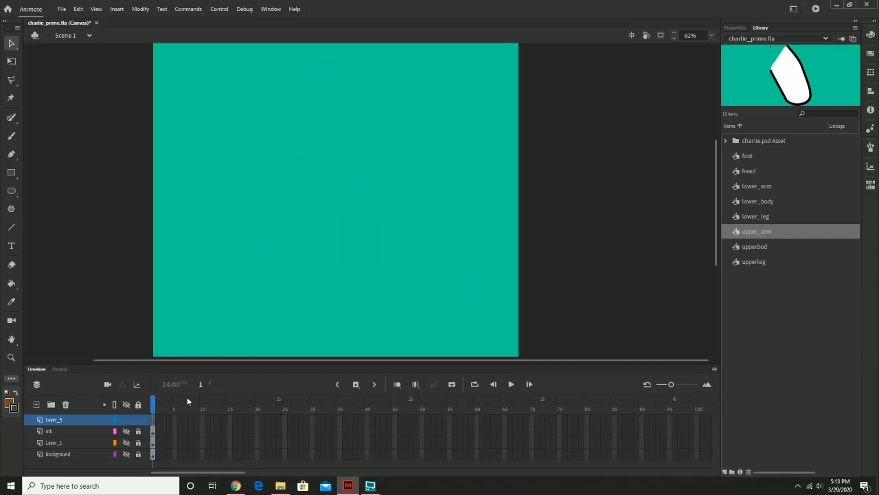
click(126, 431)
click(126, 442)
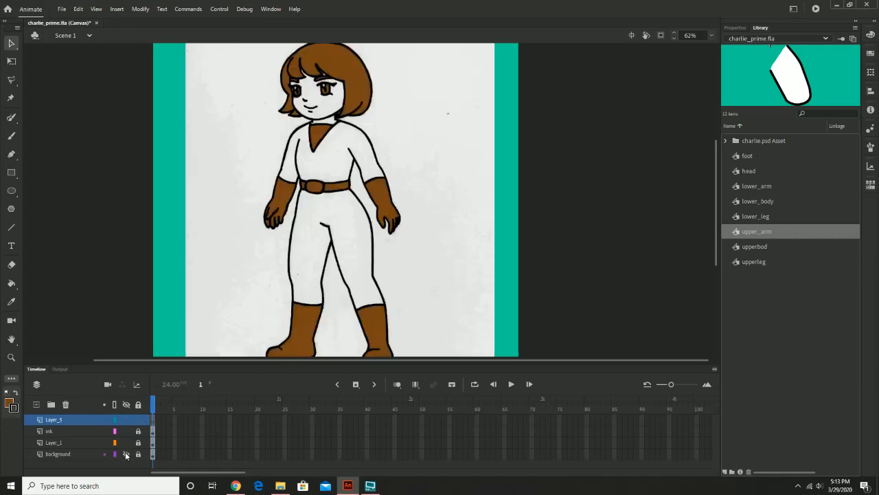
click(125, 454)
key(z)
click(347, 92)
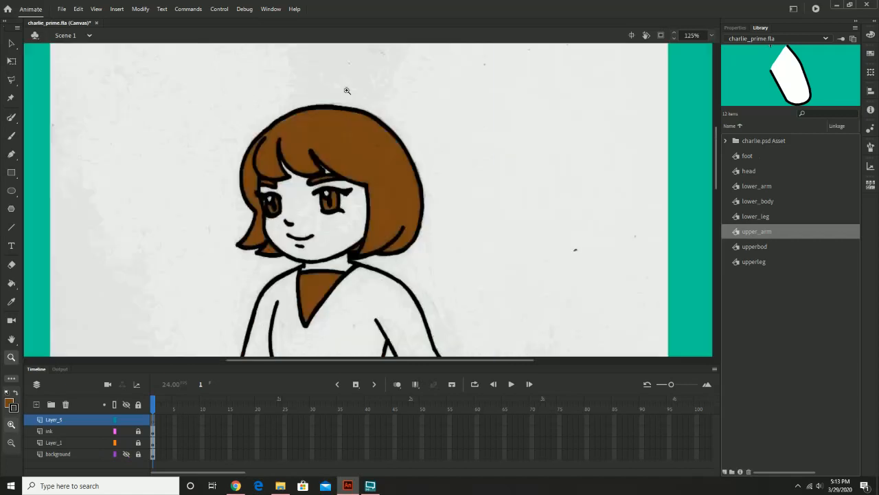
drag(339, 232, 274, 227)
click(329, 181)
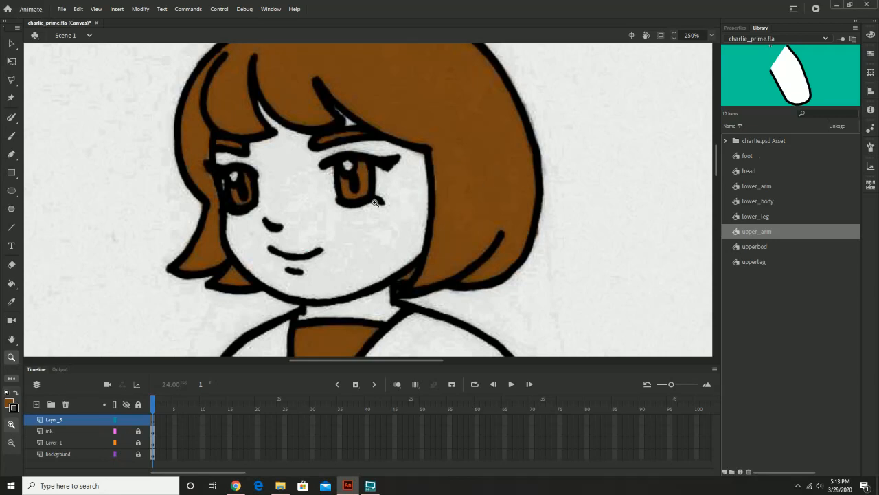
click(11, 118)
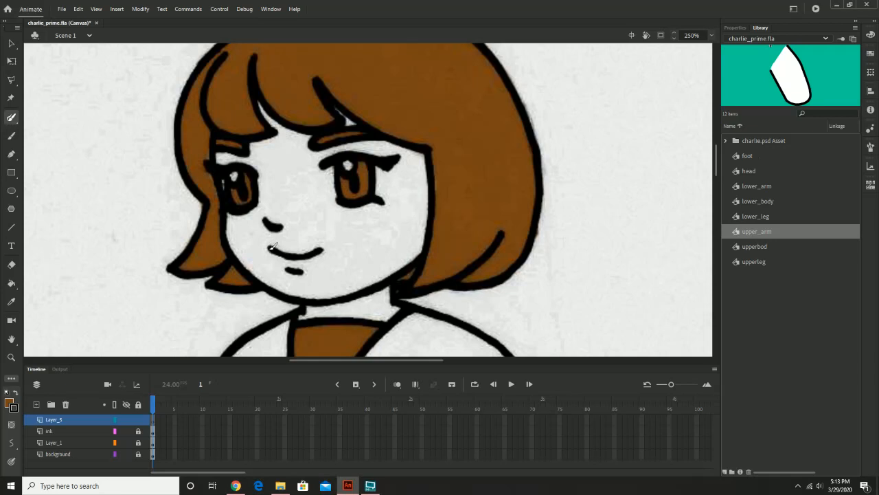
mouse_move(266, 248)
mouse_down()
mouse_move(330, 248)
mouse_move(285, 254)
mouse_move(266, 246)
mouse_up()
key(ctrl+z)
key(ctrl+z)
Step: Trace the reference smile from corner to corner as a curved path with the Pen tool
click(12, 155)
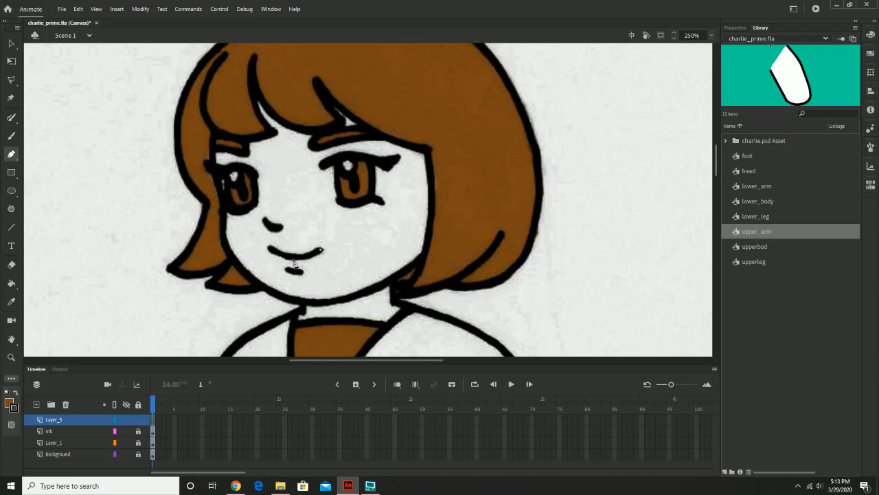
drag(297, 257, 286, 257)
click(272, 250)
key(ctrl+z)
click(267, 248)
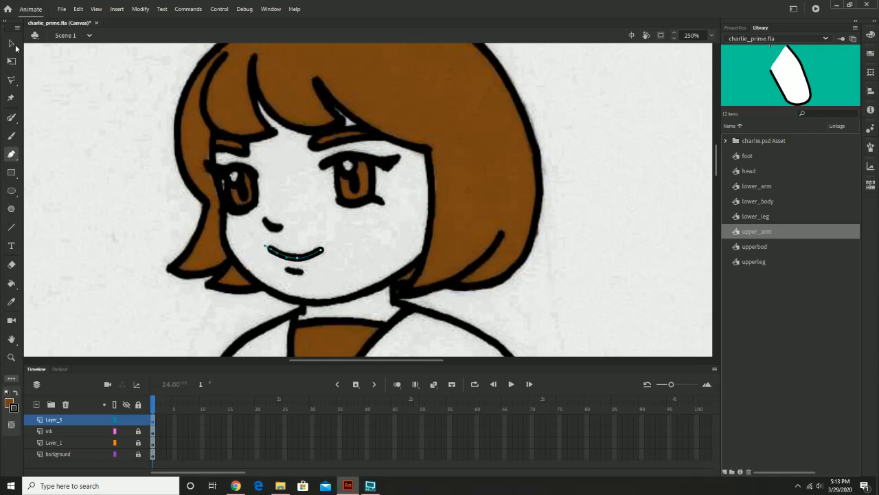
Step: Convert the traced smile into a Graphic symbol named smile and clear it from the stage
click(10, 44)
click(315, 255)
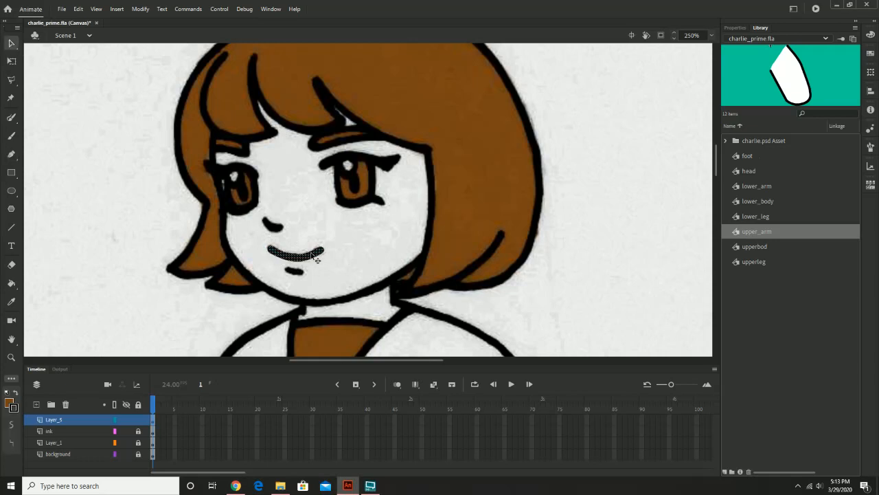
click(96, 9)
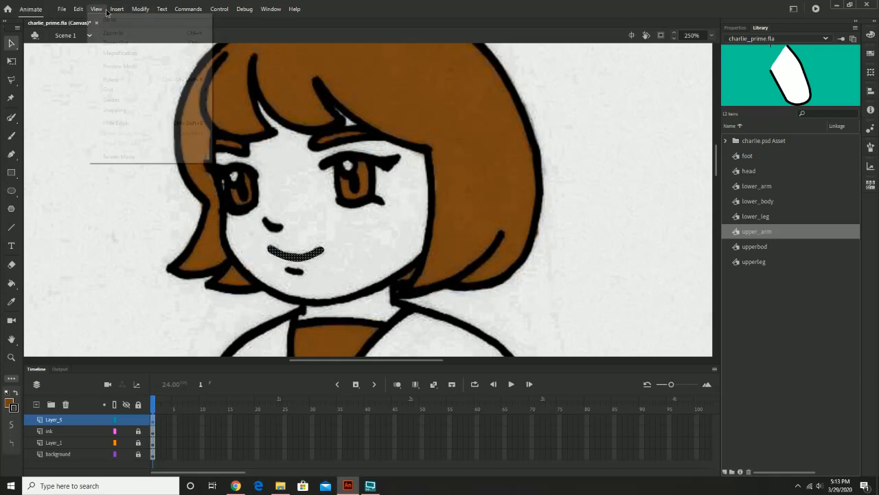
mouse_move(141, 11)
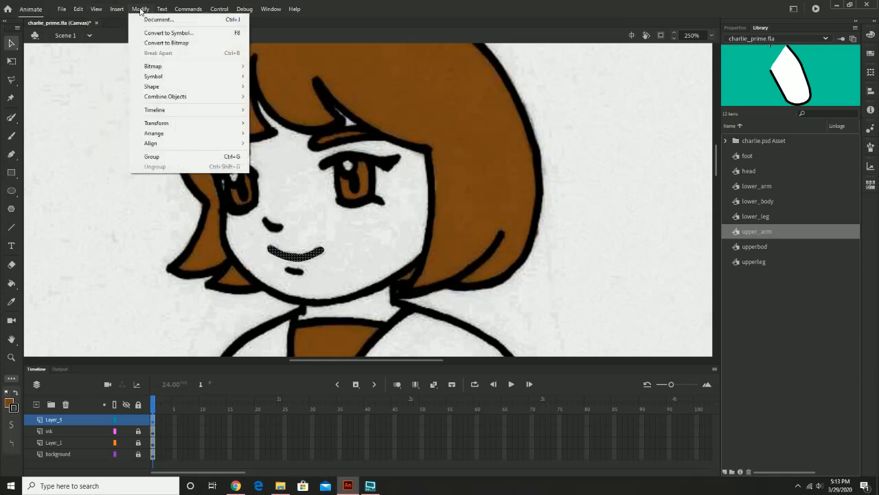
click(171, 34)
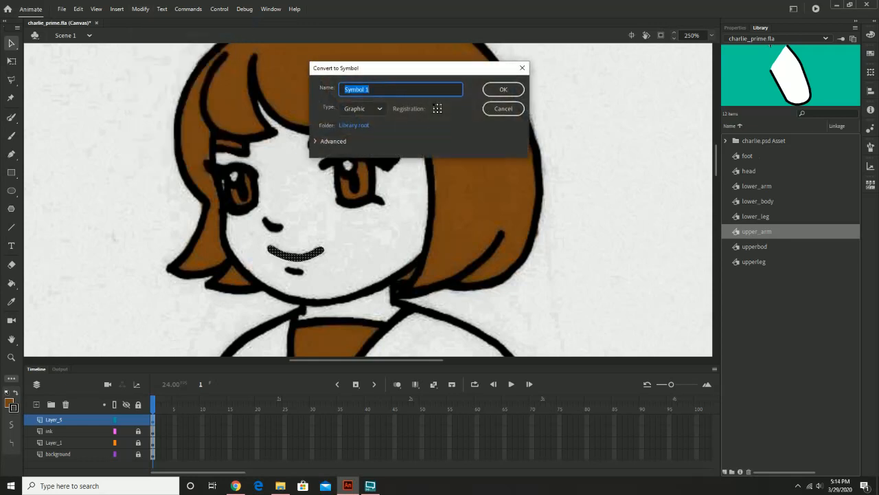
text(s)
text(nu)
key(BackSpace)
key(BackSpace)
text(mile)
click(504, 90)
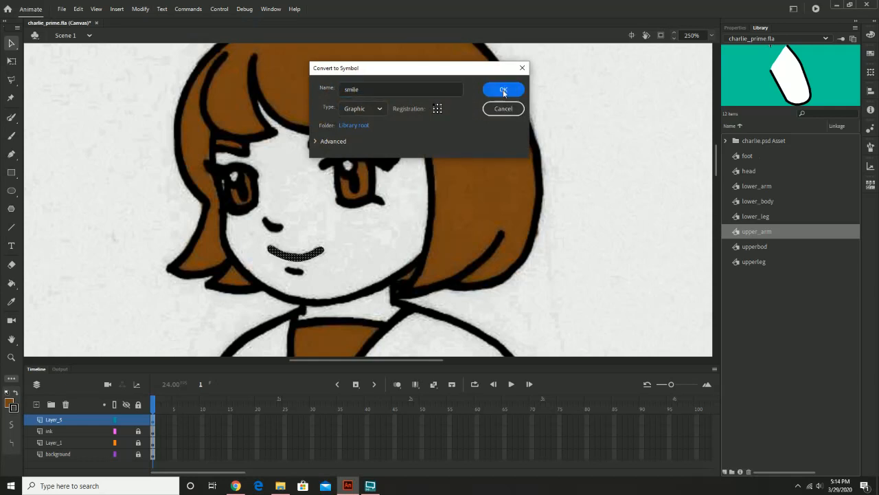
click(348, 191)
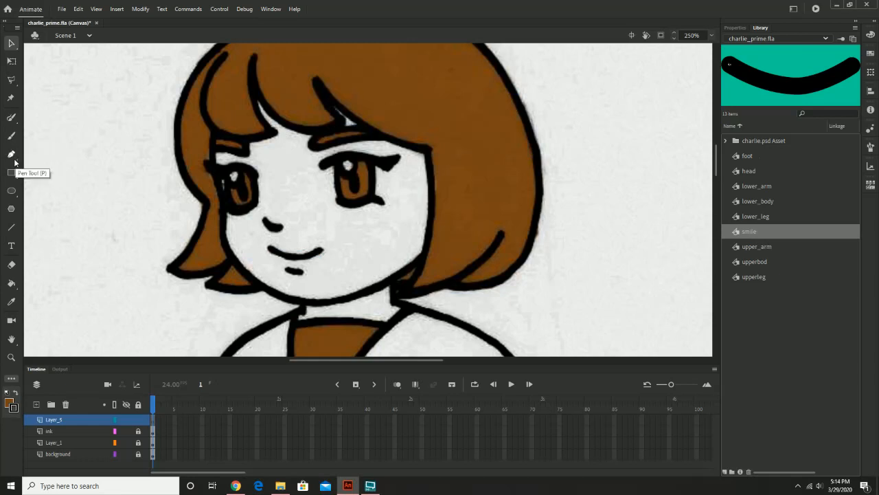
Step: Draw a shorter, flatter mouth line over the reference smile with the Pen tool
click(11, 153)
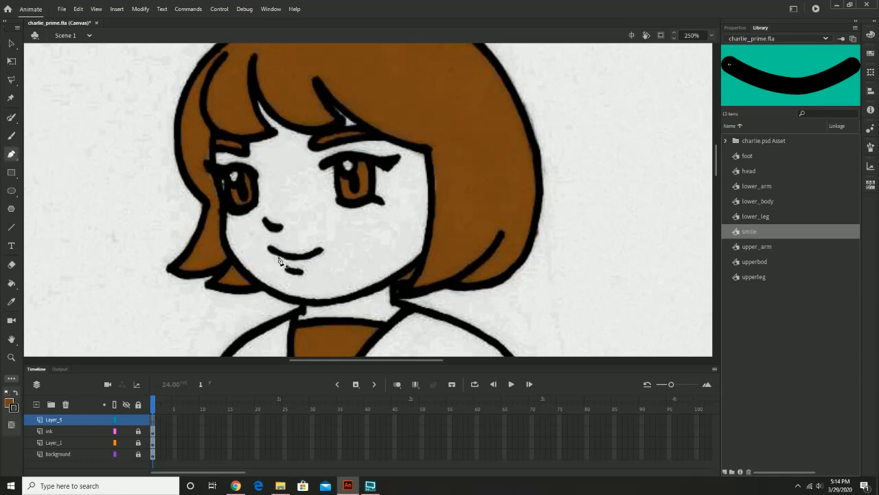
drag(277, 255, 322, 259)
click(11, 44)
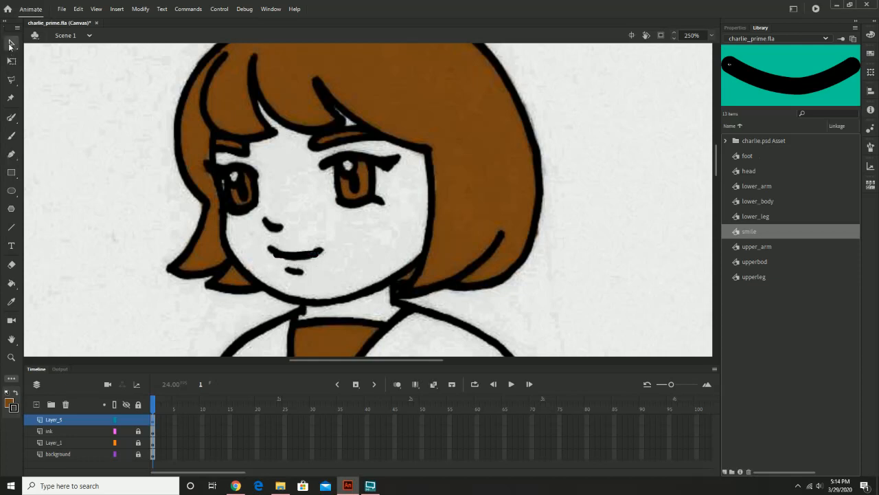
drag(272, 241, 333, 281)
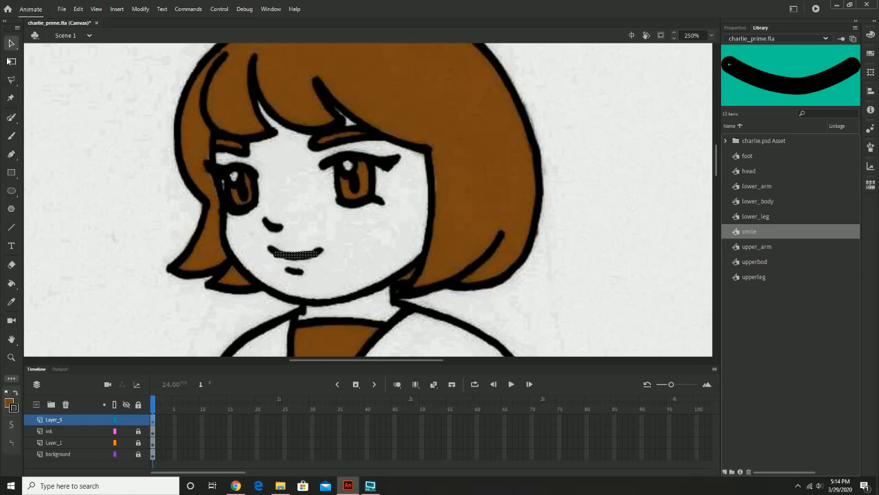
Step: Adjust the middle anchor of the flatter mouth line so the stroke dips gently at its center
click(34, 55)
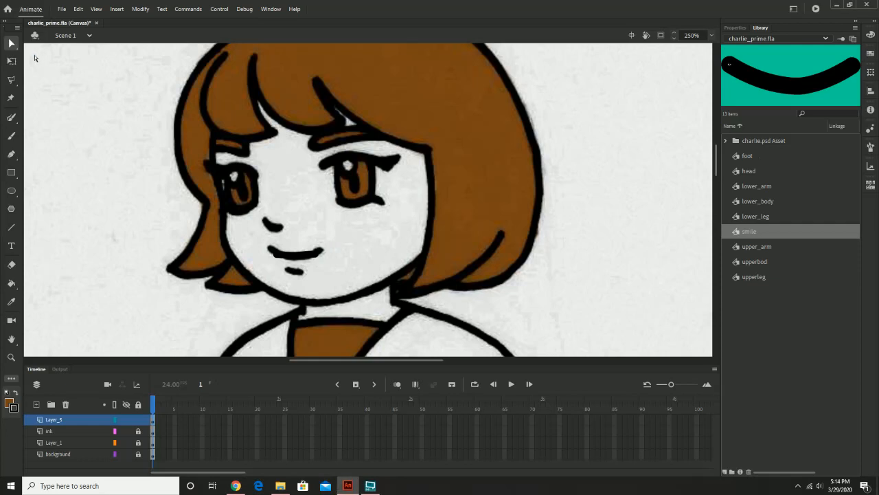
click(294, 254)
key(z)
click(303, 256)
click(304, 256)
drag(430, 147, 276, 249)
click(11, 43)
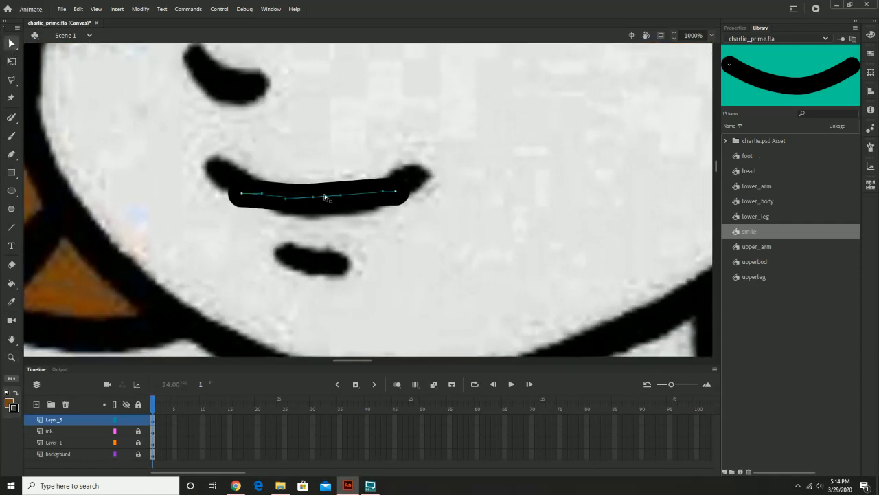
drag(313, 199, 346, 202)
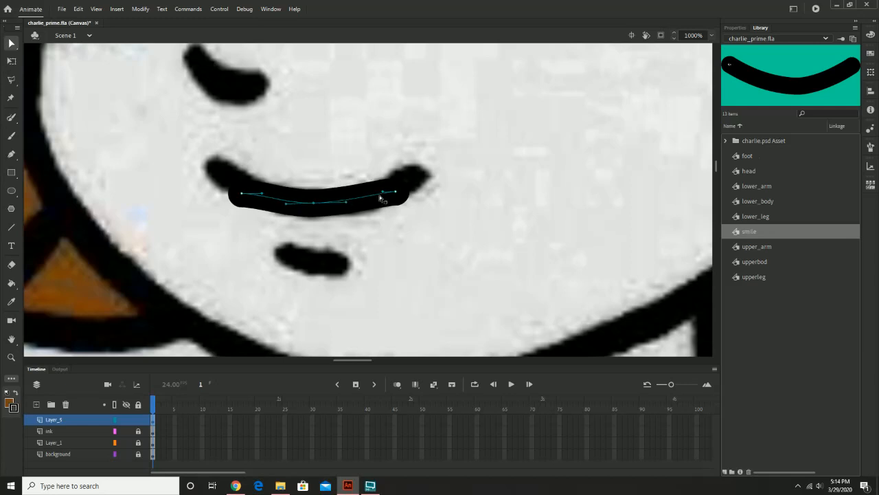
click(383, 191)
click(241, 193)
click(162, 132)
Step: Convert the flatter mouth line into a Graphic symbol named neutral_mouth and clear it from the stage
key(z)
alt+click(165, 133)
alt+click(165, 133)
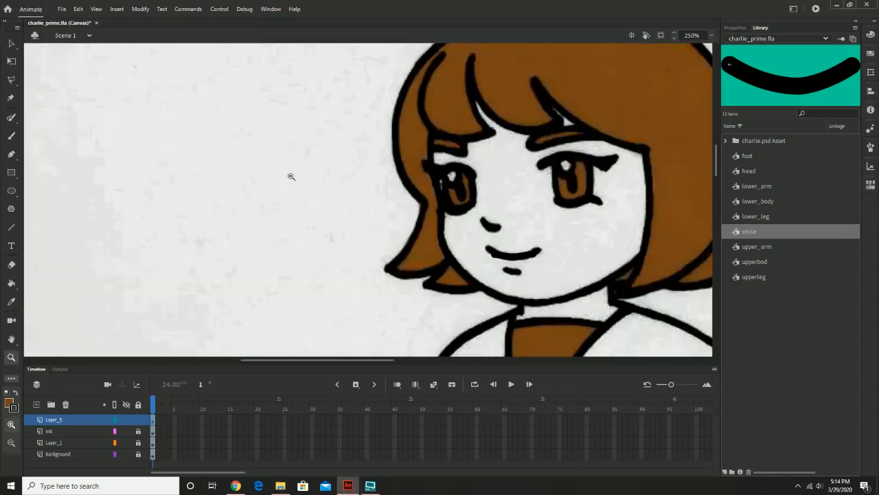
drag(403, 191, 229, 198)
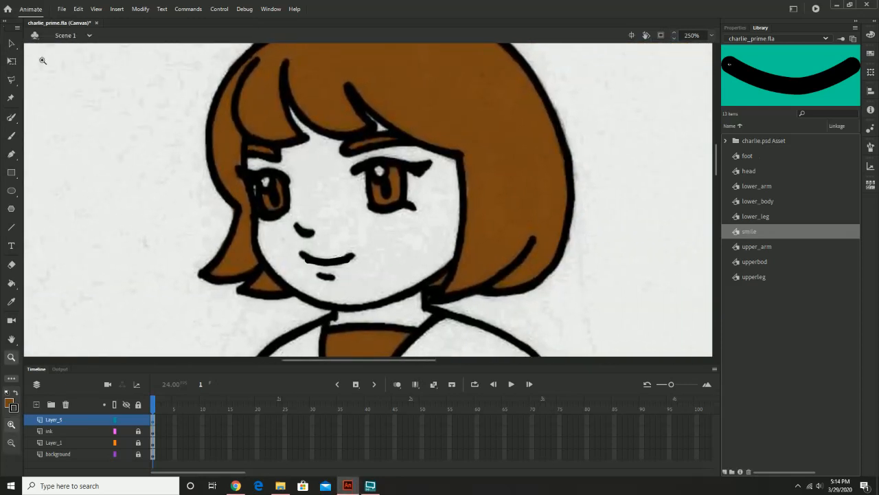
click(11, 43)
click(332, 264)
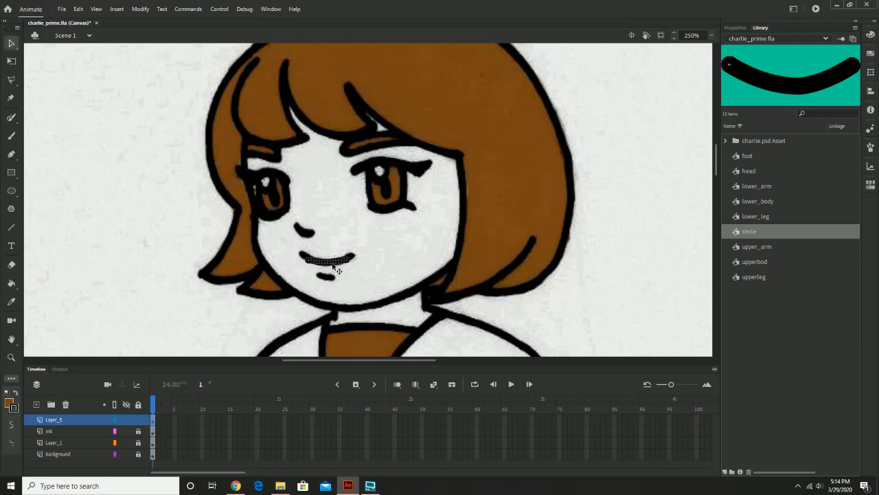
click(140, 9)
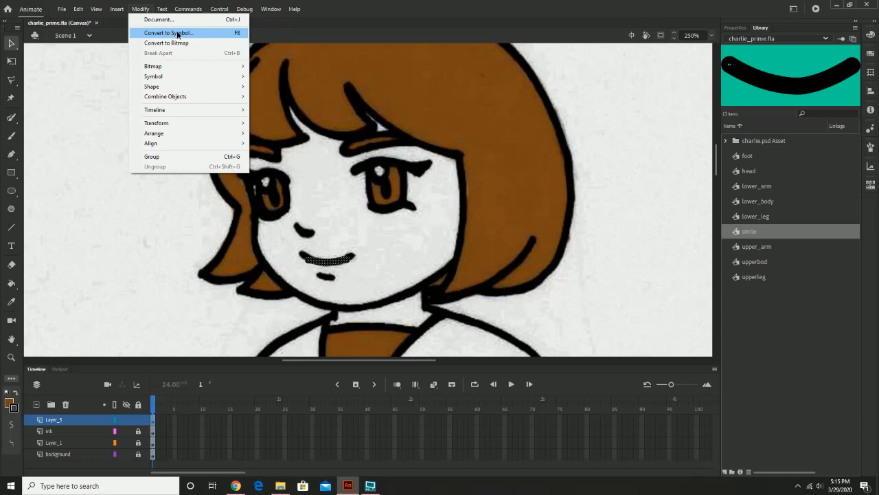
click(177, 33)
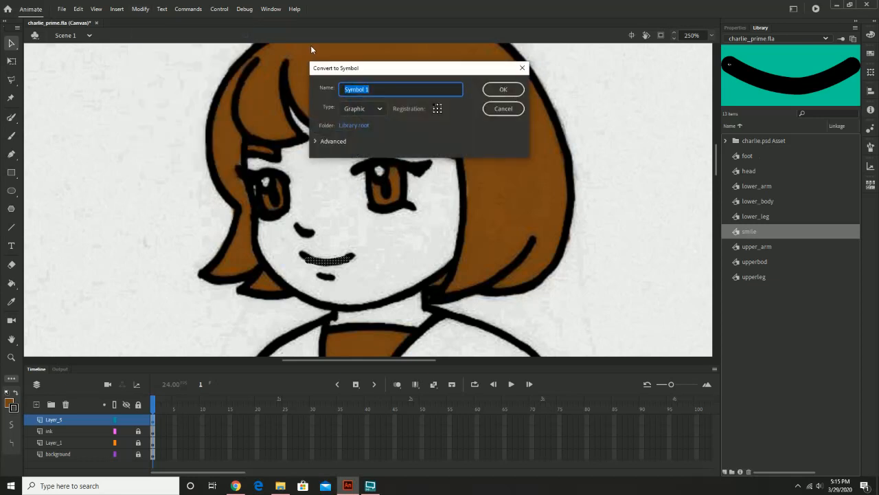
text(neutral_mouth)
key(Return)
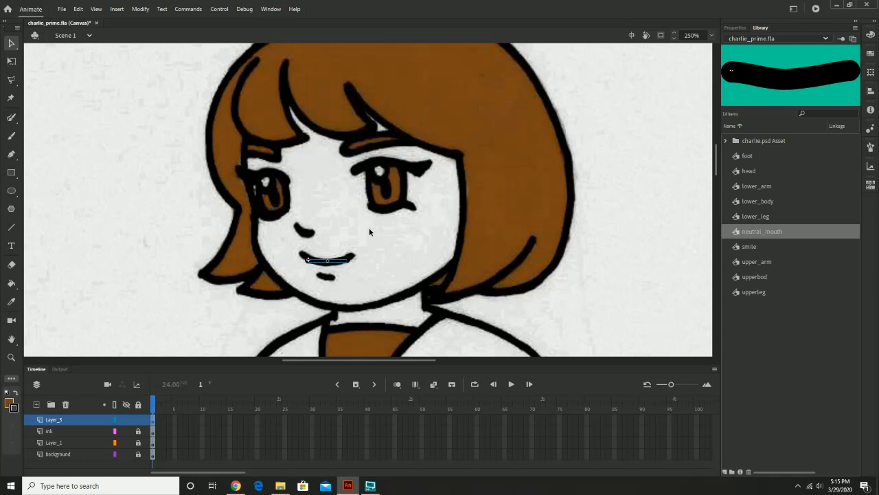
click(344, 279)
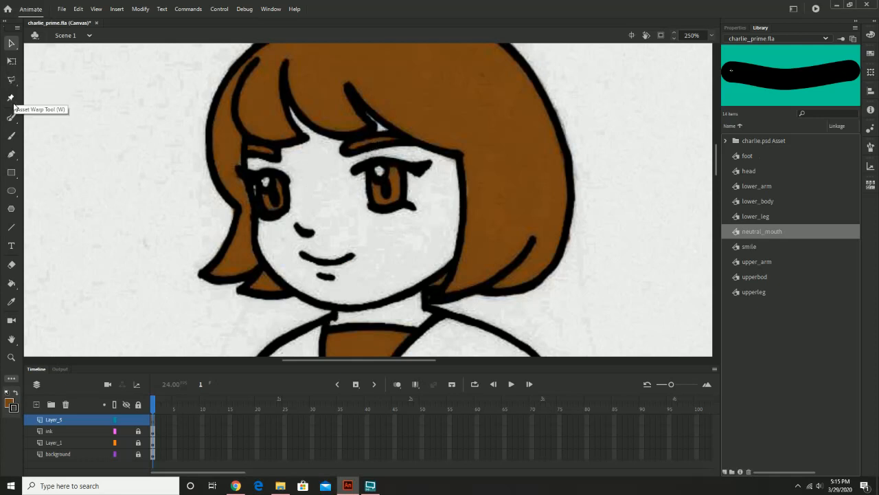
Step: Trace the eyebrow on the back-of-the-head side as a closed outline with the Pen tool
click(11, 155)
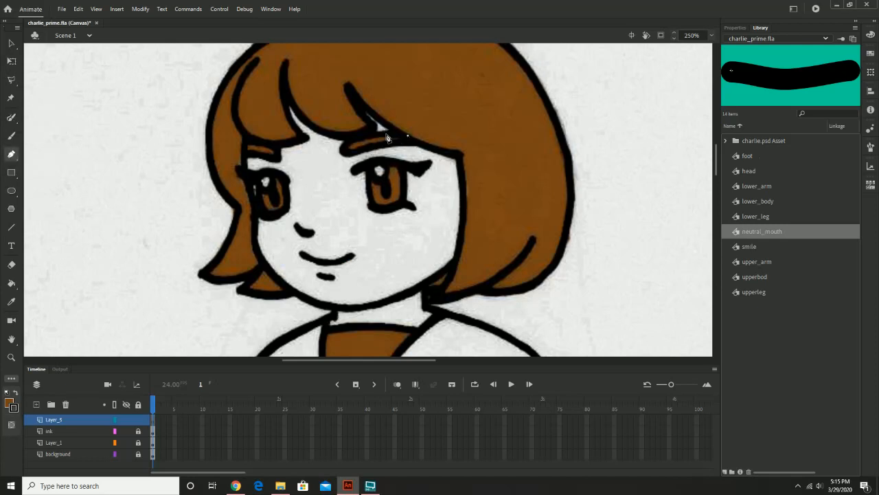
click(368, 135)
click(347, 150)
drag(351, 154, 386, 145)
click(409, 136)
Step: Extend the traced eyebrow's outer tip slightly toward the back of the head
drag(11, 43, 46, 60)
click(409, 137)
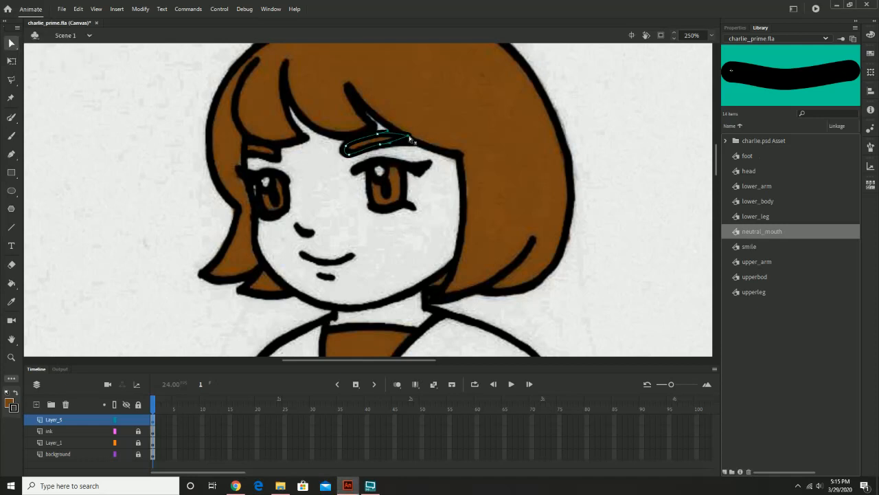
drag(411, 138, 413, 139)
key(ctrl+z)
drag(416, 138, 417, 138)
Step: Fill the inside of the traced eyebrow with brown using the Paint Bucket
click(12, 284)
click(371, 146)
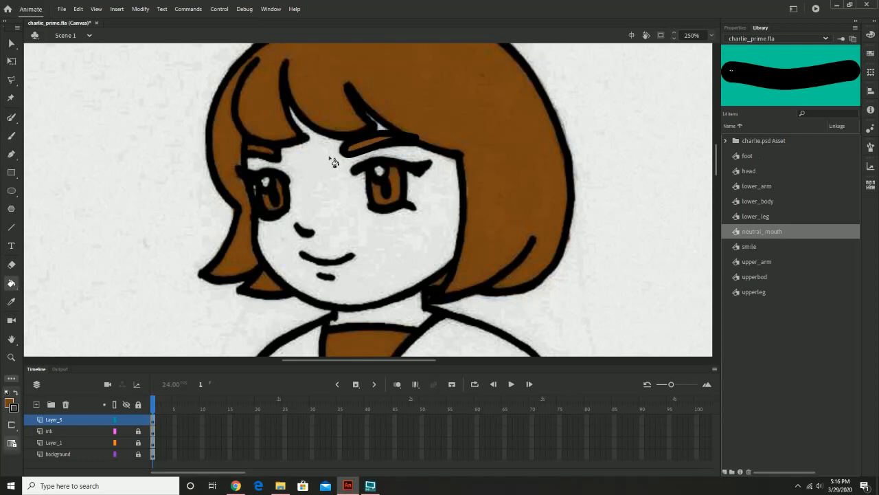
click(11, 44)
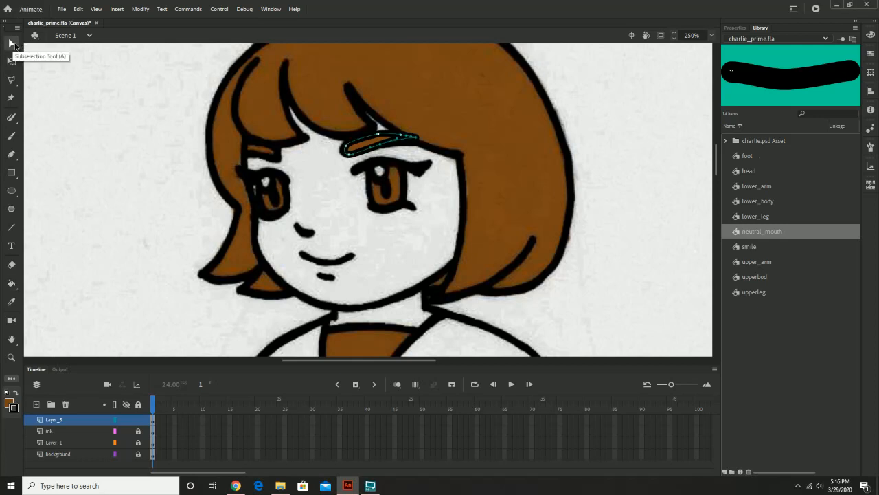
click(346, 80)
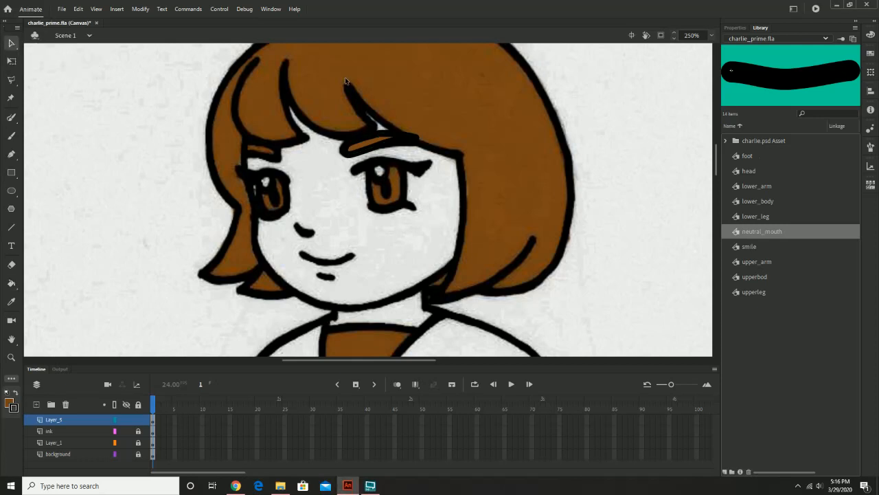
Step: Convert the filled eyebrow into a Graphic symbol named l_brow_neutral and clear it from the stage
drag(325, 109, 457, 189)
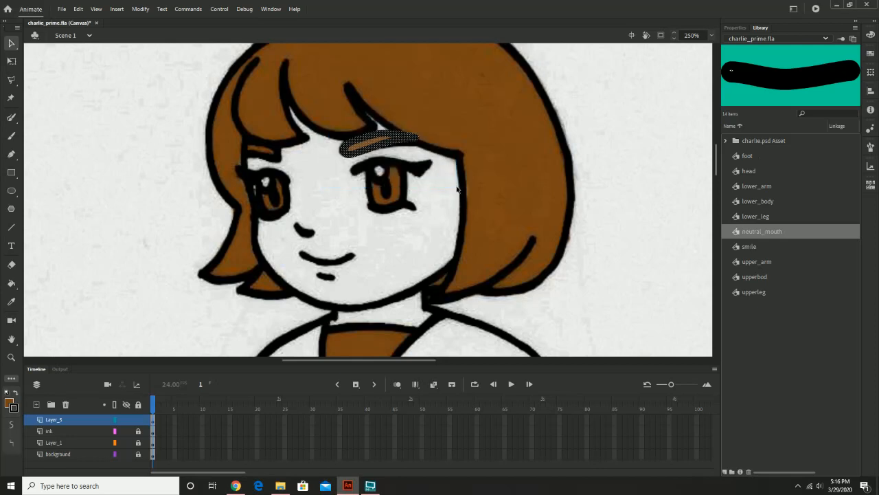
click(184, 9)
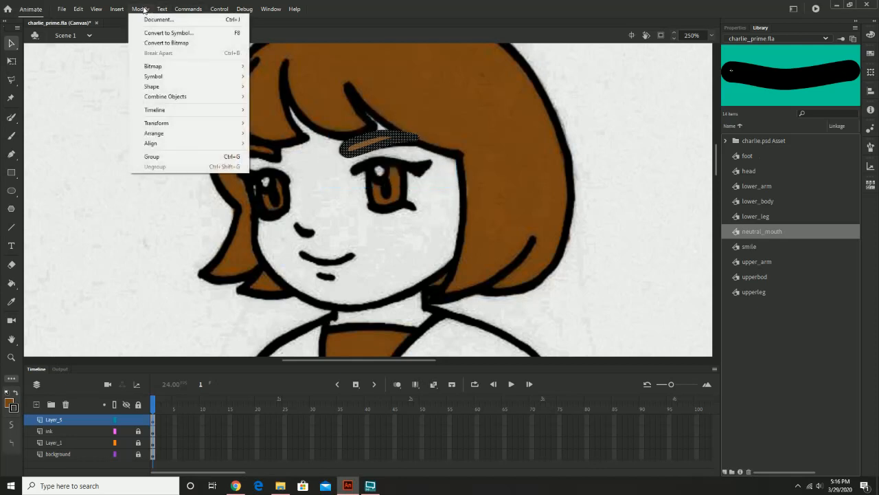
click(155, 34)
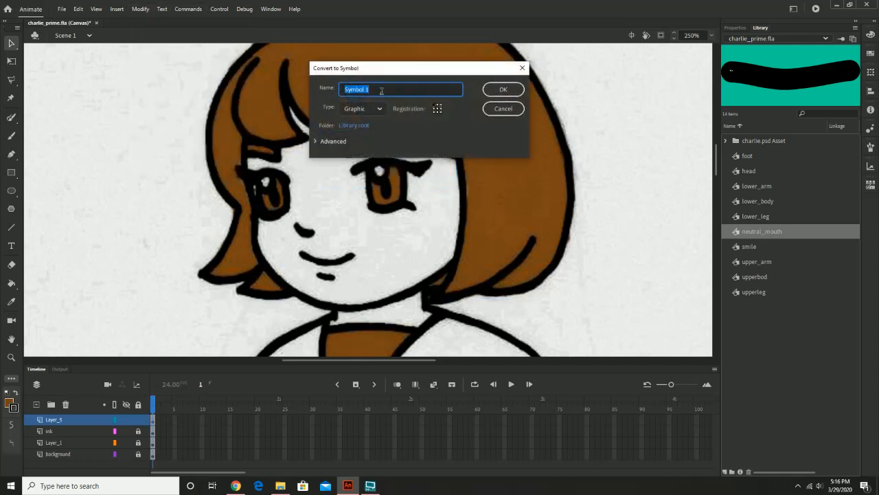
text(le)
text(by)
text(row)
text(()
text(_ne)
text(tra)
text(l)
click(504, 88)
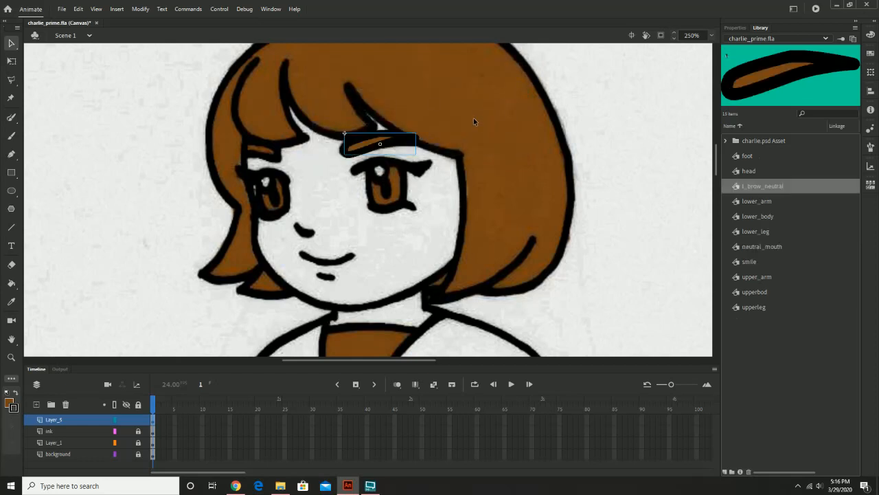
click(321, 150)
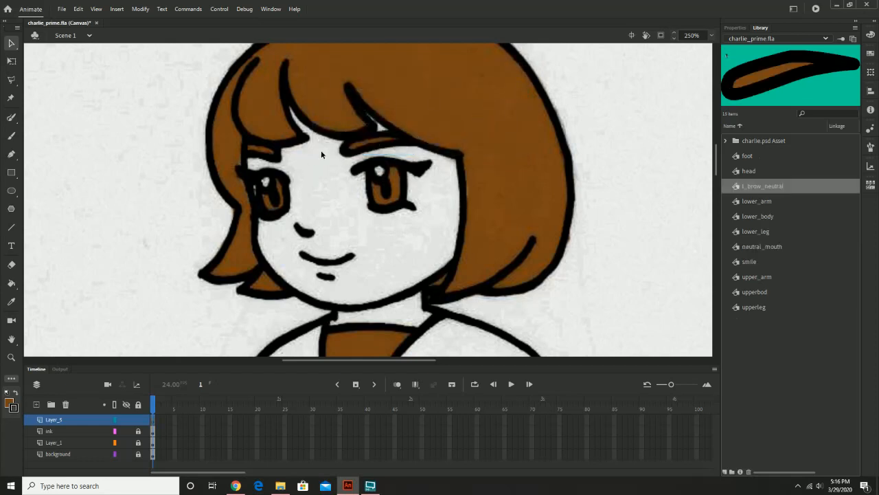
Step: Trace the eyebrow on the far side of the face as a closed outline with the Pen tool and fill it with brown
click(11, 155)
click(278, 147)
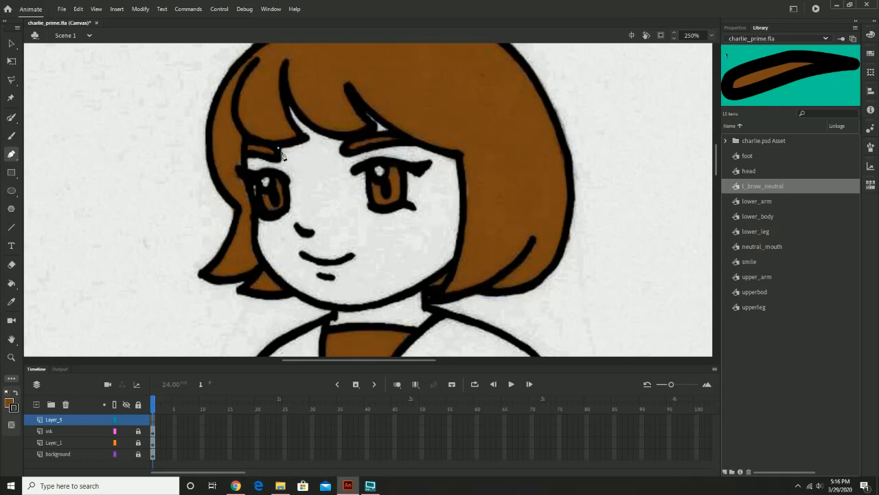
click(278, 159)
drag(260, 156, 250, 155)
click(244, 156)
click(246, 142)
click(278, 150)
click(11, 282)
click(260, 151)
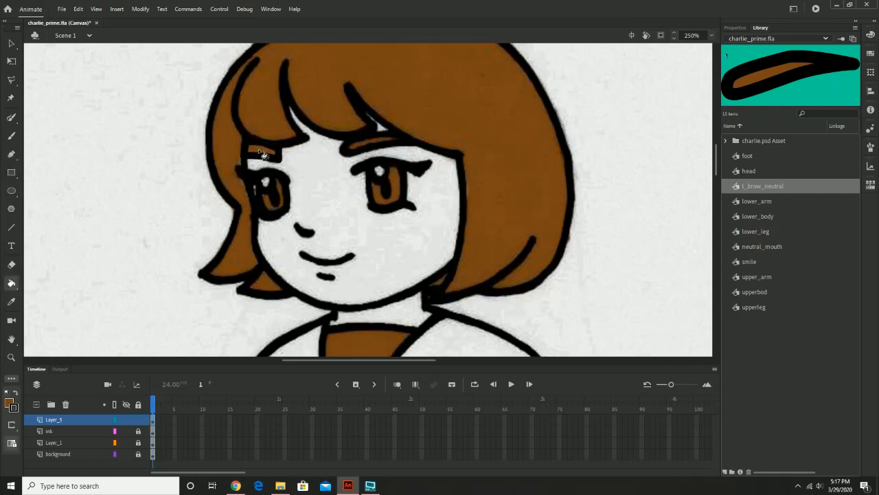
Step: Convert the far-side eyebrow into a Graphic symbol named r_brow_neautral and clear it from the stage
click(11, 44)
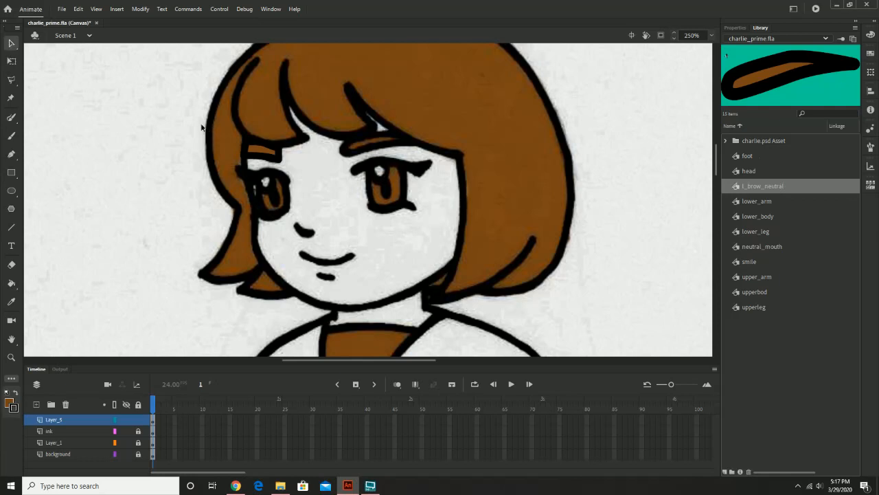
drag(199, 123, 319, 193)
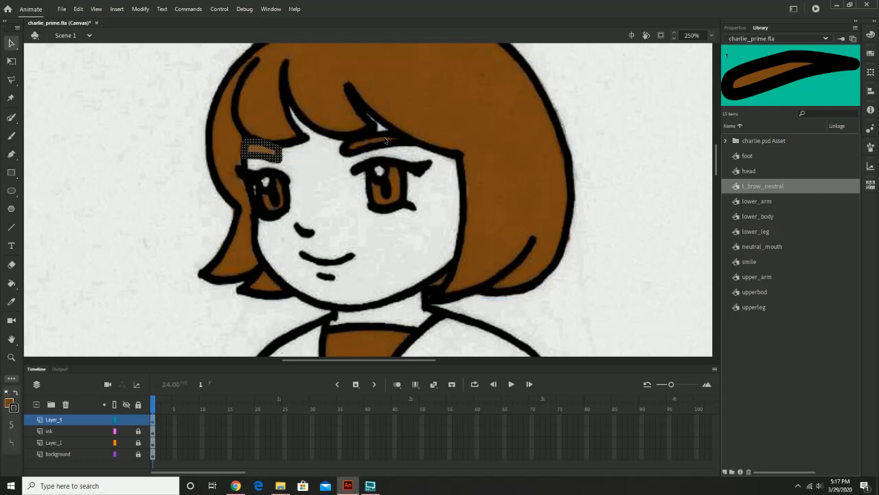
click(140, 9)
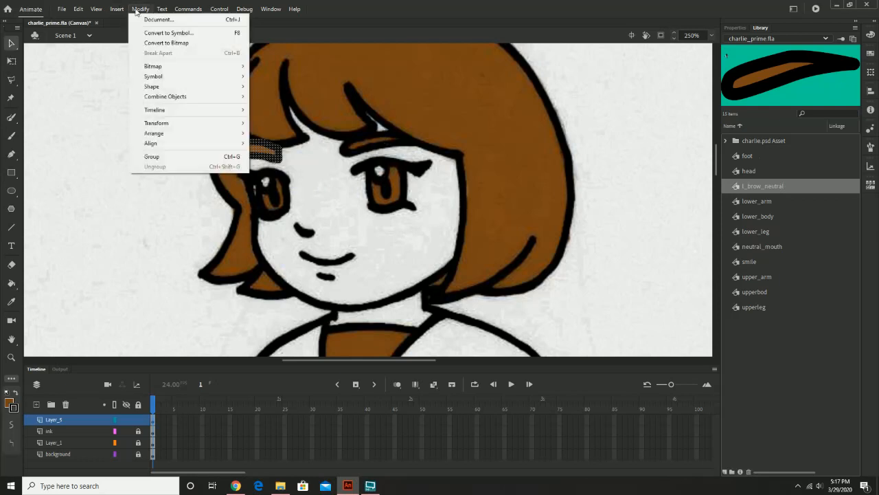
click(169, 34)
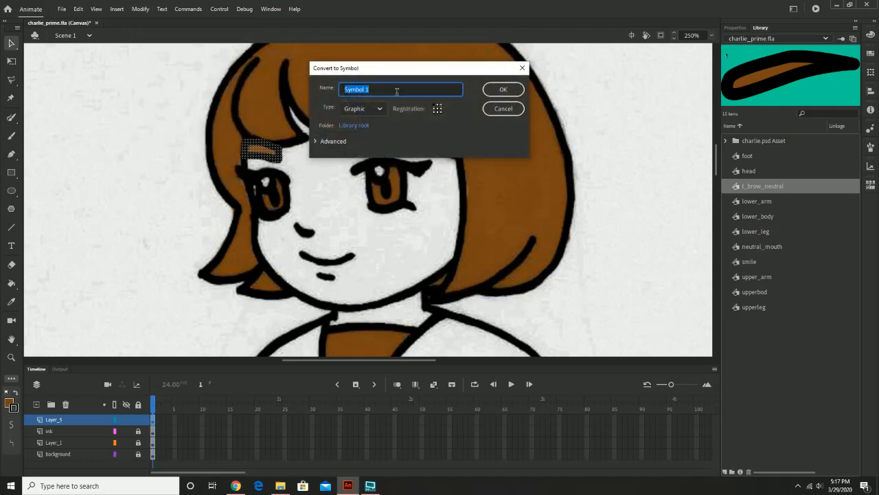
text(r)
text(ight)
text(_side)
text(_brow)
text(al)
click(505, 90)
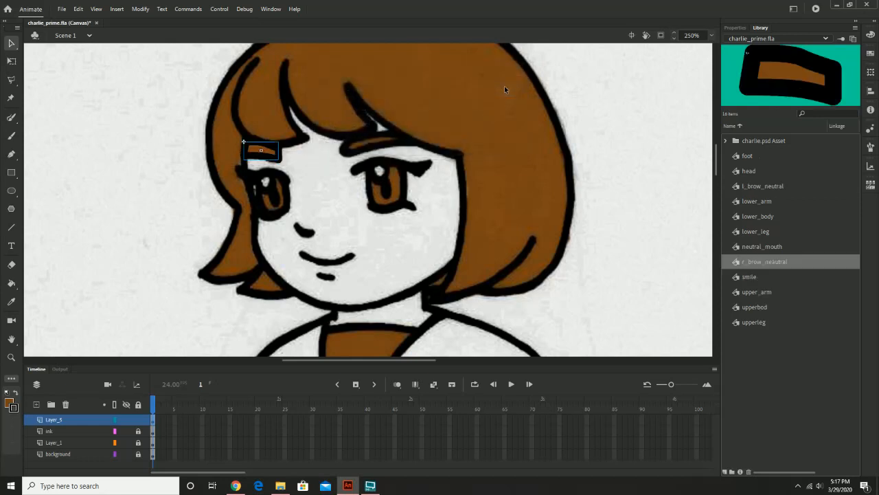
click(356, 128)
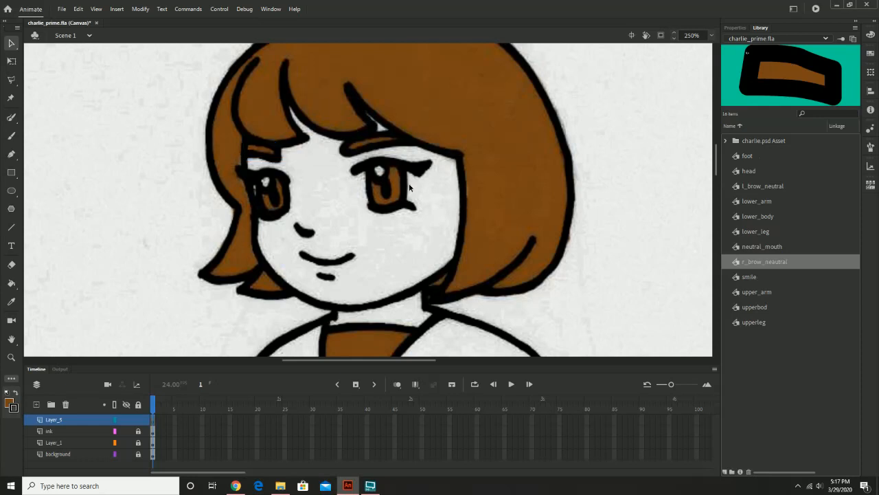
Step: Trace the upper lash line of the eye nearer the back of the head, including its outer flick, with the Pen tool
click(11, 140)
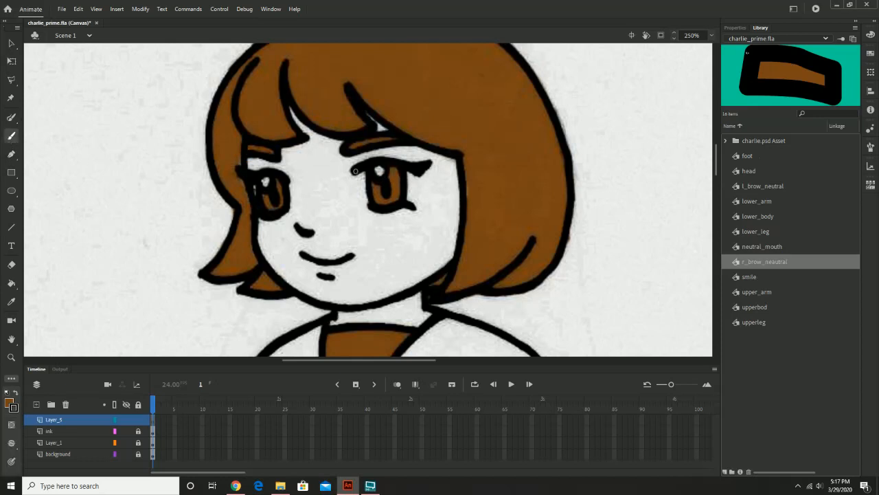
click(10, 155)
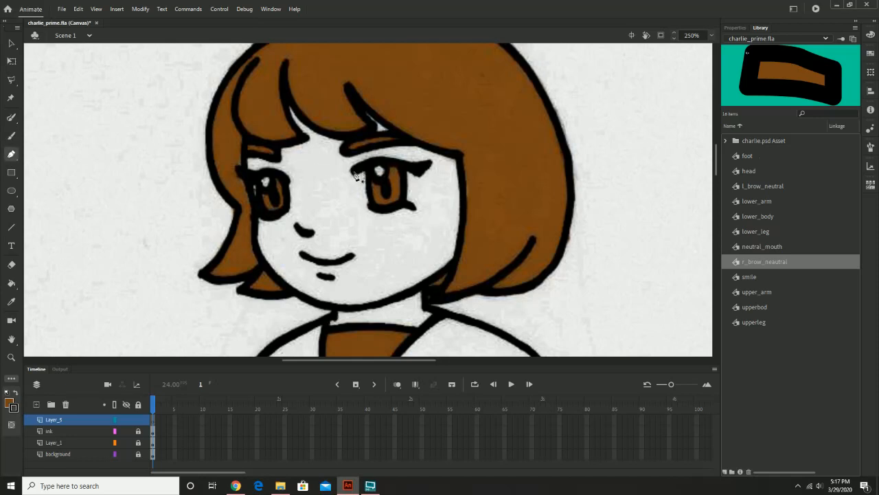
drag(353, 173, 409, 164)
drag(411, 165, 433, 165)
click(11, 43)
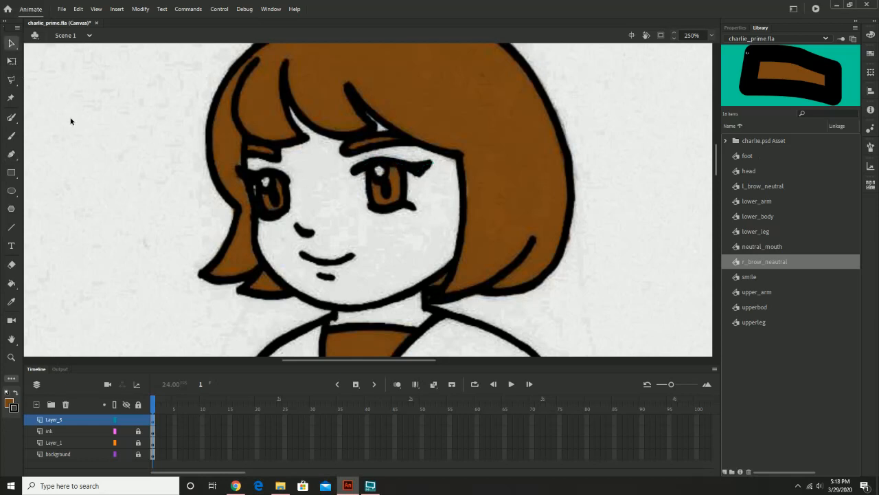
Step: Trace the lower lid of the same eye as a curved line ending in a short outer flick
click(12, 155)
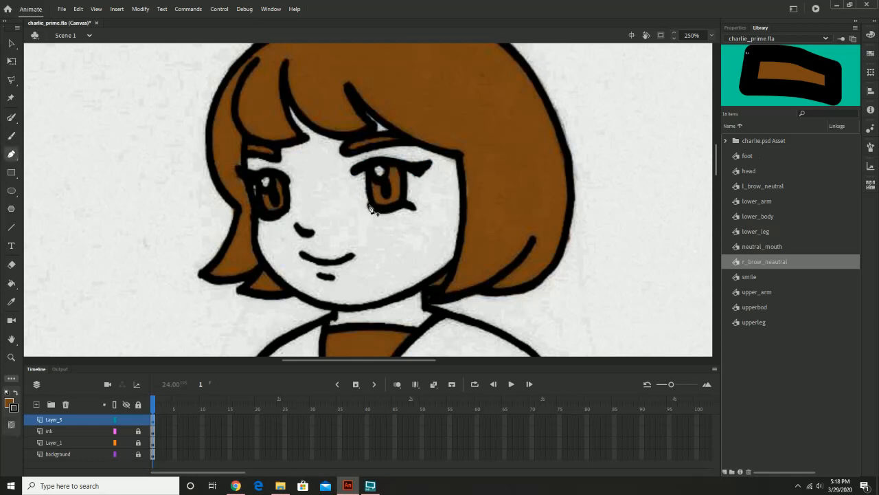
drag(369, 205, 407, 202)
click(414, 207)
key(v)
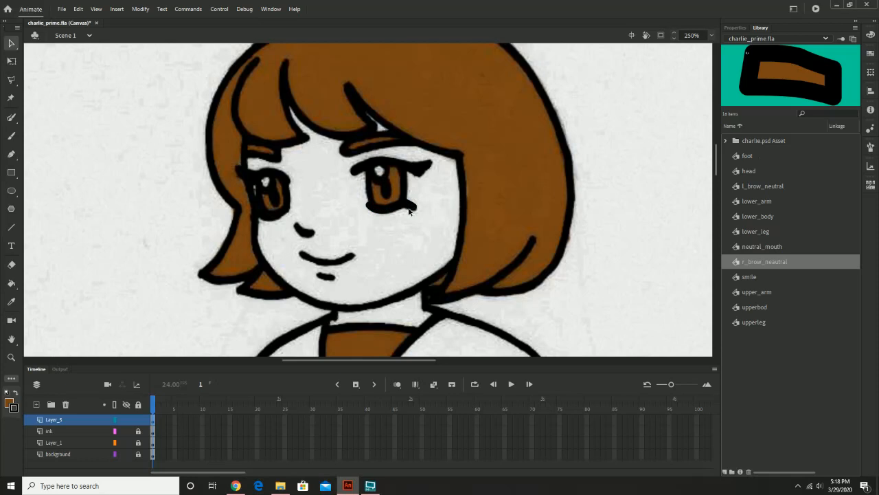
Step: Try to trace the nose-side edge of the iris from the upper lash line down to the lower lid
click(13, 156)
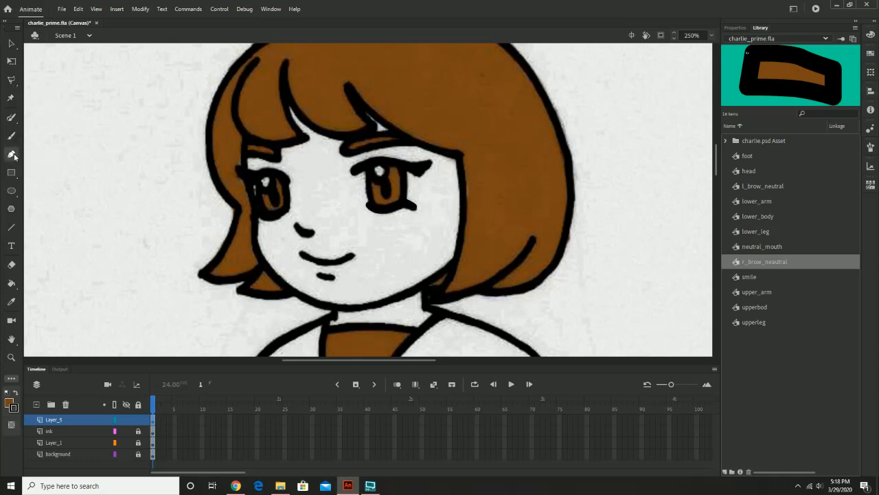
click(366, 166)
drag(369, 187, 372, 193)
click(374, 209)
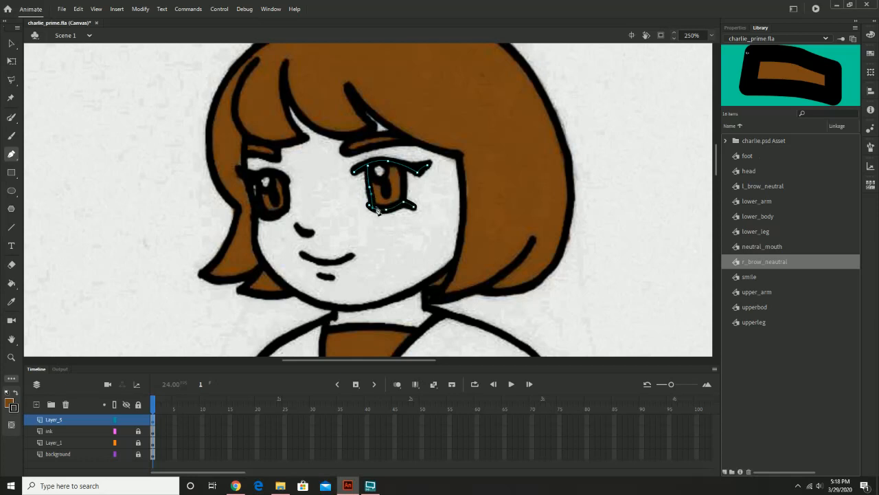
key(Escape)
Step: Adjust the middle anchor and curve of the nose-side iris edge with the Subselection tool to follow the drawing
key(z)
click(414, 197)
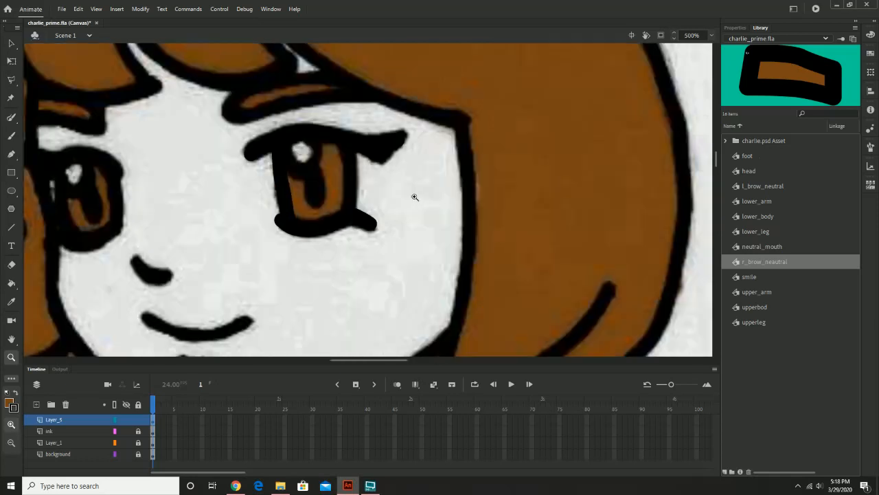
drag(268, 169, 328, 172)
click(358, 203)
drag(404, 182, 378, 193)
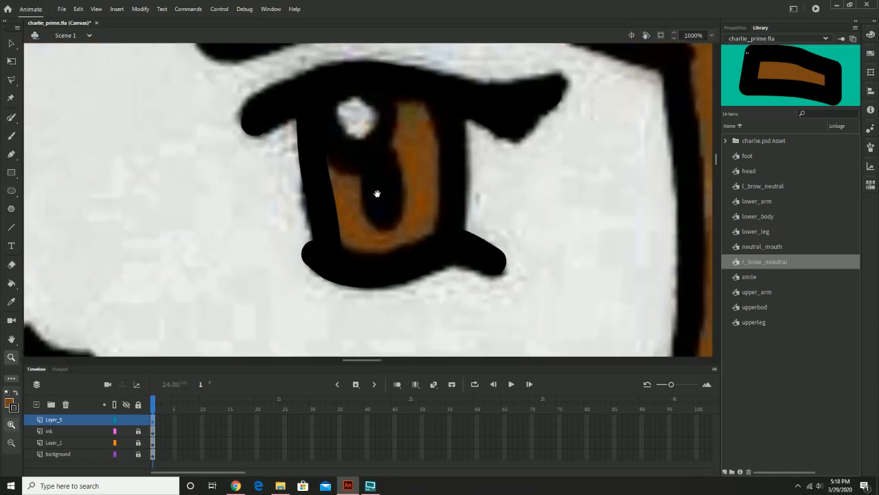
click(11, 43)
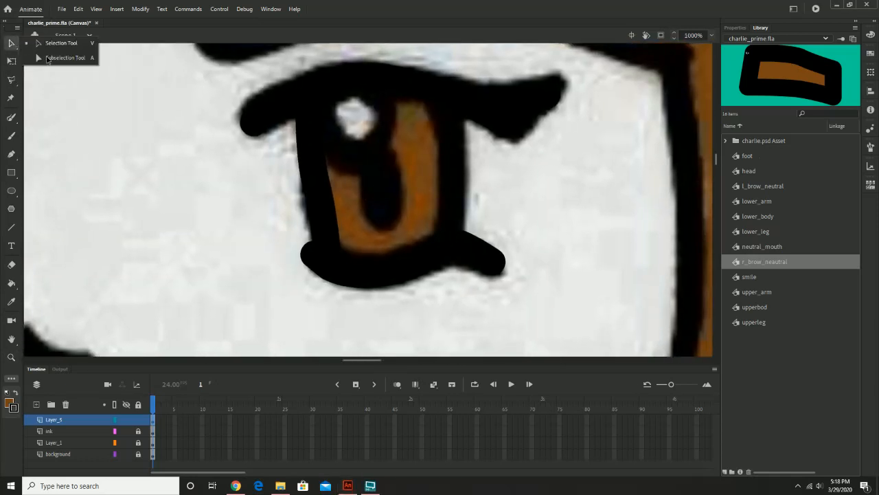
click(307, 174)
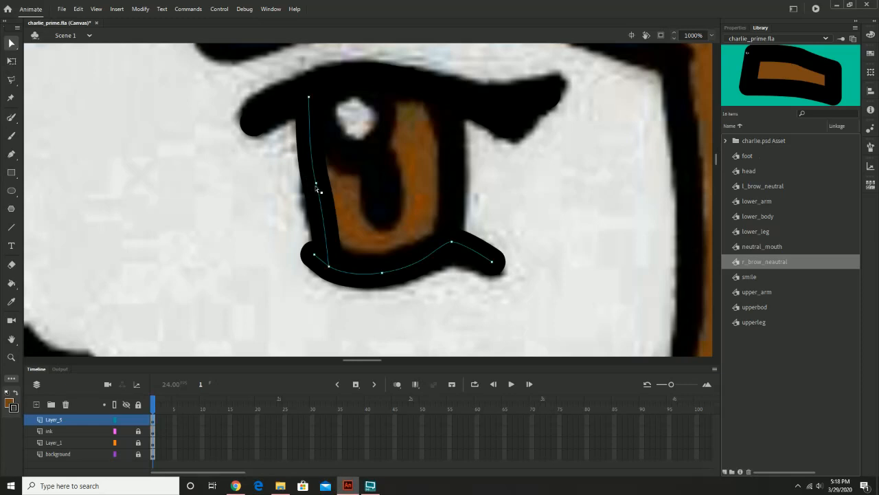
click(314, 183)
drag(312, 182, 305, 156)
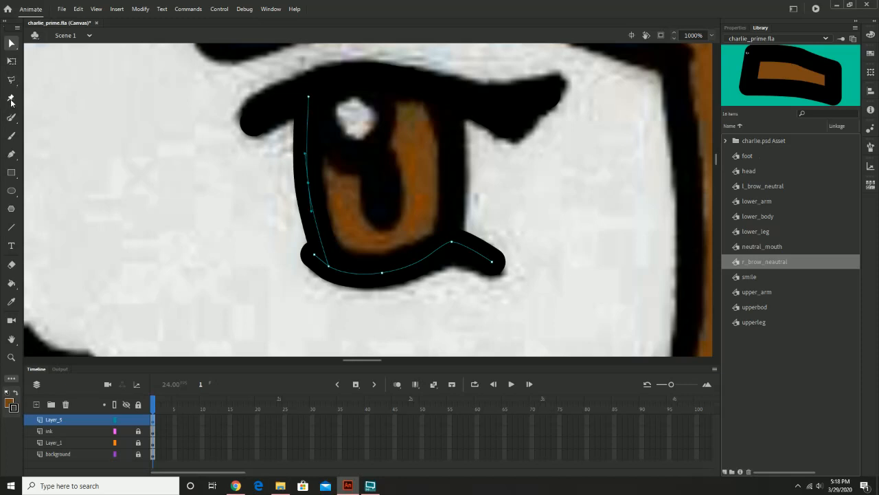
Step: Try to trace the outer edge of the iris between the upper lash line and lower lid and refine its curve
click(11, 157)
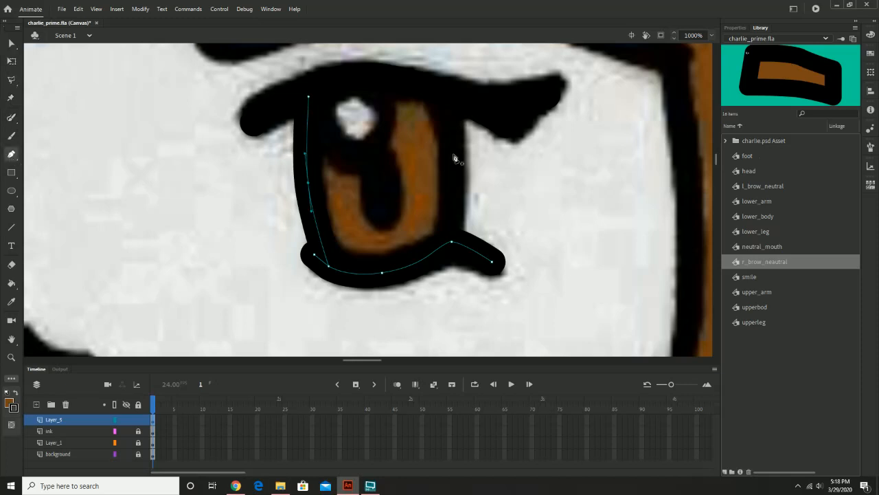
click(446, 91)
drag(458, 150, 460, 166)
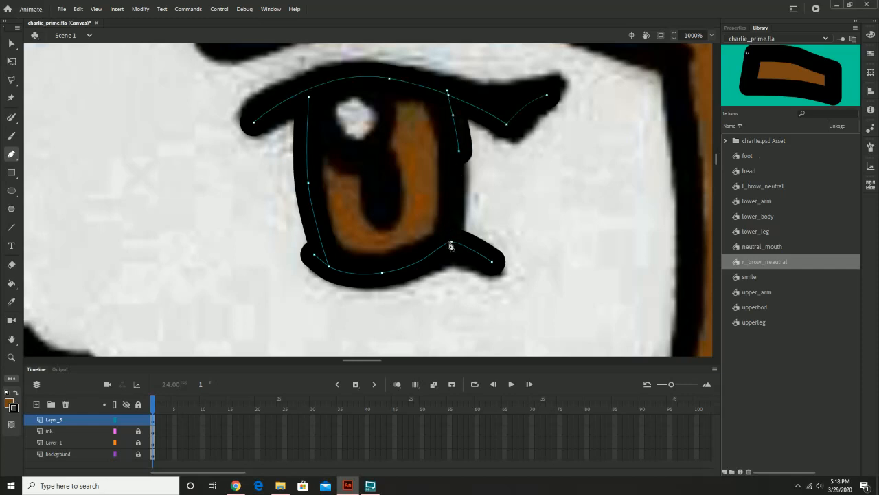
click(450, 245)
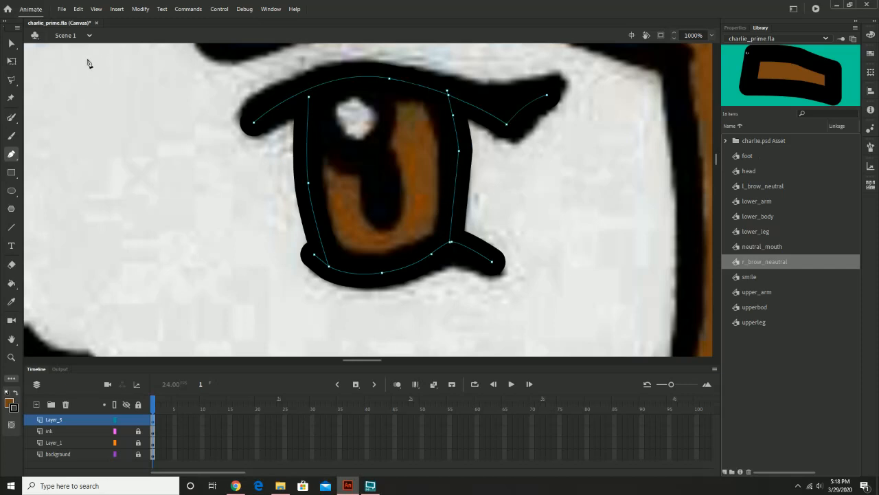
click(11, 43)
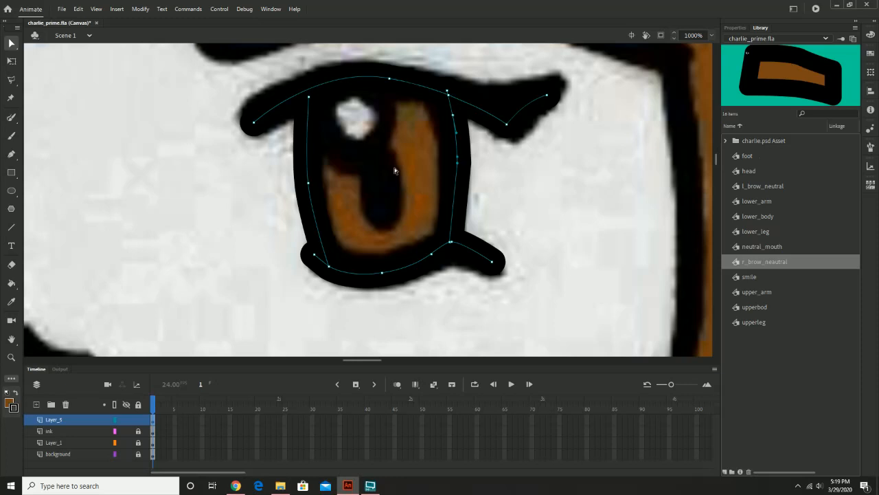
Step: Undo both traced iris edges, back to only the upper lash and lower lid lines
key(ctrl+z)
key(ctrl+z)
key(ctrl+z)
key(ctrl+z)
key(ctrl+z)
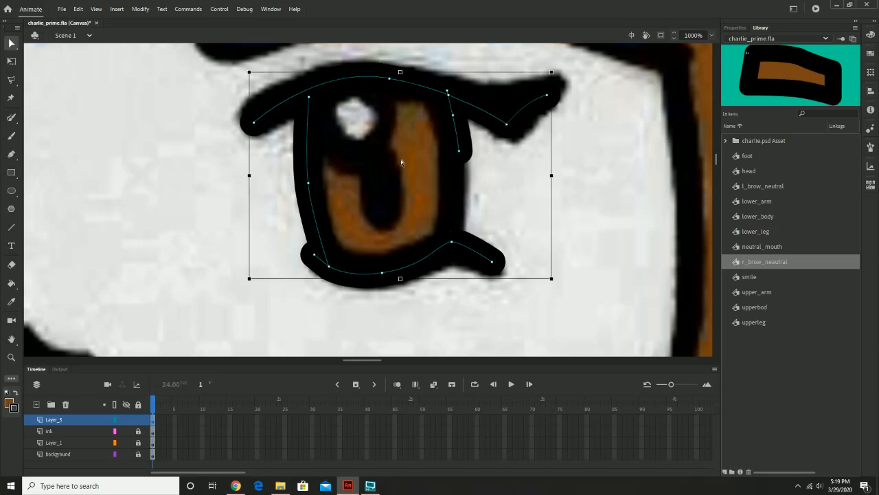
key(ctrl+z)
key(ctrl+z)
key(ctrl+z)
key(ctrl+z)
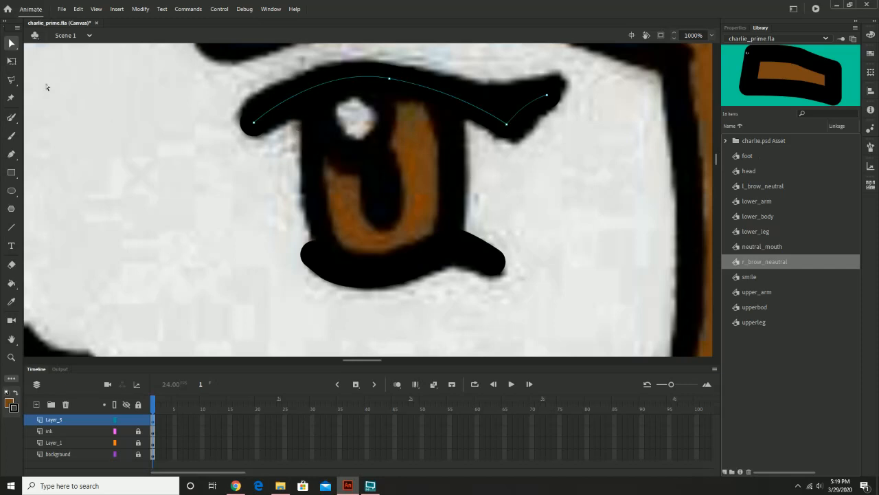
Step: Select the lower lid and upper lash lines together to check their paths
click(183, 188)
click(382, 263)
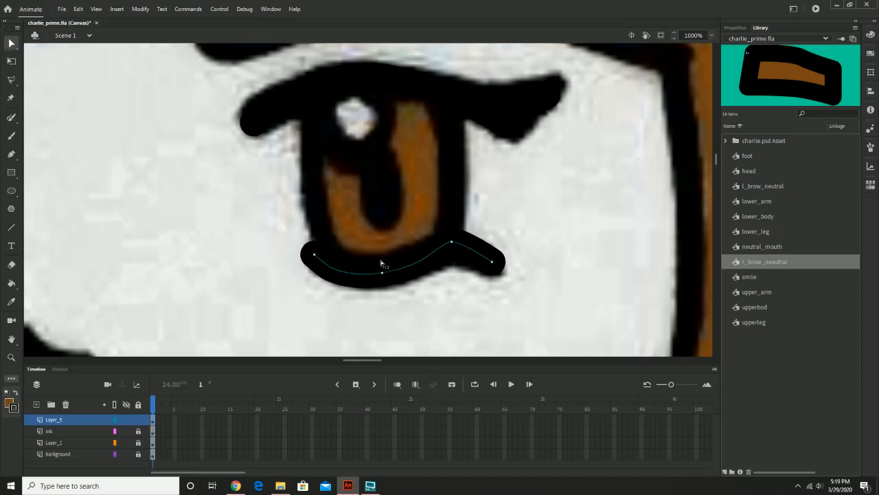
shift+click(330, 81)
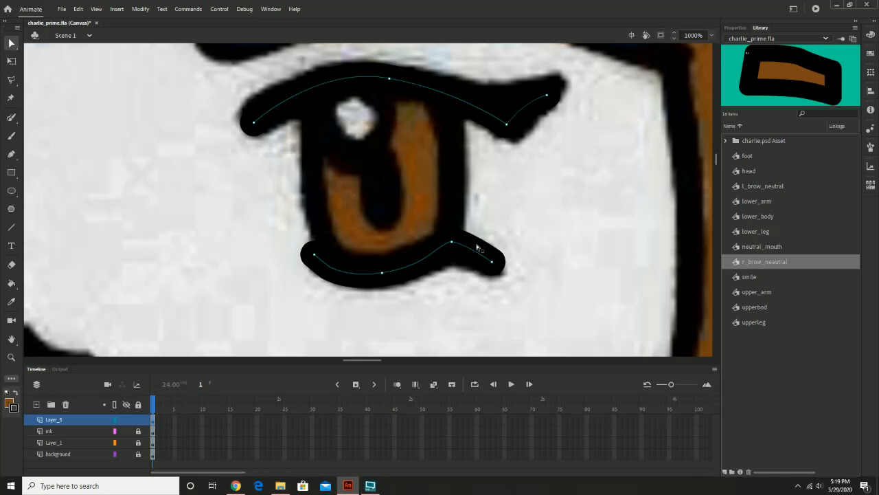
Step: Close both sides of the eye with white brush strokes between the upper lash and lower lid, and fill the eye white
click(10, 138)
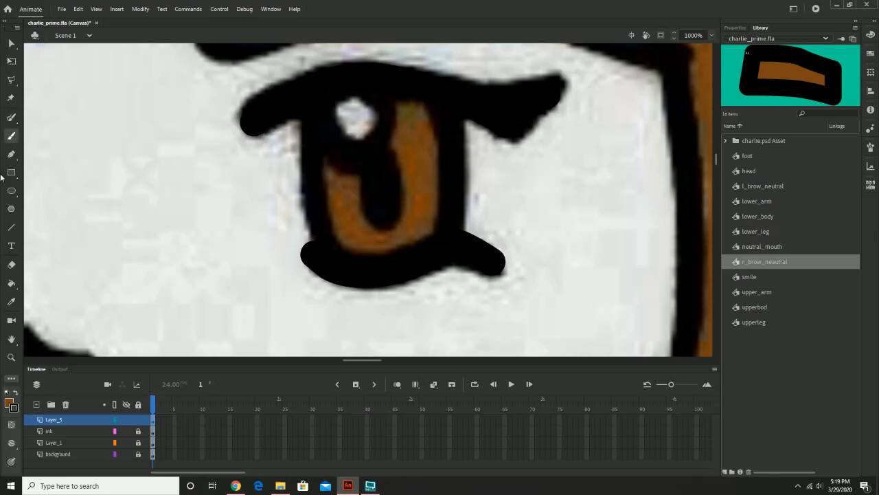
click(9, 403)
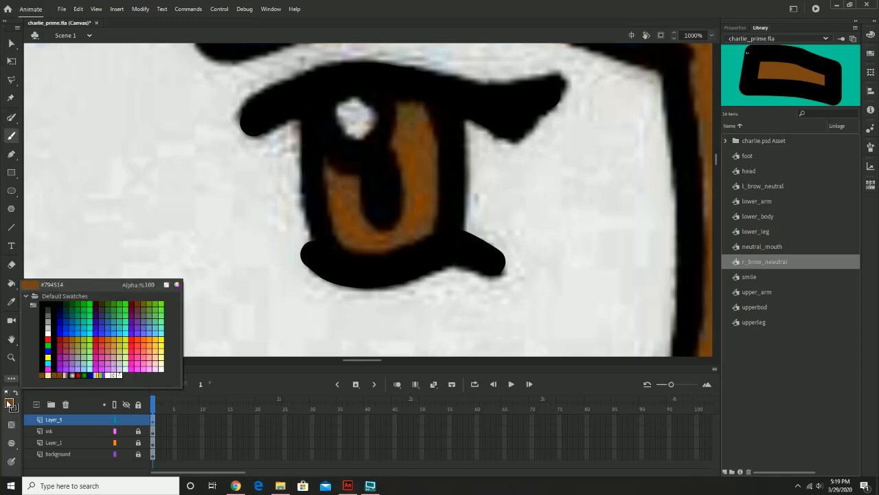
click(52, 331)
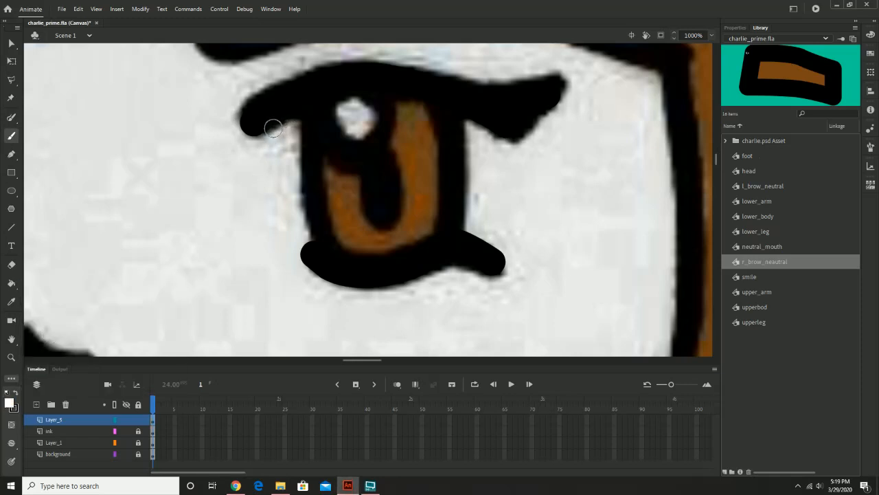
mouse_move(276, 125)
mouse_down()
mouse_move(288, 197)
mouse_move(315, 241)
mouse_up()
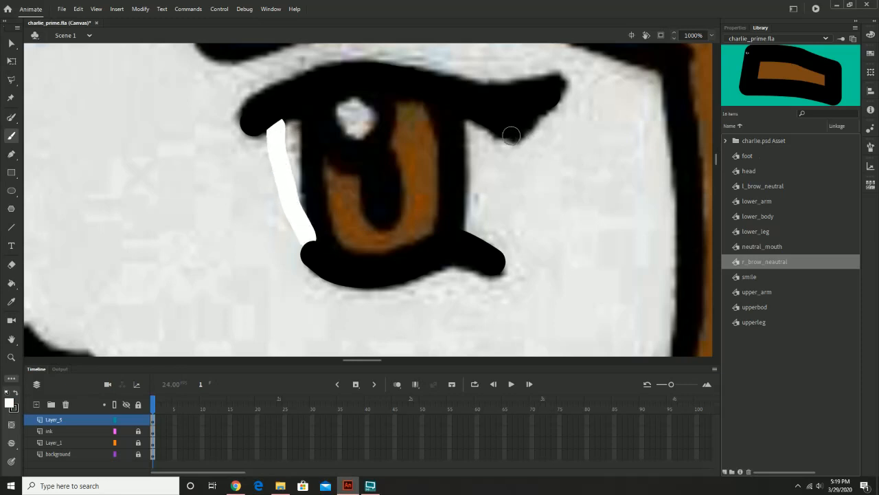
mouse_move(511, 133)
mouse_down()
mouse_move(511, 181)
mouse_move(487, 243)
mouse_up()
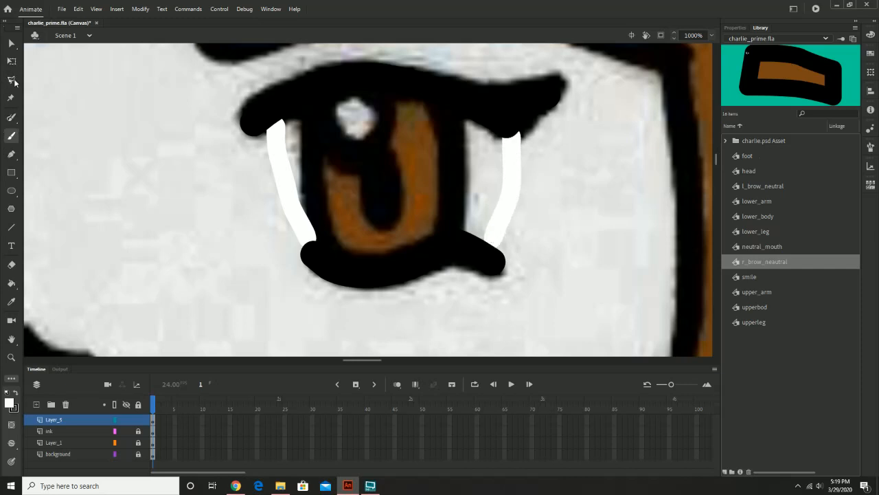
click(11, 284)
click(302, 165)
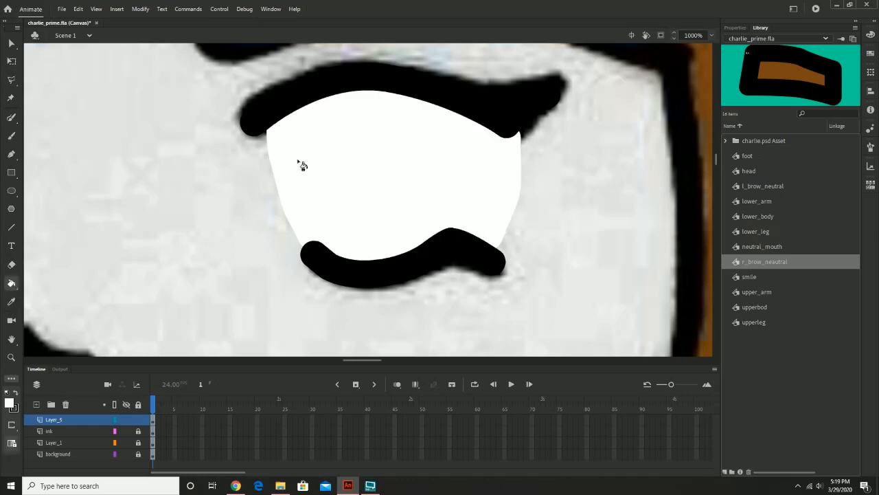
Step: Convert the complete eye shape to a Graphic symbol named eye and delete its instance from the stage
click(11, 44)
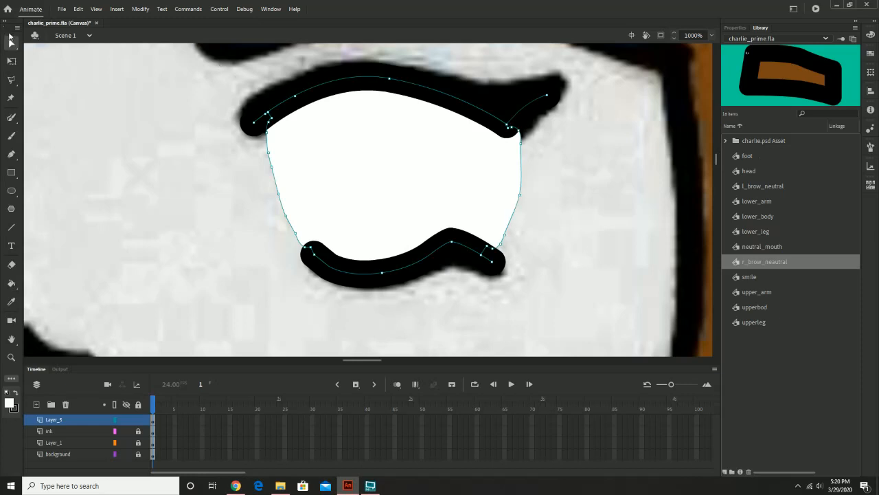
click(234, 120)
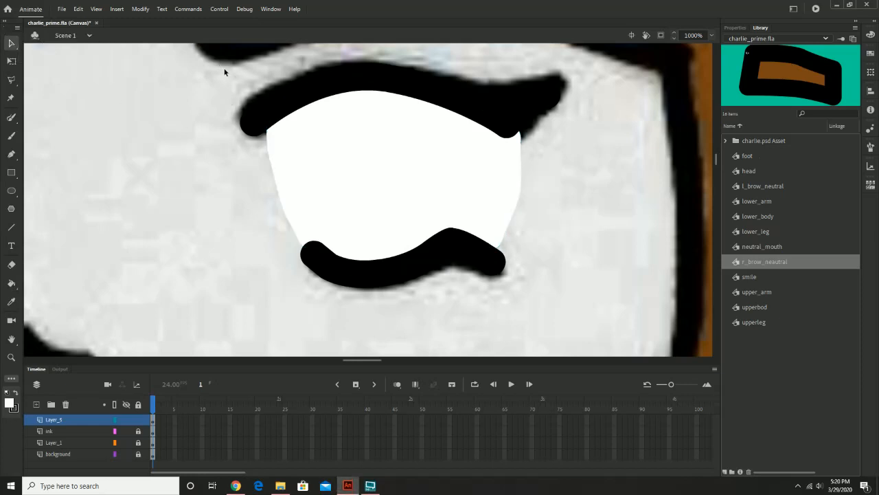
mouse_move(224, 72)
mouse_down()
mouse_move(503, 275)
mouse_move(616, 328)
mouse_up()
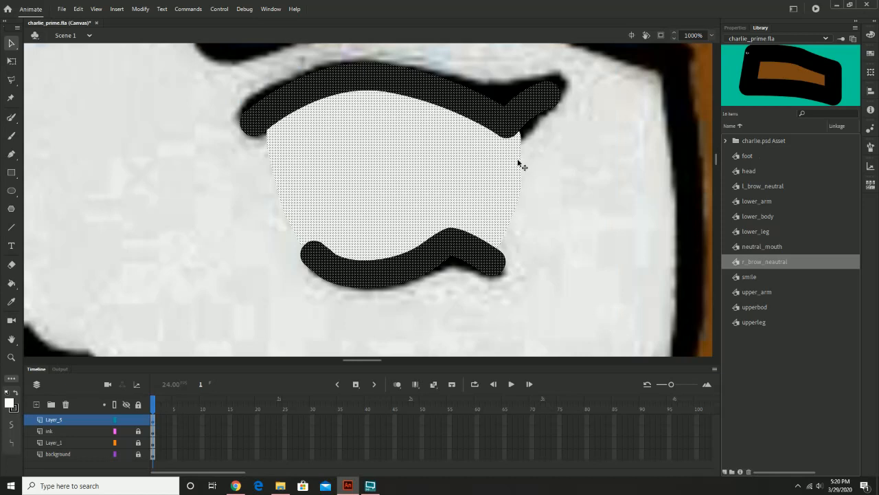
click(144, 9)
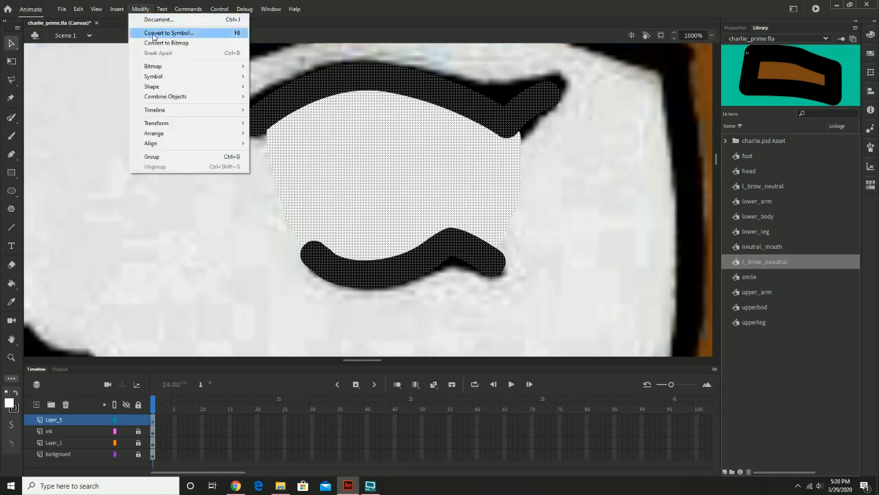
click(155, 32)
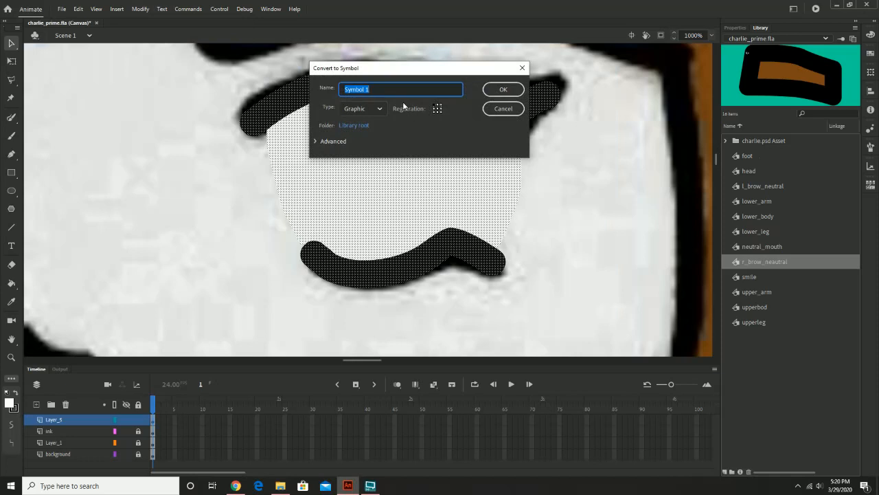
text(eye)
click(515, 89)
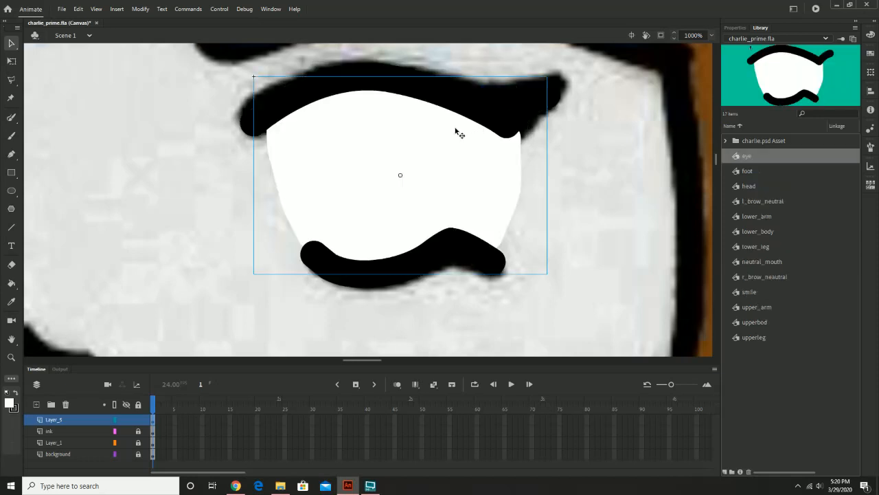
key(Delete)
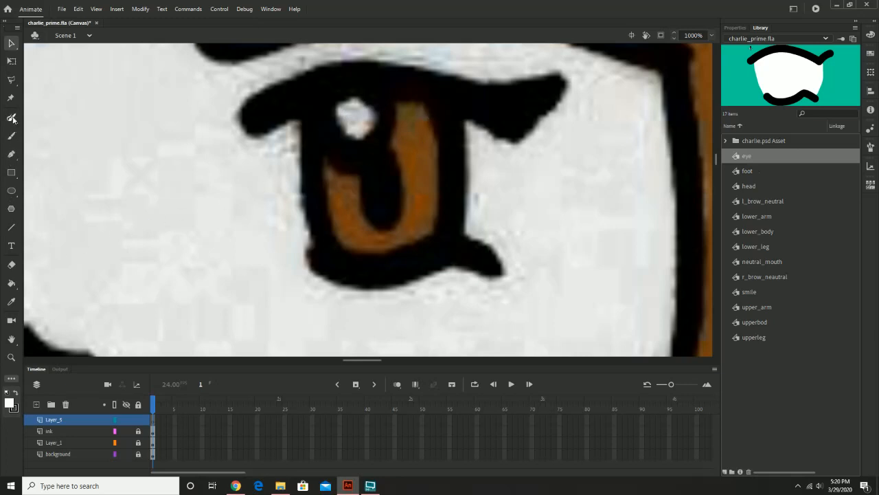
Step: Trace the iris outline as a closed path with the Pen tool, following the reference drawing
click(11, 154)
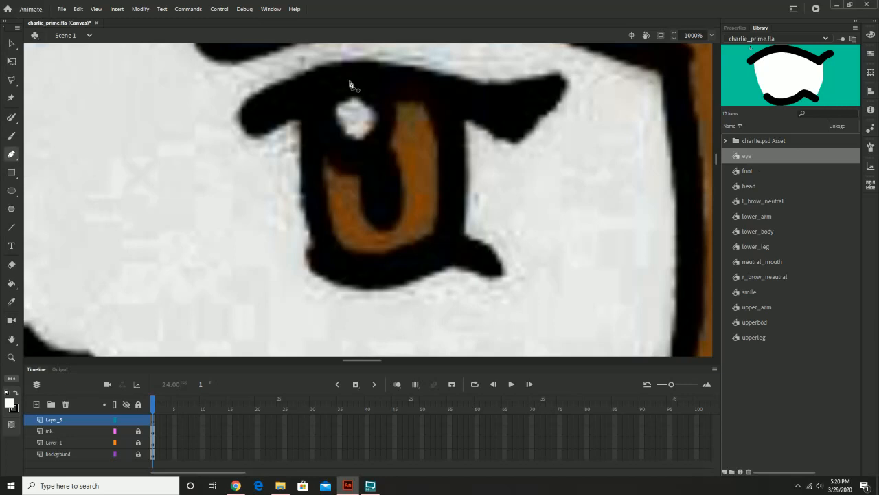
drag(382, 90, 305, 112)
drag(313, 175, 316, 190)
drag(326, 243, 391, 255)
drag(437, 235, 451, 226)
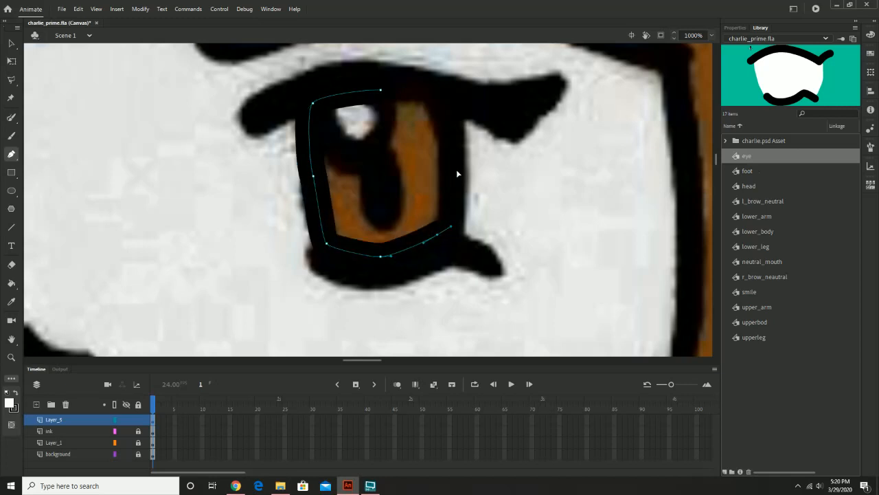
drag(457, 174, 455, 155)
drag(438, 92, 438, 93)
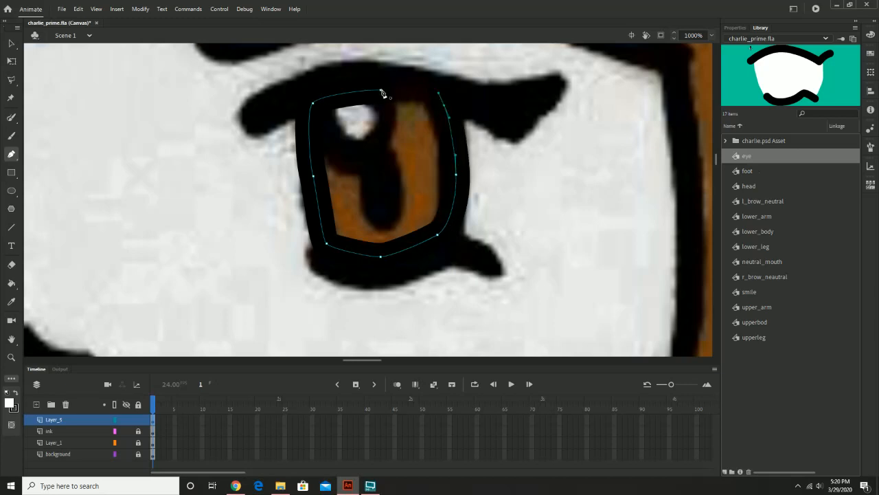
click(381, 90)
Step: Try to trace the pupil outline inside the iris with the Pen tool
click(392, 154)
click(383, 148)
click(363, 163)
click(360, 179)
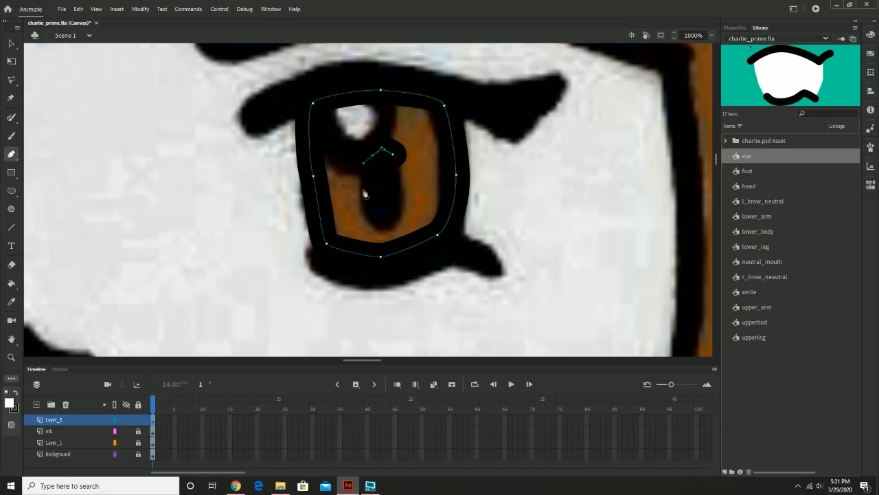
click(364, 193)
click(366, 208)
click(382, 225)
click(395, 224)
click(403, 212)
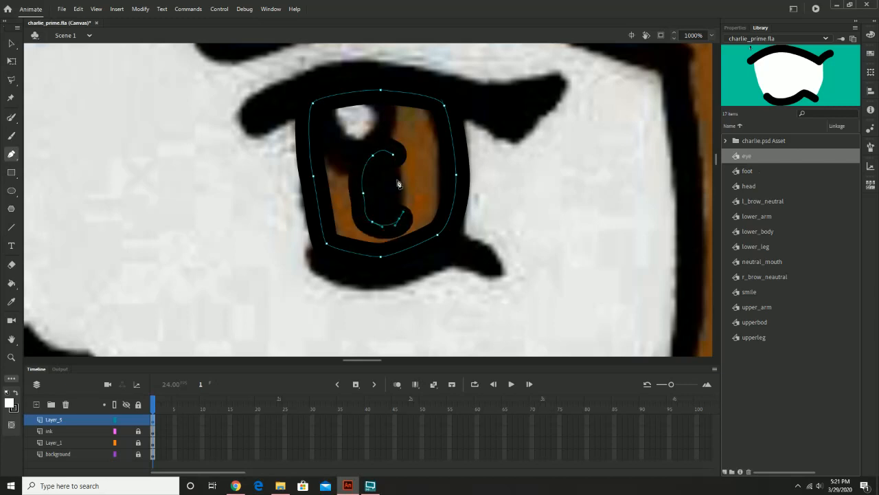
click(392, 154)
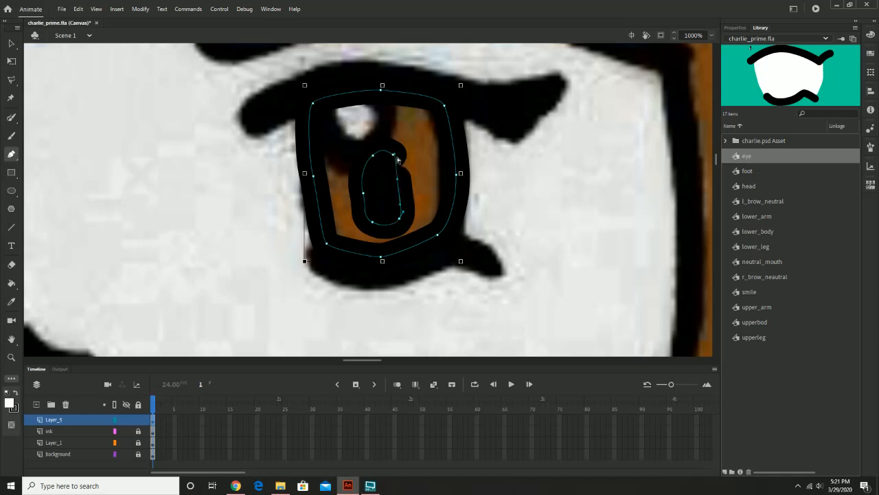
Step: Undo the pen-traced pupil path, back to only the closed iris outline
key(ctrl+z)
key(ctrl+z)
key(ctrl+z)
key(ctrl+z)
key(ctrl+z)
key(ctrl+z)
key(ctrl+z)
key(ctrl+z)
key(ctrl+z)
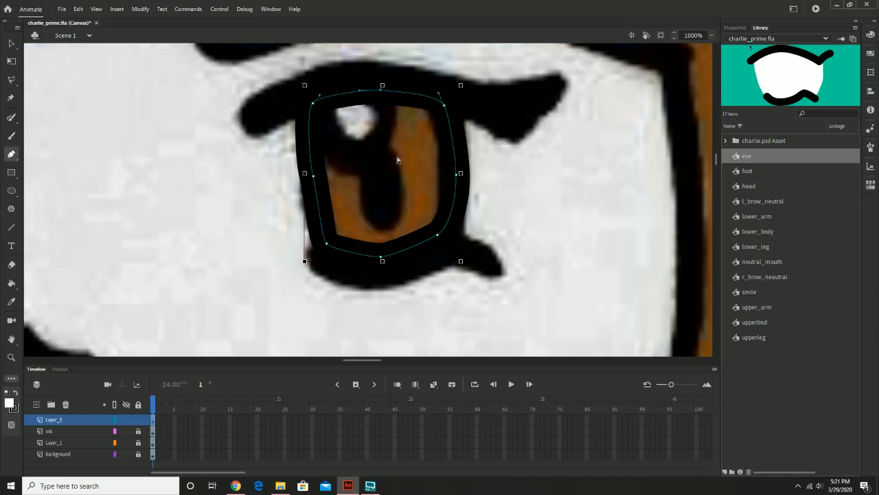
Step: Draw the pupil and the curved line around the eye highlight freehand with the Paint Brush tool
click(11, 118)
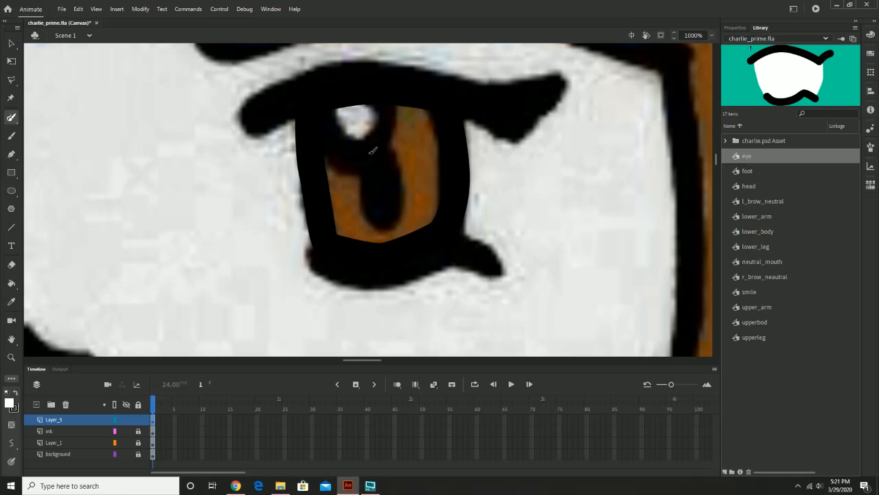
mouse_move(365, 169)
mouse_down()
mouse_move(372, 213)
mouse_move(387, 158)
mouse_move(372, 196)
mouse_move(377, 213)
mouse_move(392, 213)
mouse_move(376, 153)
mouse_up()
key(ctrl+z)
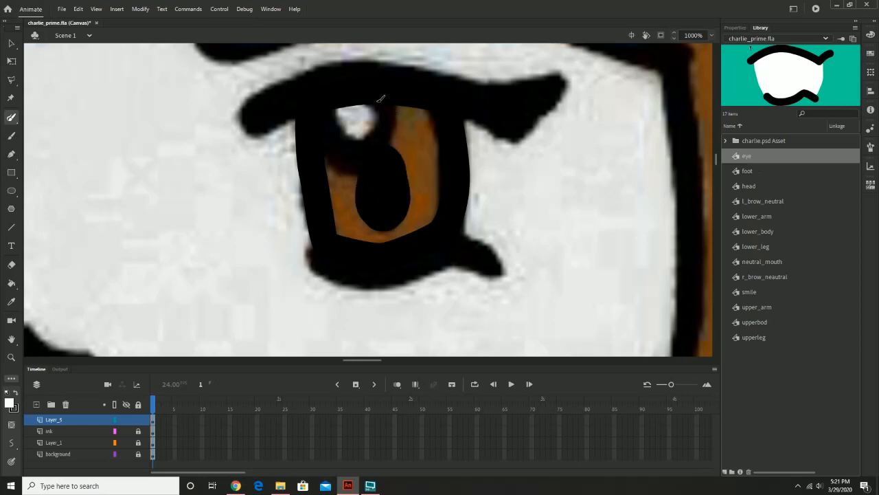
mouse_move(382, 102)
mouse_down()
mouse_move(389, 126)
mouse_move(373, 144)
mouse_move(350, 143)
mouse_move(322, 121)
mouse_up()
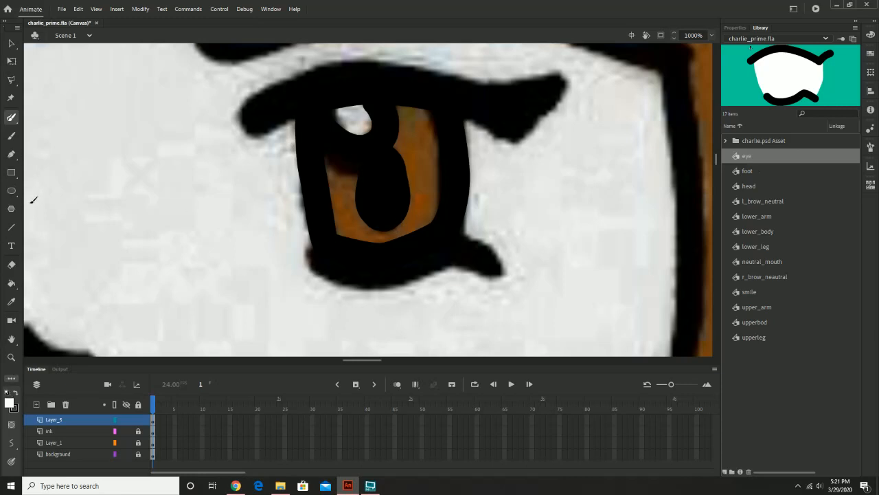
Step: Try to fill the eye highlight with white using the Paint Bucket, and undo the fill
click(11, 283)
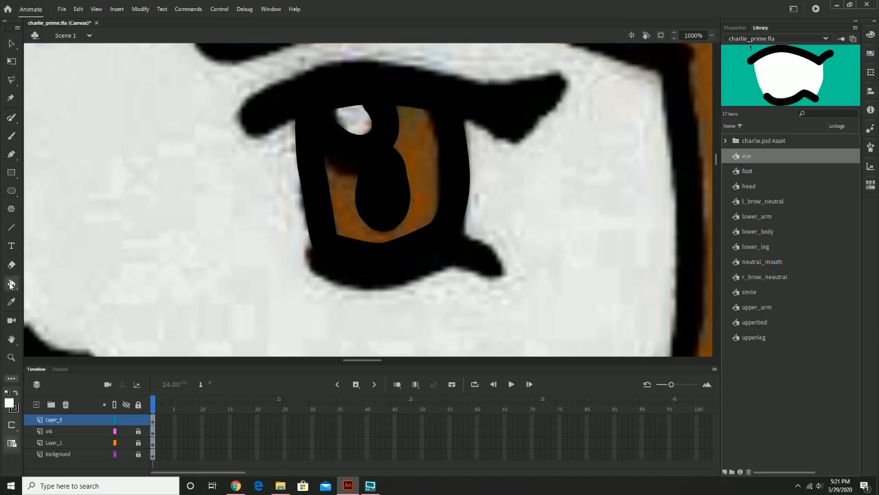
click(357, 125)
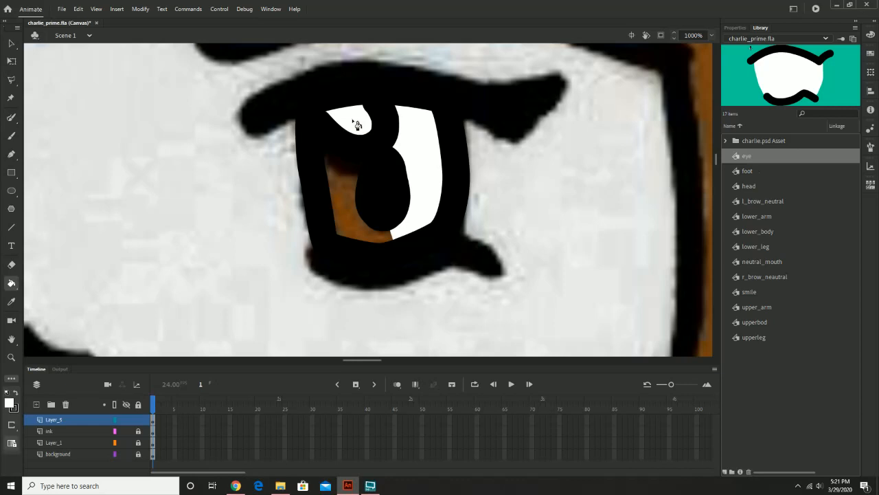
key(ctrl+z)
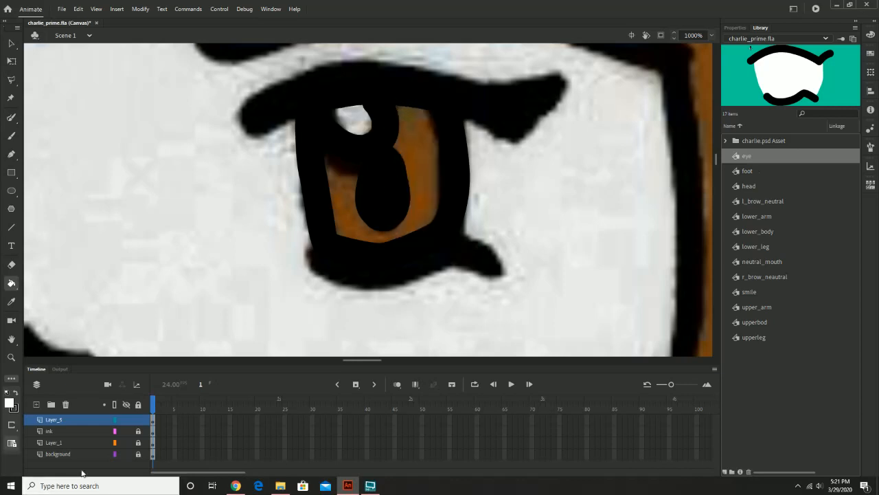
Step: Hide the ink, Layer_1 and background layers and fill the open areas inside the iris outline with brown
drag(126, 430, 127, 454)
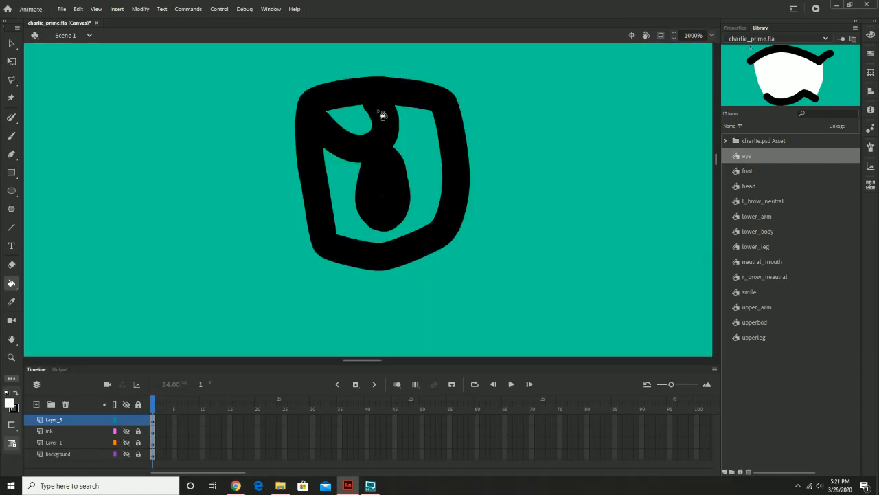
click(355, 123)
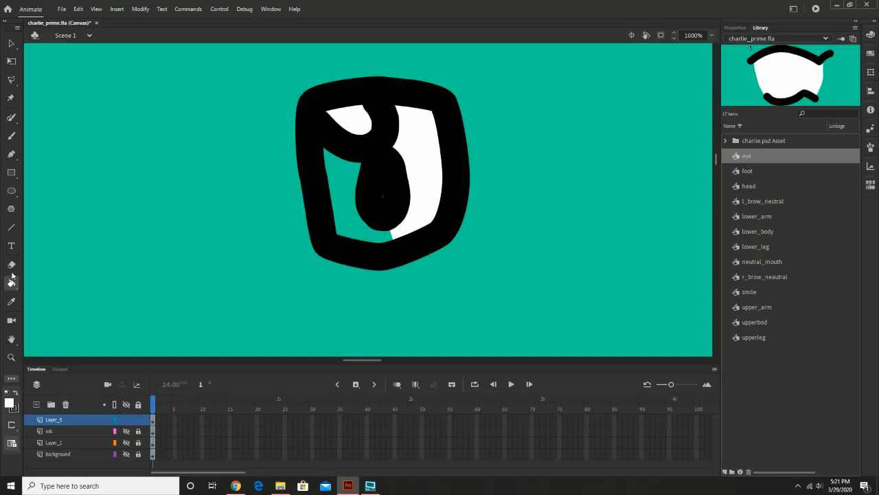
click(8, 403)
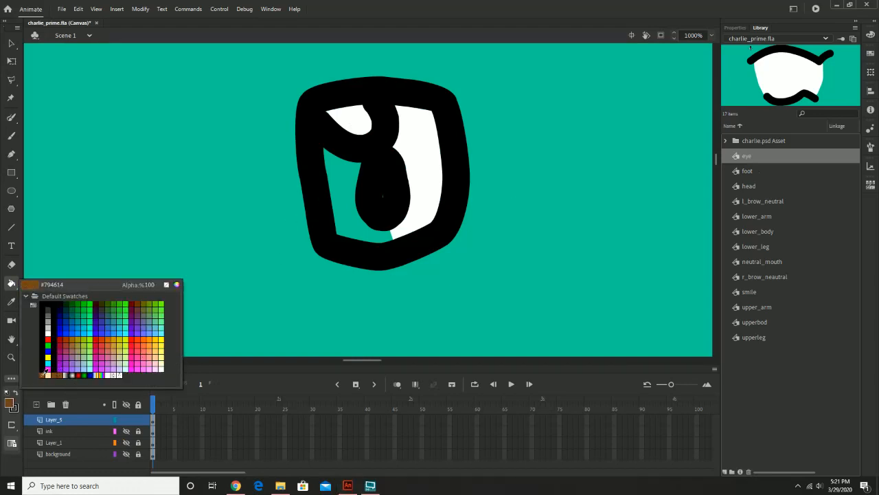
click(42, 374)
click(349, 200)
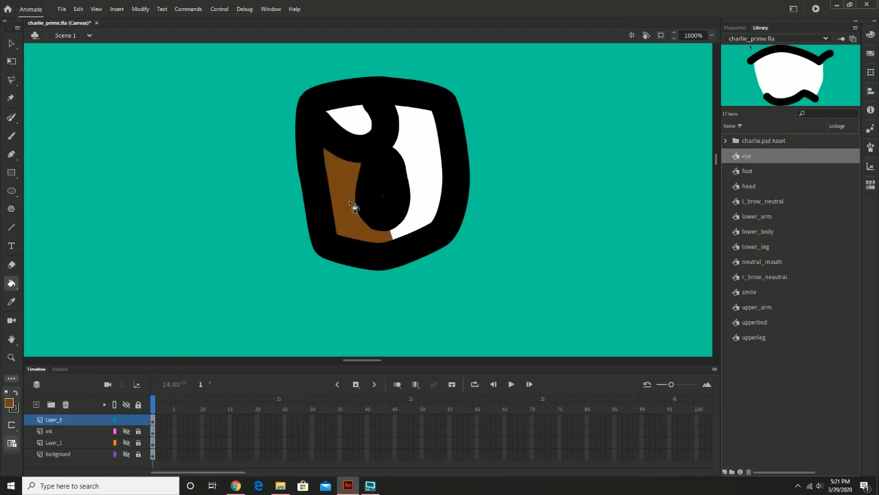
click(425, 214)
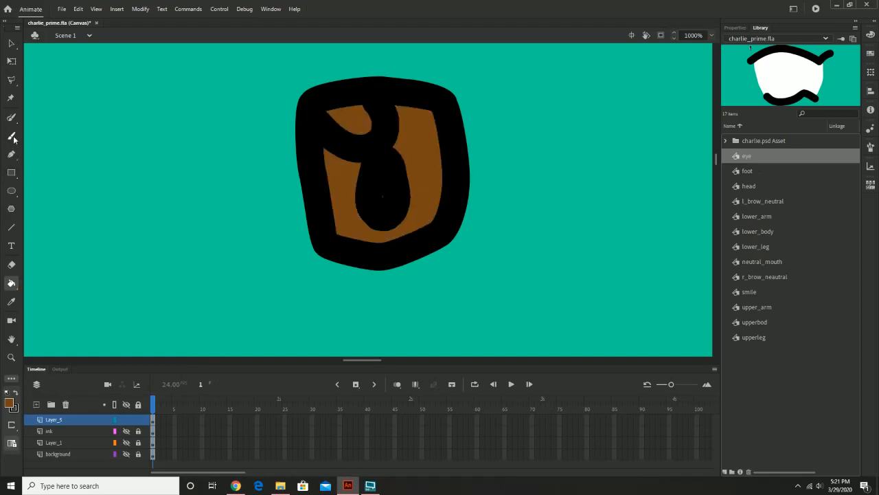
Step: Paint the highlight area above the pupil white with the Brush tool
click(9, 402)
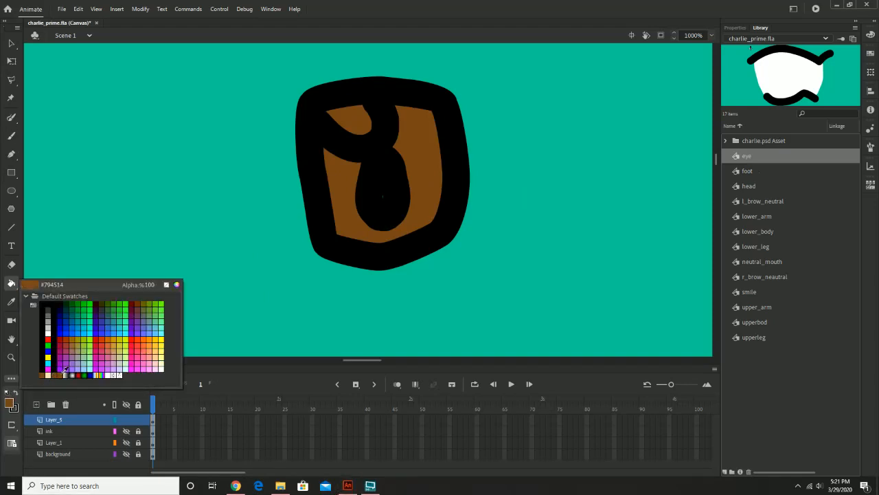
click(50, 331)
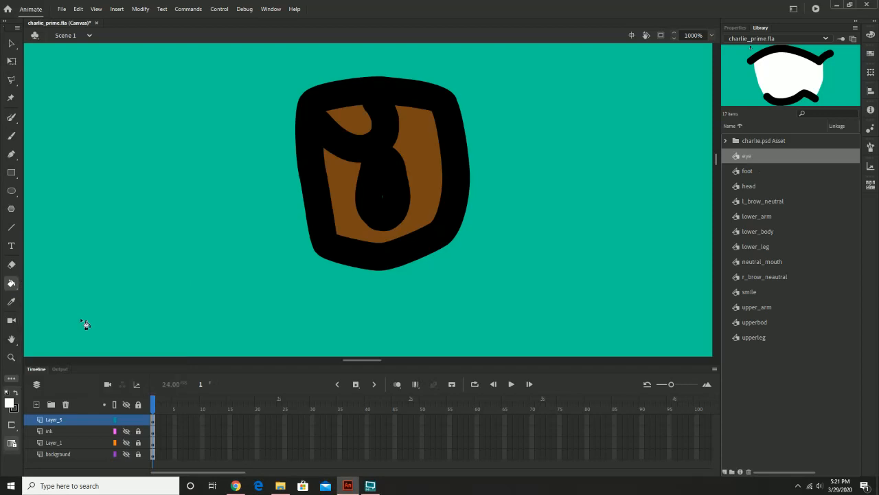
click(11, 135)
mouse_move(358, 104)
mouse_down()
mouse_move(371, 118)
mouse_move(358, 129)
mouse_move(338, 121)
mouse_move(360, 119)
mouse_up()
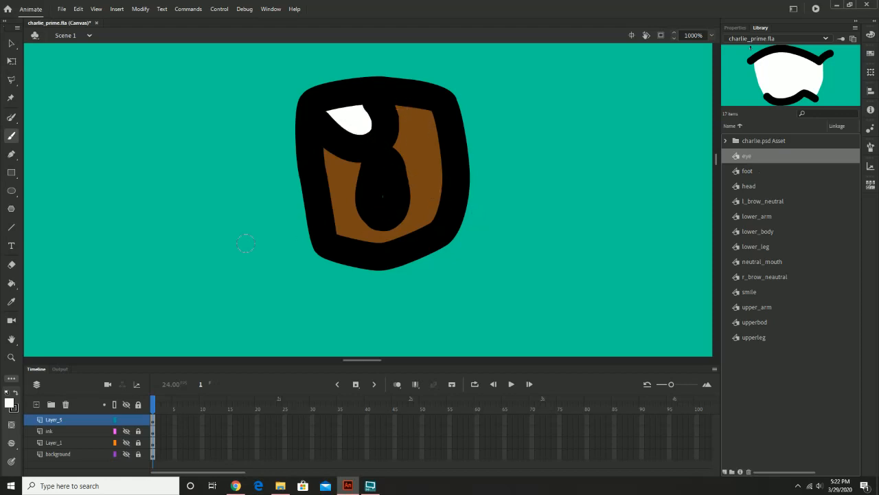
Step: Set the fill colour to black
click(9, 404)
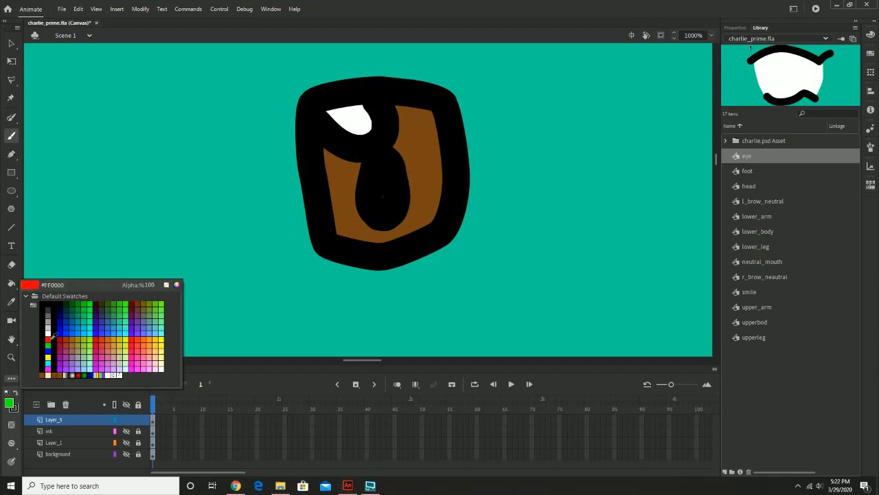
click(42, 317)
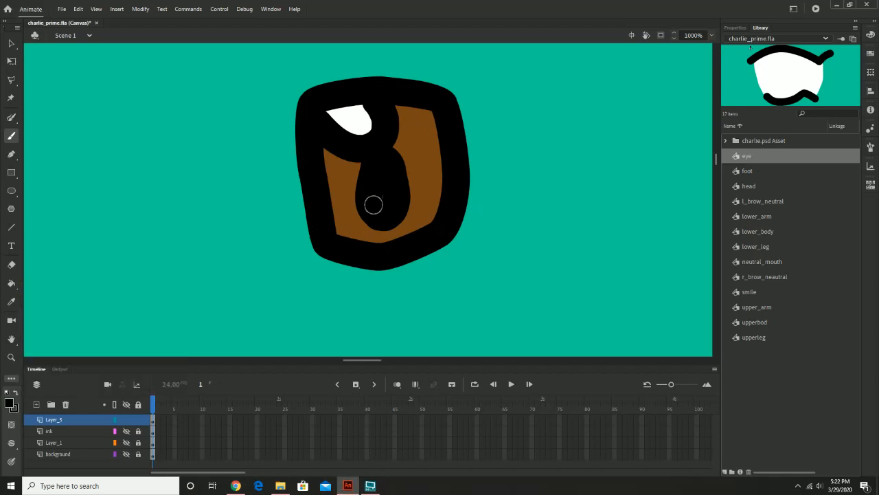
Step: Convert the whole iris and pupil drawing to a Graphic symbol named pupil and delete its instance from the stage
key(z)
alt+click(493, 250)
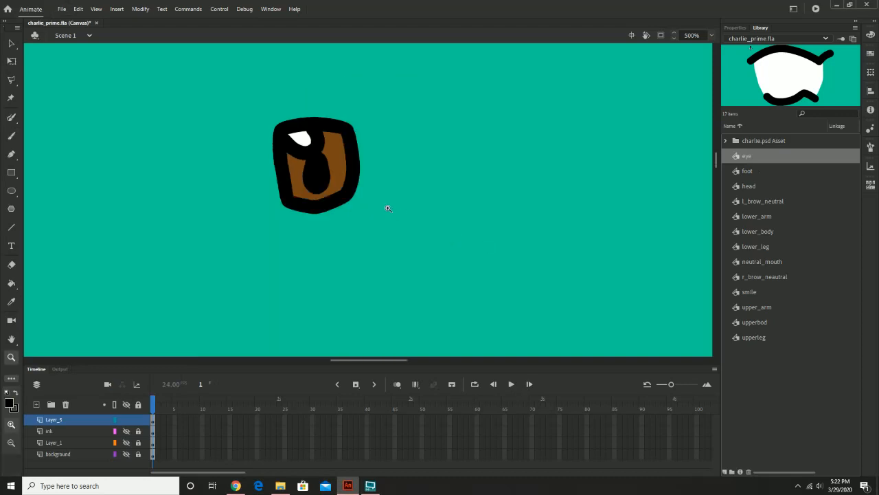
mouse_move(387, 209)
mouse_down()
mouse_move(454, 215)
mouse_move(452, 223)
mouse_up()
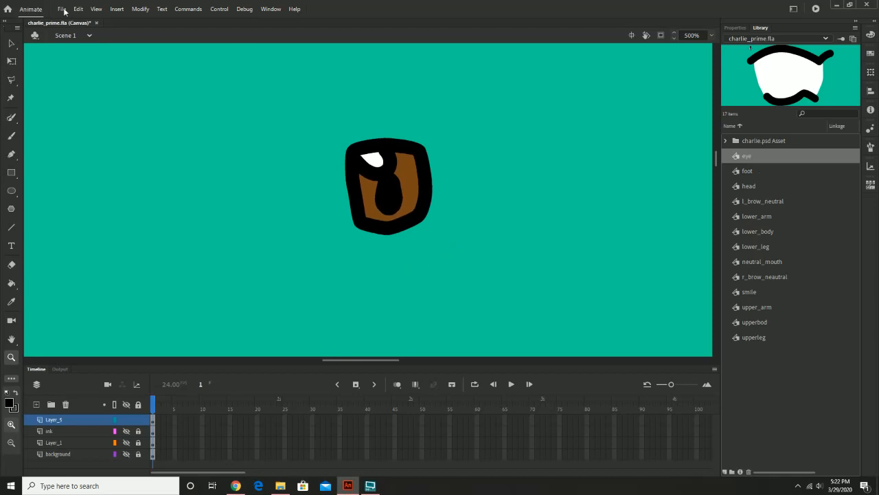
click(117, 11)
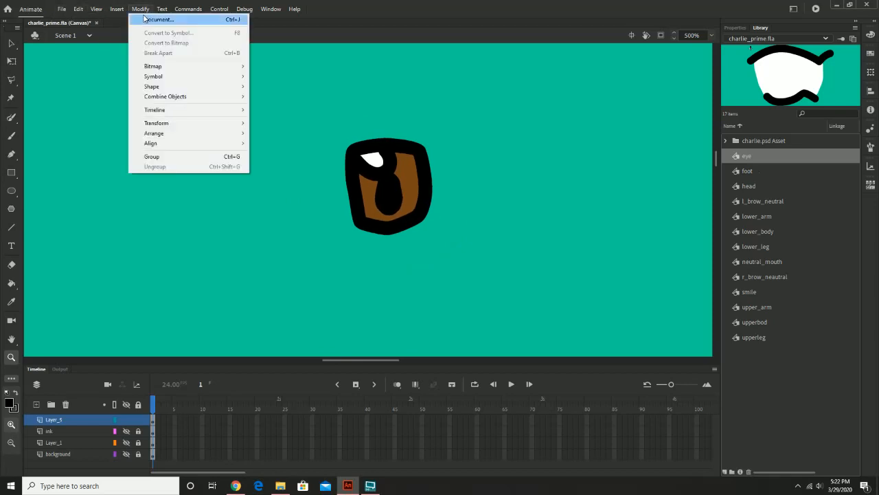
mouse_move(78, 9)
click(11, 44)
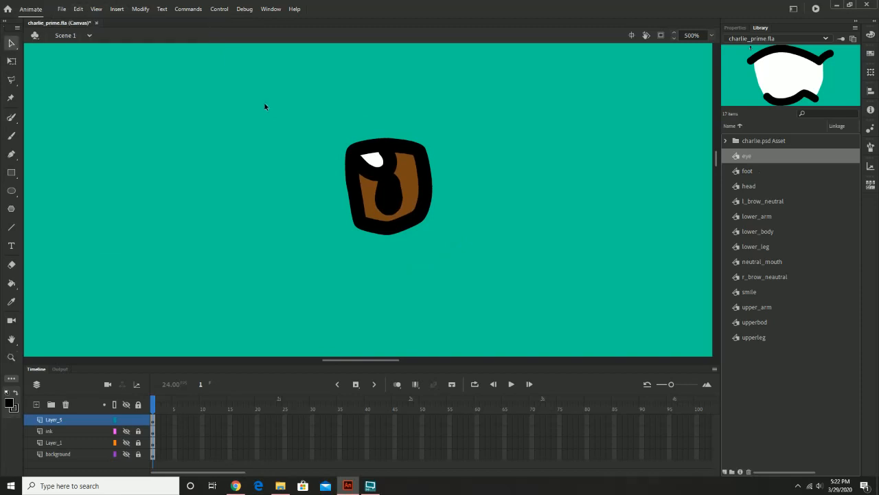
drag(265, 107, 549, 272)
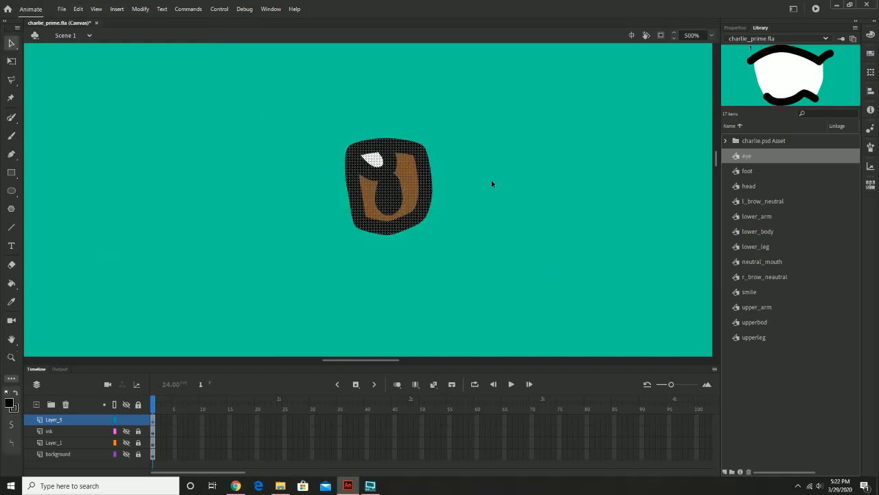
click(141, 9)
click(162, 32)
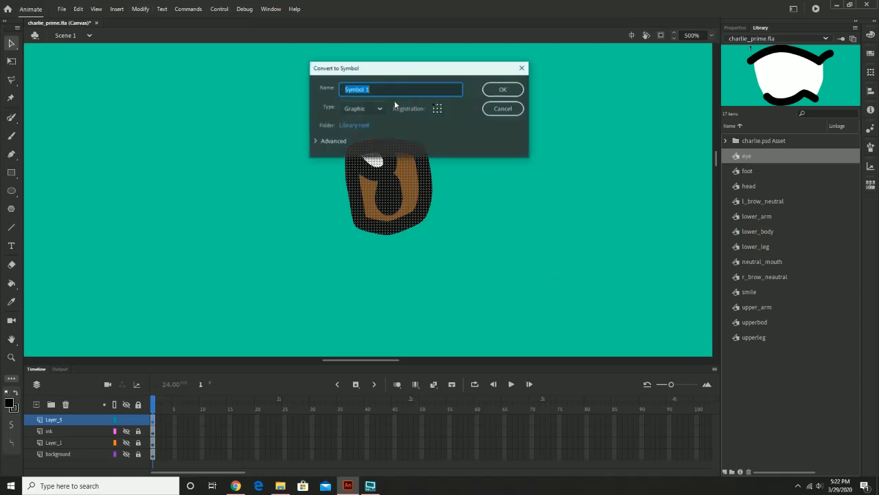
text(pupil)
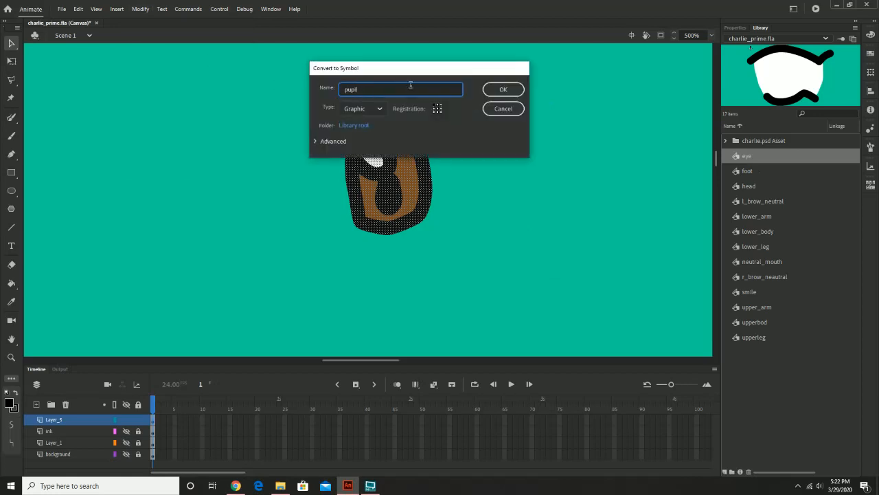
key(Return)
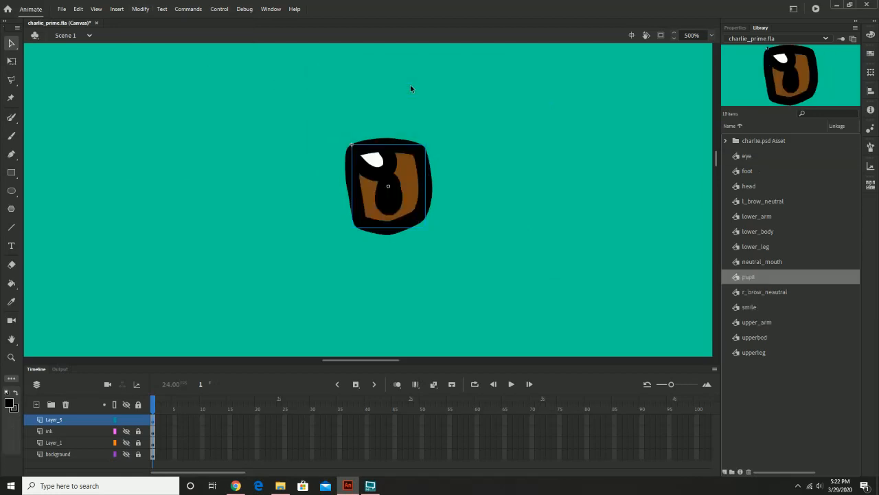
key(Delete)
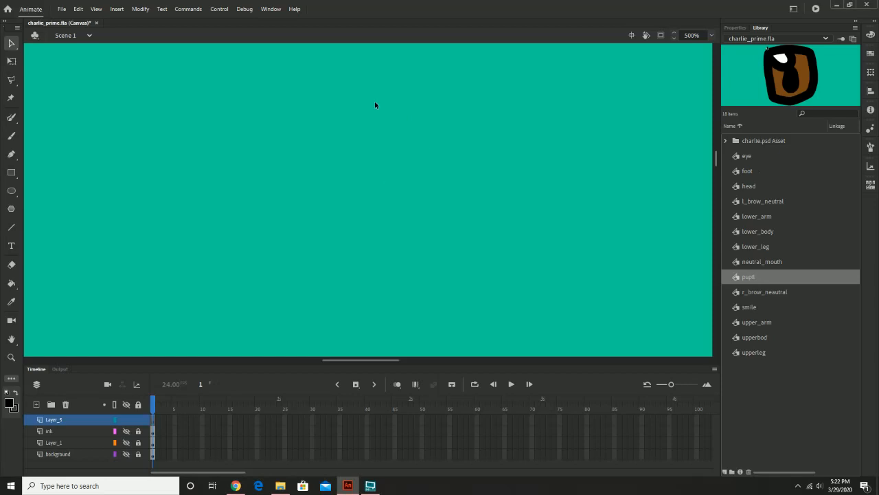
Step: Place the eye and pupil symbols on the stage, try the pupil's position inside the eye white, and delete both instances
drag(746, 156, 421, 172)
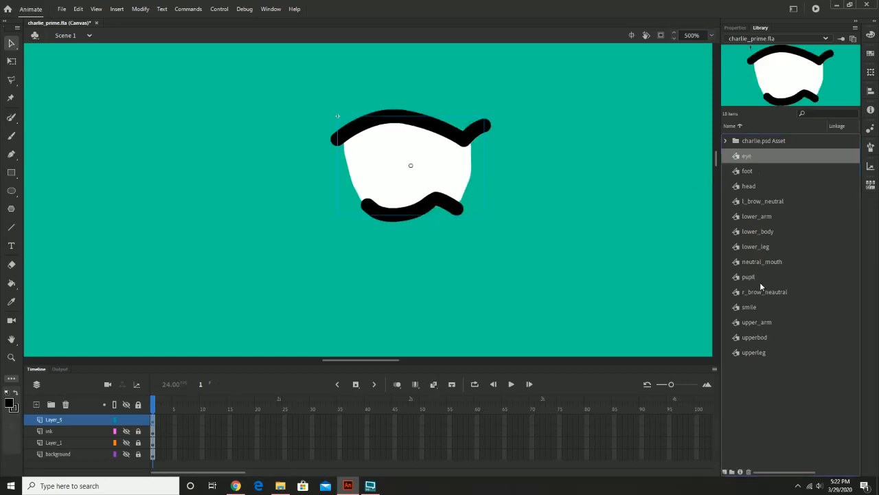
drag(752, 275, 407, 155)
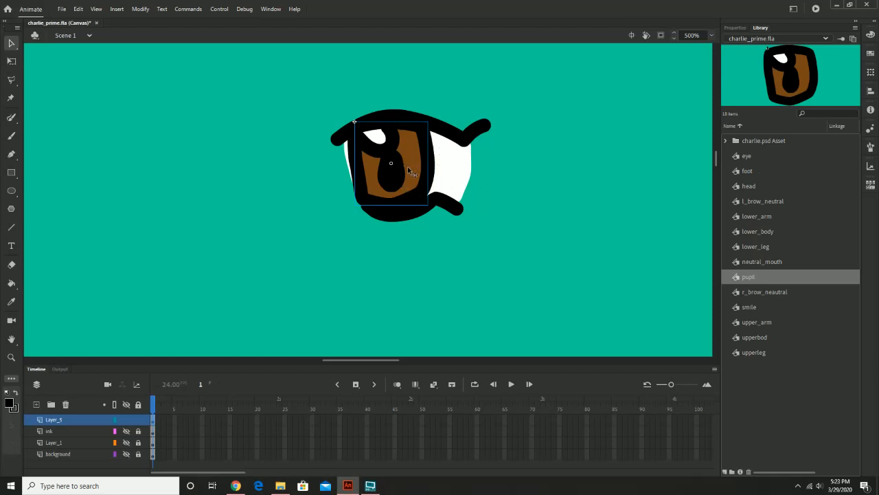
drag(408, 166, 413, 147)
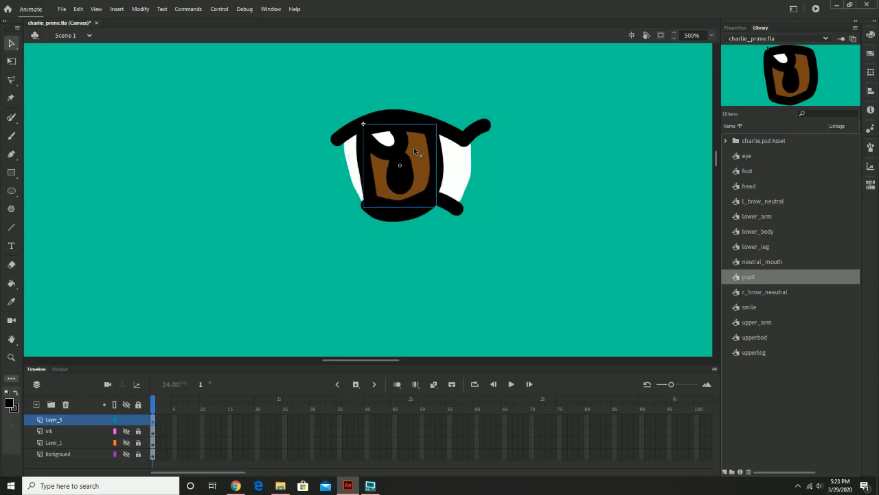
drag(333, 89, 602, 274)
key(Delete)
Step: Zoom out to 62% and bring the empty stage into view
key(z)
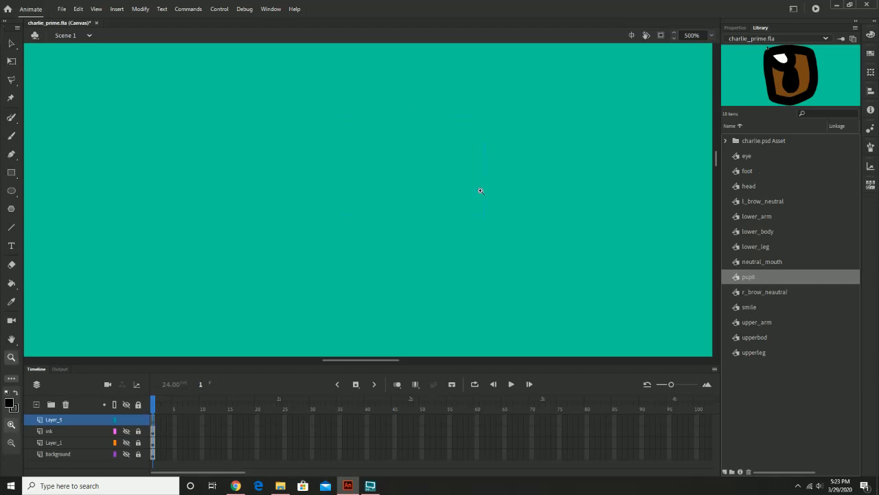
alt+click(480, 191)
alt+click(480, 191)
alt+click(480, 191)
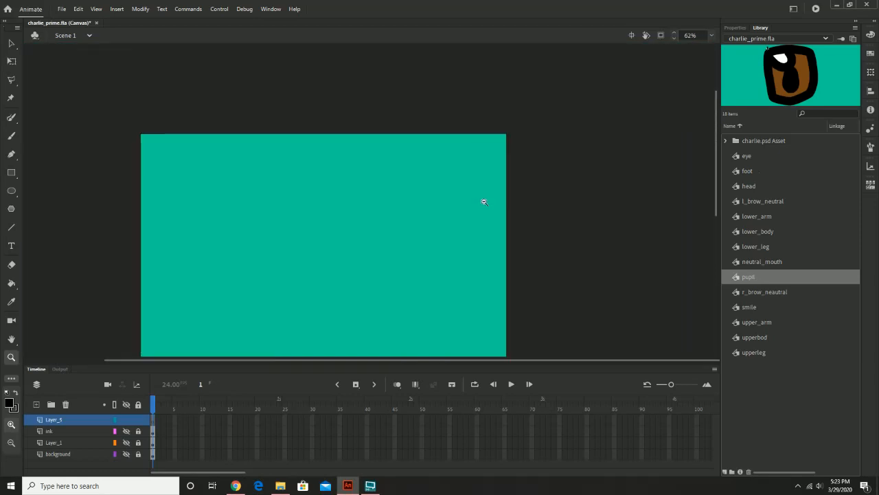
drag(430, 231, 427, 139)
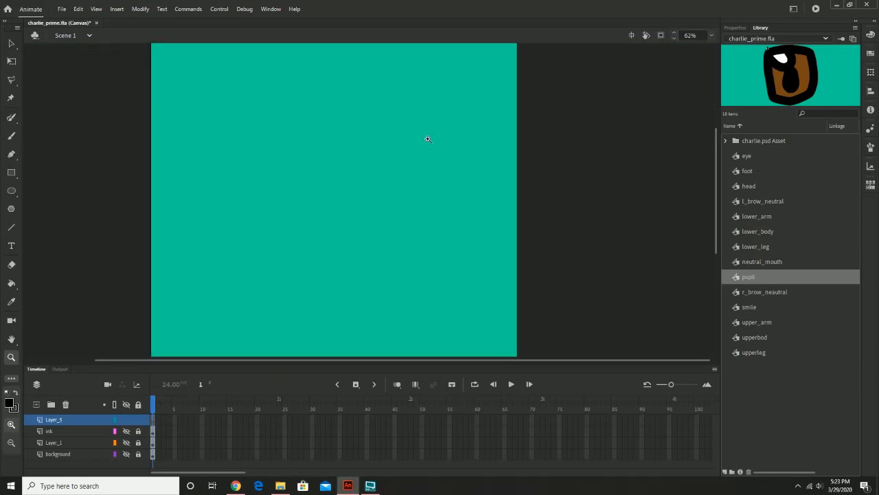